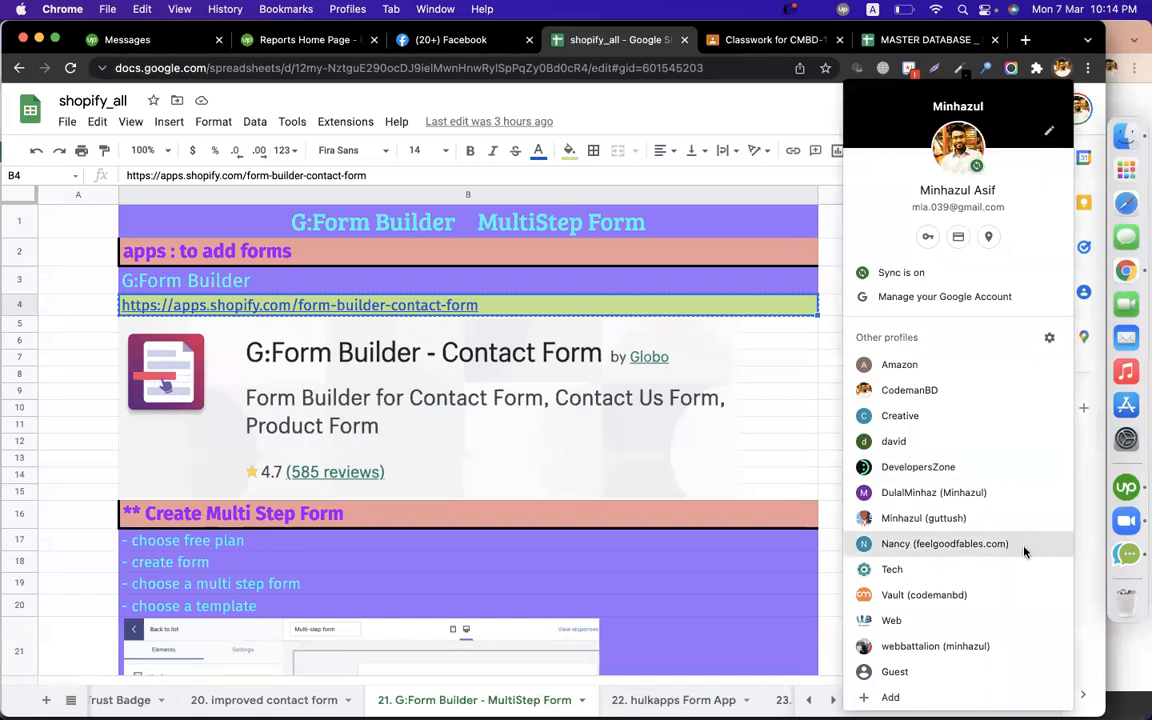
# Switch Chrome to the profile whose window shows the Peakchocolate2 Shopify admin home page.
pyautogui.click(928, 414)
pyautogui.click(1060, 67)
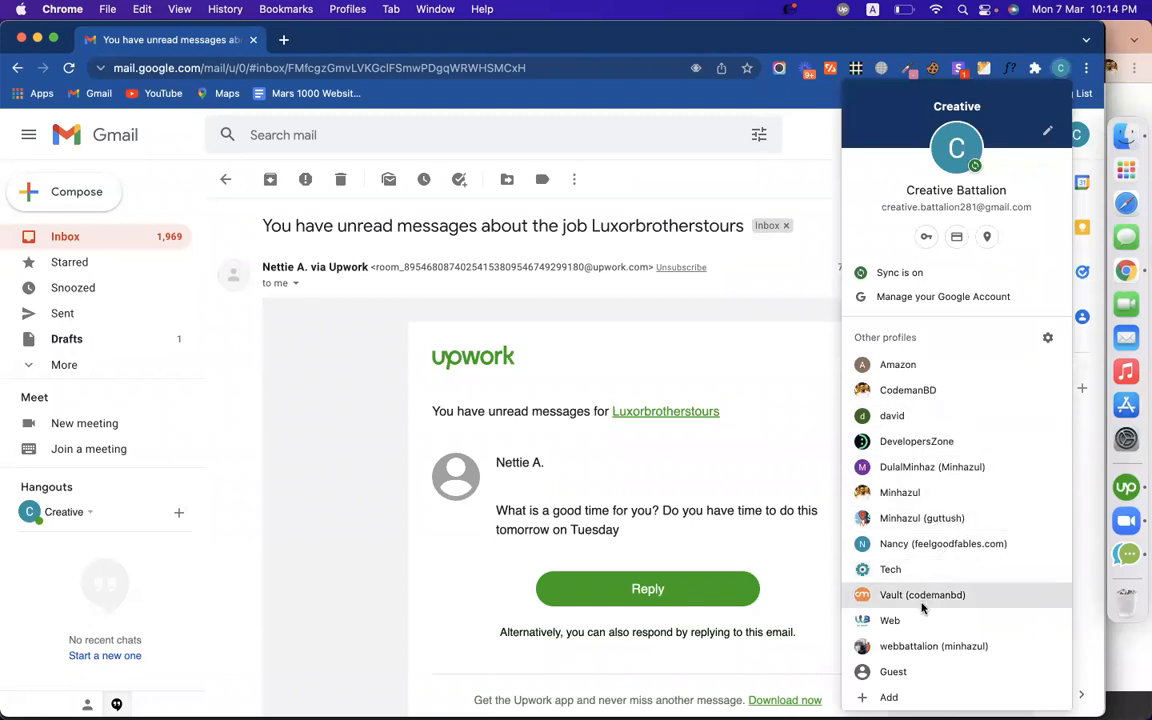
pyautogui.click(898, 365)
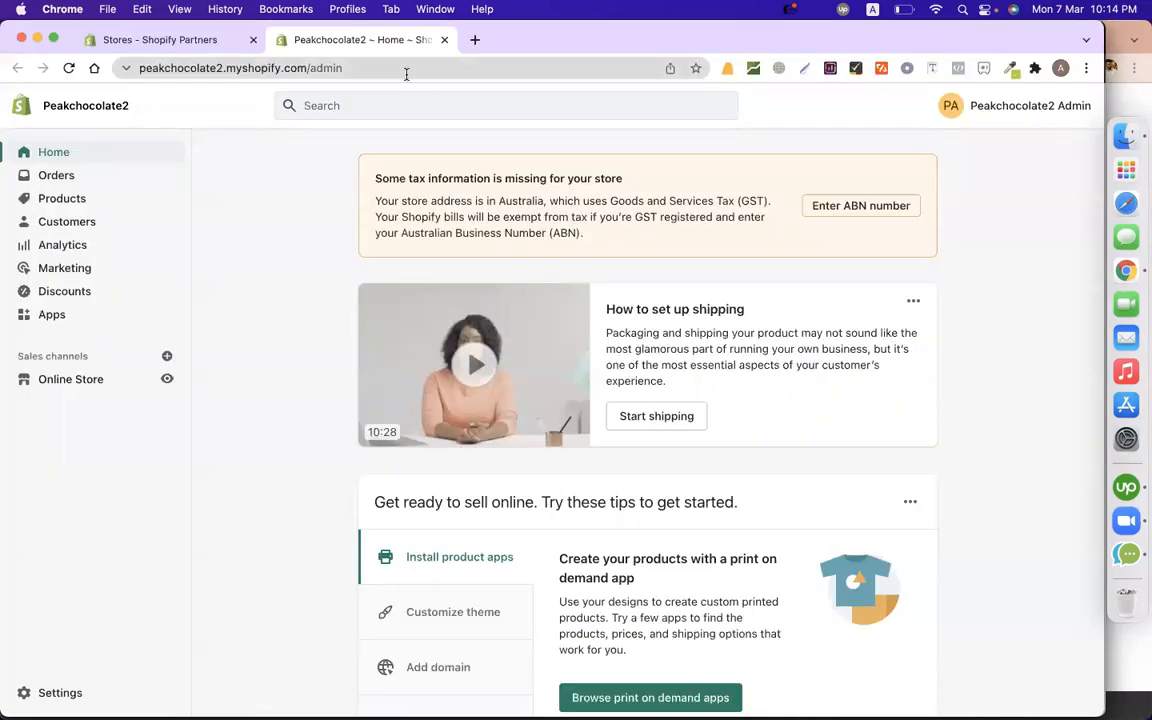
# Load the Form Builder - Contact Form app page in a new tab from the pasted URL.
pyautogui.click(474, 42)
pyautogui.write('https://apps.shopify.com/form-builder-contact-form')
pyautogui.press('Return')
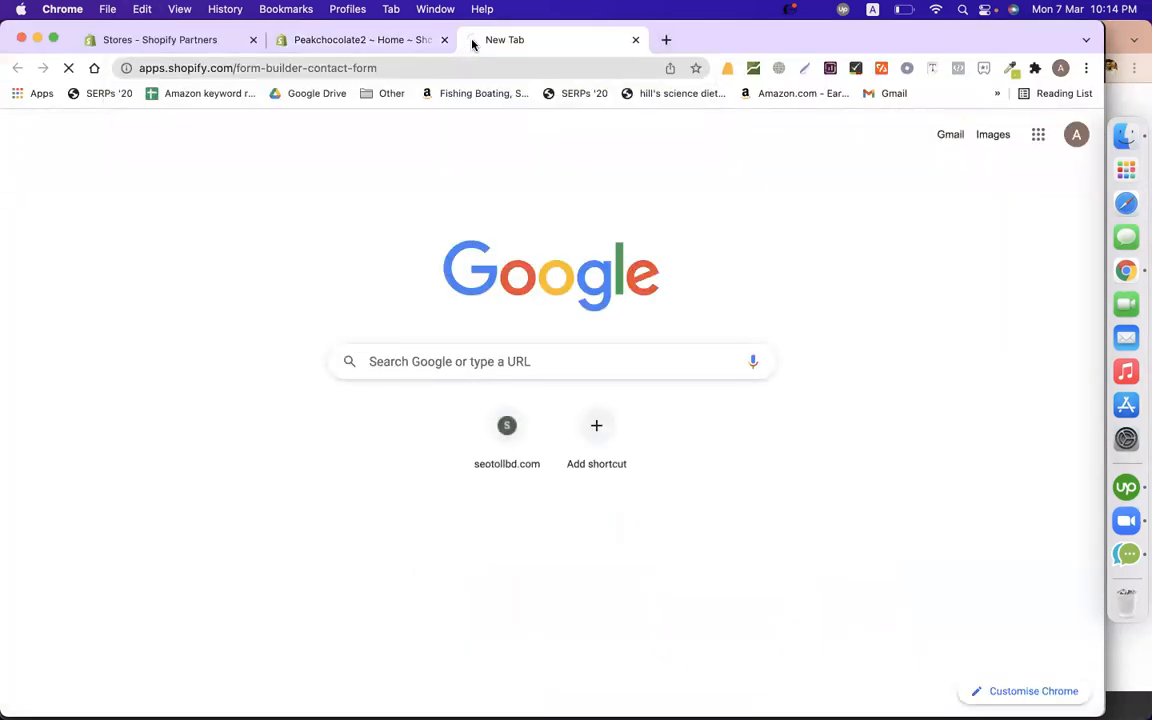
pyautogui.click(340, 42)
pyautogui.click(527, 42)
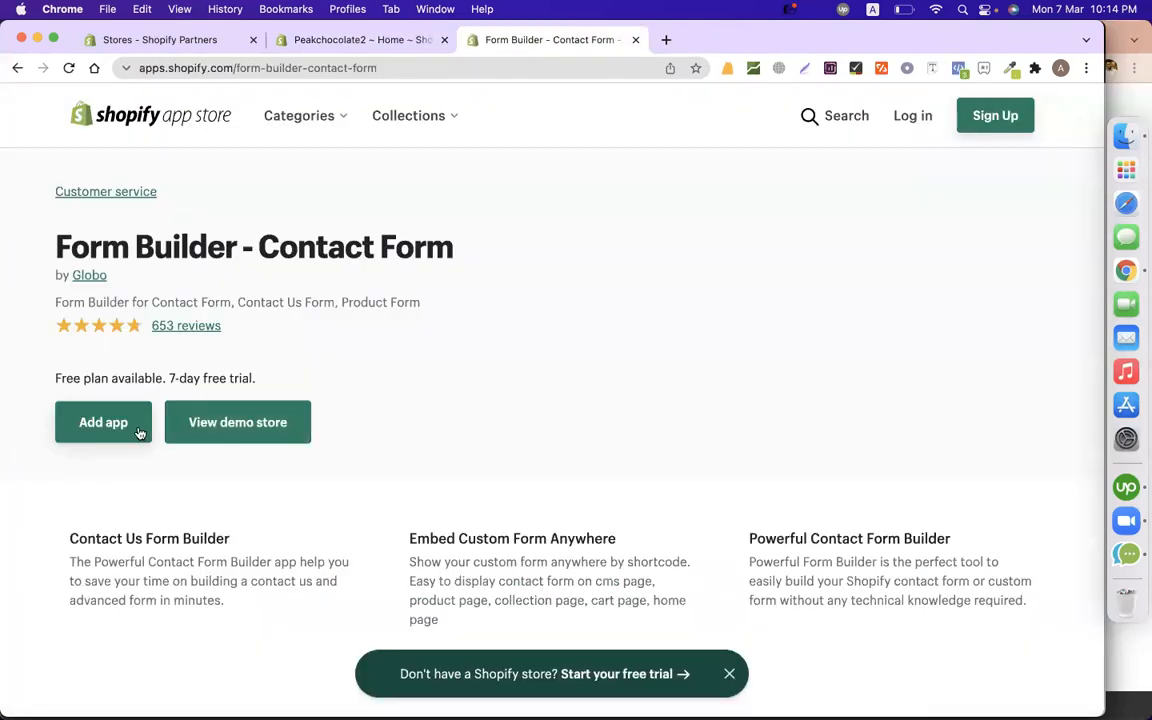
# Copy the store's admin web address and continue with the listed Shopify account.
pyautogui.click(377, 42)
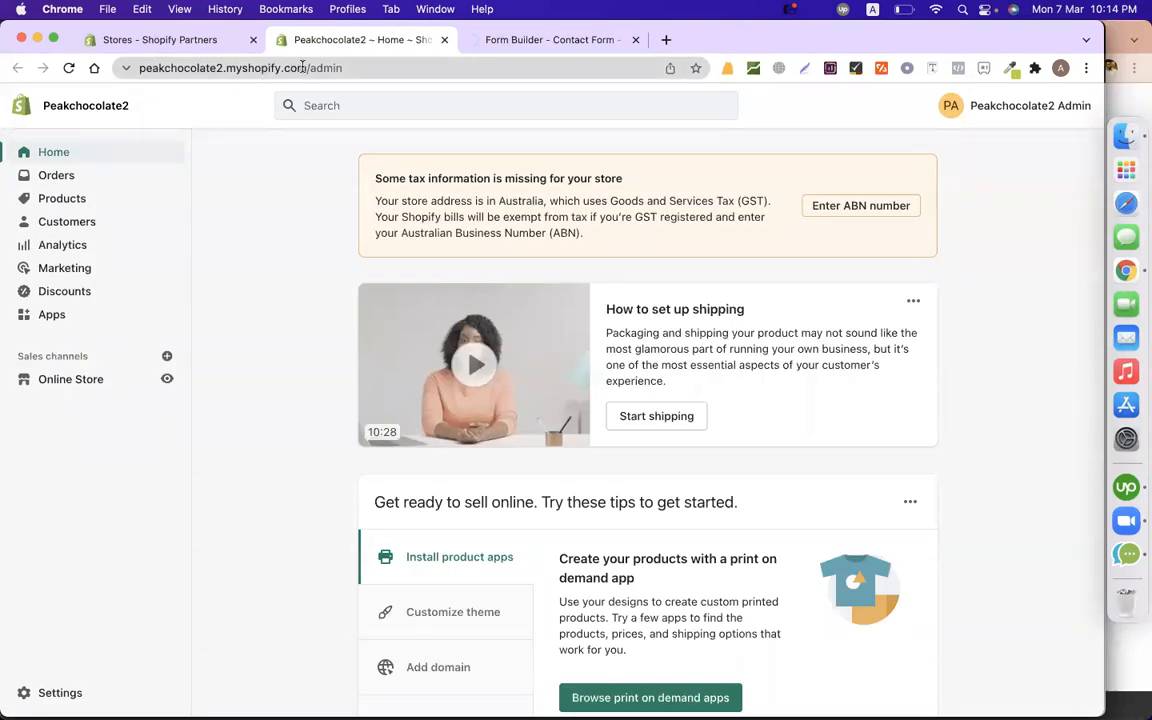
pyautogui.moveTo(302, 67); pyautogui.dragTo(8, 68)
pyautogui.hotkey('shift', 'Left')
pyautogui.hotkey('shift', 'Left')
pyautogui.hotkey('shift', 'Left')
pyautogui.hotkey('shift', 'Left')
pyautogui.hotkey('shift', 'Left')
pyautogui.hotkey('shift', 'Left')
pyautogui.hotkey('shift', 'Left')
pyautogui.hotkey('shift', 'Left')
pyautogui.hotkey('shift', 'Left')
pyautogui.hotkey('shift', 'Left')
pyautogui.hotkey('shift', 'Left')
pyautogui.hotkey('shift', 'Left')
pyautogui.hotkey('shift', 'Left')
pyautogui.hotkey('shift', 'Left')
pyautogui.hotkey('shift', 'Left')
pyautogui.hotkey('shift', 'Left')
pyautogui.press('super+c')
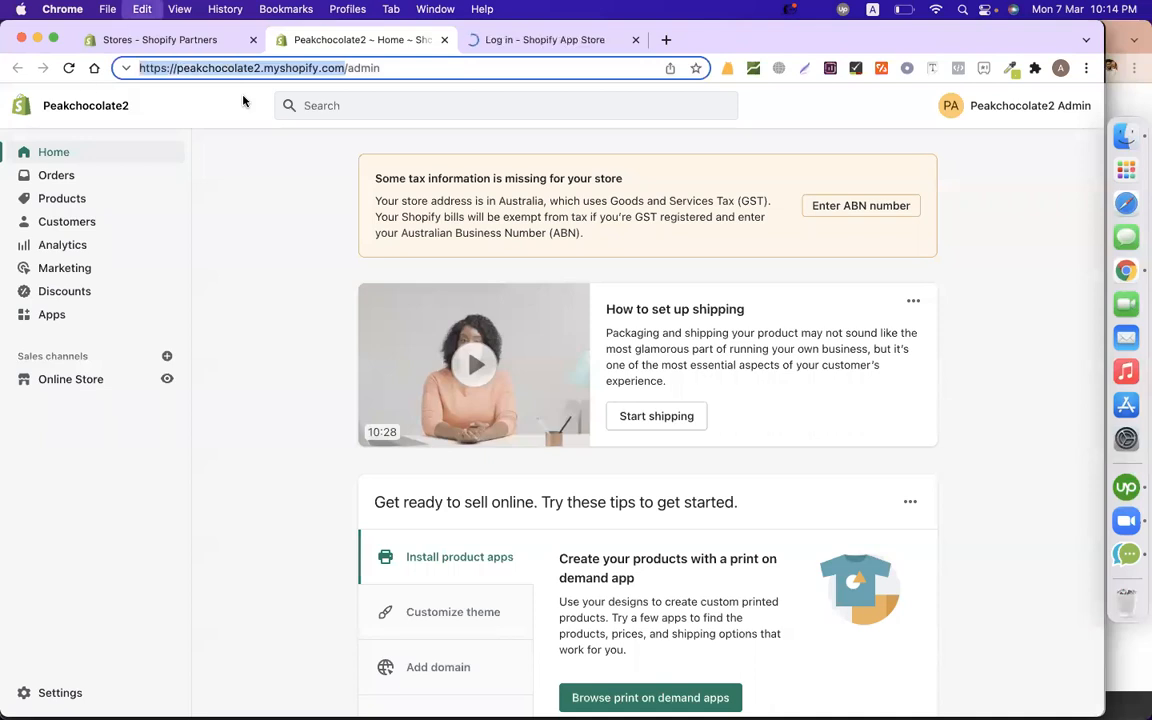
pyautogui.click(517, 40)
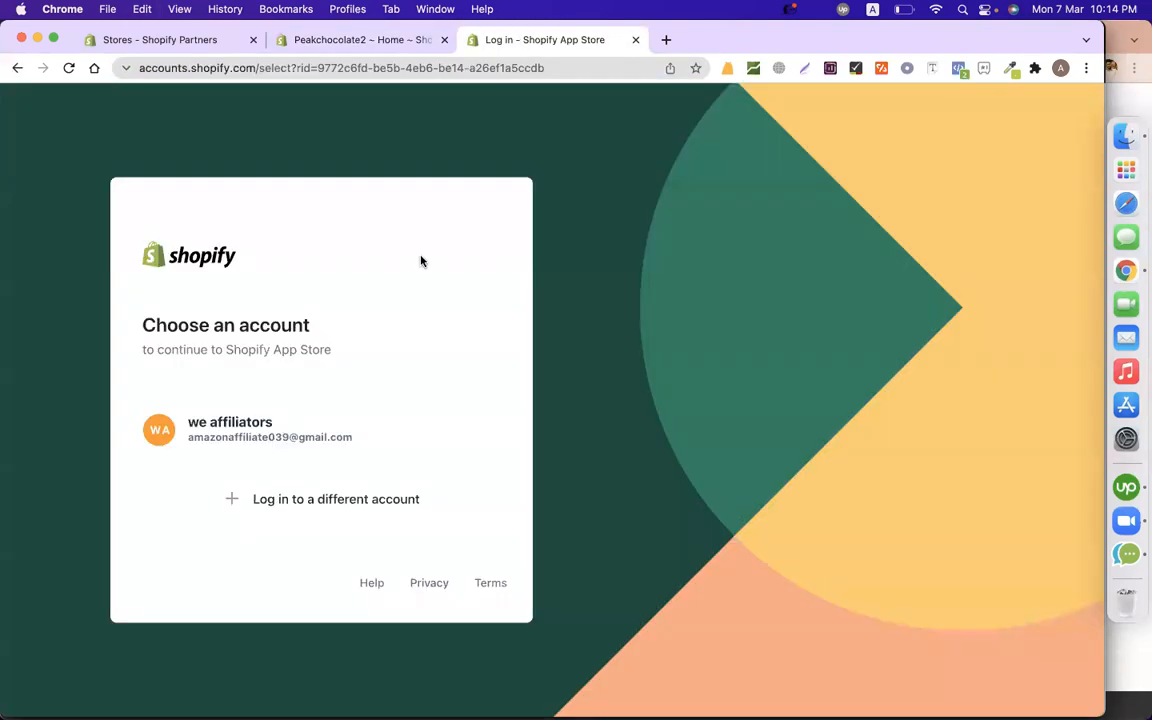
pyautogui.click(306, 417)
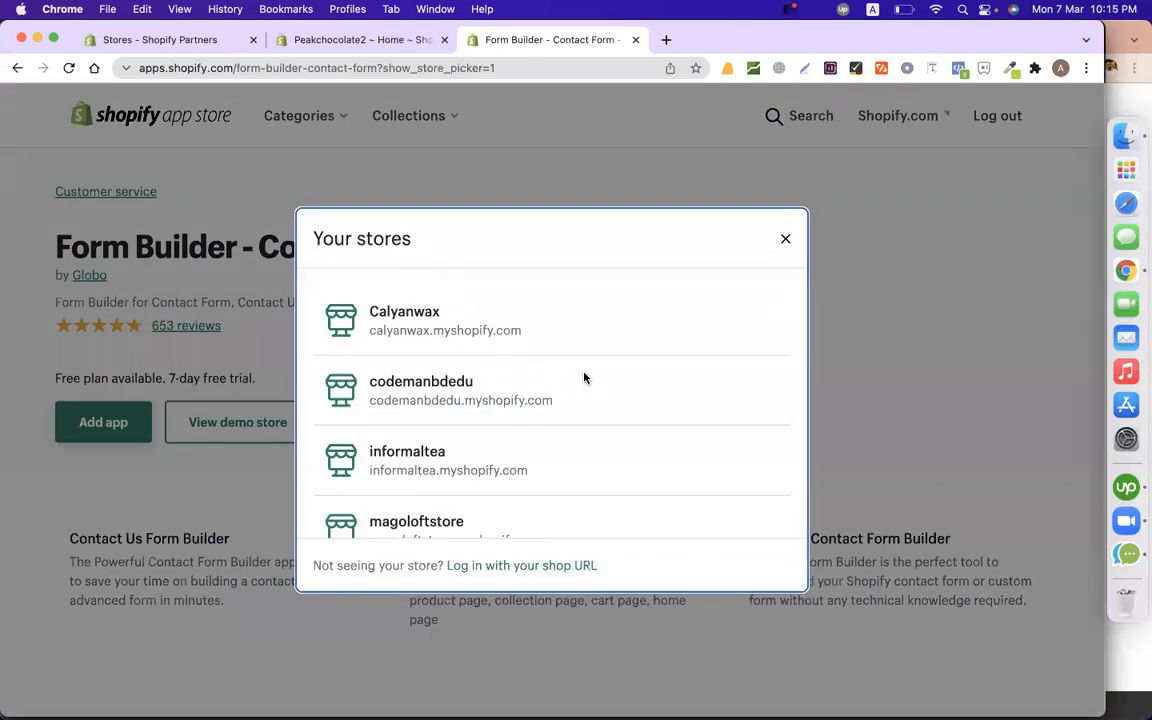
# Log in via 'Log in with your shop URL' using the pasted store address.
pyautogui.scroll(-2, 585, 378)
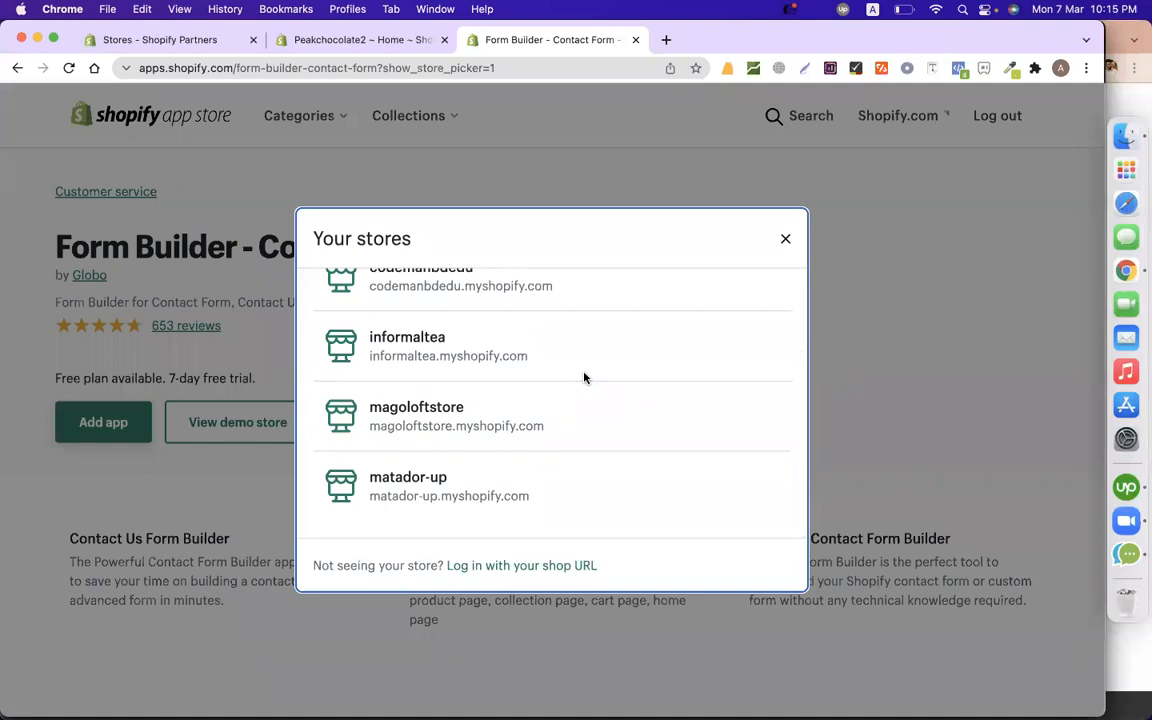
pyautogui.click(537, 565)
pyautogui.click(404, 381)
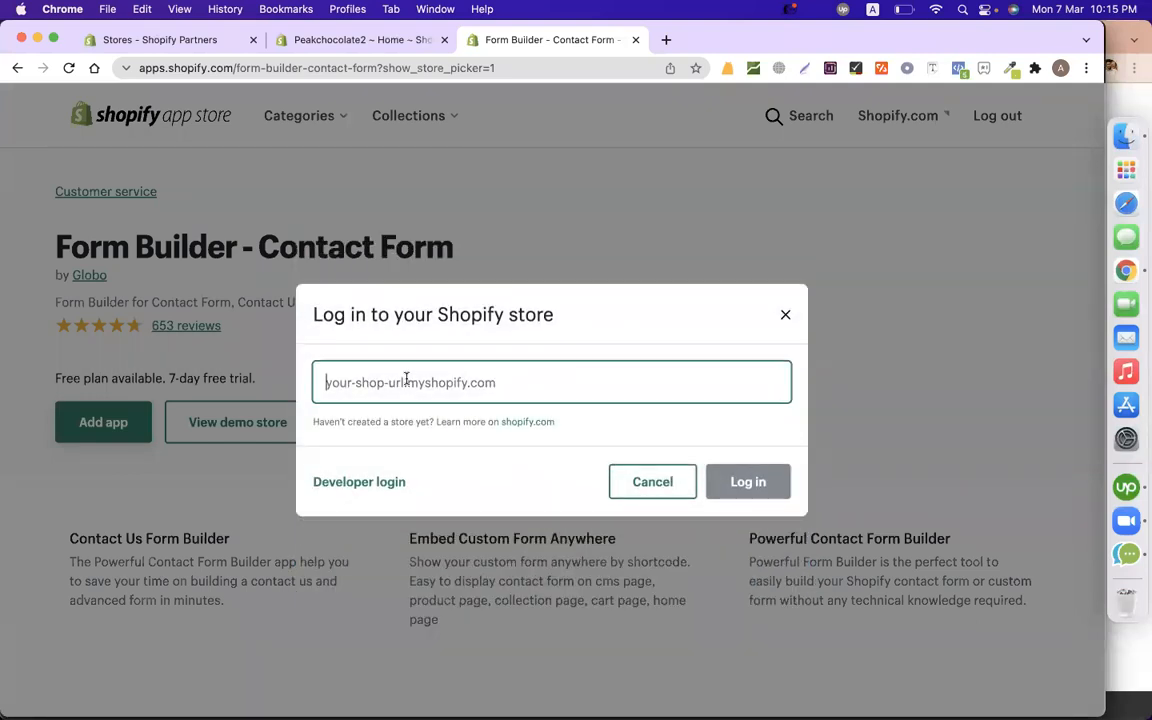
pyautogui.press('super+v')
pyautogui.click(749, 483)
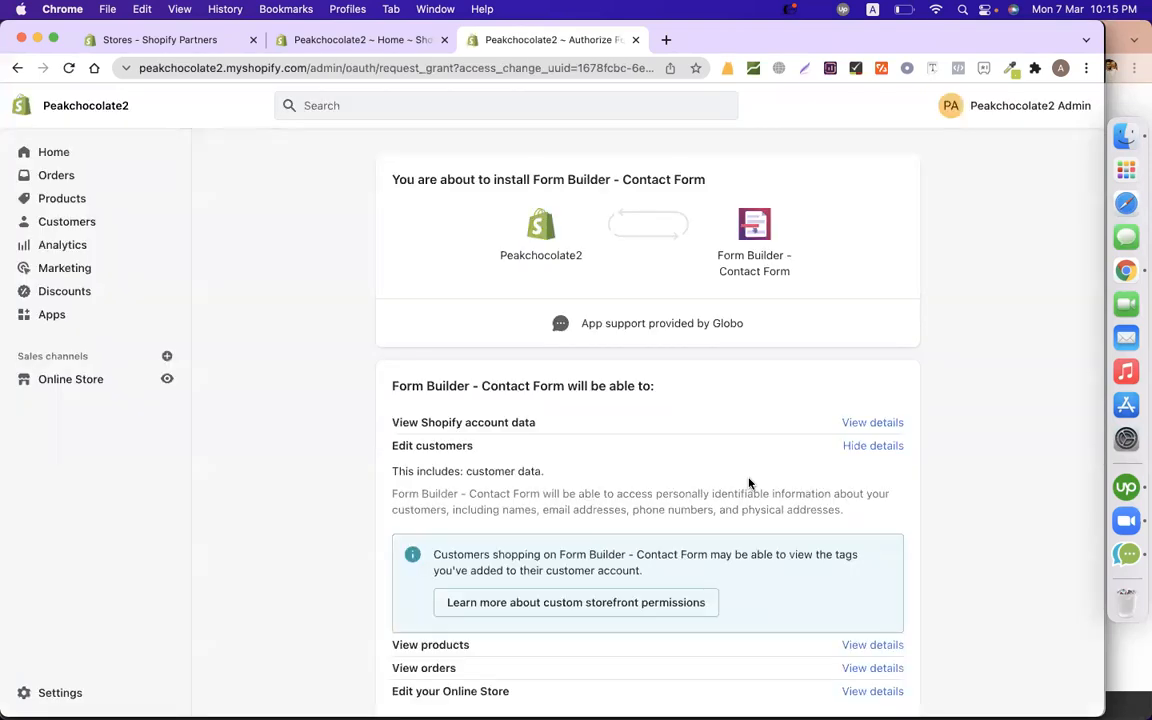
# Install the app and continue on the FREE pricing plan.
pyautogui.scroll(-5, 748, 481)
pyautogui.click(893, 646)
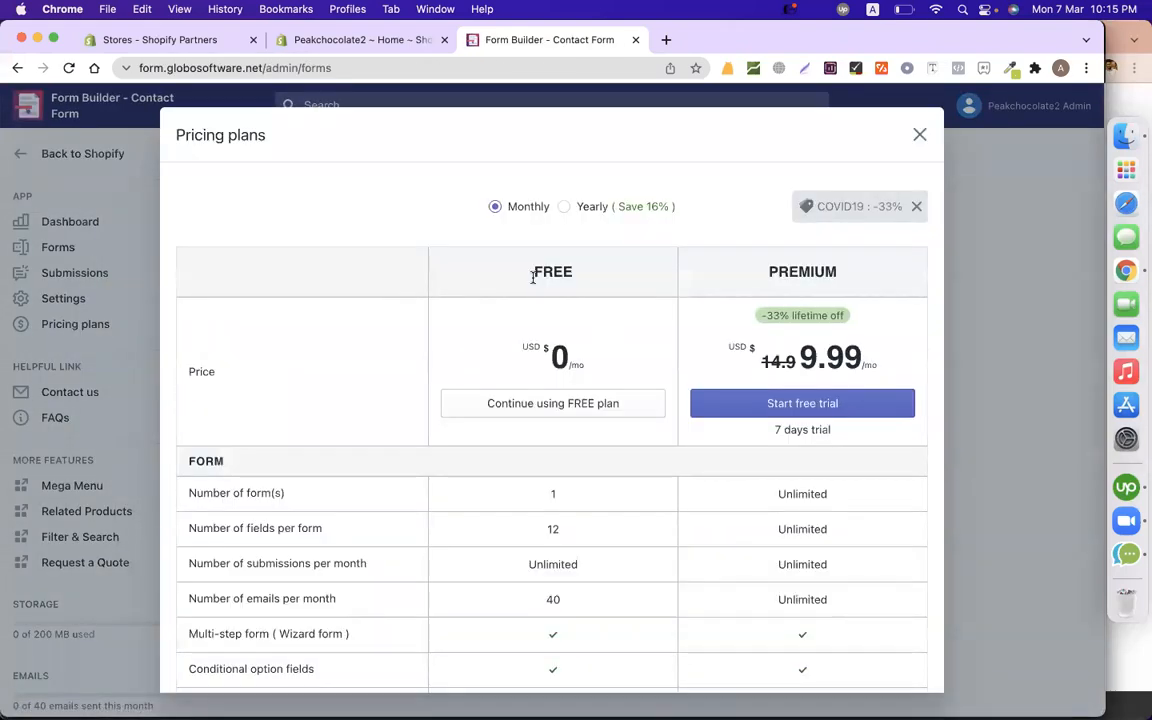
pyautogui.click(555, 402)
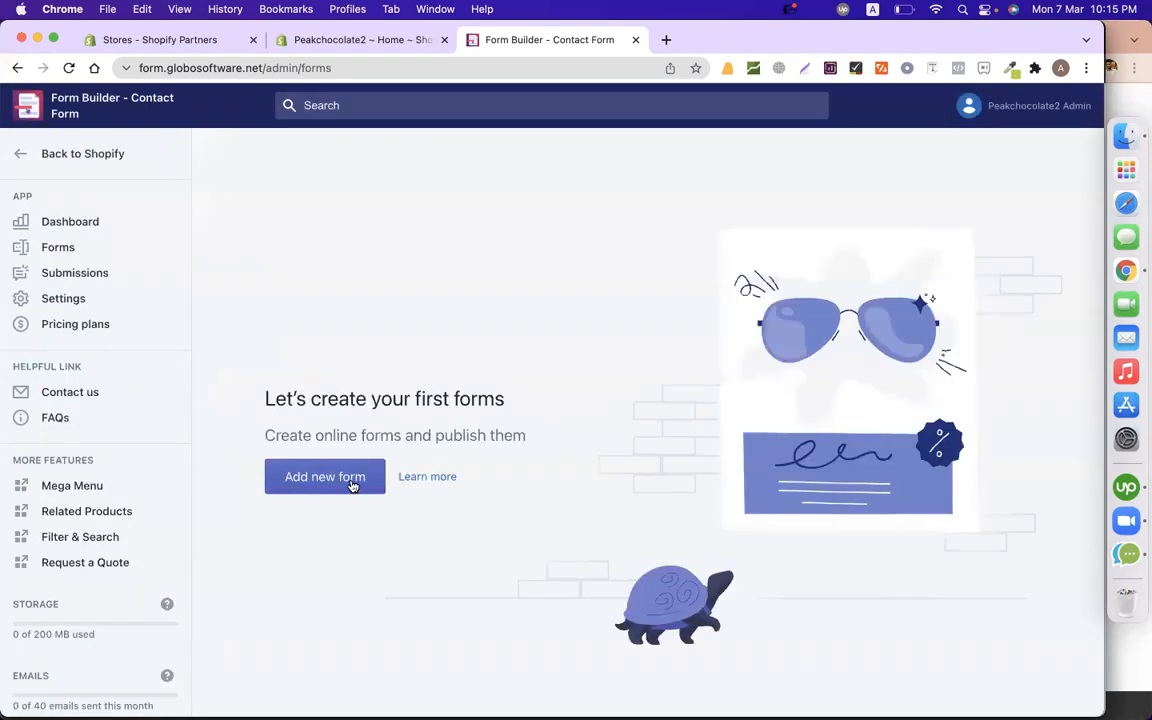
# Create a new form from the Multi-step form pre-built template.
pyautogui.click(352, 485)
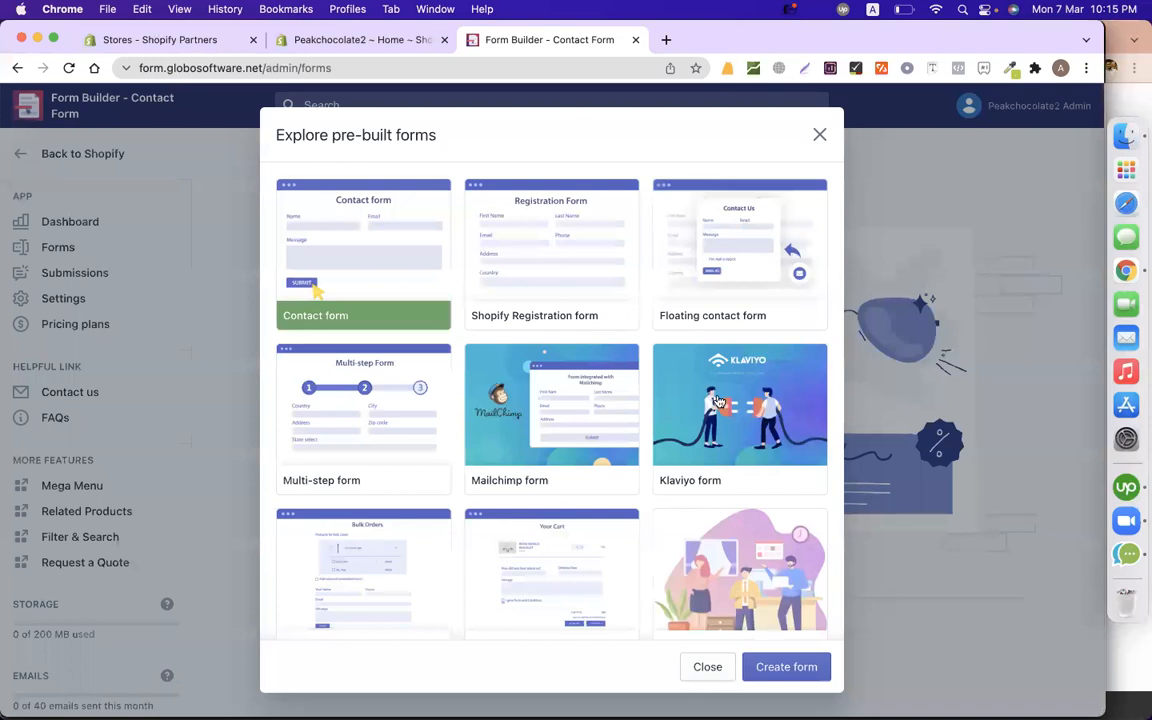
pyautogui.scroll(1, 717, 467)
pyautogui.click(390, 450)
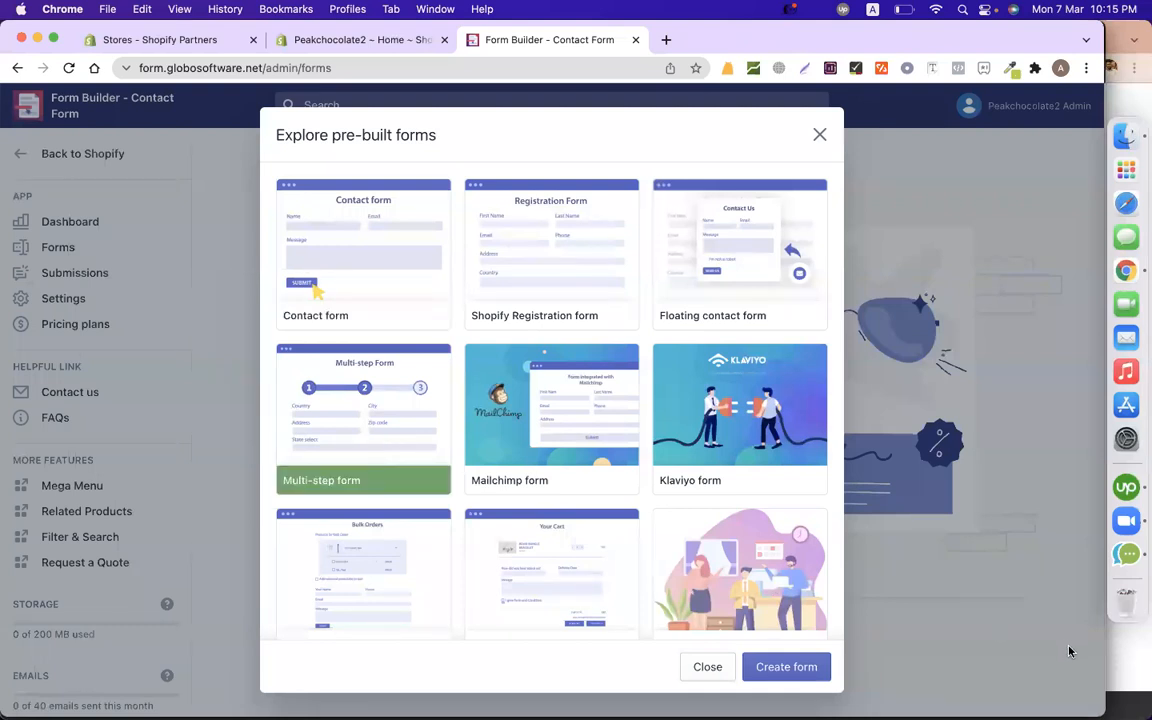
pyautogui.click(794, 667)
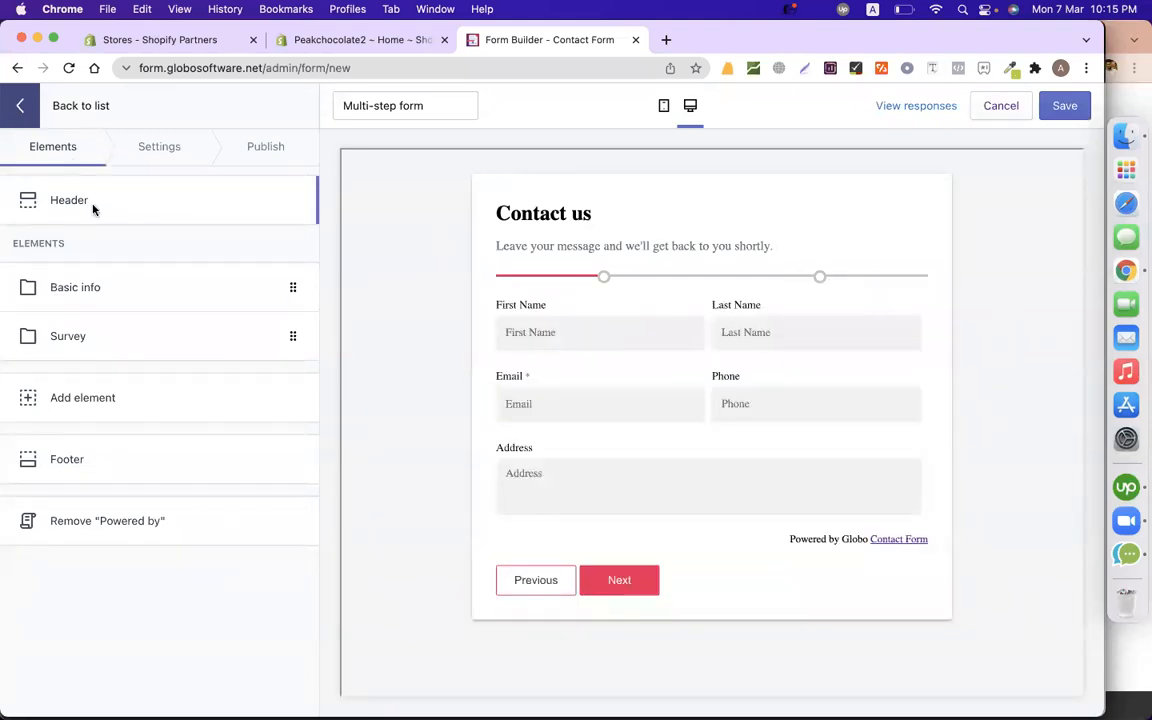
# Preview the Basic info and Survey steps, then bring up the Header settings.
pyautogui.click(92, 289)
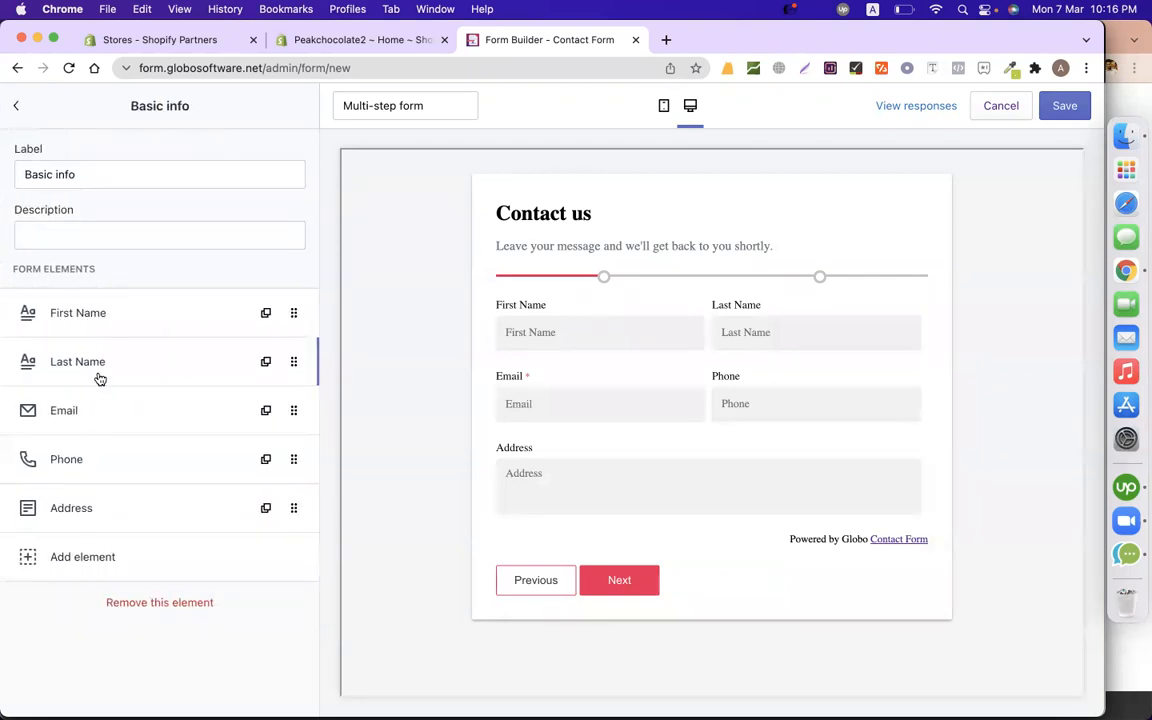
pyautogui.click(626, 585)
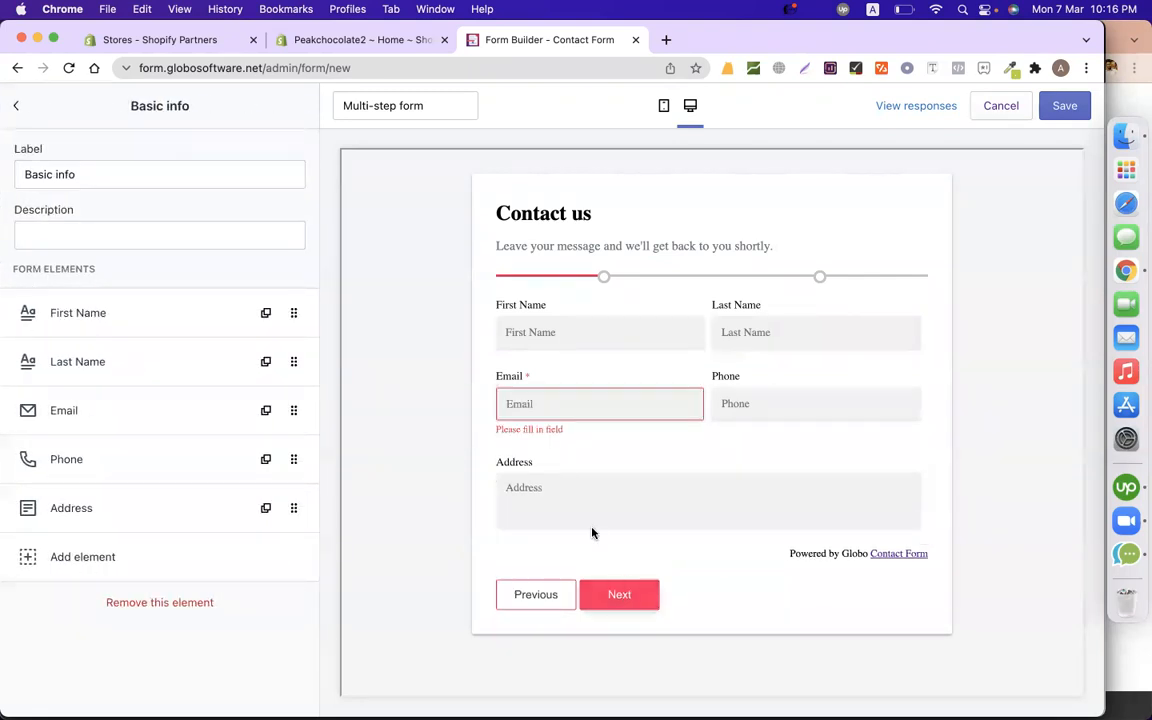
pyautogui.click(16, 106)
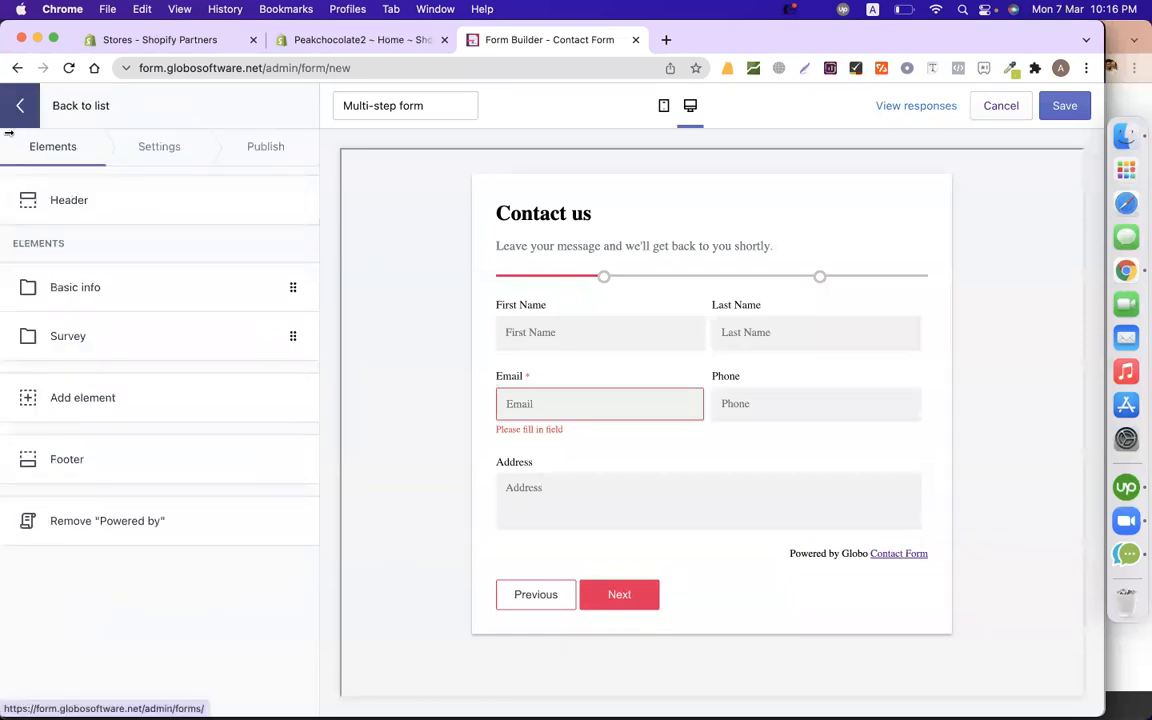
pyautogui.click(103, 334)
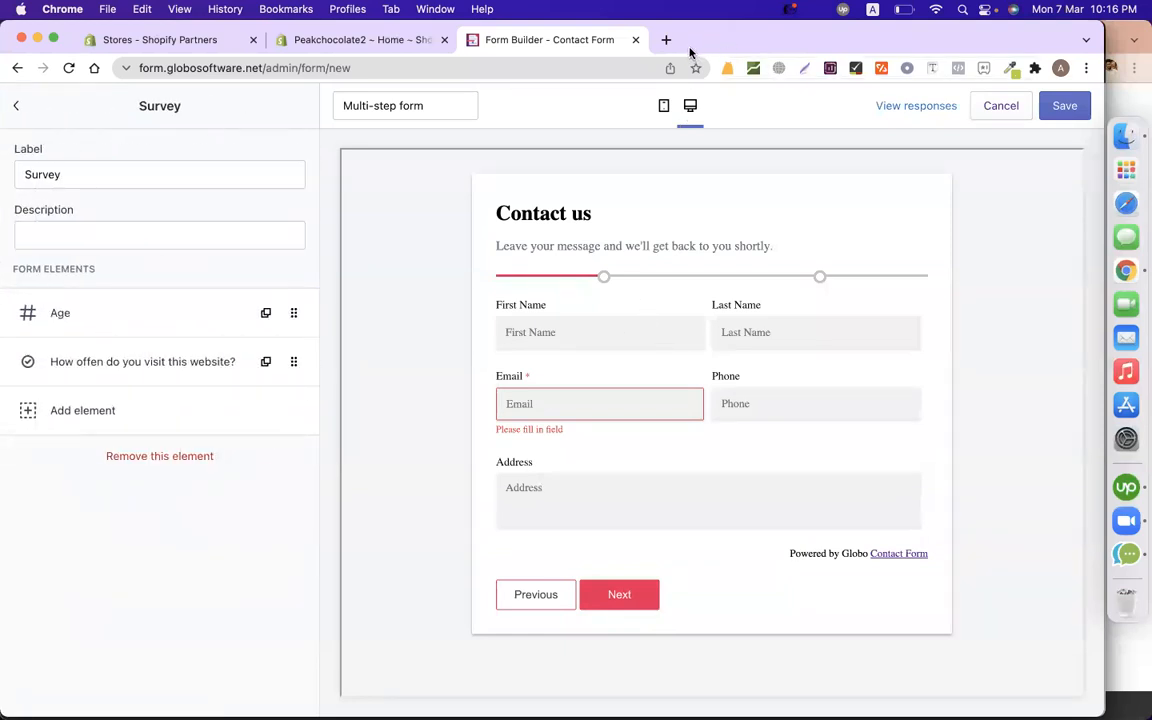
pyautogui.click(16, 108)
pyautogui.click(160, 205)
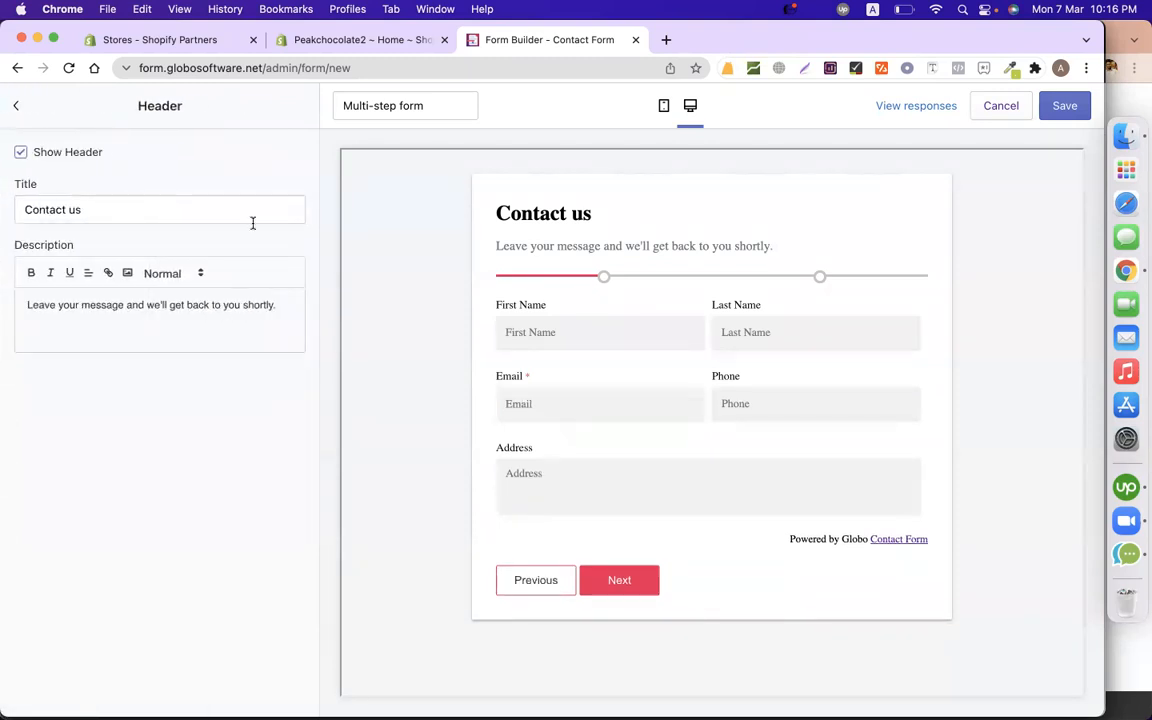
# Change the header title to 'Reunion Form' and delete the description text.
pyautogui.click(102, 205)
pyautogui.press('super+a')
pyautogui.write('Re')
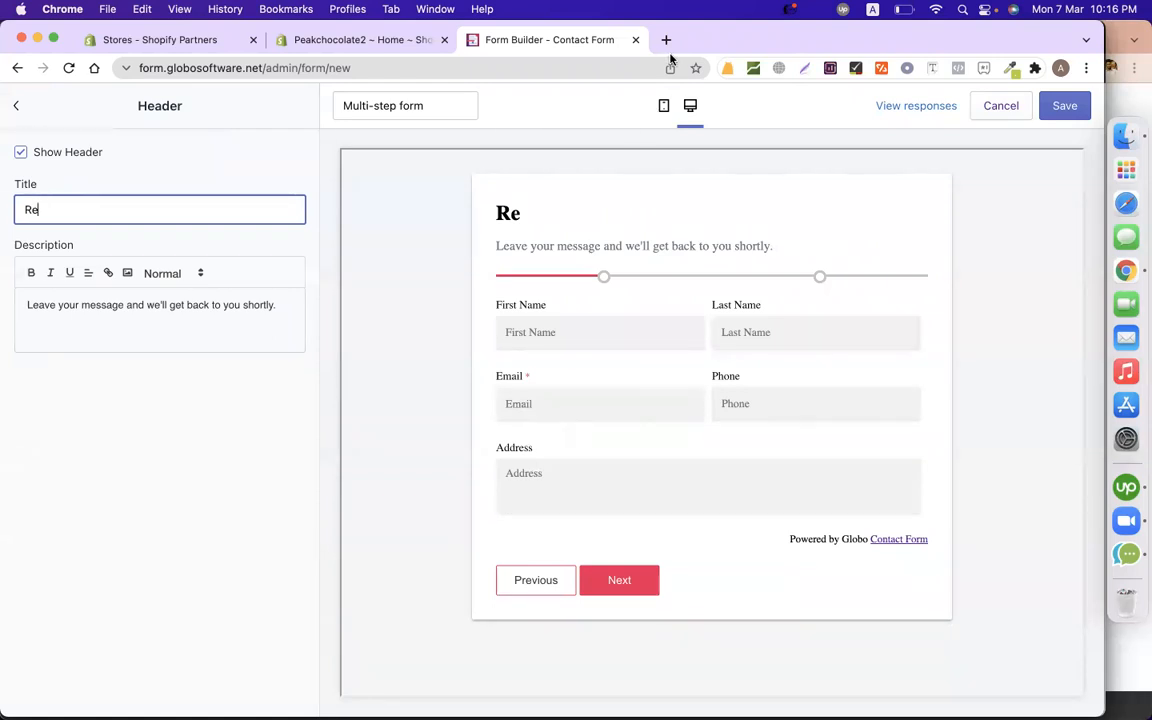
pyautogui.write('union Form')
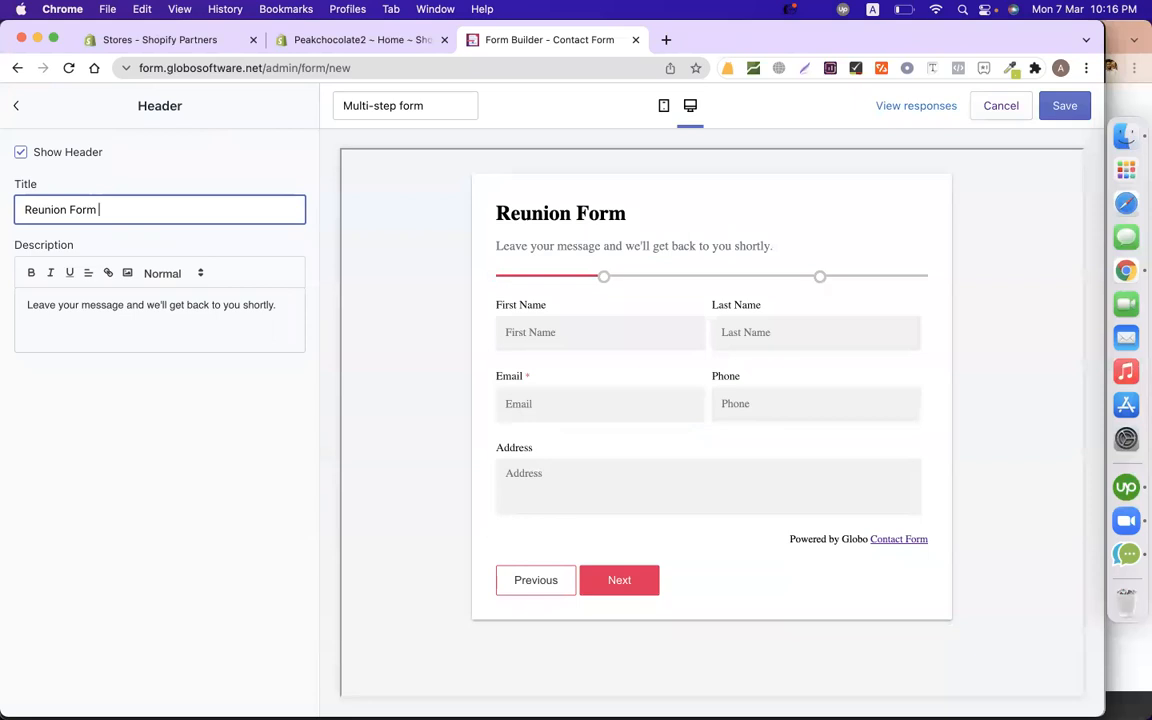
pyautogui.tripleClick(240, 317)
pyautogui.press('BackSpace')
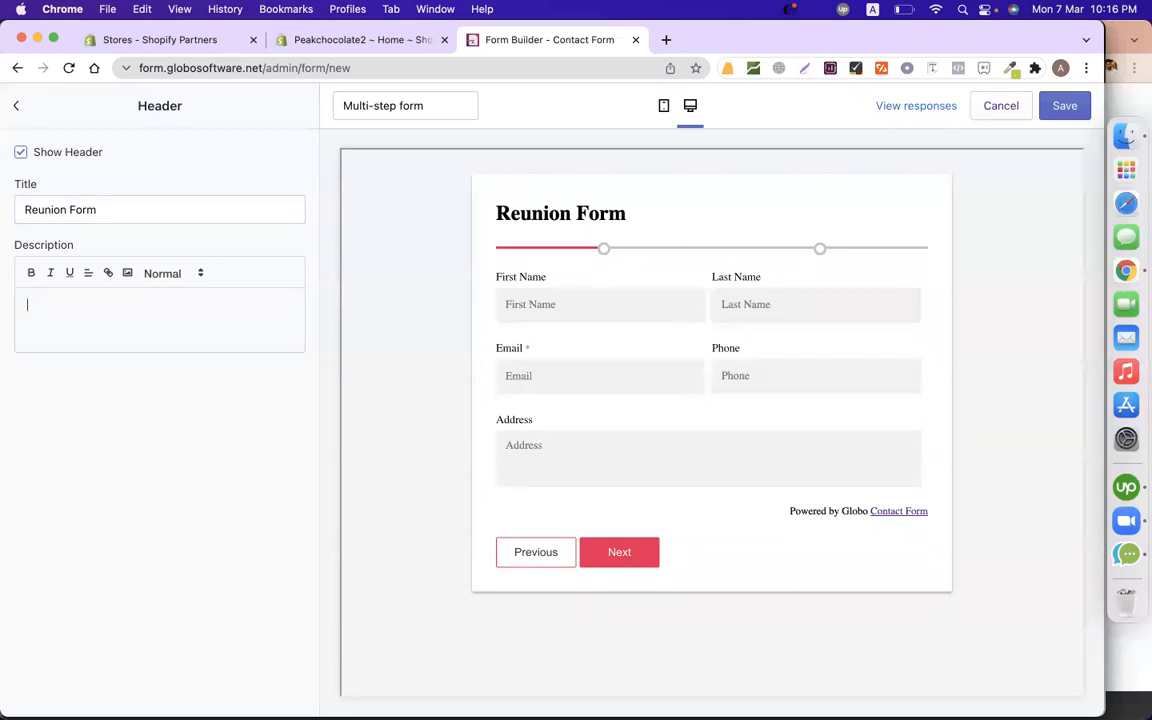
pyautogui.click(16, 105)
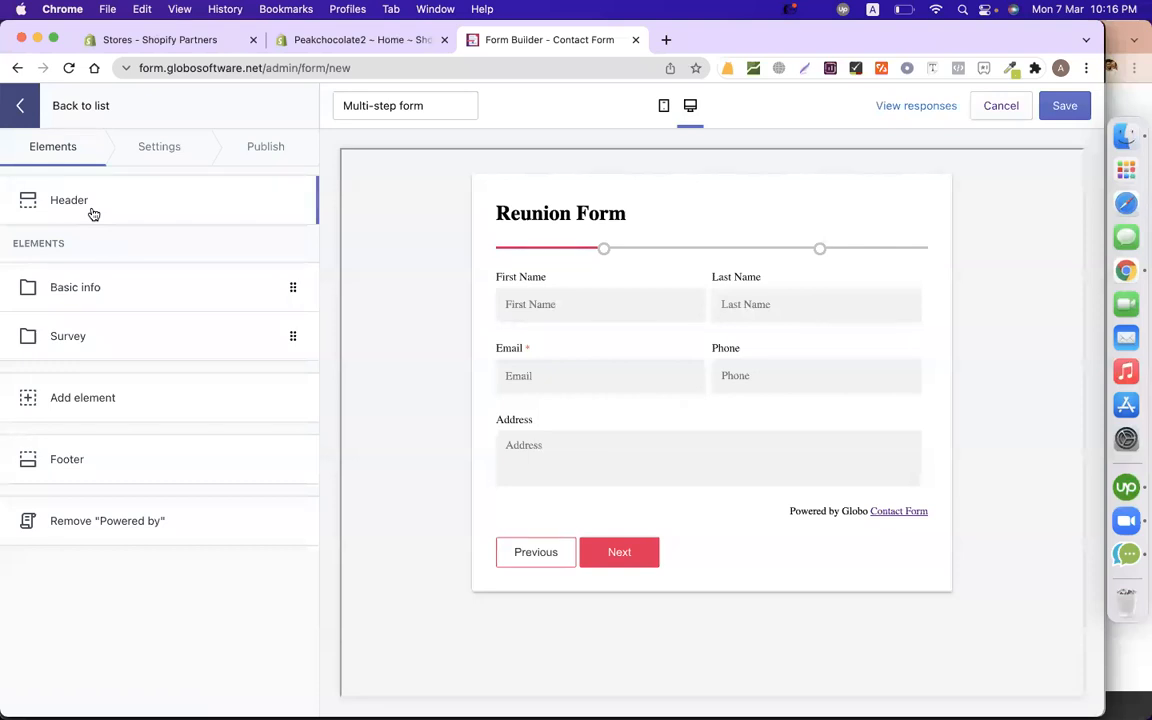
# Set the First Name and Last Name column widths to 33%.
pyautogui.click(101, 272)
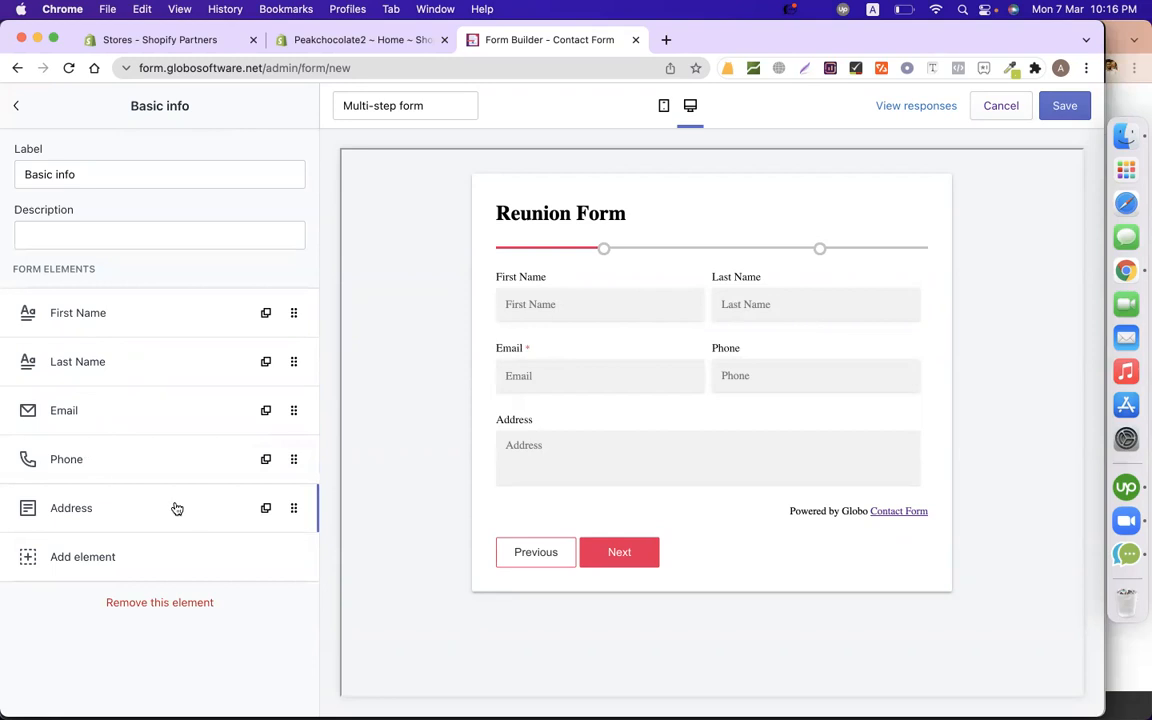
pyautogui.click(164, 313)
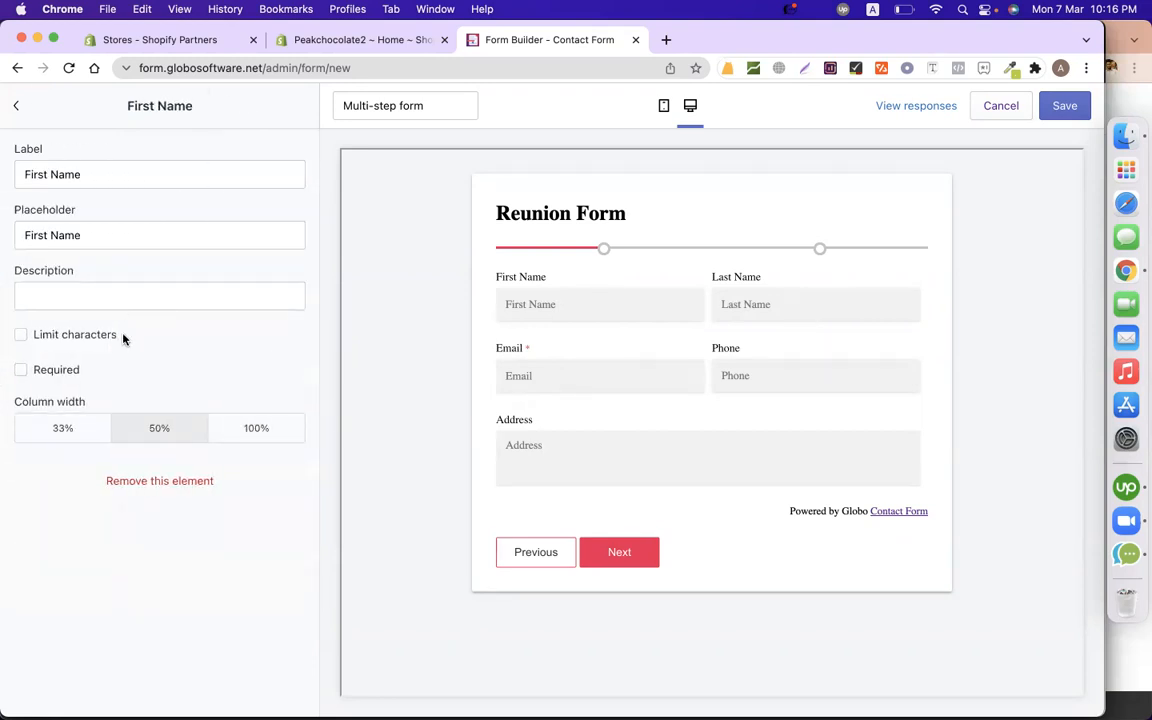
pyautogui.click(85, 429)
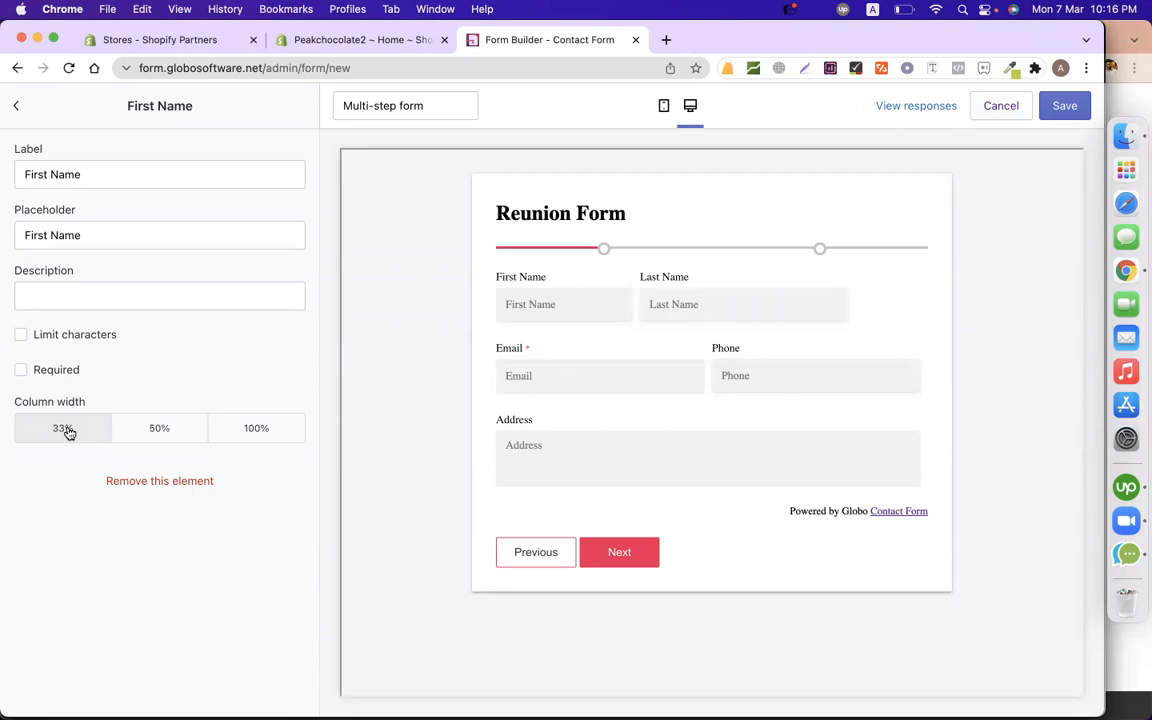
pyautogui.click(16, 105)
pyautogui.click(104, 362)
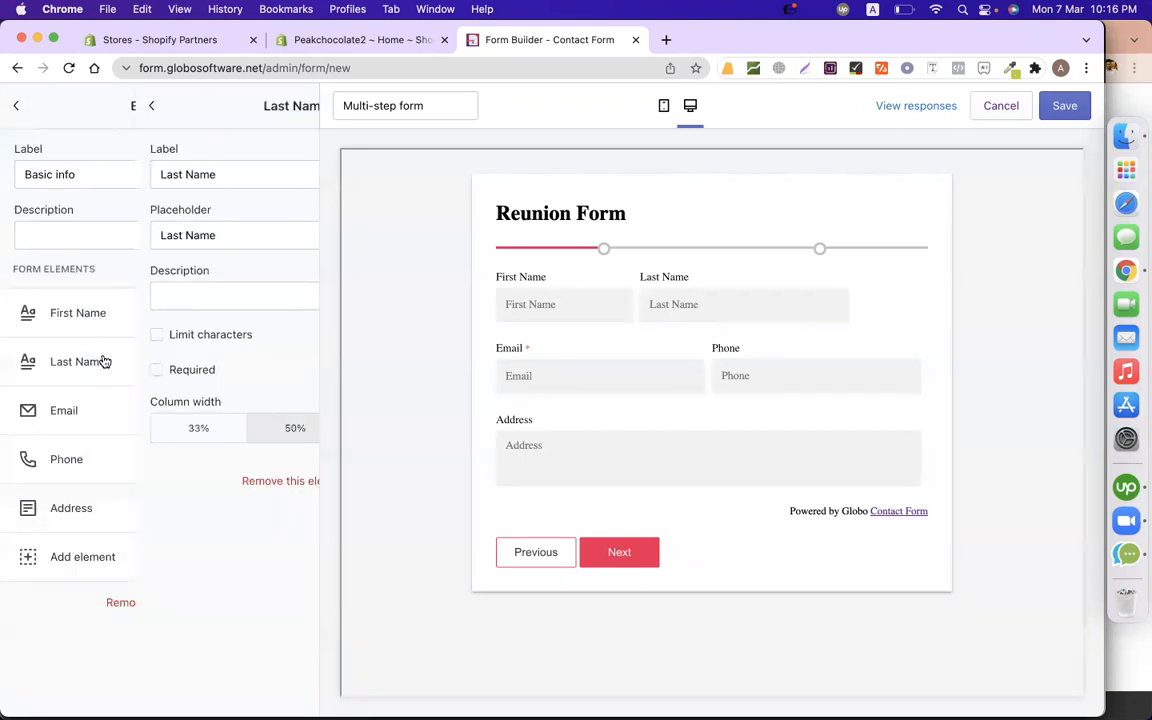
pyautogui.click(75, 424)
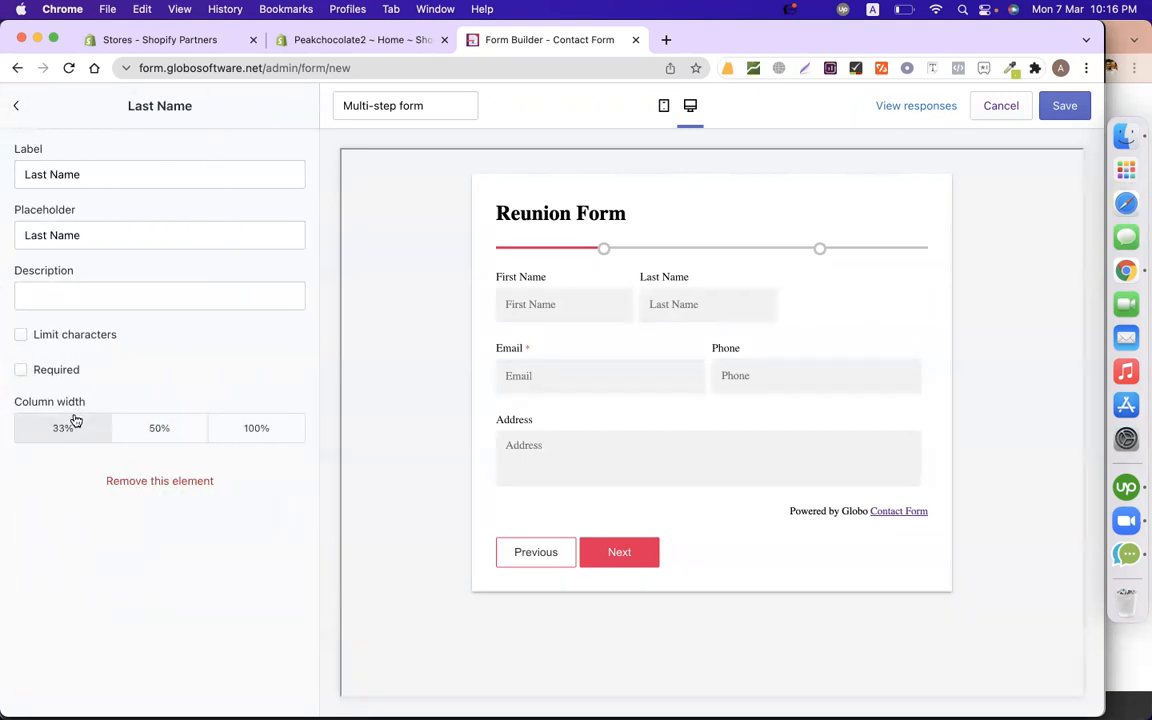
pyautogui.click(16, 105)
# Set the Email and Last Name column widths to 50%.
pyautogui.click(105, 410)
pyautogui.click(70, 428)
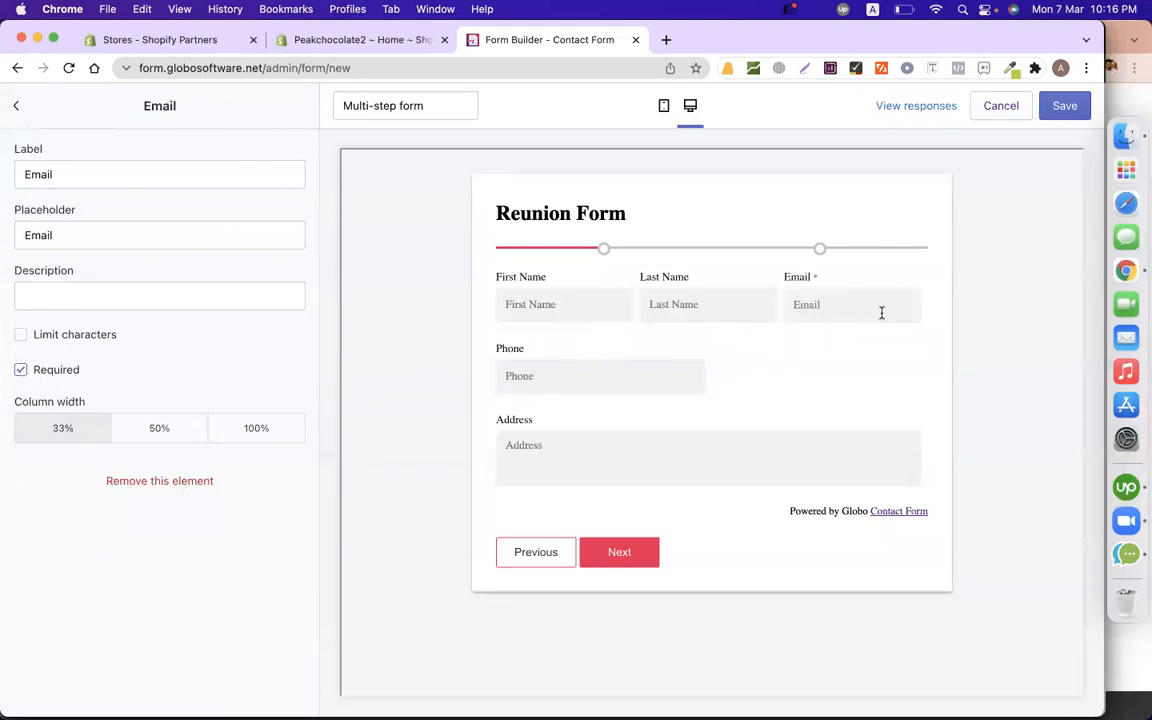
pyautogui.click(170, 434)
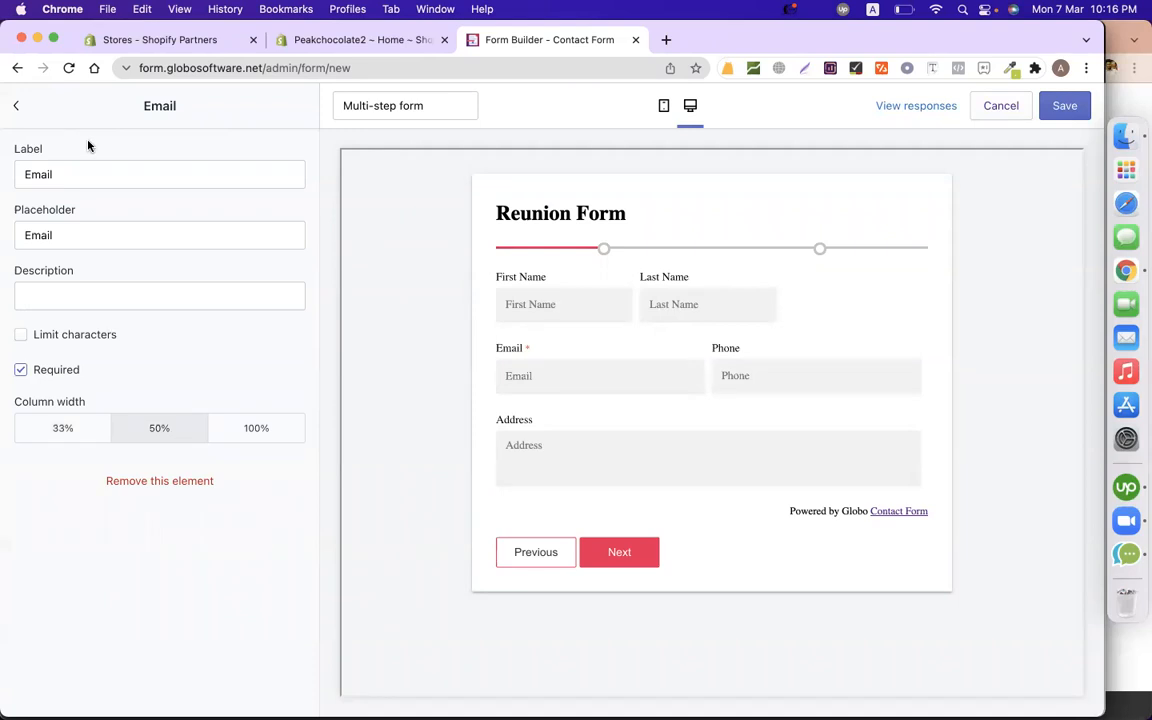
pyautogui.click(15, 104)
pyautogui.click(85, 366)
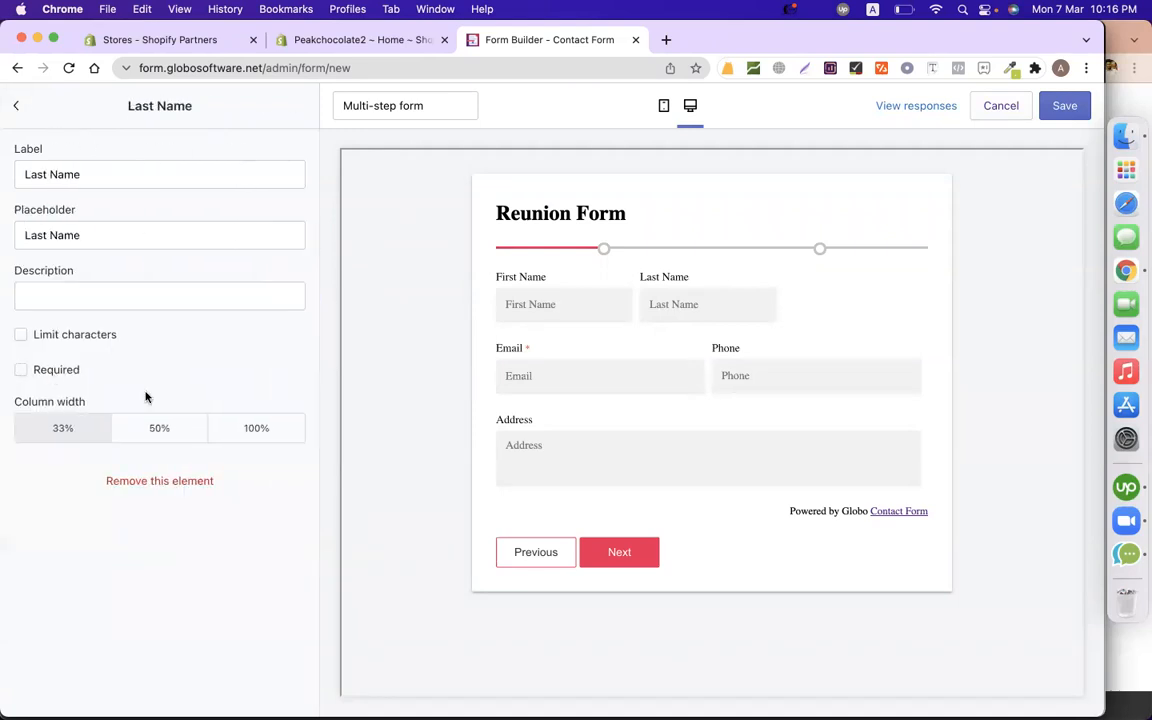
pyautogui.click(150, 432)
pyautogui.click(17, 104)
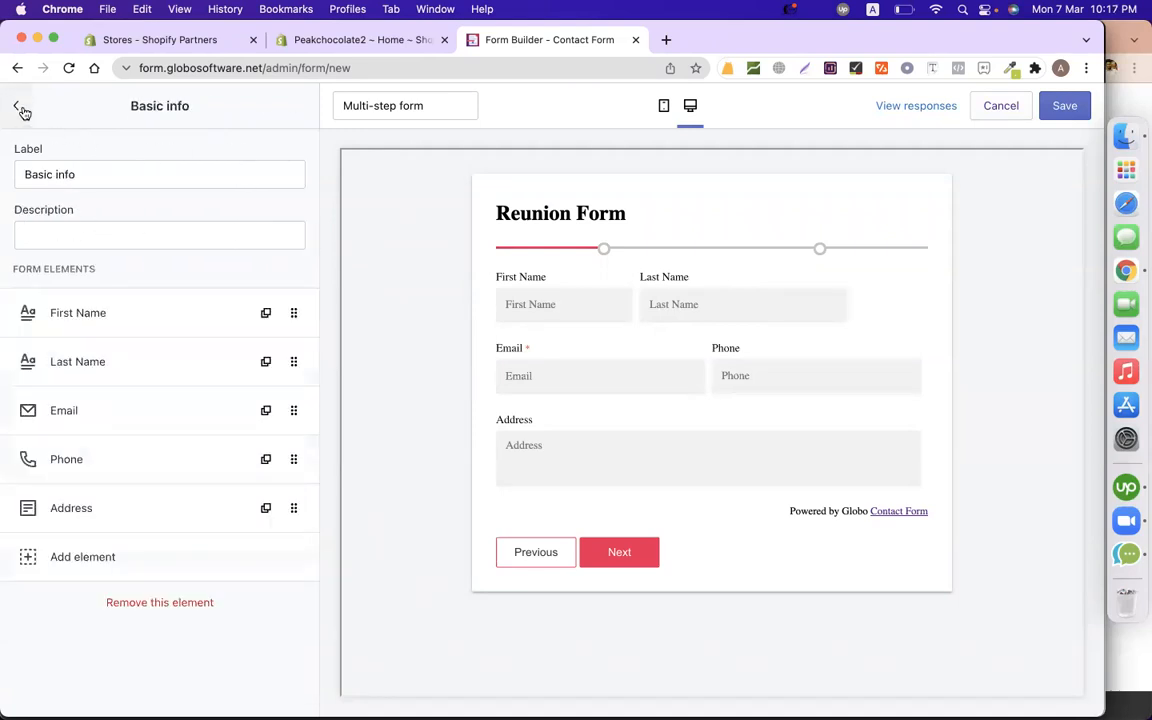
# Set First Name to 50% column width and test typing in its preview field.
pyautogui.click(131, 305)
pyautogui.click(157, 430)
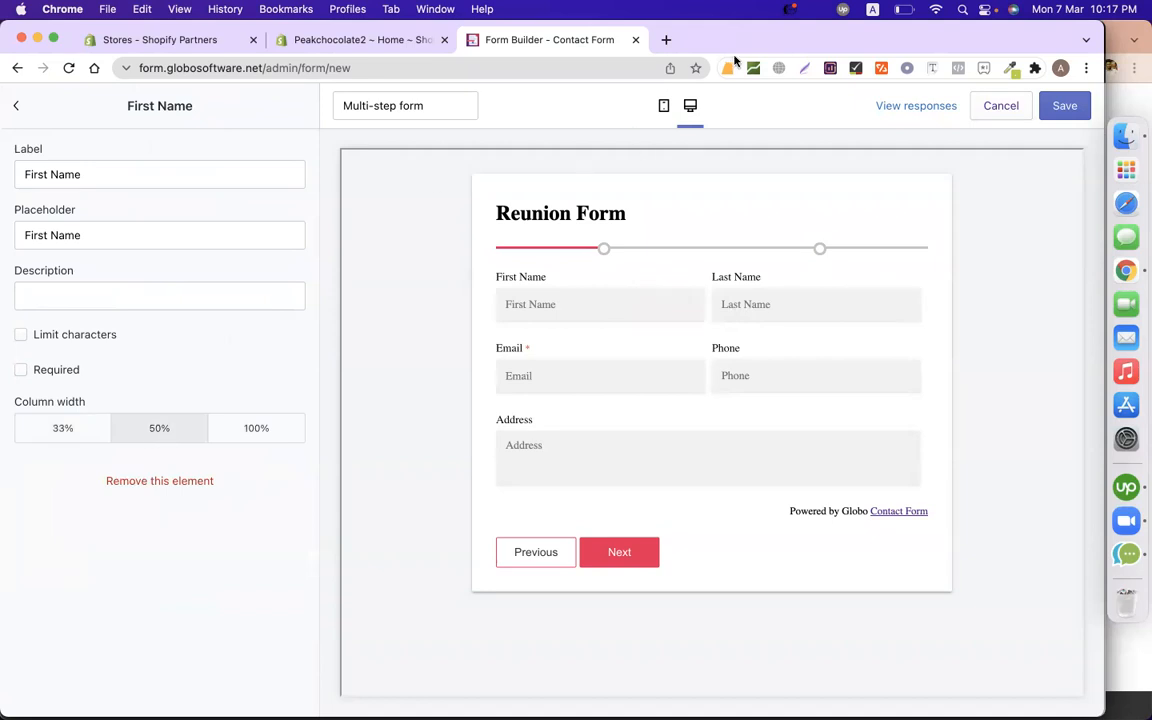
pyautogui.moveTo(110, 175); pyautogui.dragTo(4, 177)
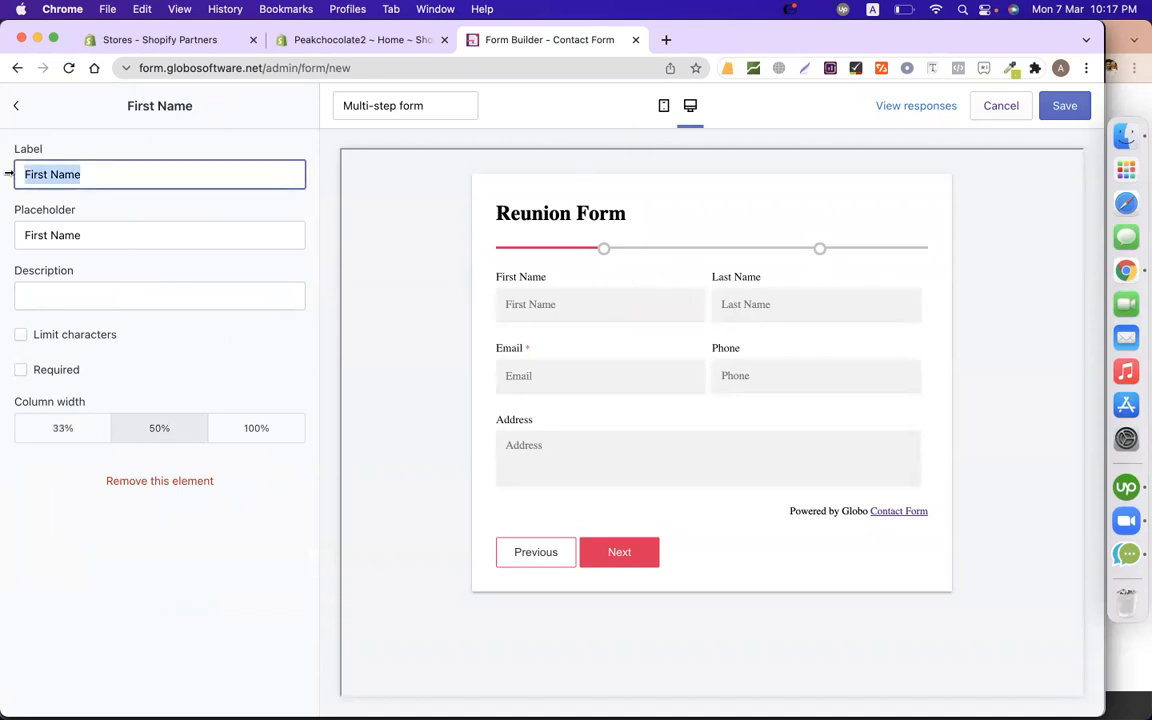
pyautogui.click(124, 208)
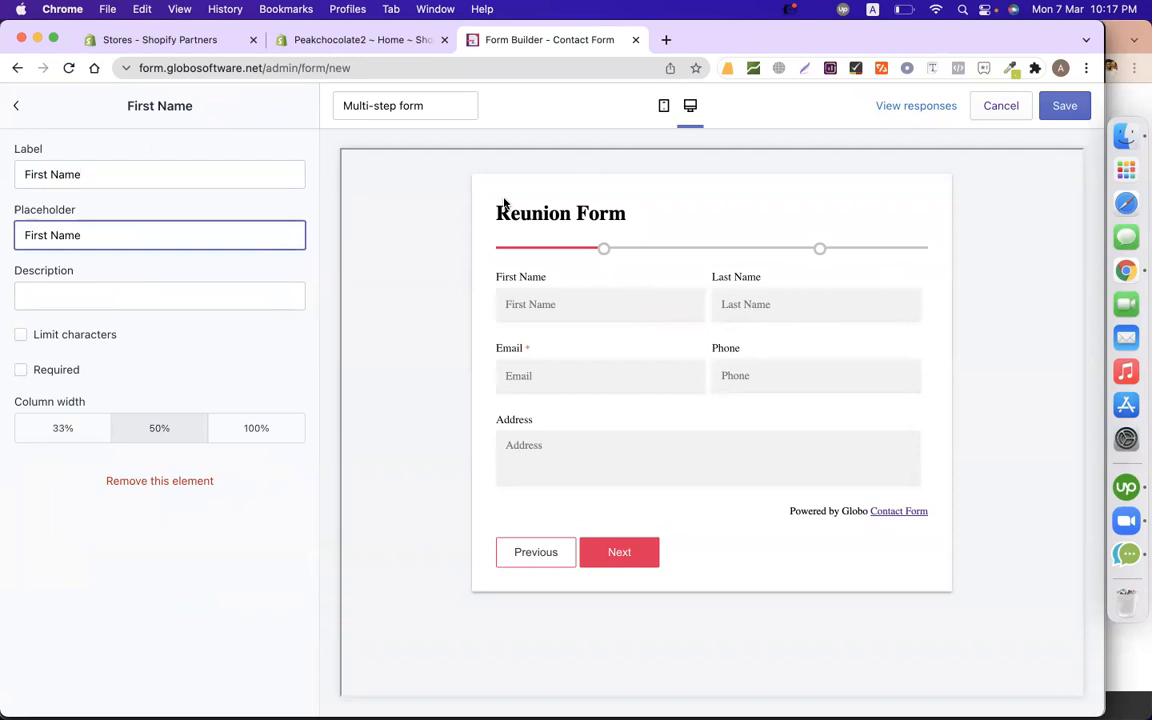
pyautogui.tripleClick(131, 175)
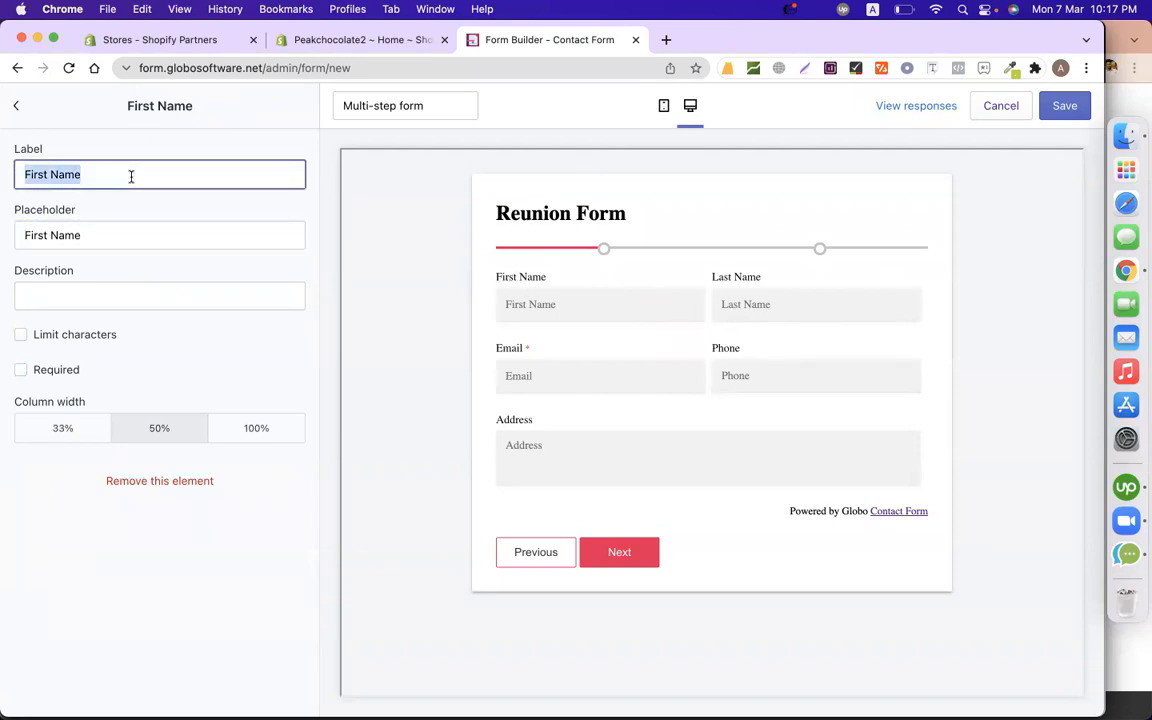
pyautogui.click(558, 308)
pyautogui.write('mib')
pyautogui.press('BackSpace')
pyautogui.press('BackSpace')
pyautogui.press('BackSpace')
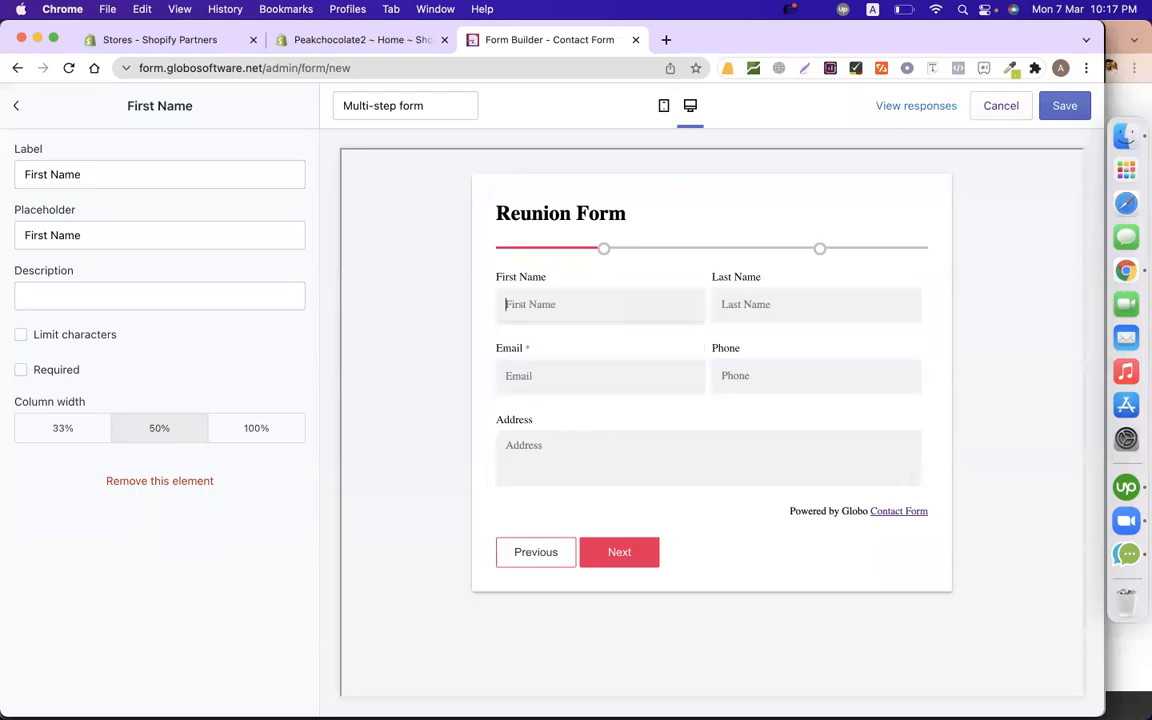
pyautogui.write('m')
pyautogui.press('BackSpace')
pyautogui.press('BackSpace')
pyautogui.press('BackSpace')
pyautogui.press('BackSpace')
pyautogui.doubleClick(142, 225)
pyautogui.click(182, 230)
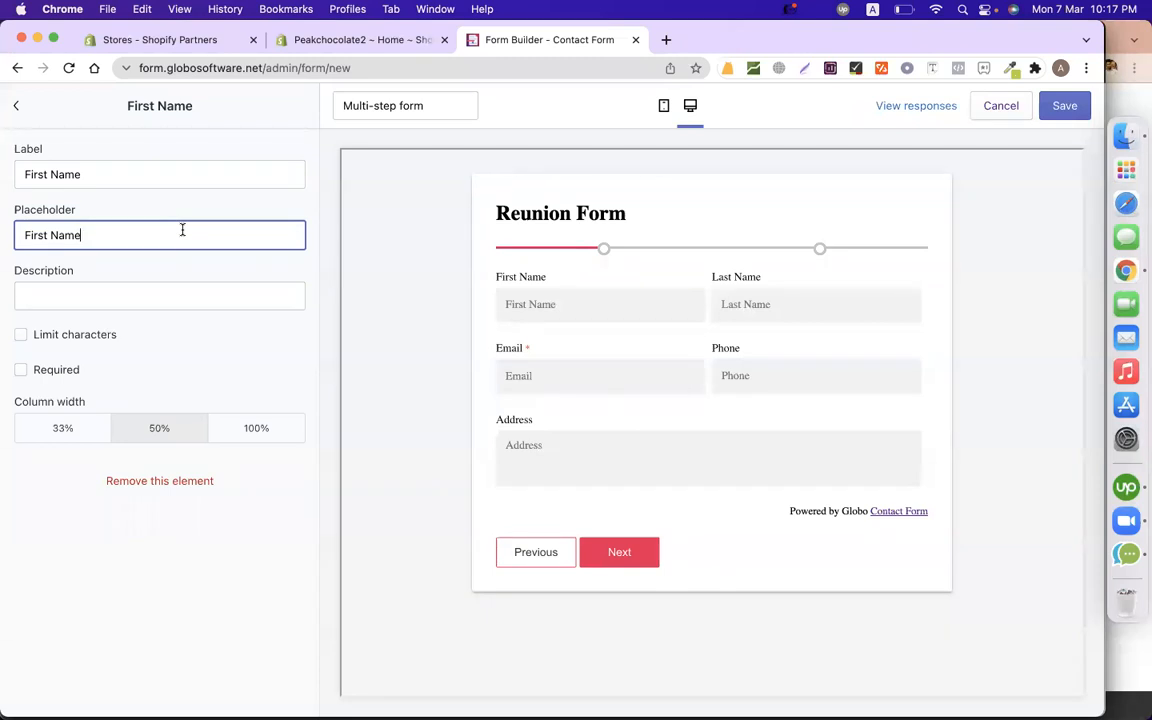
# Mark First Name and Last Name as required fields and check Email's settings.
pyautogui.click(29, 371)
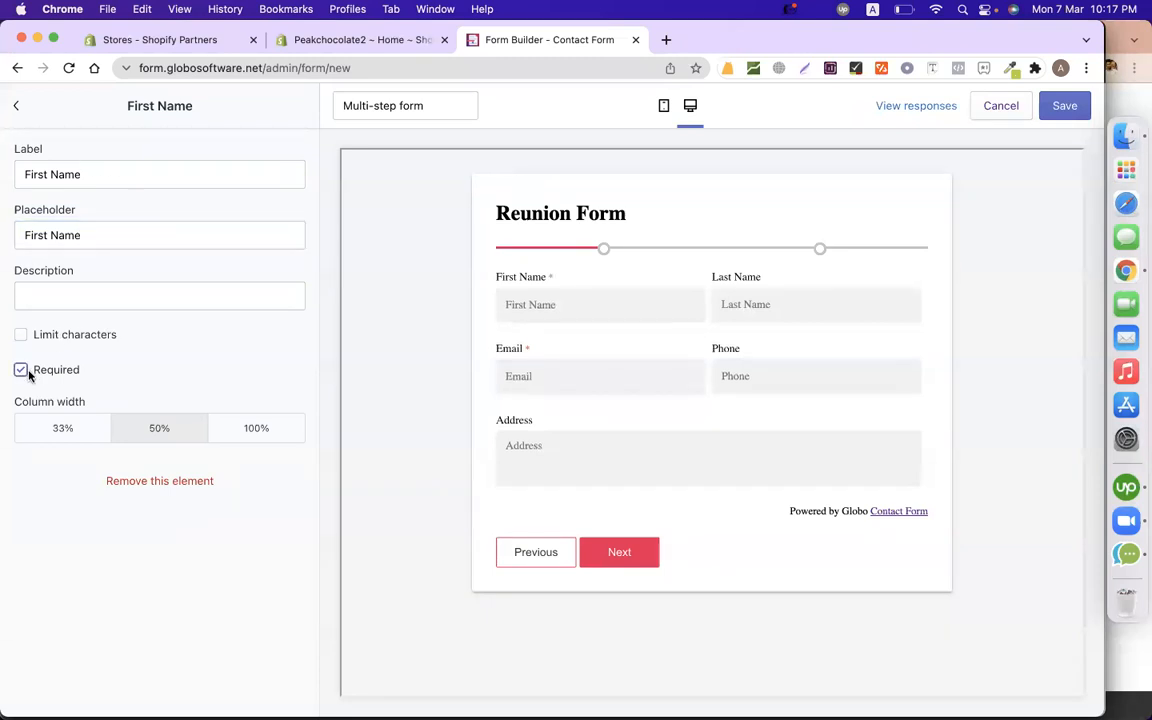
pyautogui.click(17, 106)
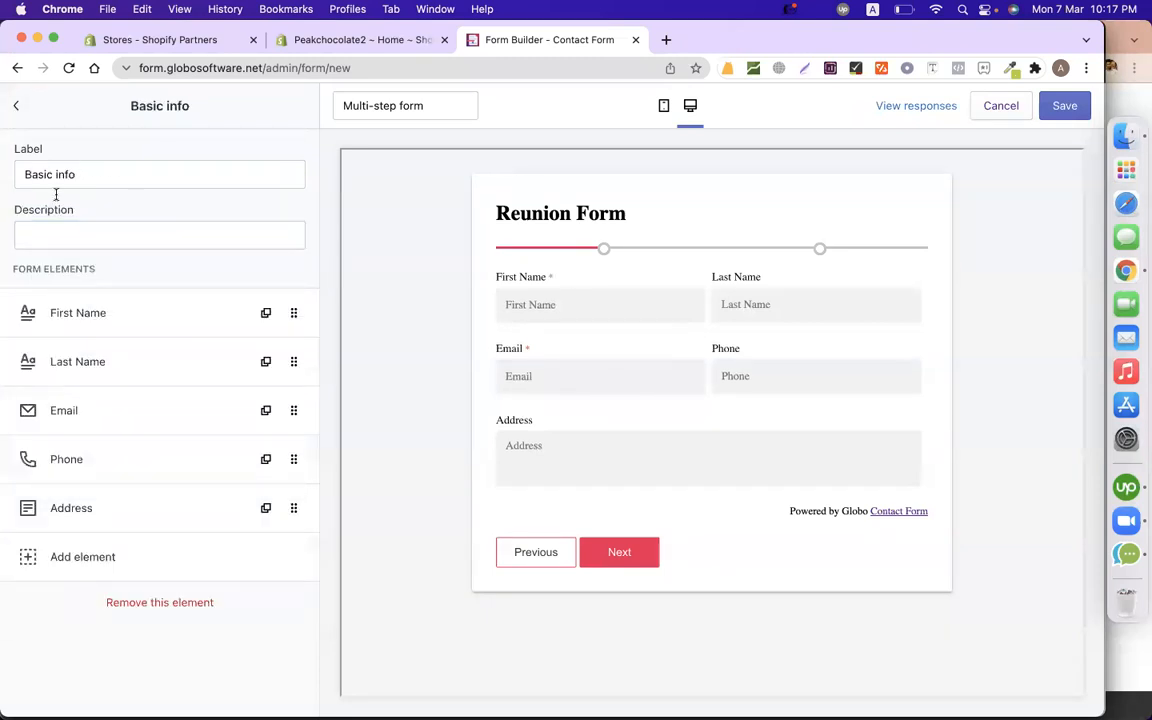
pyautogui.click(134, 358)
pyautogui.click(21, 370)
pyautogui.click(16, 105)
pyautogui.click(190, 410)
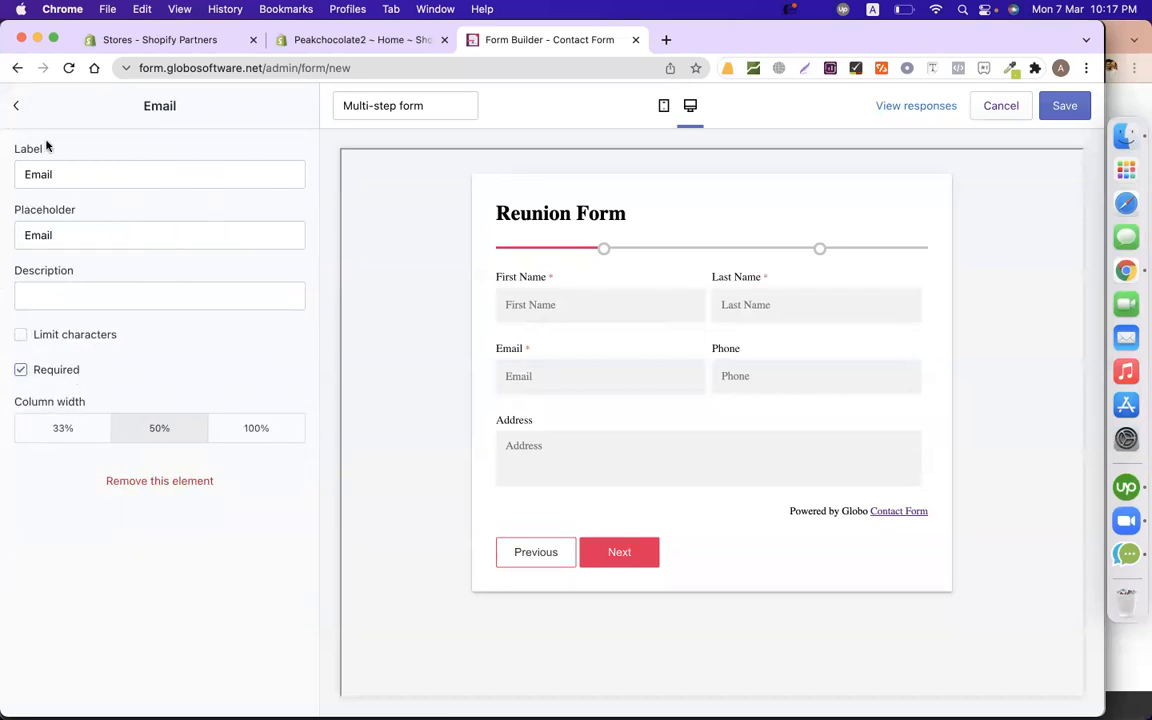
pyautogui.click(14, 103)
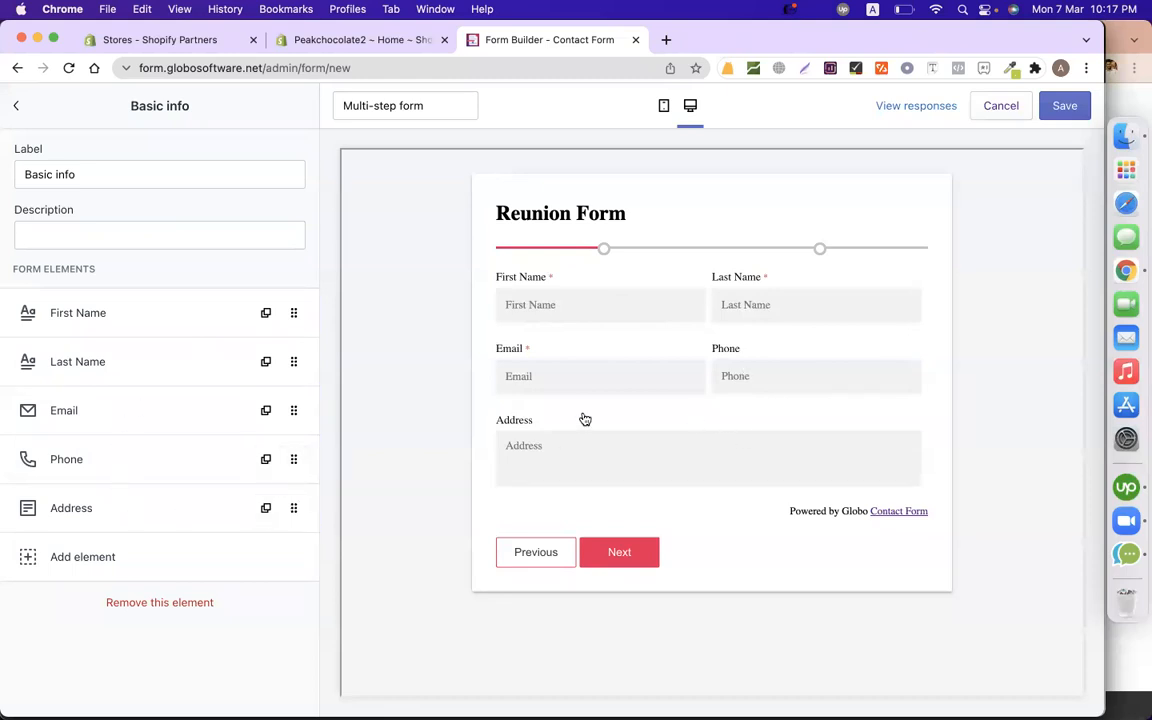
# Clear and retype the First Name field label as 'First Name'.
pyautogui.click(80, 310)
pyautogui.click(120, 176)
pyautogui.press('super+a')
pyautogui.press('BackSpace')
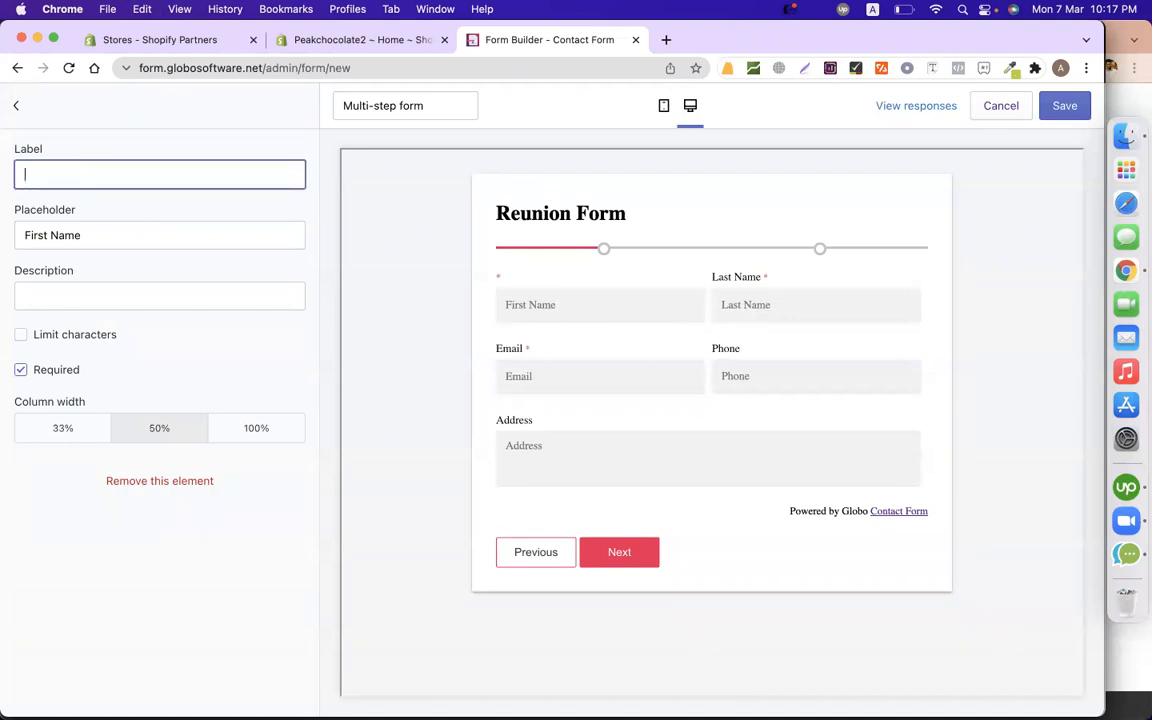
pyautogui.click(390, 306)
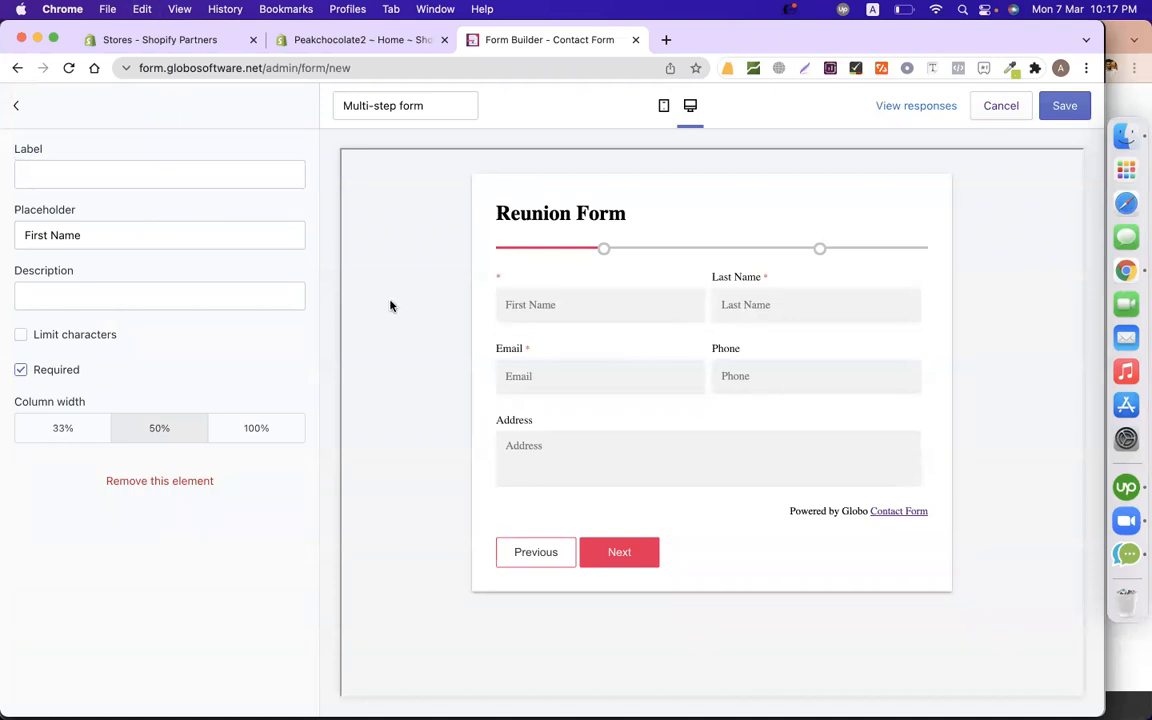
pyautogui.click(94, 166)
pyautogui.write('First Named')
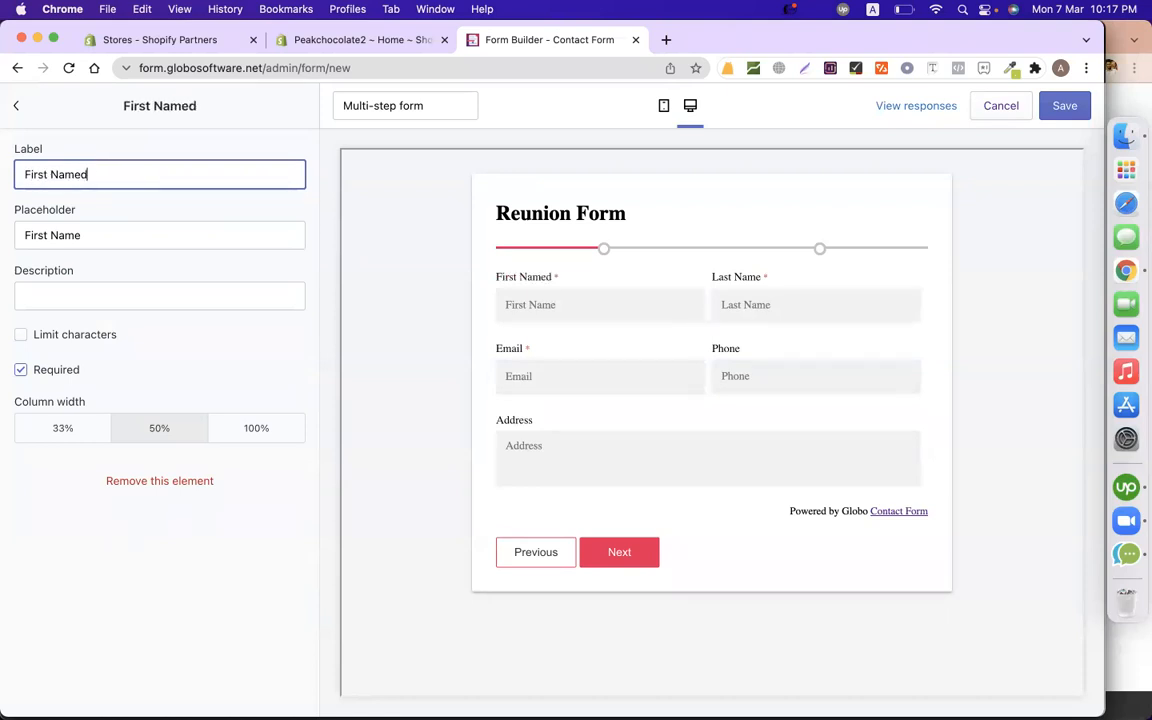
pyautogui.press('BackSpace')
pyautogui.press('BackSpace')
pyautogui.write('e')
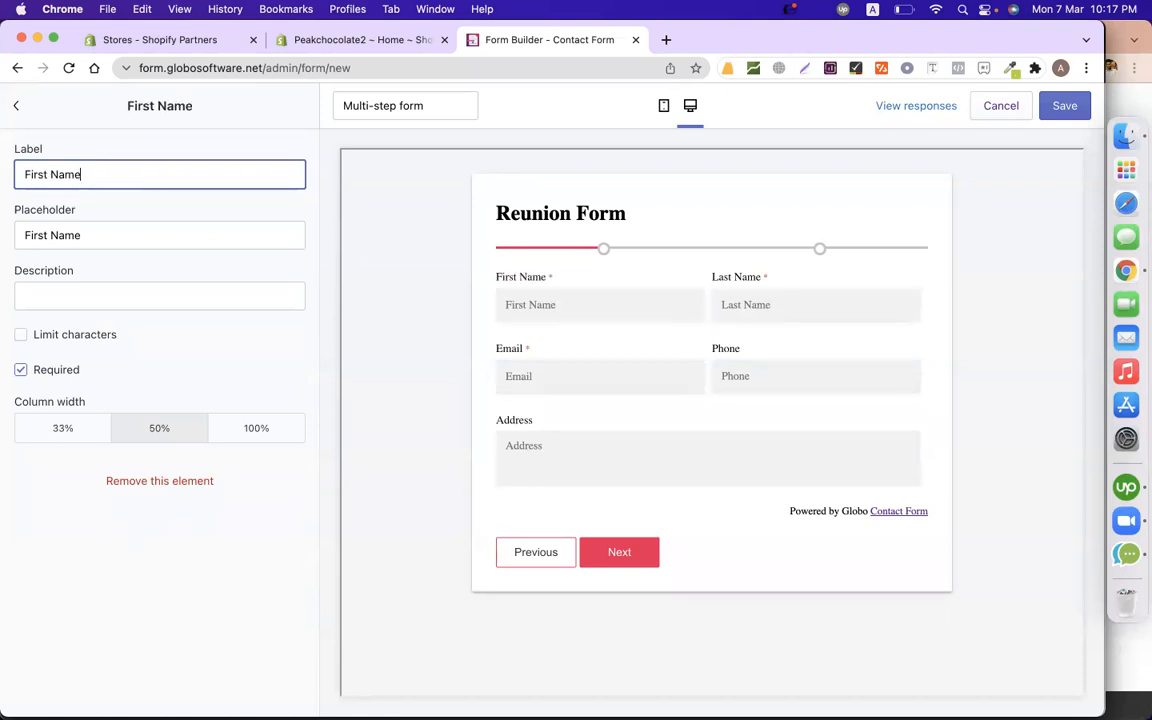
pyautogui.click(17, 106)
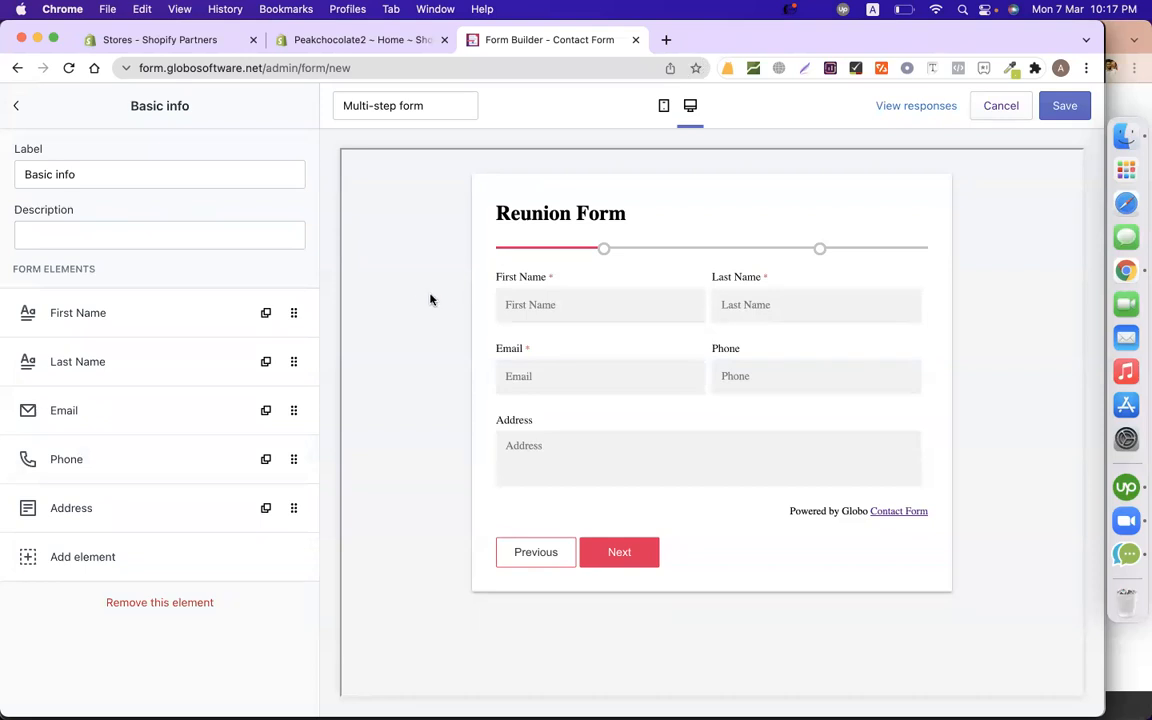
# Remove the Address field and add a Dropdown field to Basic info.
pyautogui.click(120, 507)
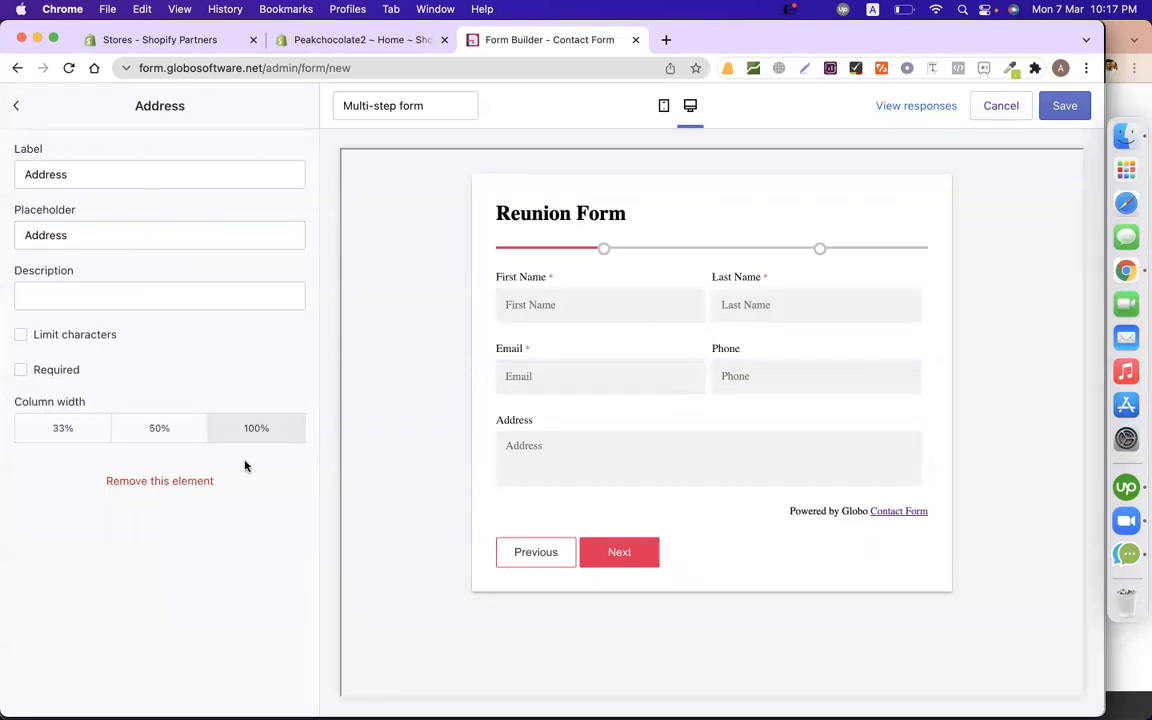
pyautogui.click(157, 481)
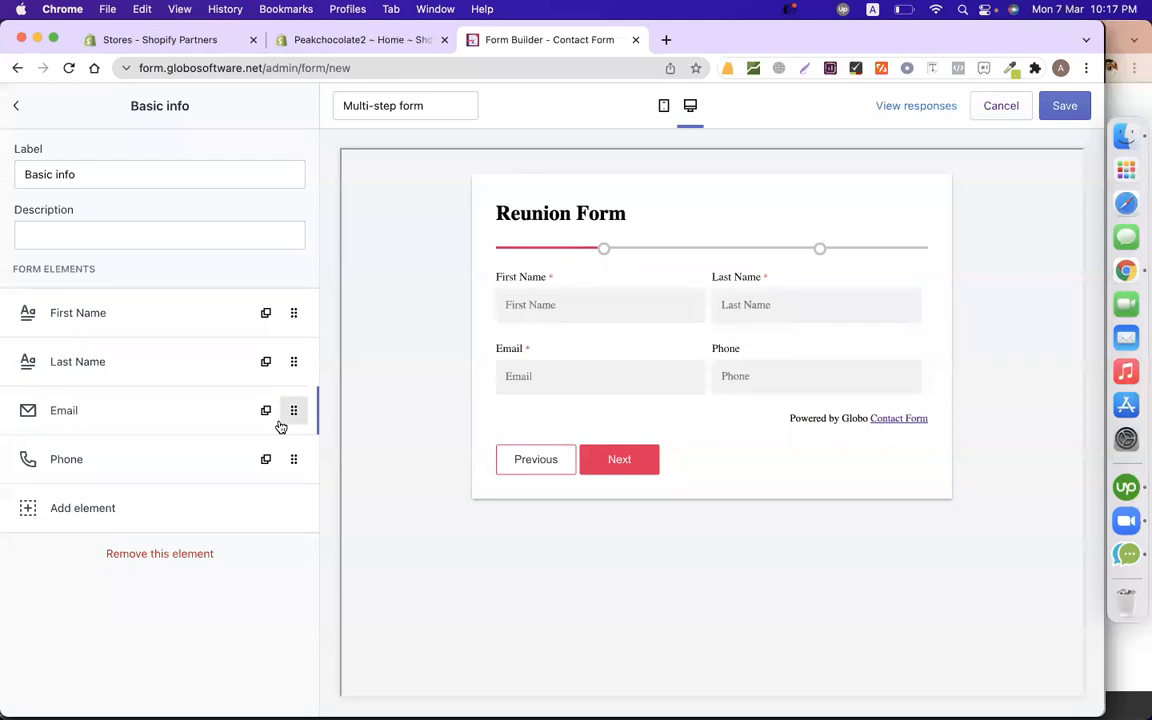
pyautogui.click(92, 512)
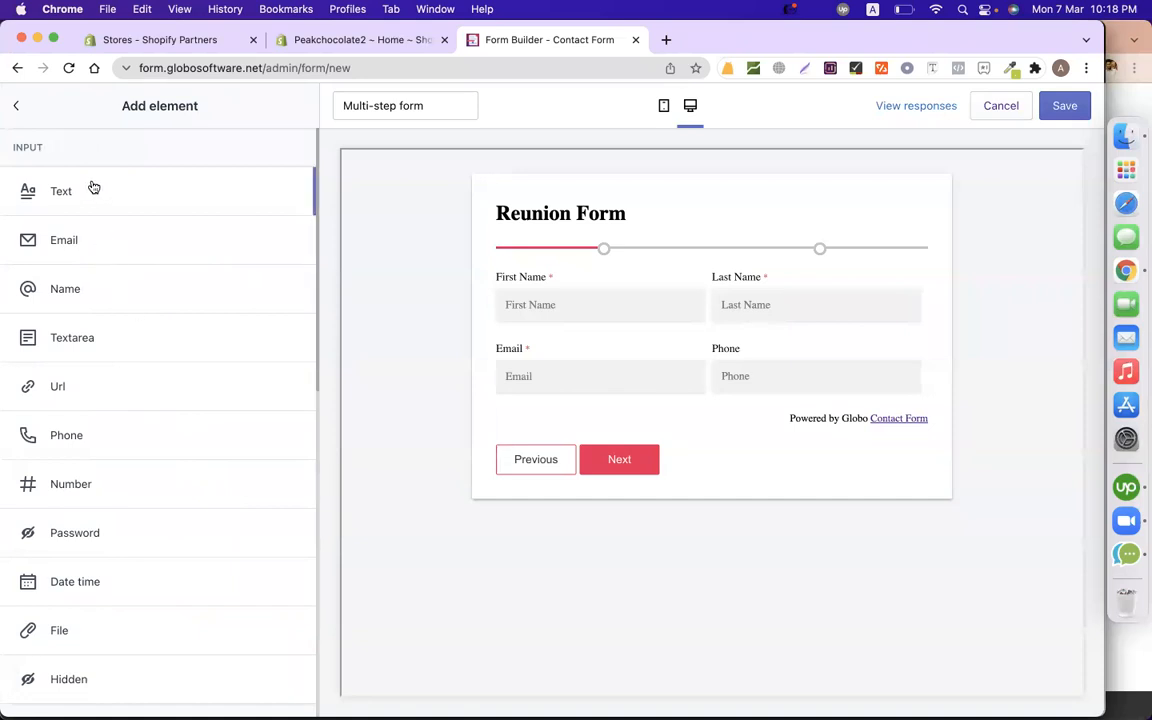
pyautogui.scroll(-3, 90, 450)
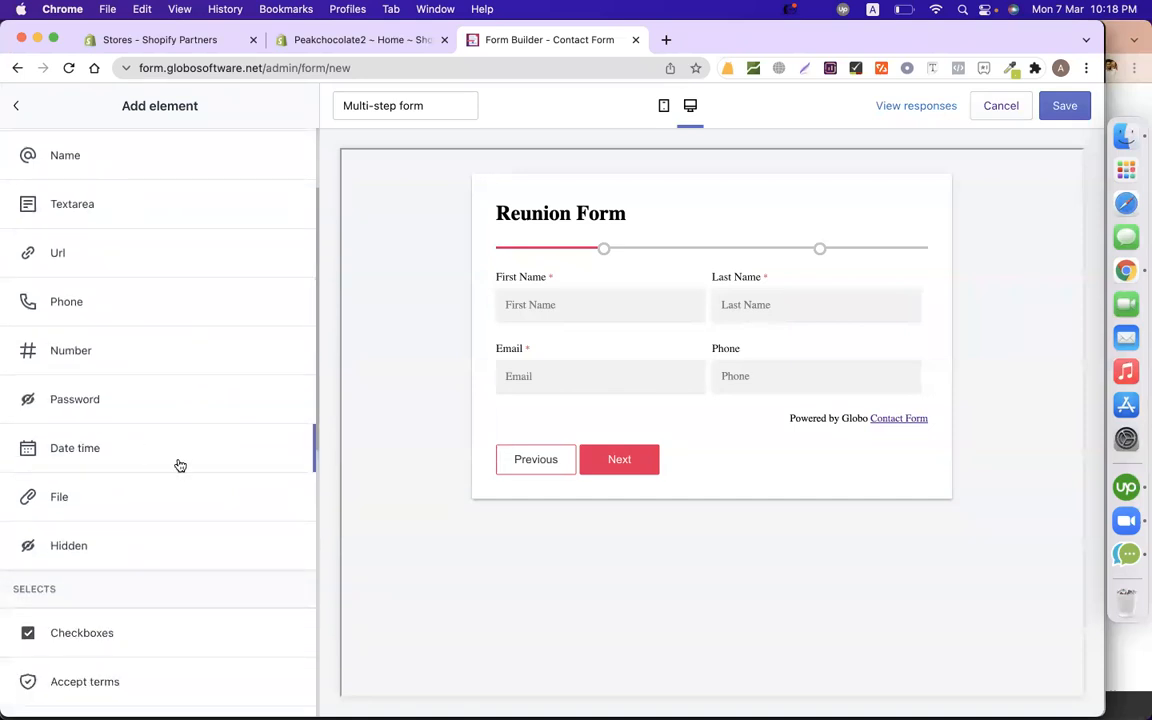
pyautogui.scroll(-3, 180, 470)
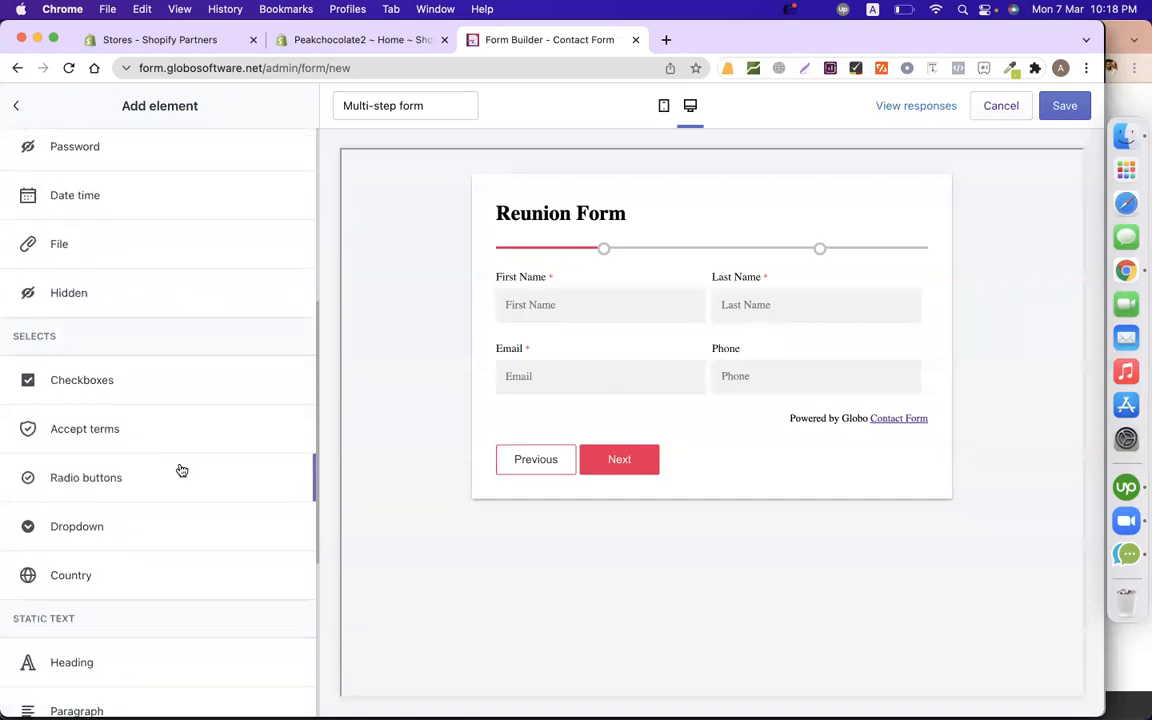
pyautogui.click(121, 525)
# Check the new dropdown's option list, then start editing the Dropdown field's label.
pyautogui.click(615, 455)
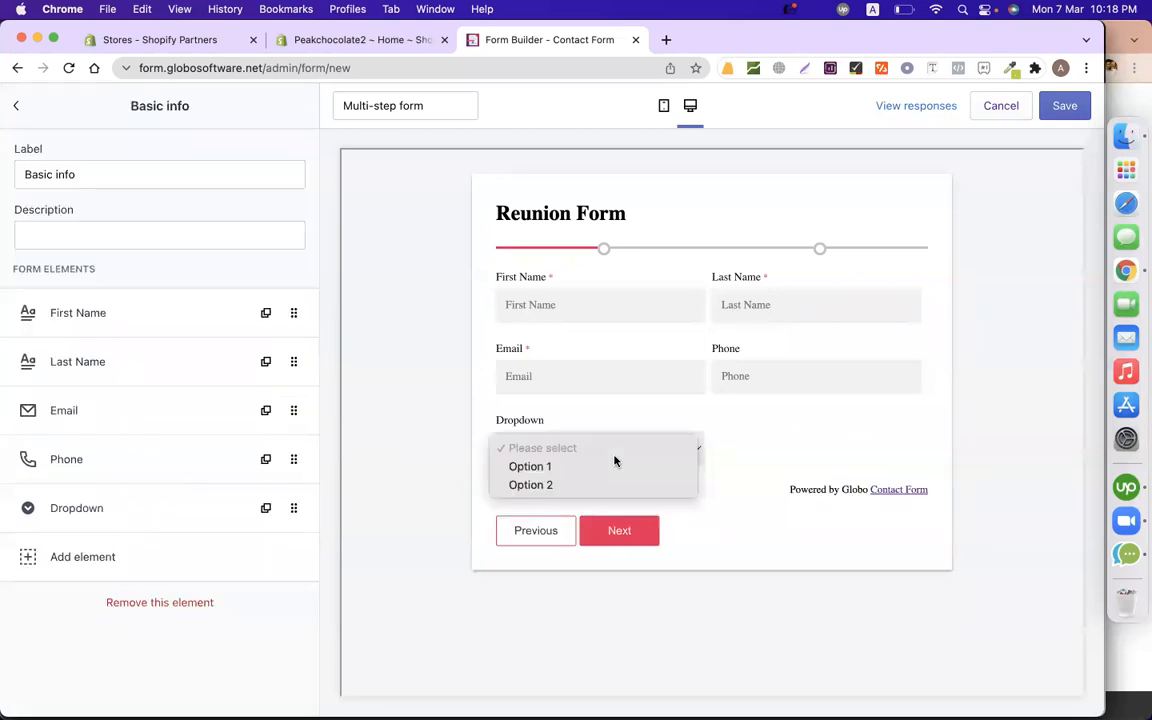
pyautogui.click(783, 435)
pyautogui.click(625, 452)
pyautogui.click(776, 442)
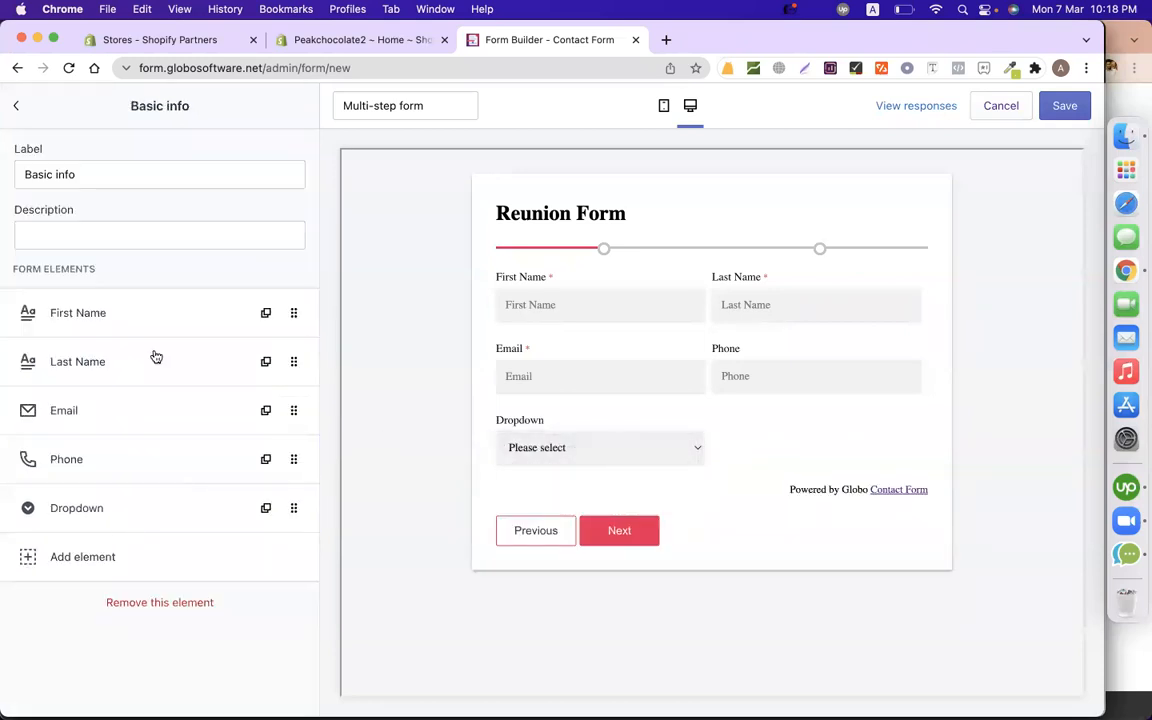
pyautogui.doubleClick(66, 175)
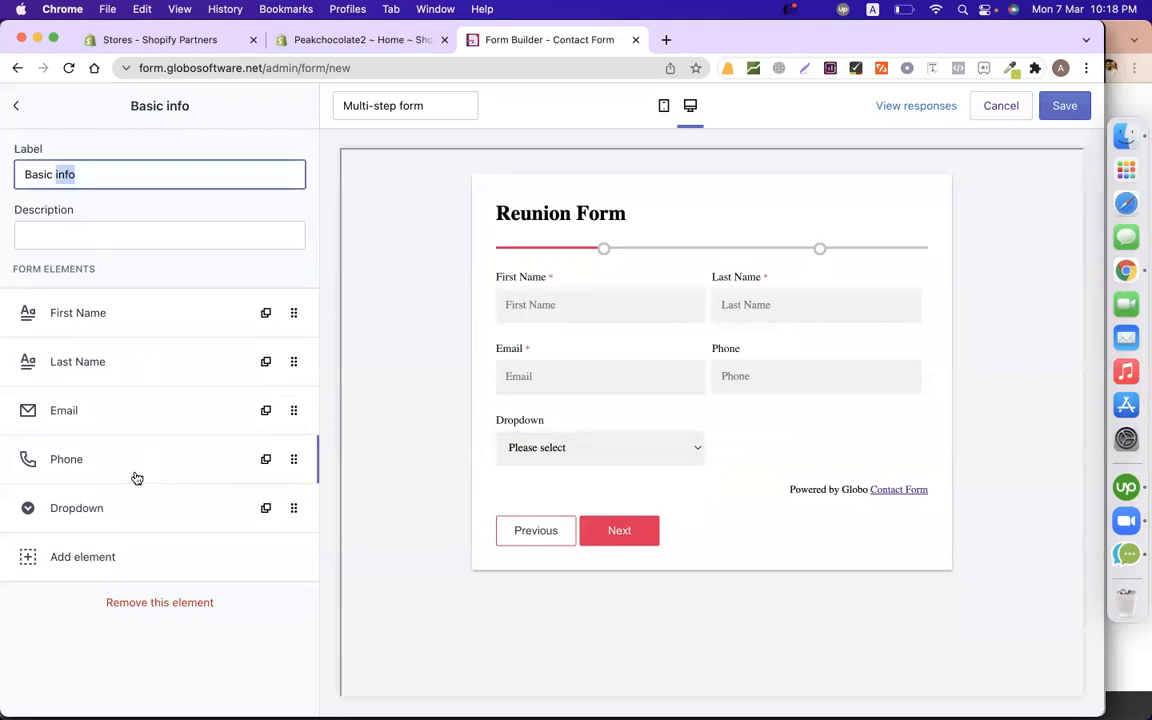
pyautogui.click(120, 510)
pyautogui.click(165, 170)
# Relabel the dropdown Batch NO with options BATCH-101, BATCH-102 and BATCH-103.
pyautogui.doubleClick(165, 170)
pyautogui.write('Batch NO')
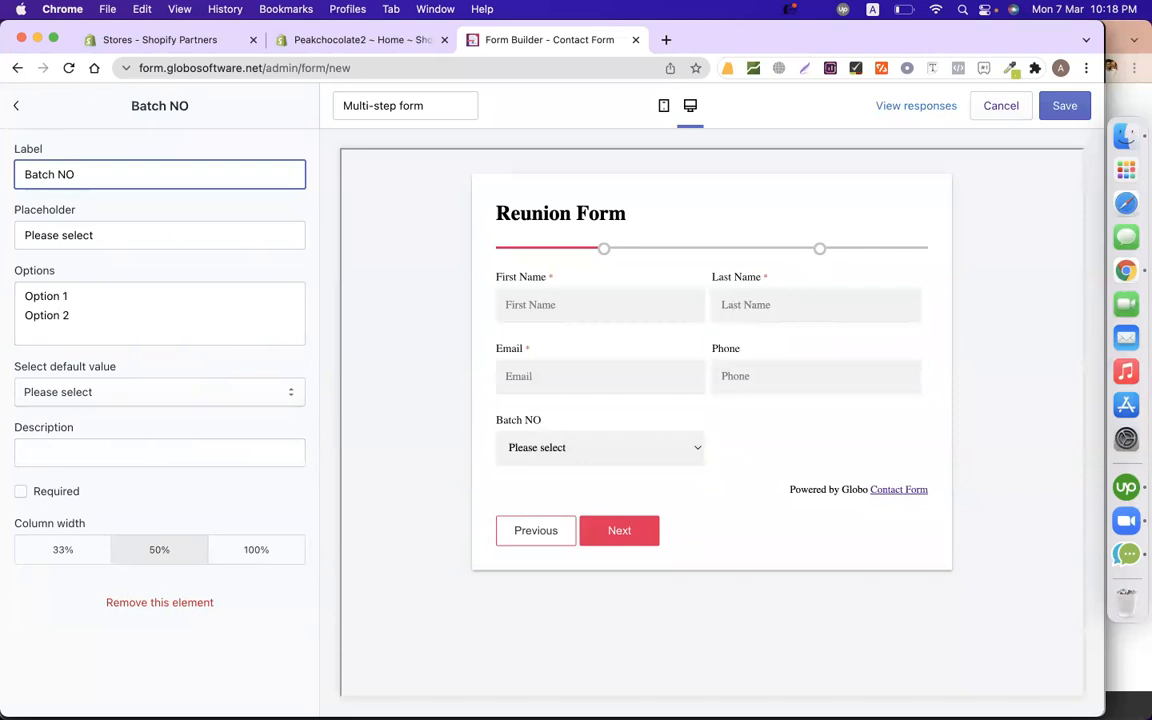
pyautogui.click(188, 237)
pyautogui.tripleClick(190, 288)
pyautogui.write('BATCH-1')
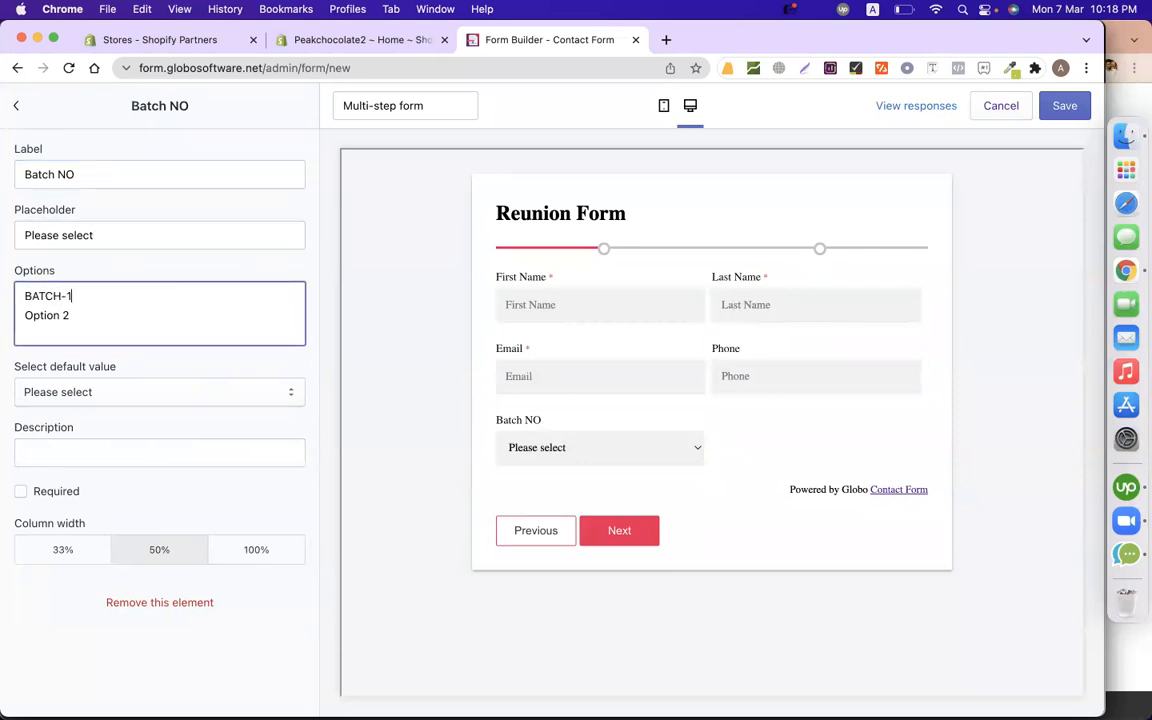
pyautogui.tripleClick(248, 295)
pyautogui.press('super+c')
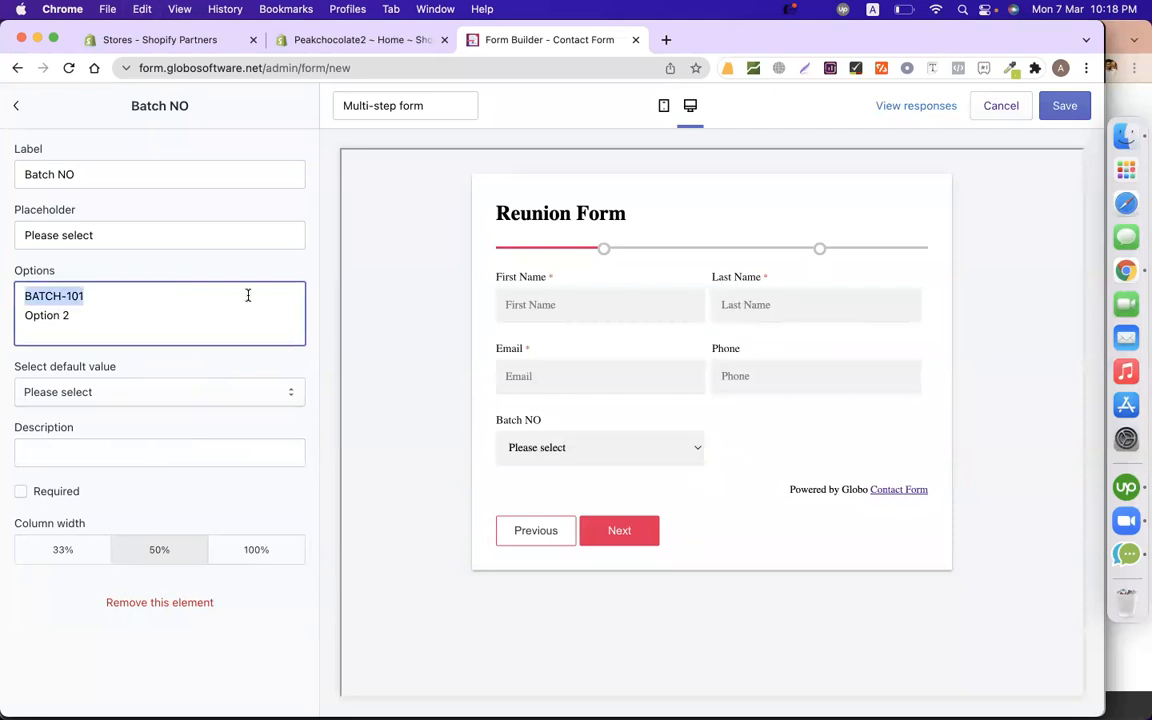
pyautogui.press('Down')
pyautogui.hotkey('shift', 'Down')
pyautogui.press('super+v')
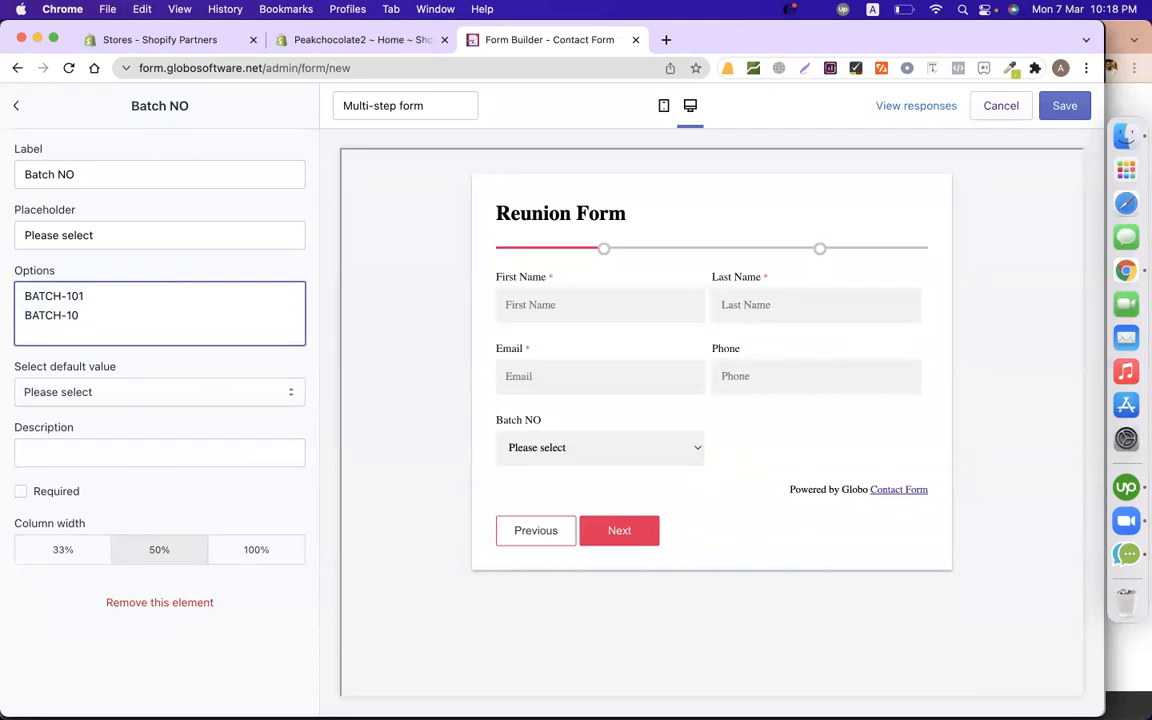
pyautogui.press('Return')
pyautogui.press('super+v')
pyautogui.press('BackSpace')
pyautogui.write('3')
# Pick BATCH-102 in the preview's Batch NO dropdown, then bring up the element types list.
pyautogui.click(697, 448)
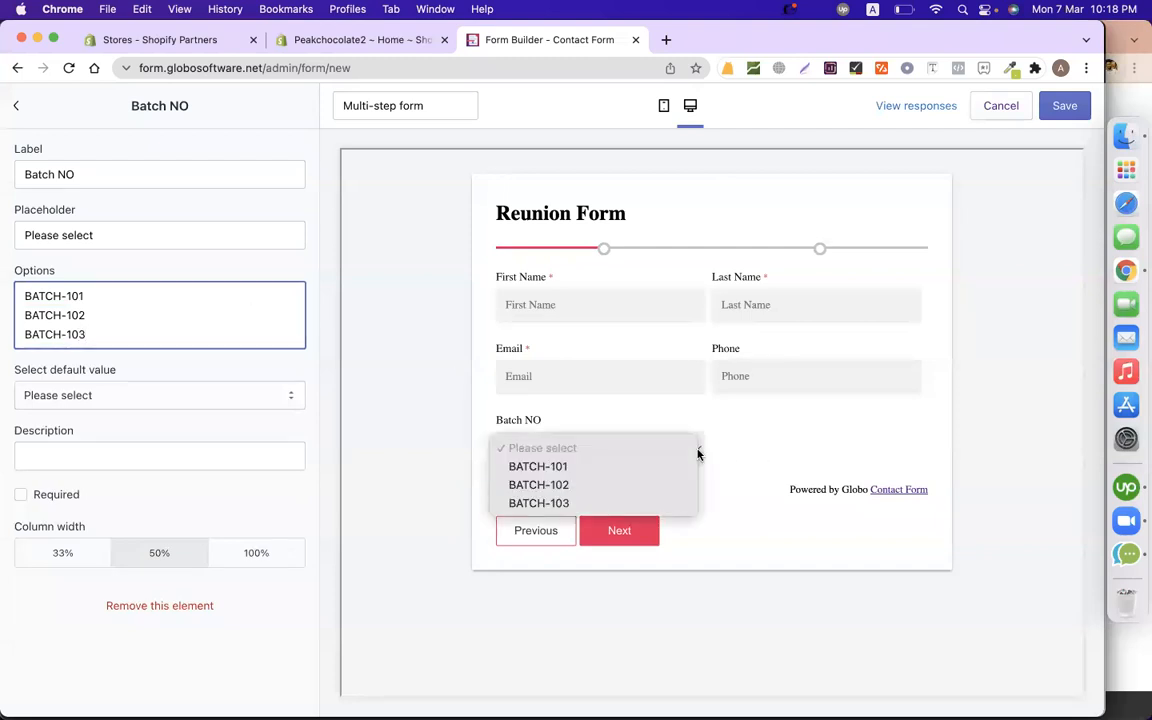
pyautogui.click(600, 485)
pyautogui.click(545, 449)
pyautogui.click(547, 447)
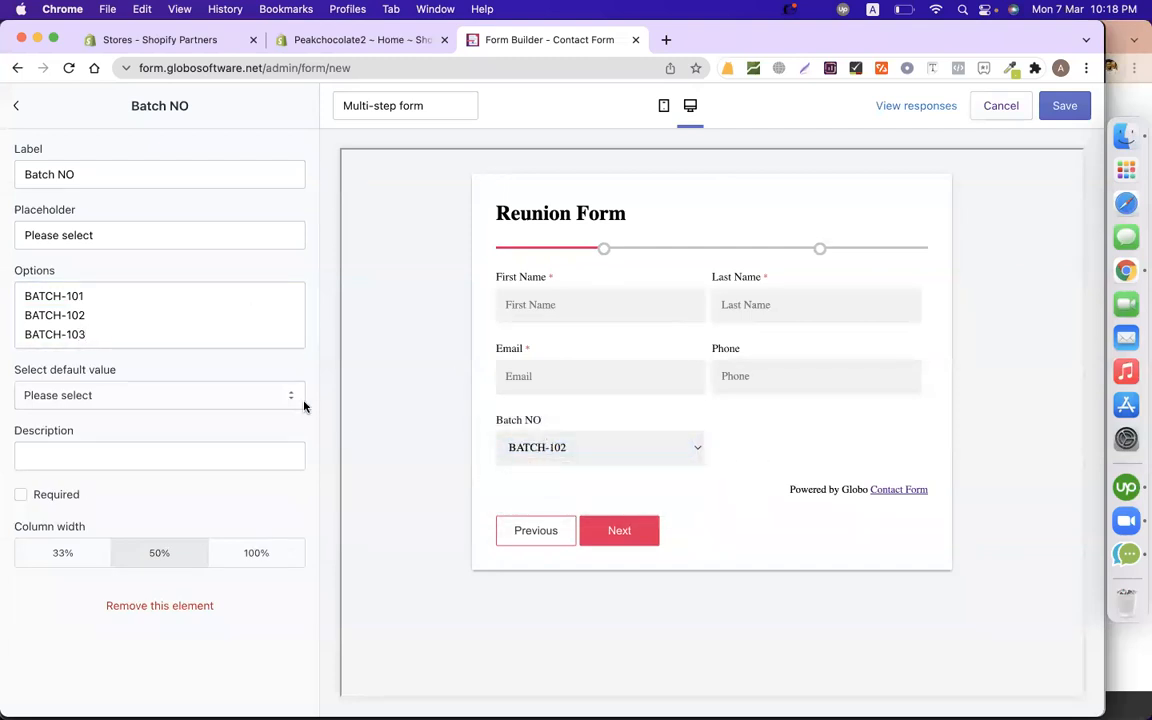
pyautogui.click(16, 106)
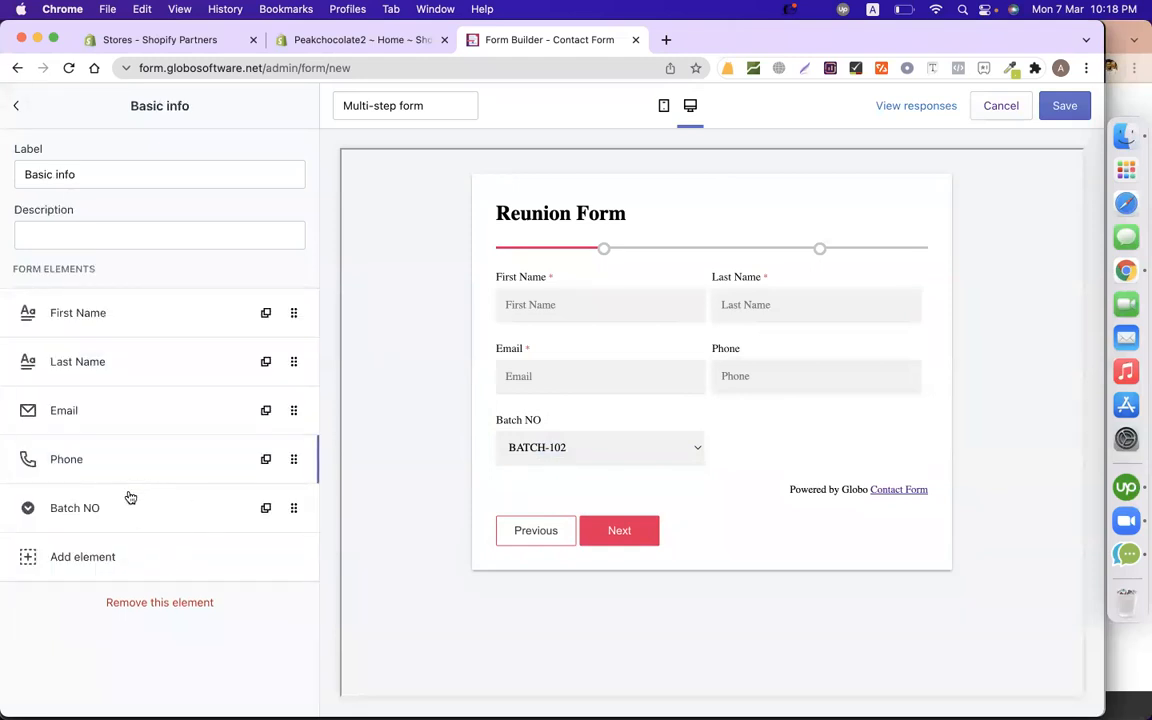
pyautogui.click(128, 565)
# Add a Date time field and label it Oick Day.
pyautogui.scroll(-3, 181, 423)
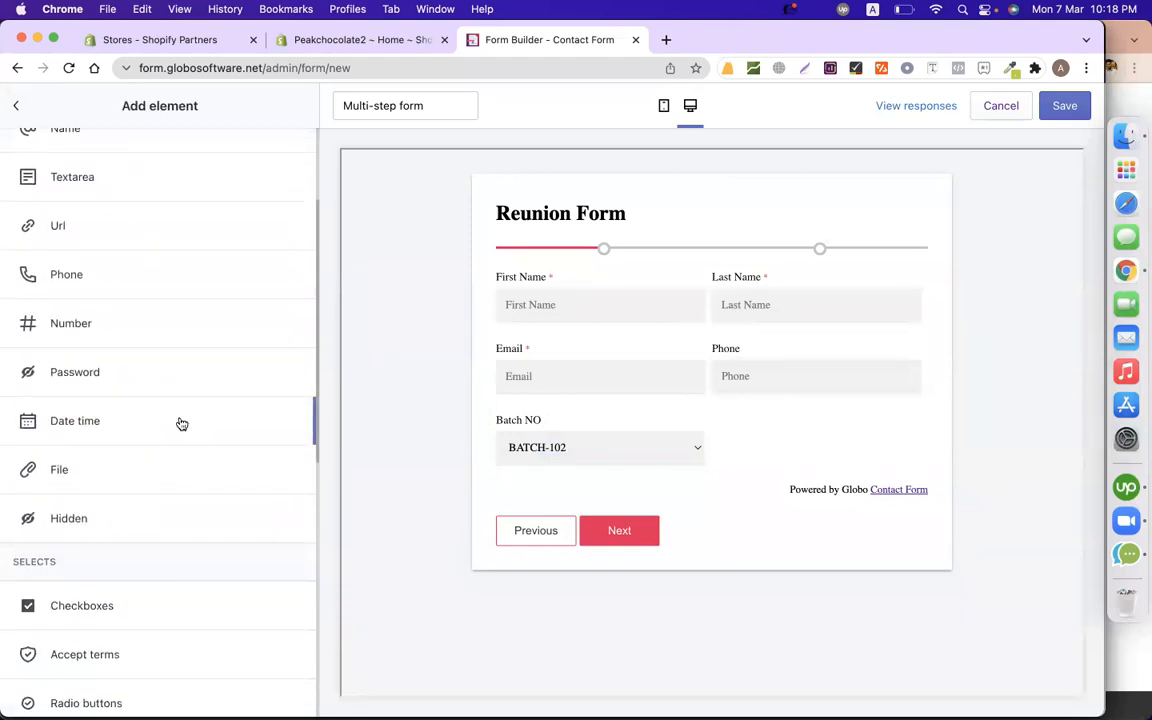
pyautogui.click(181, 423)
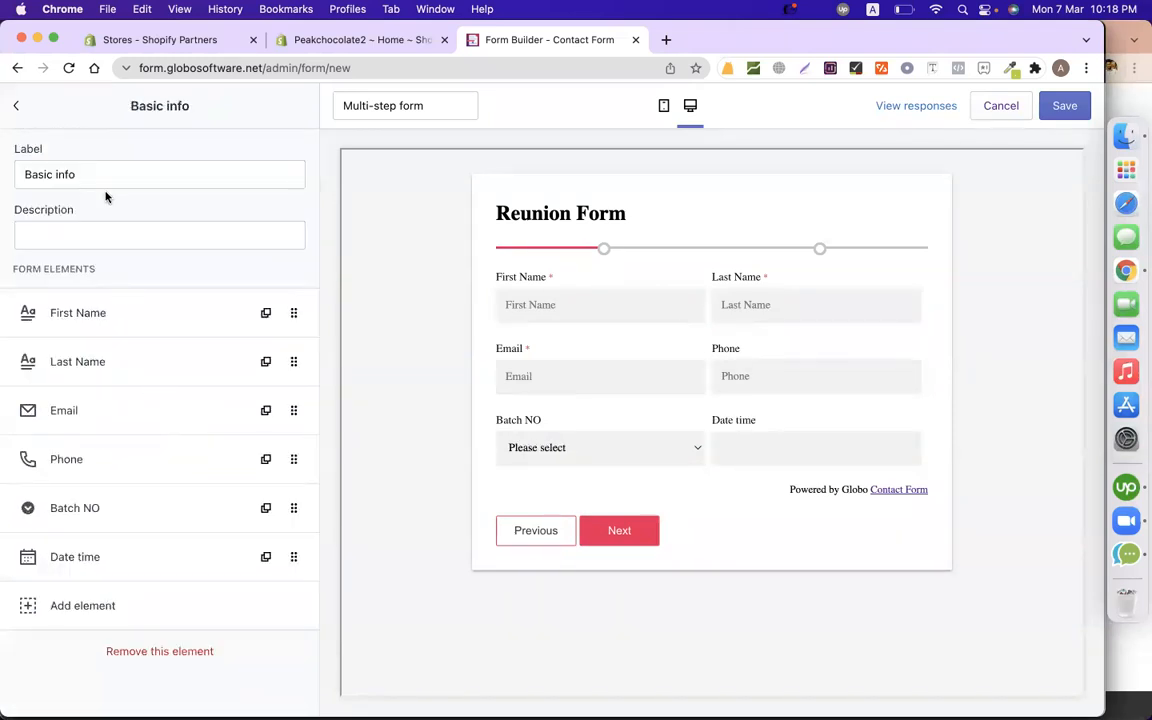
pyautogui.click(113, 559)
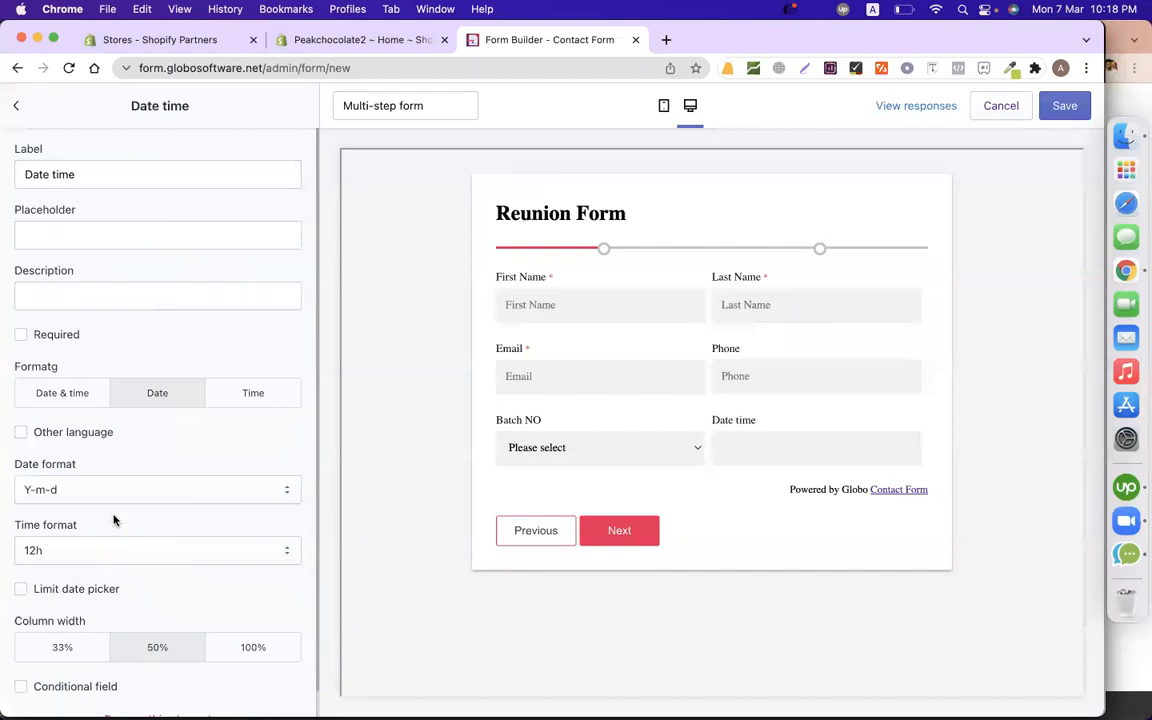
pyautogui.tripleClick(145, 175)
pyautogui.write('Oick Day')
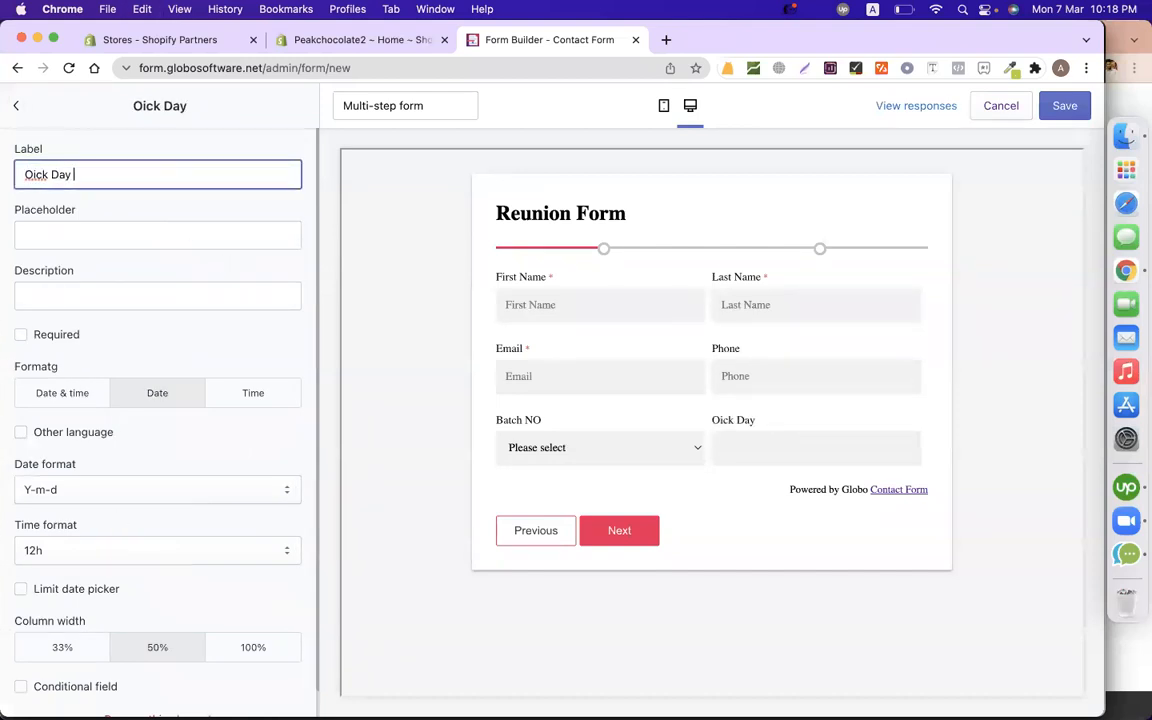
# Try the Date & time, Date and Time formats in the preview, finishing on Date.
pyautogui.click(66, 394)
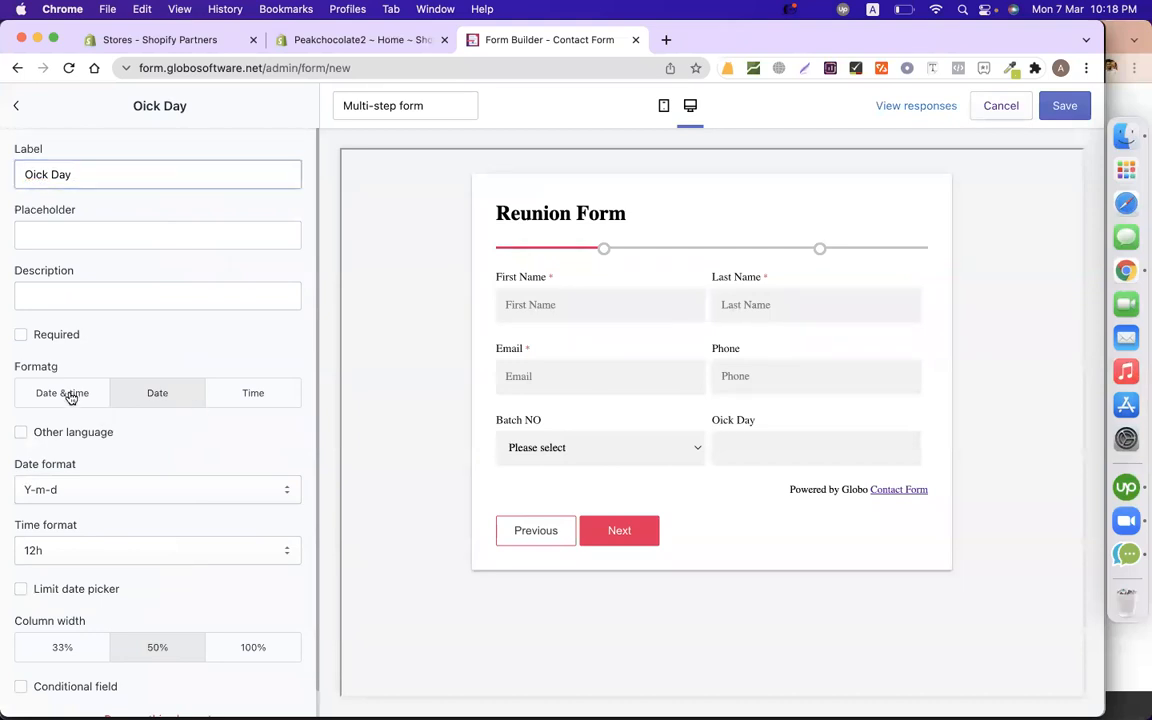
pyautogui.click(763, 447)
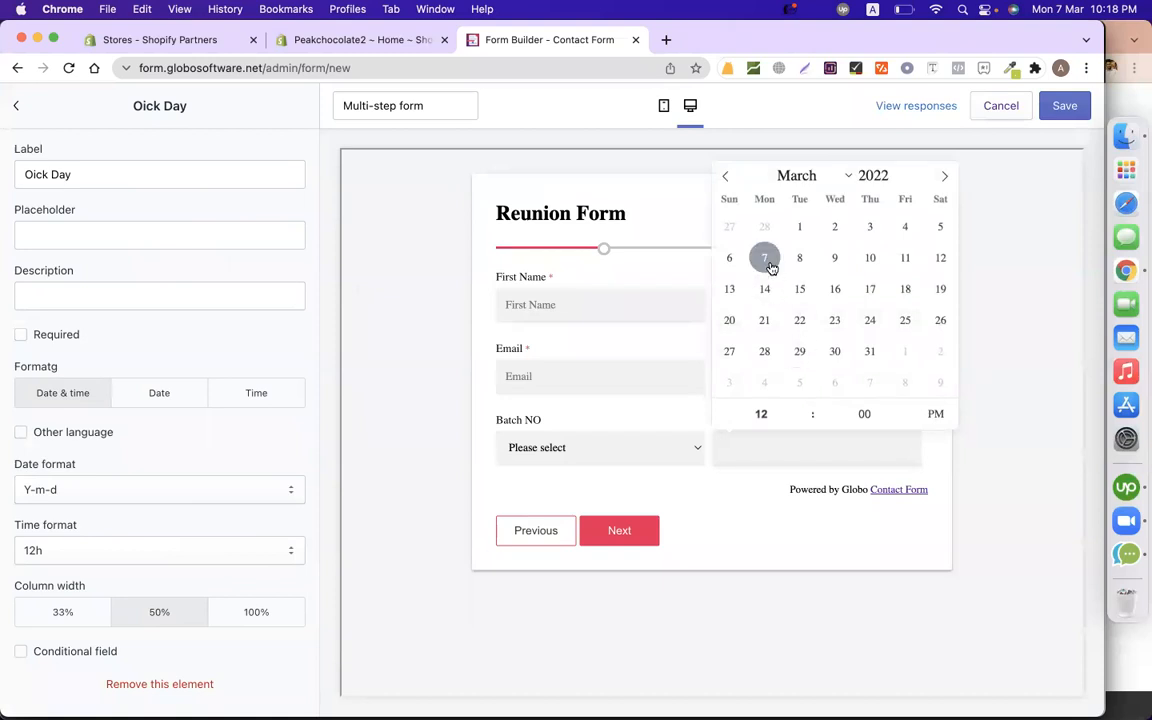
pyautogui.click(766, 259)
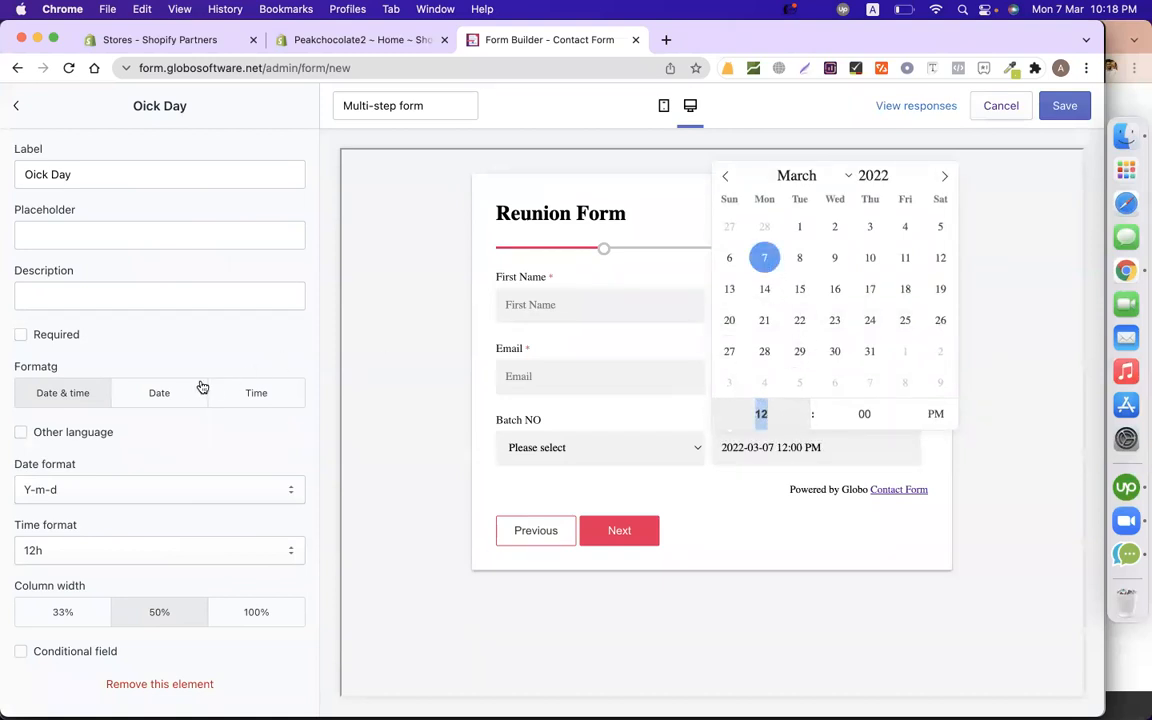
pyautogui.click(173, 396)
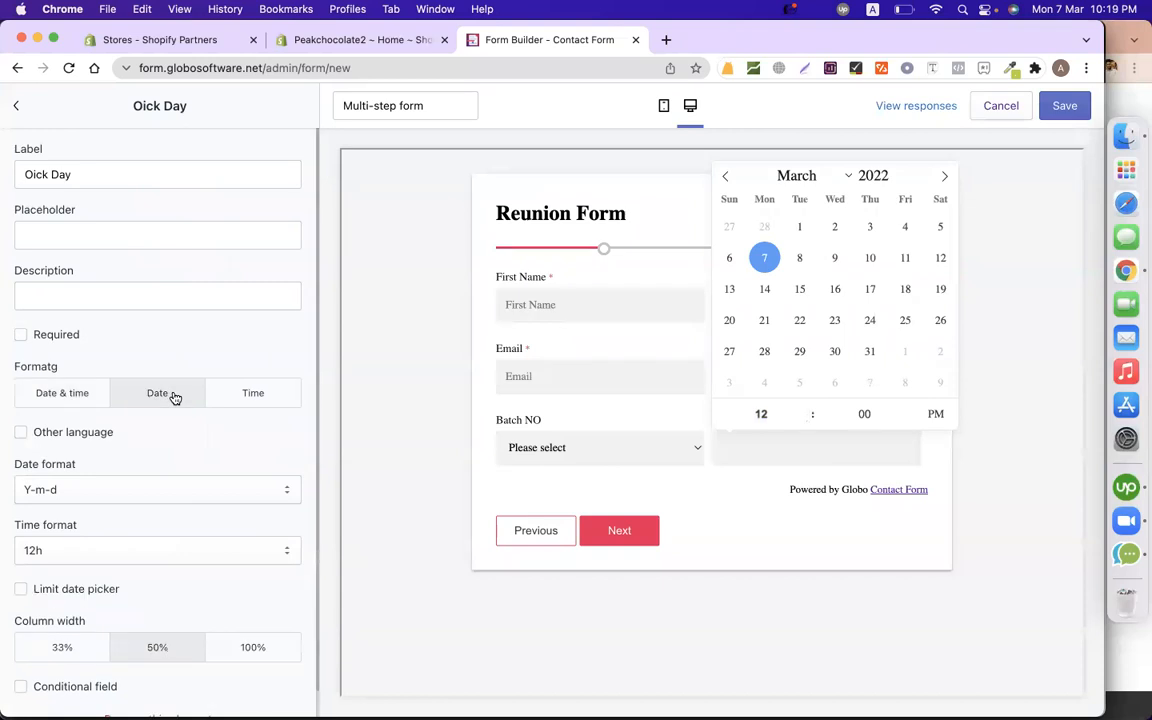
pyautogui.click(427, 396)
pyautogui.click(766, 431)
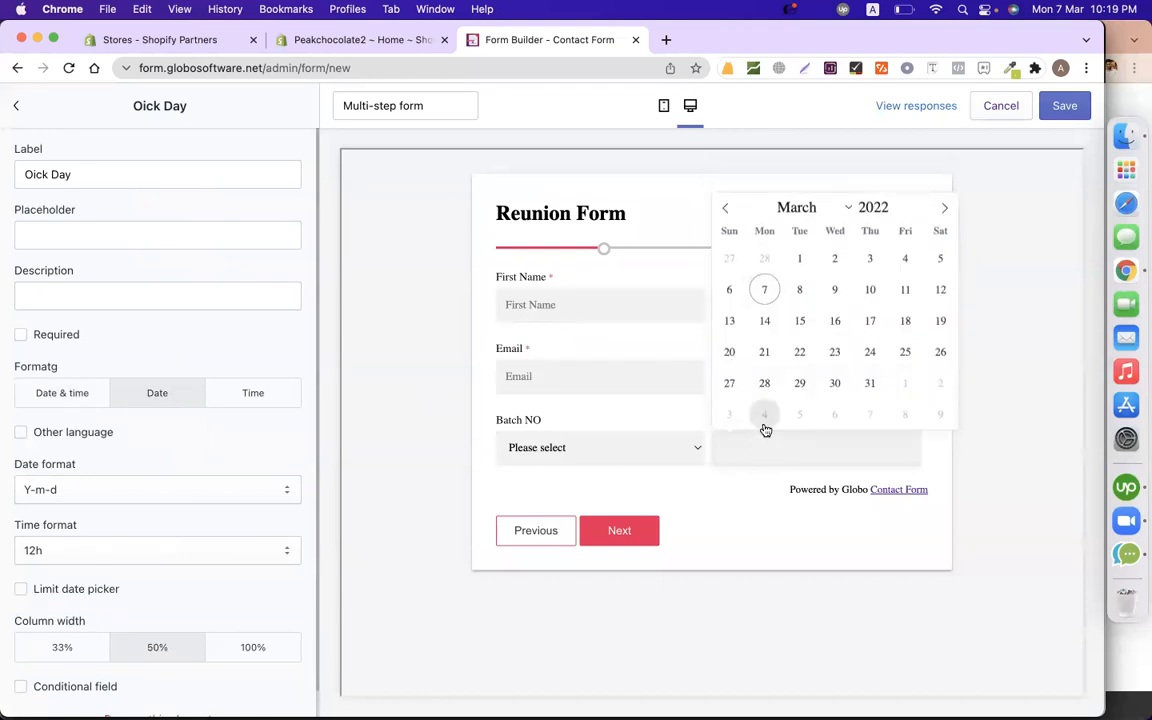
pyautogui.click(800, 354)
pyautogui.click(281, 397)
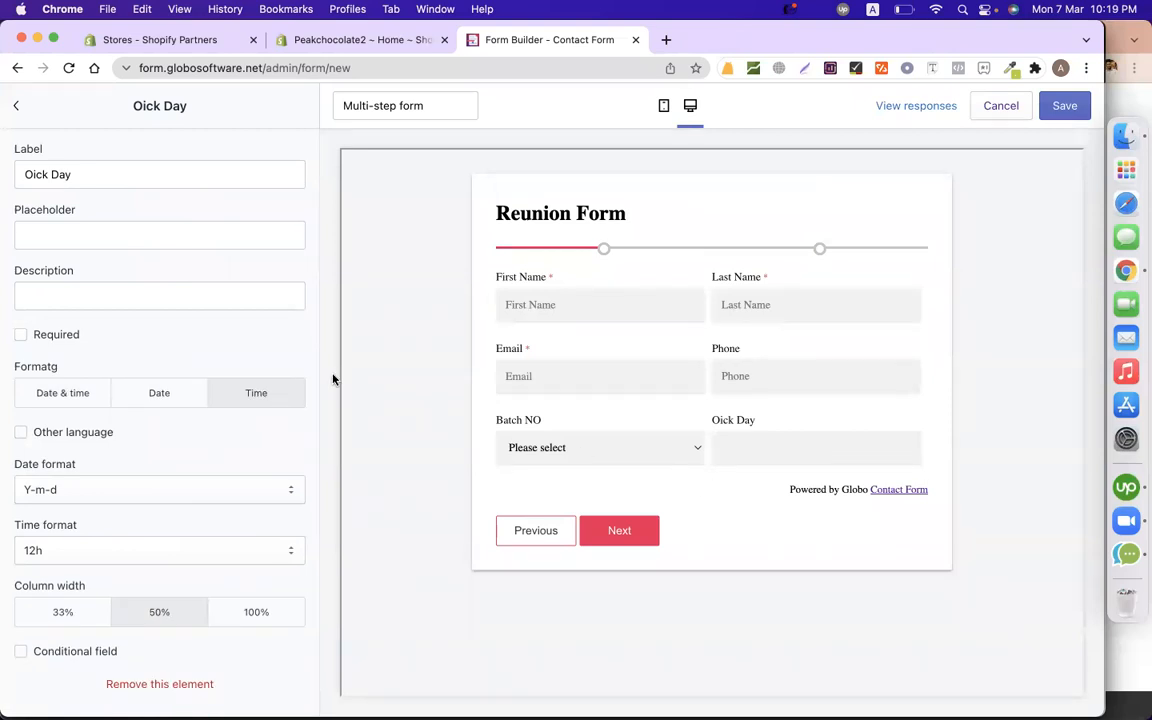
pyautogui.click(771, 456)
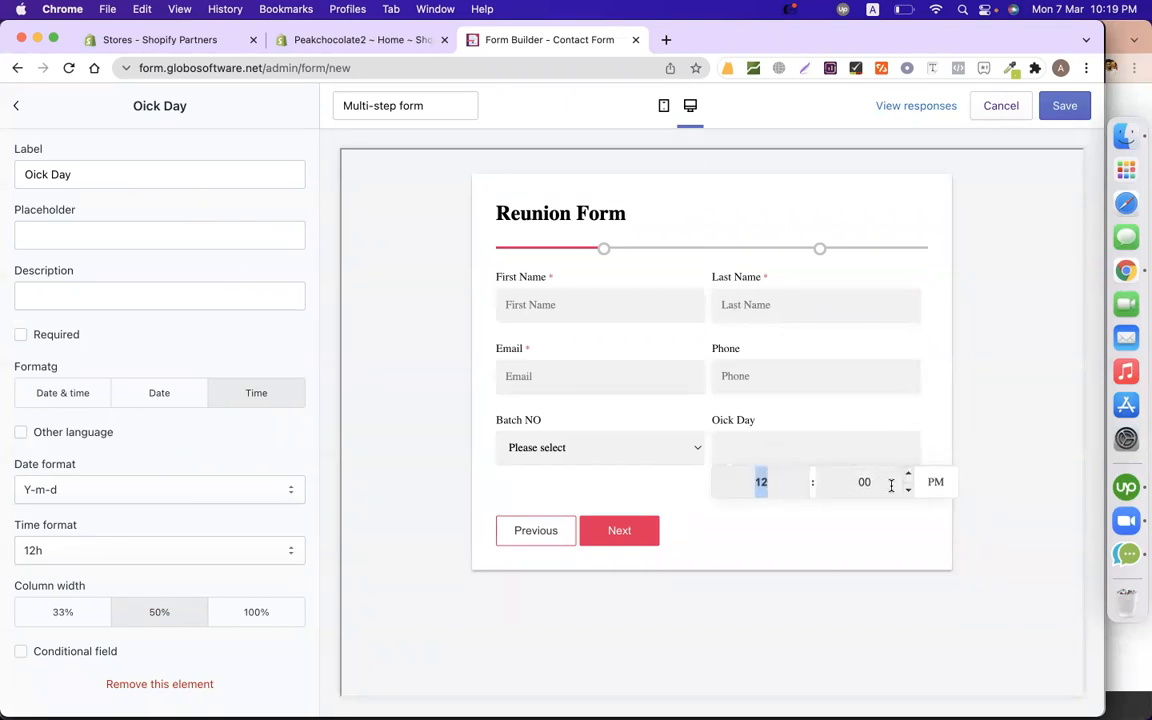
pyautogui.click(167, 398)
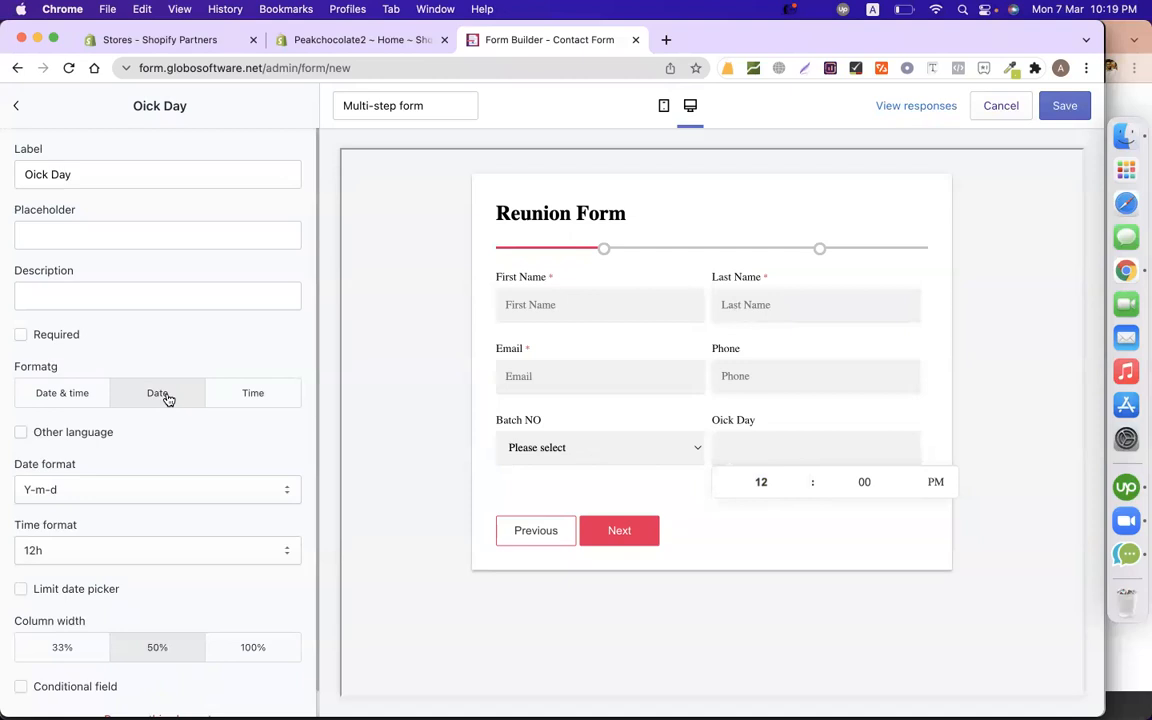
# Correct the label to Pick Day and check its calendar in the preview.
pyautogui.click(28, 176)
pyautogui.press('BackSpace')
pyautogui.write('P')
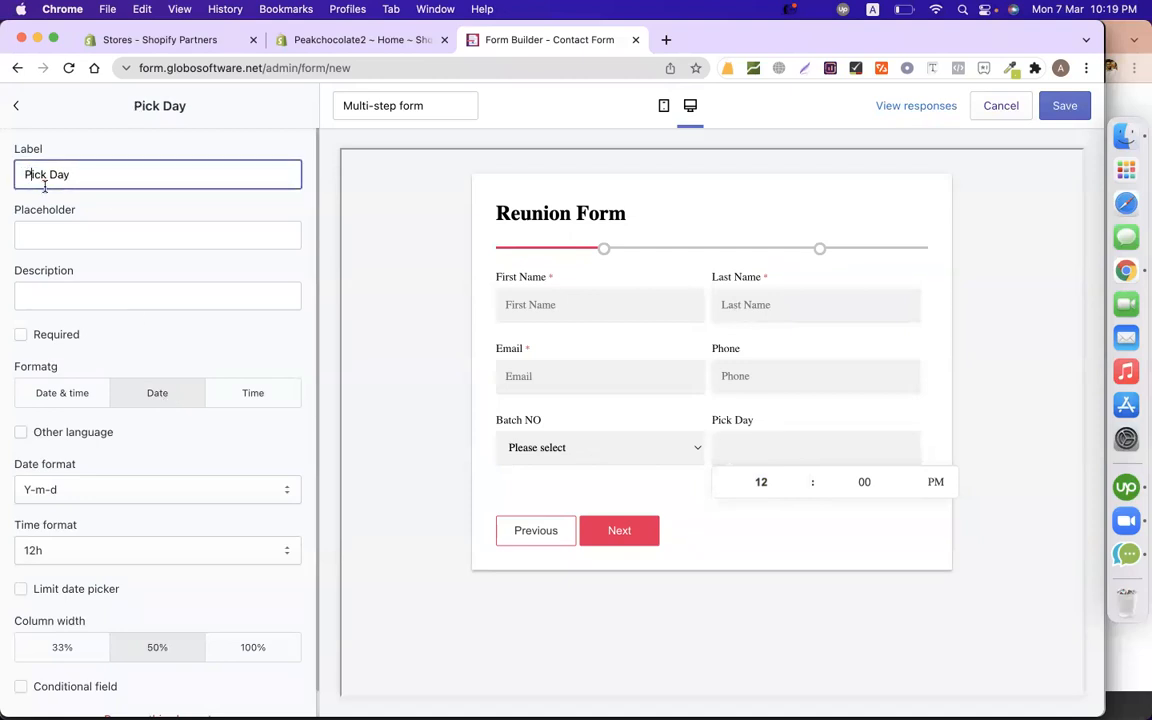
pyautogui.scroll(-1, 147, 495)
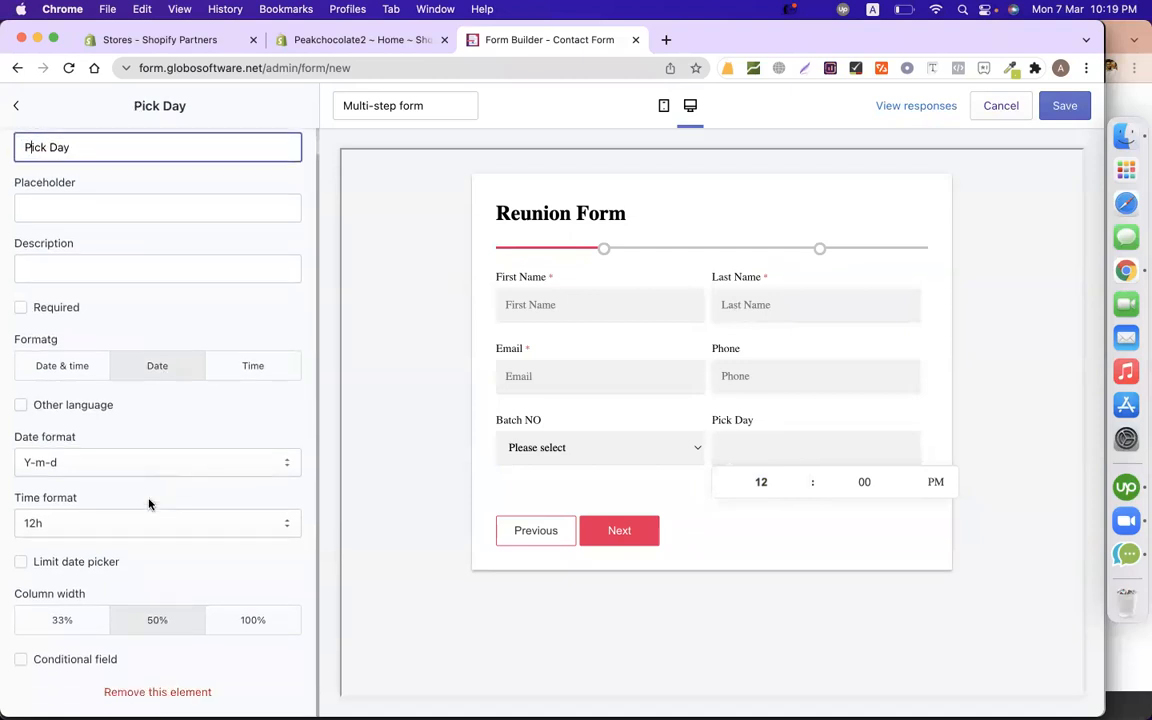
pyautogui.click(782, 516)
pyautogui.click(758, 447)
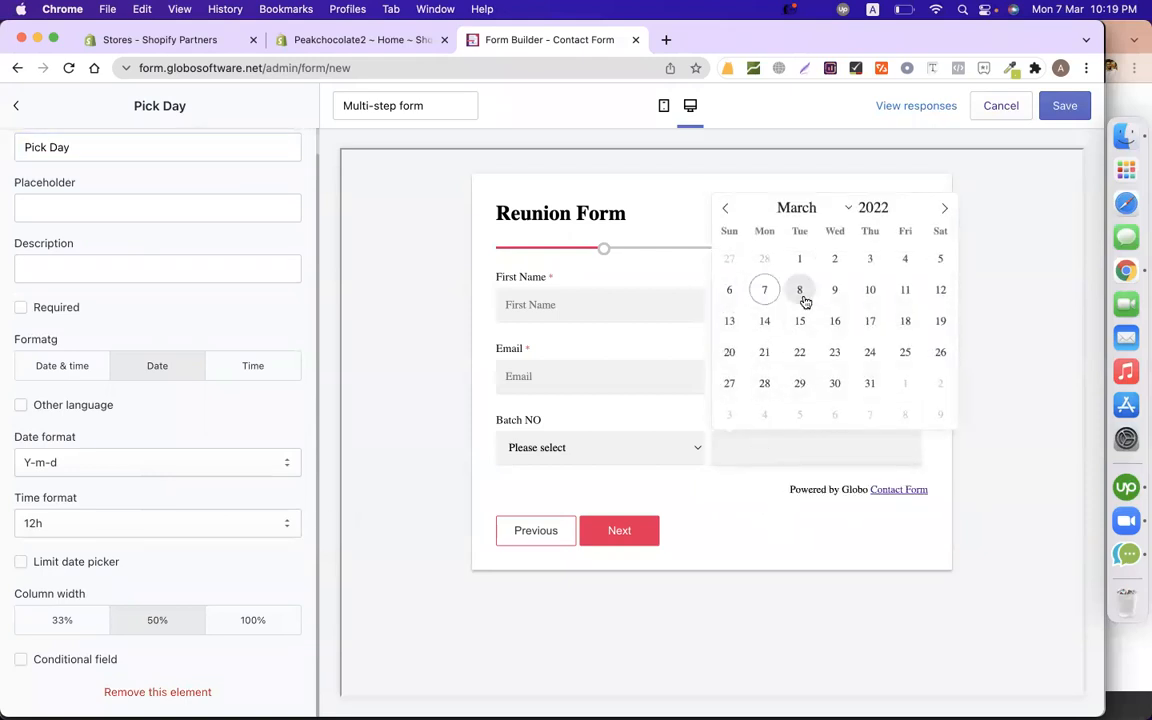
pyautogui.click(408, 450)
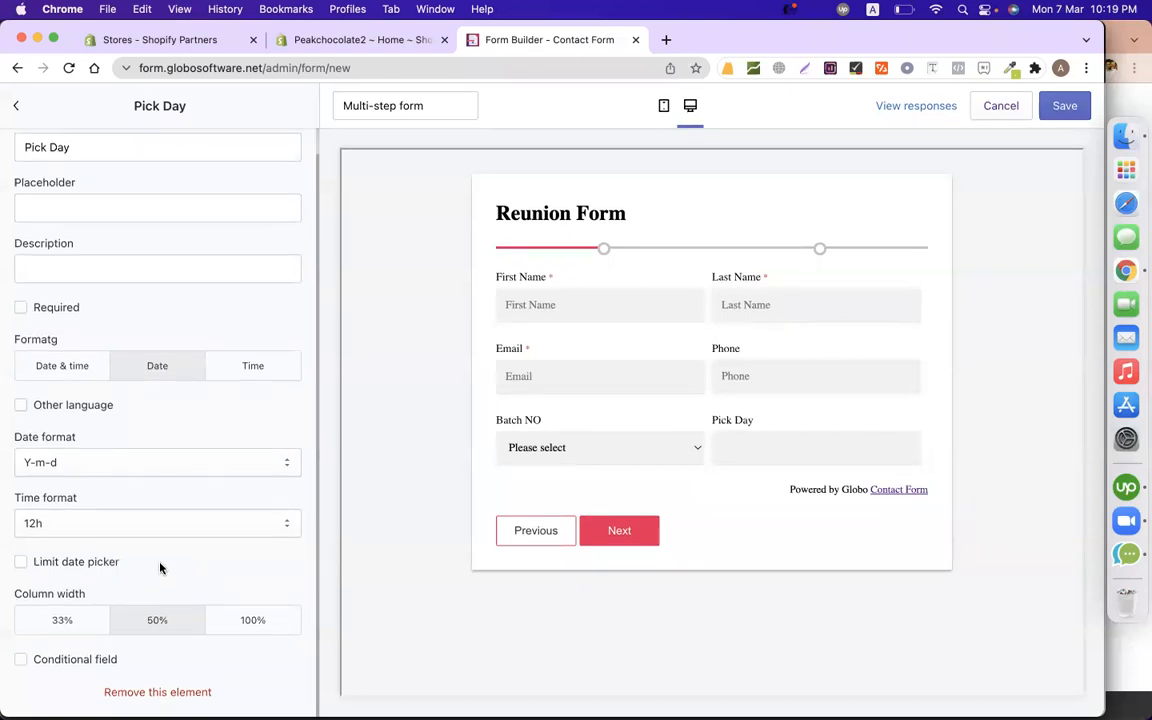
# Change the date format from Y-m-d to d-m-Y, testing each in the preview.
pyautogui.click(104, 464)
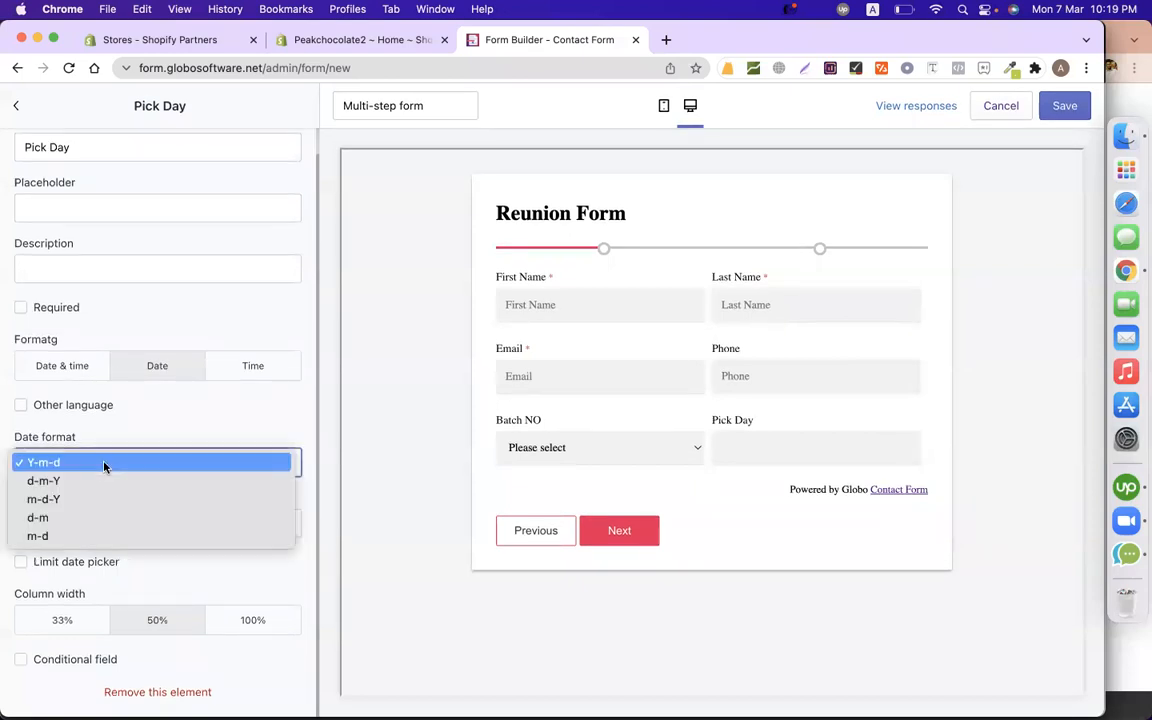
pyautogui.click(758, 455)
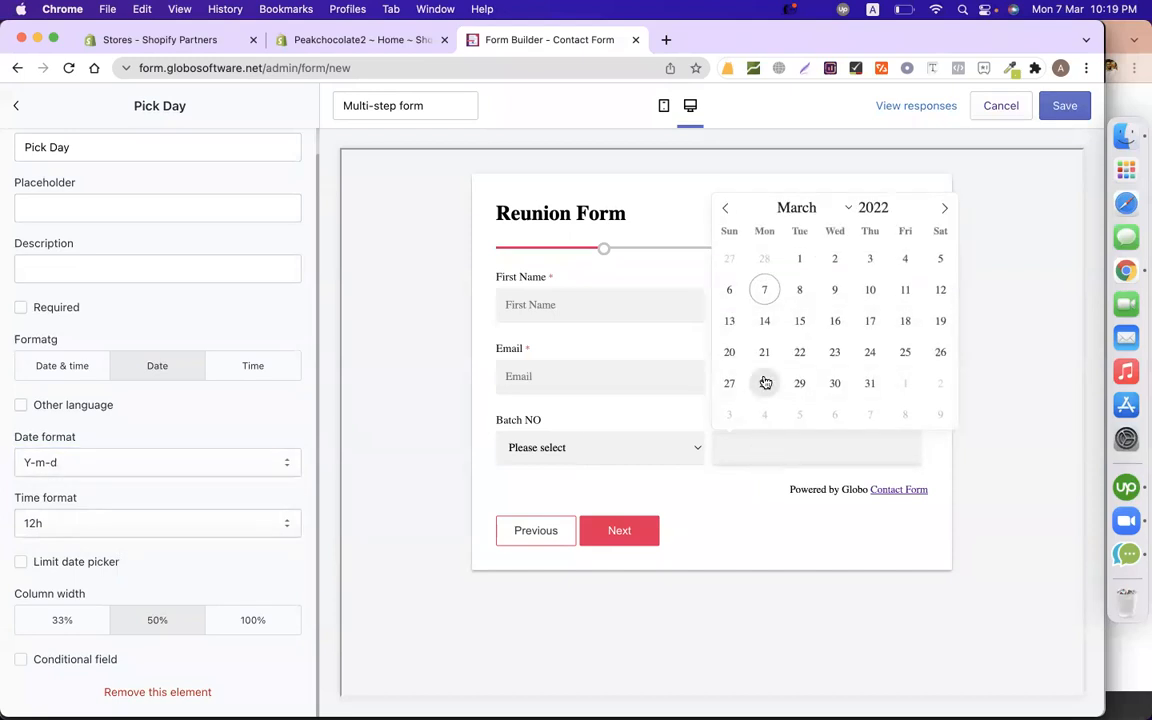
pyautogui.click(765, 290)
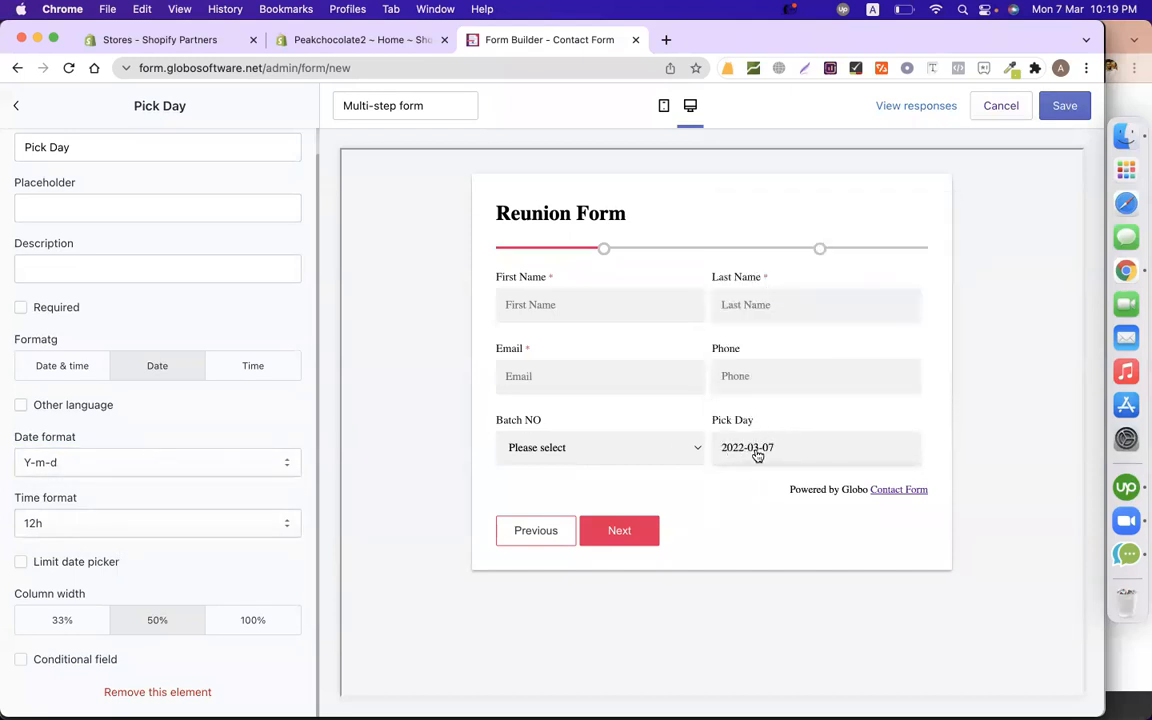
pyautogui.click(136, 463)
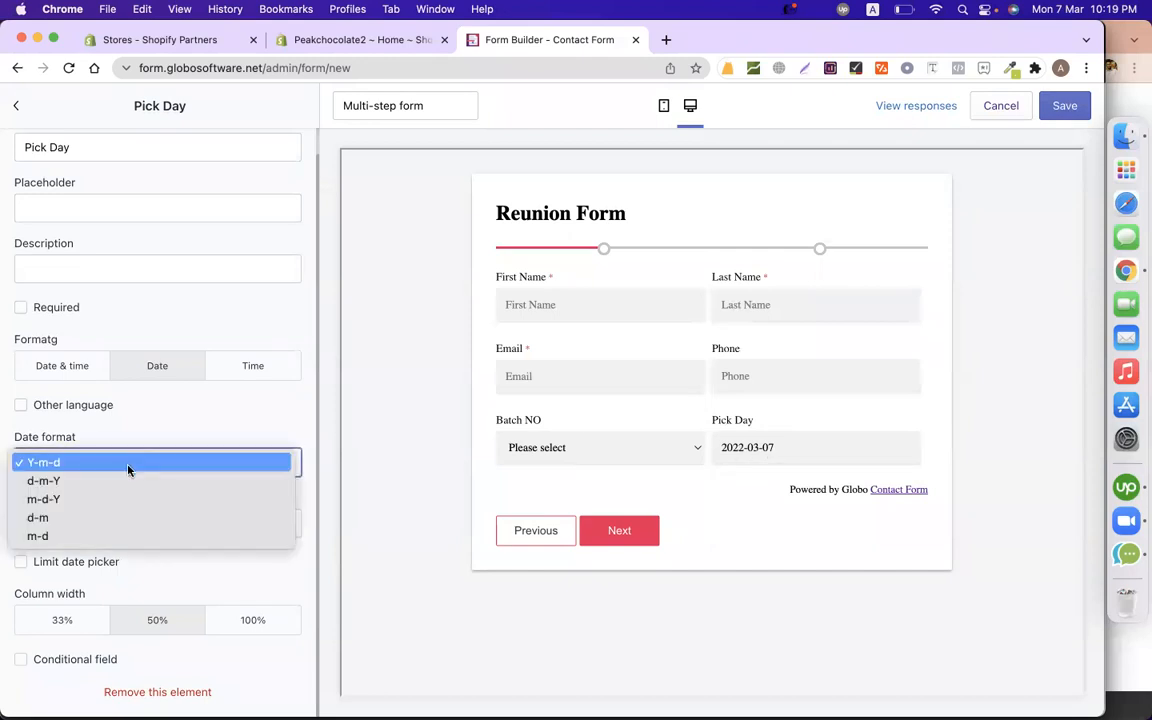
pyautogui.click(66, 482)
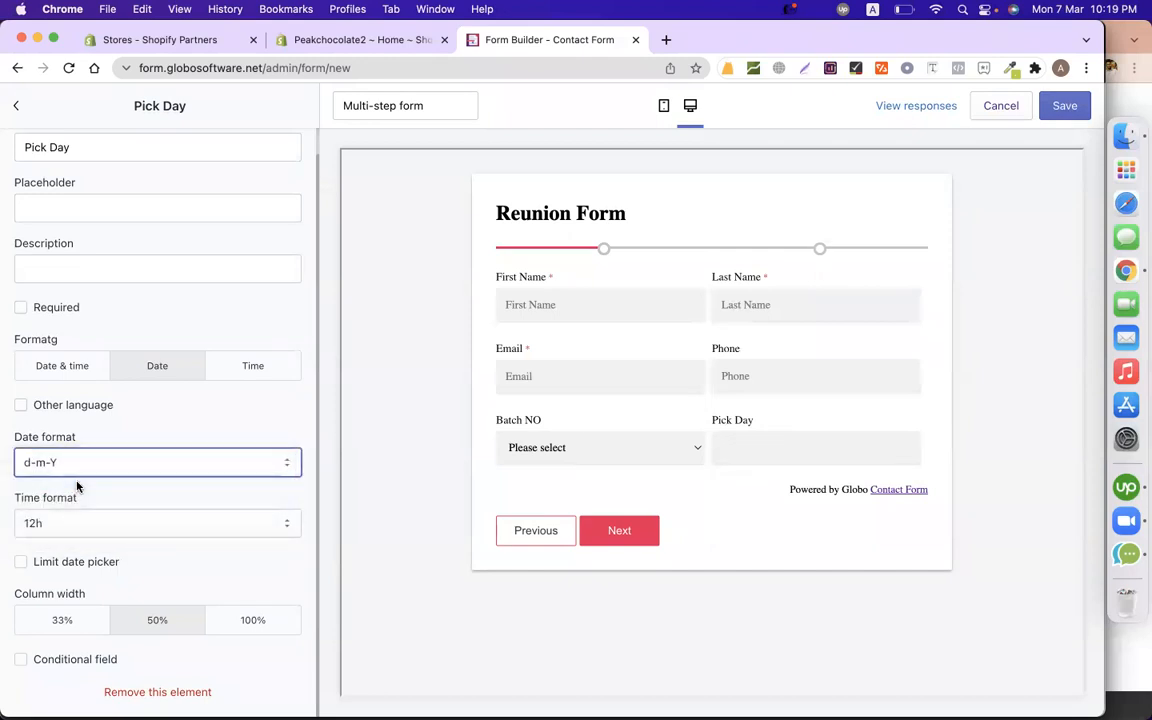
pyautogui.click(753, 452)
pyautogui.click(763, 352)
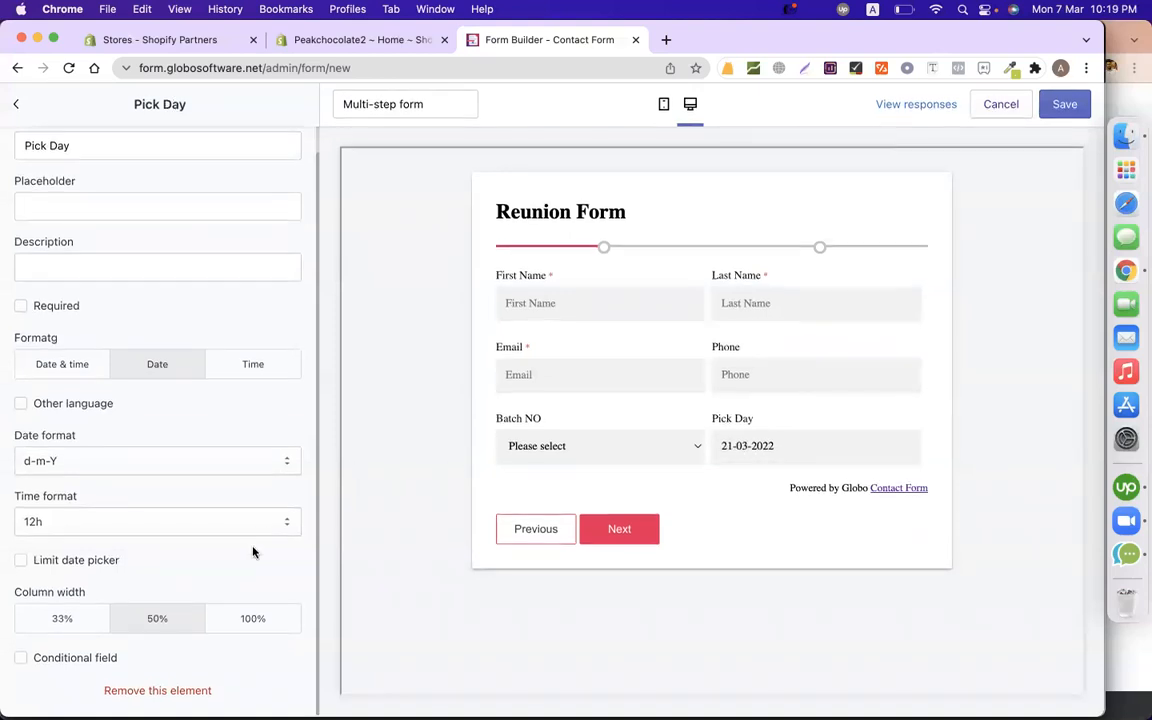
# Turn on Limit date picker with Specific dates and Range dates enabled.
pyautogui.click(103, 562)
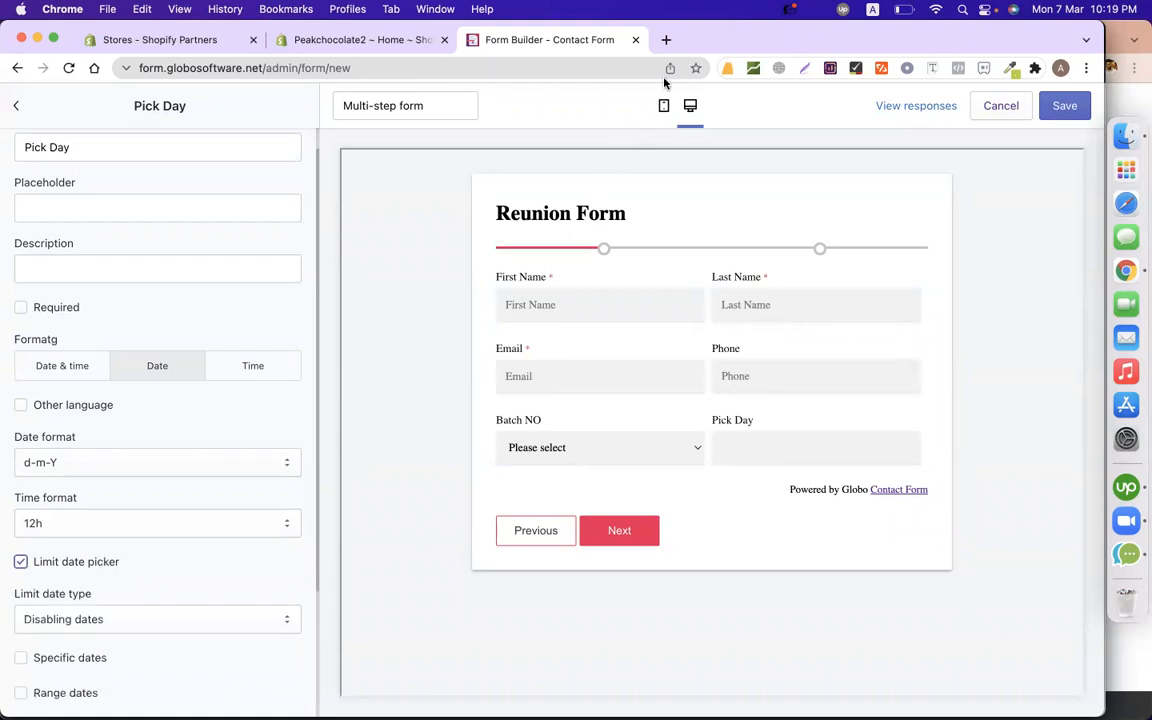
pyautogui.scroll(-4, 160, 533)
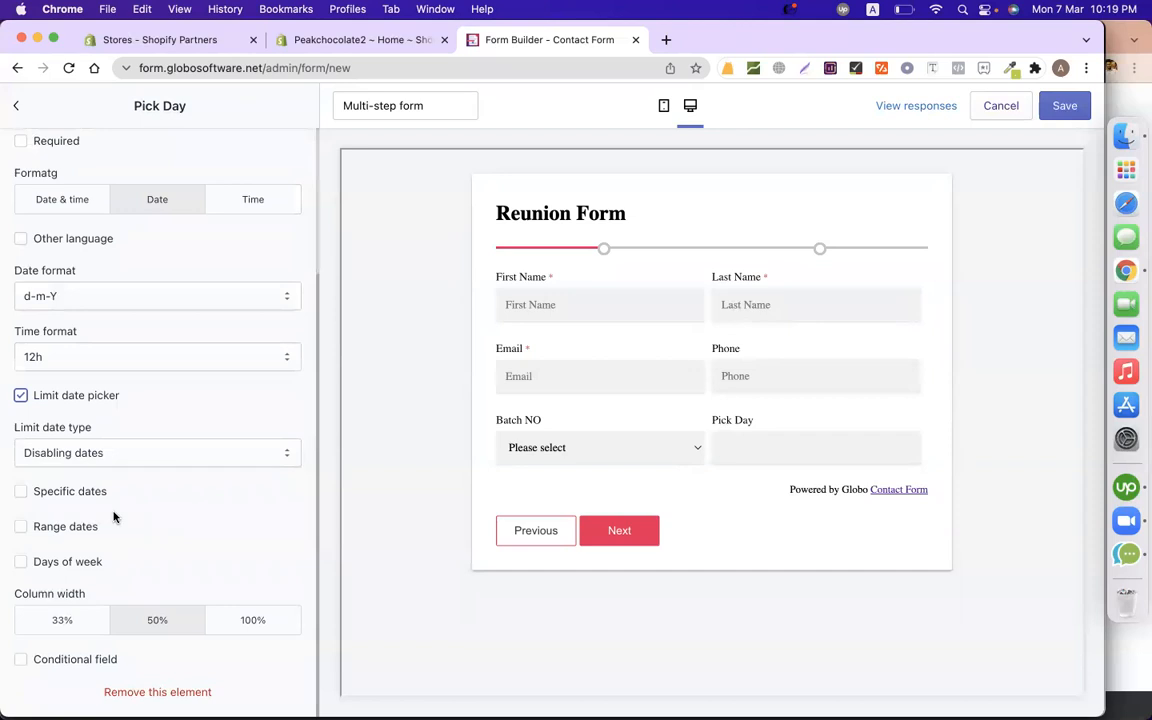
pyautogui.click(21, 492)
pyautogui.scroll(-1, 198, 561)
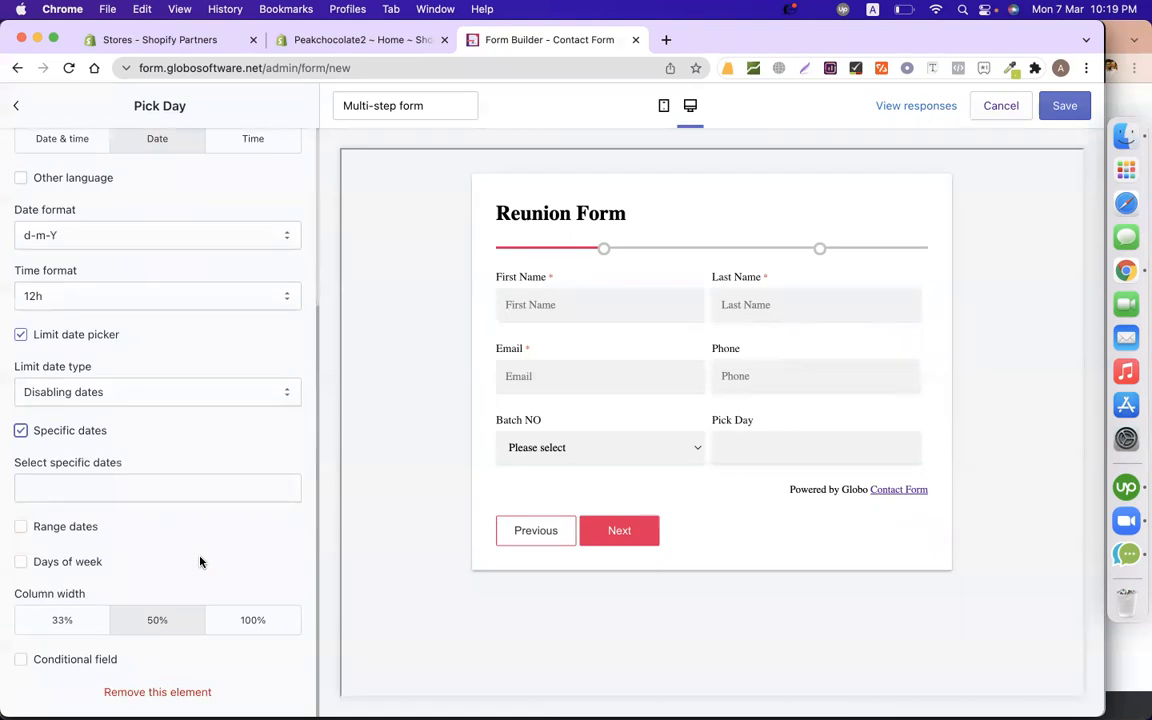
pyautogui.click(22, 527)
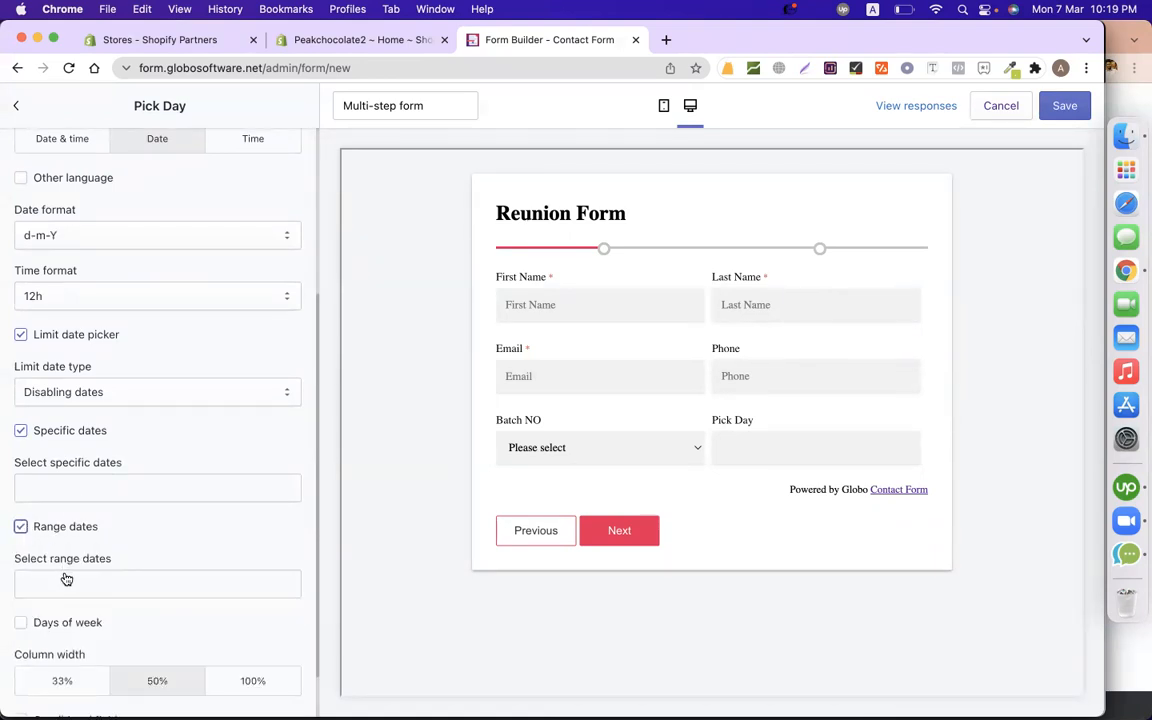
pyautogui.scroll(-1, 66, 579)
# Set the disabled date range to 2022-03-07 through 2022-03-08.
pyautogui.click(100, 528)
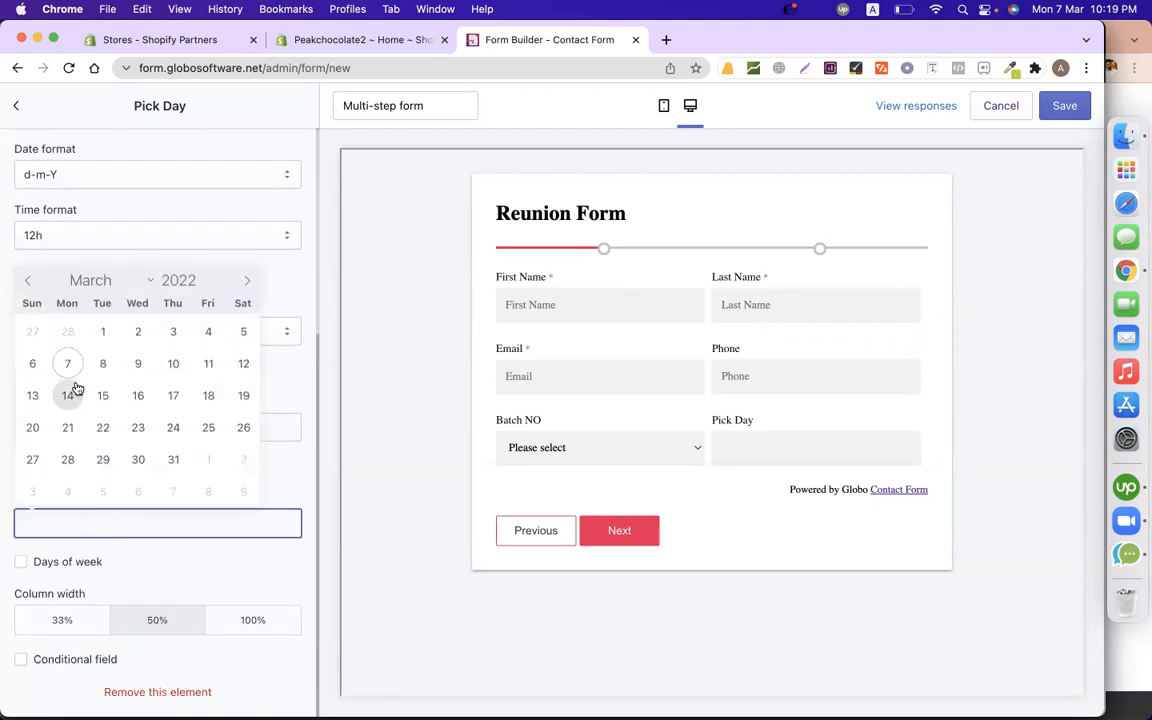
pyautogui.click(69, 366)
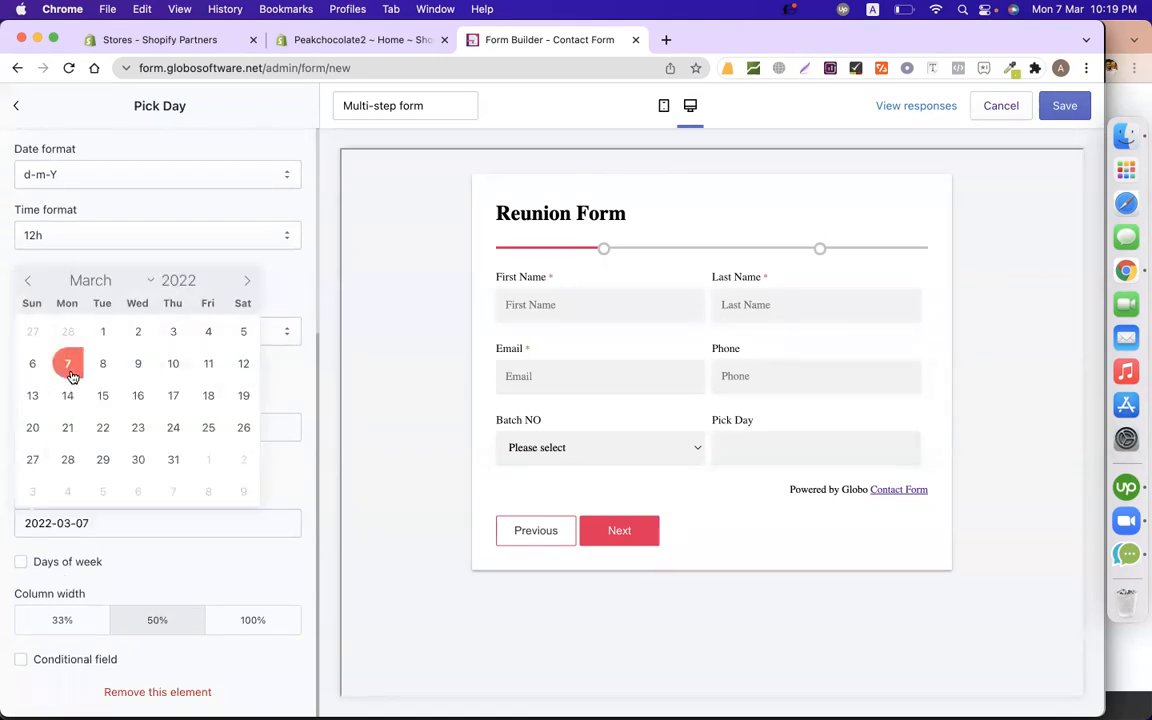
pyautogui.click(104, 368)
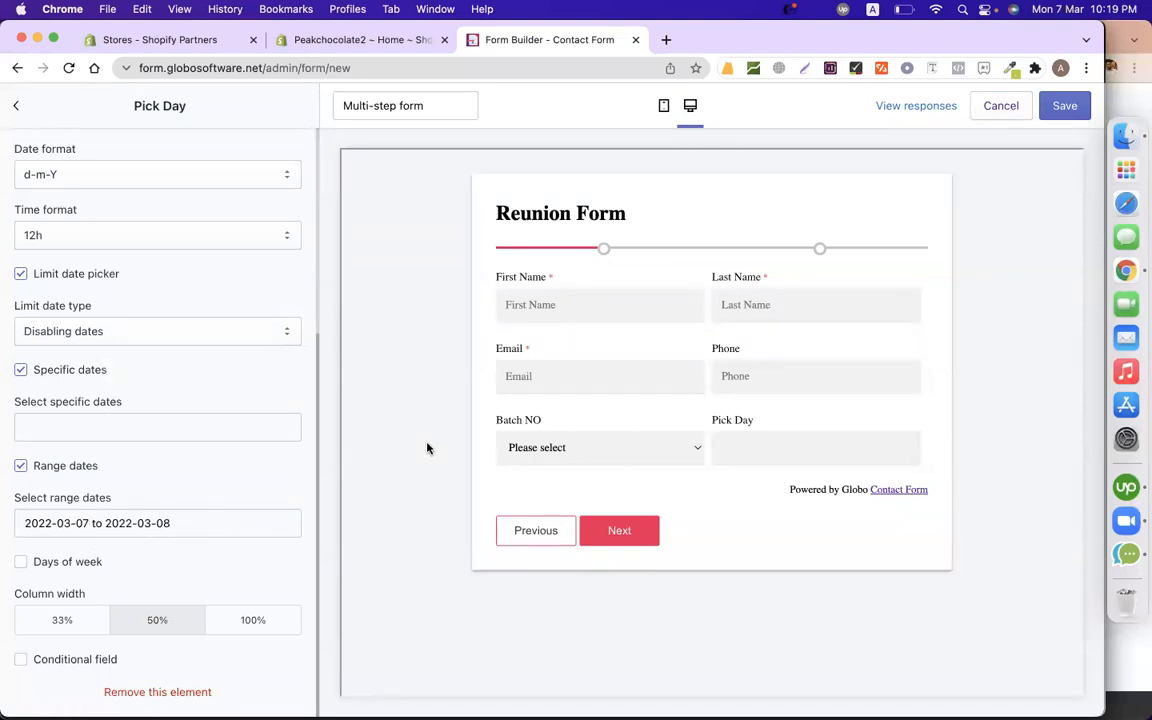
pyautogui.click(758, 455)
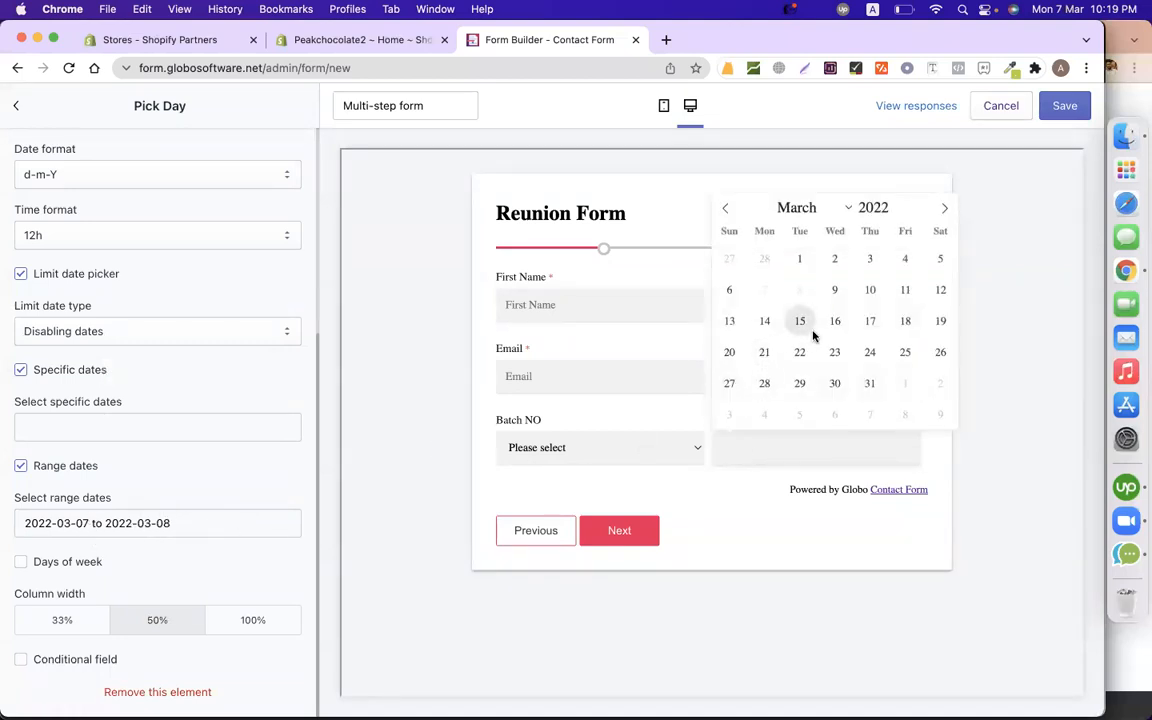
pyautogui.click(88, 529)
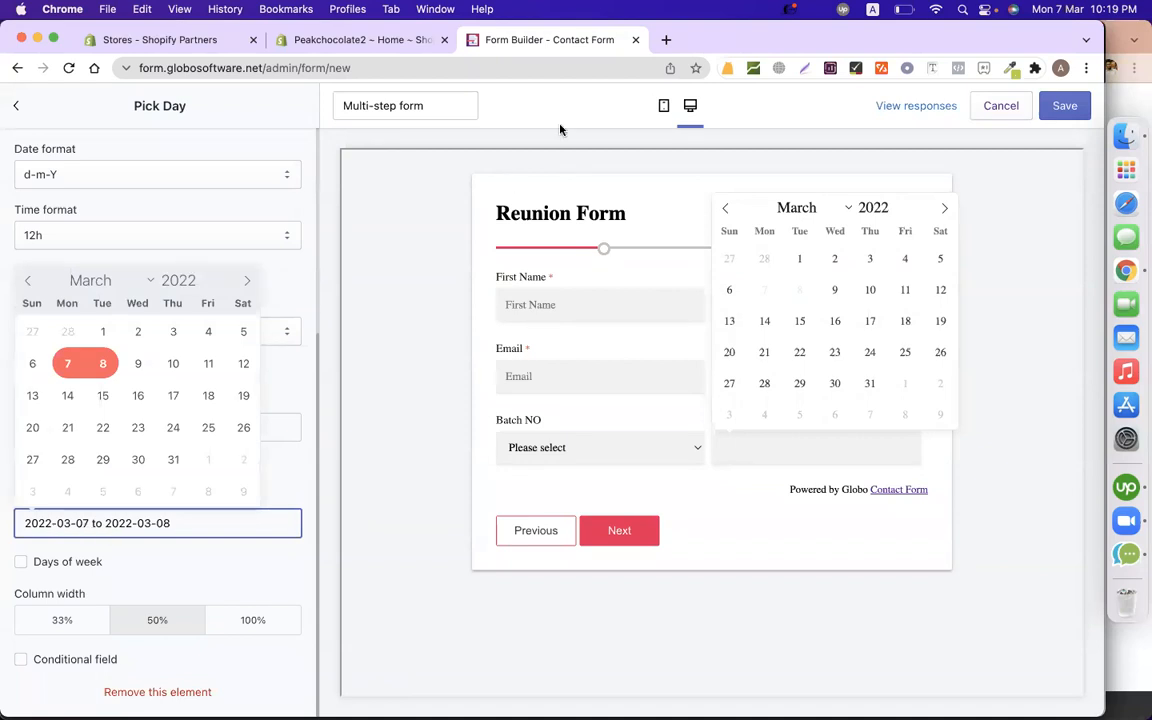
pyautogui.click(391, 333)
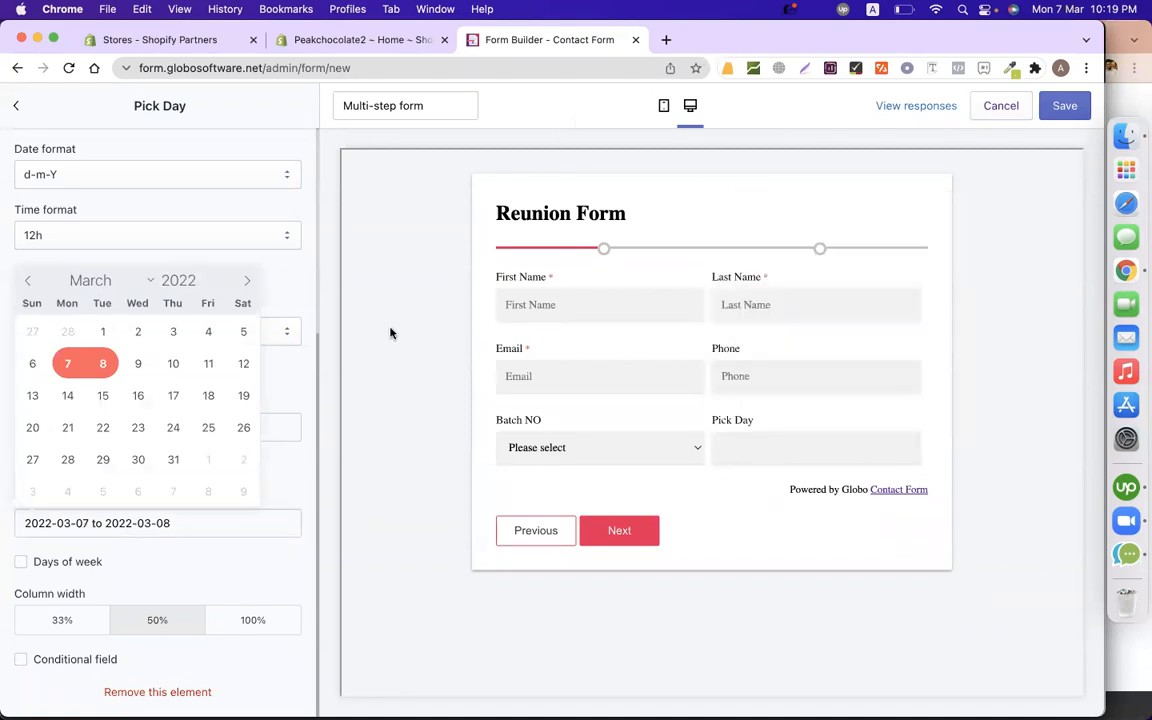
pyautogui.click(201, 570)
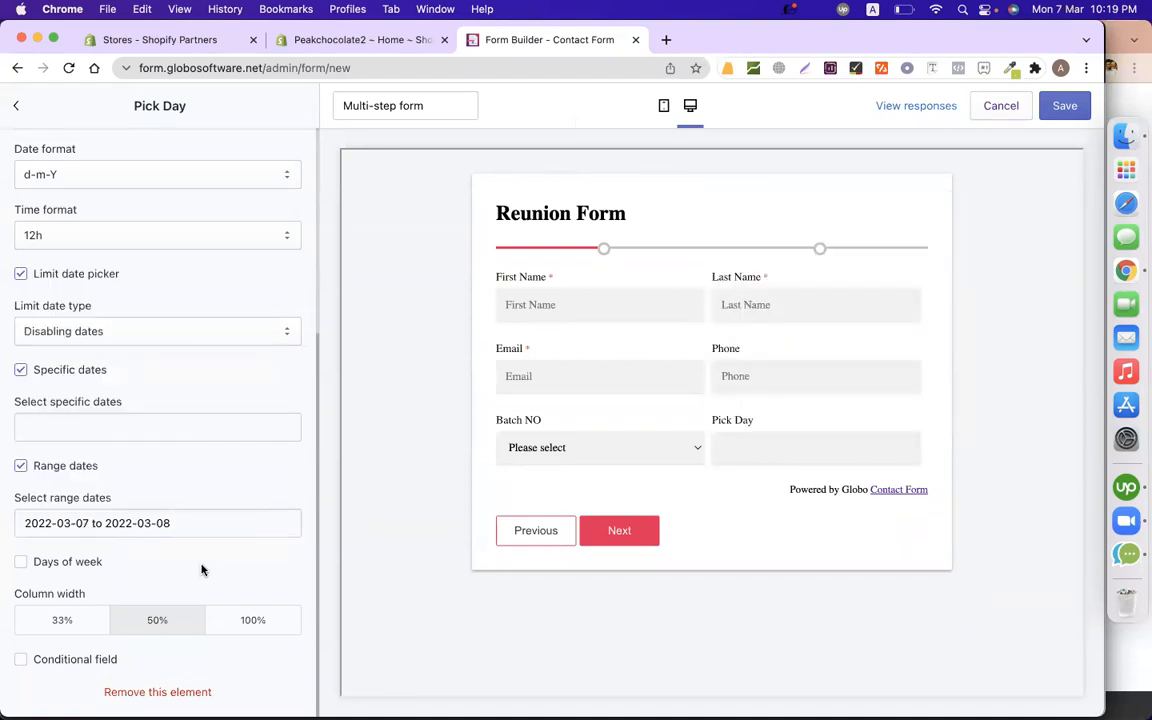
# Test 9 March in the preview, then add the days-of-week restriction for weekends.
pyautogui.click(735, 452)
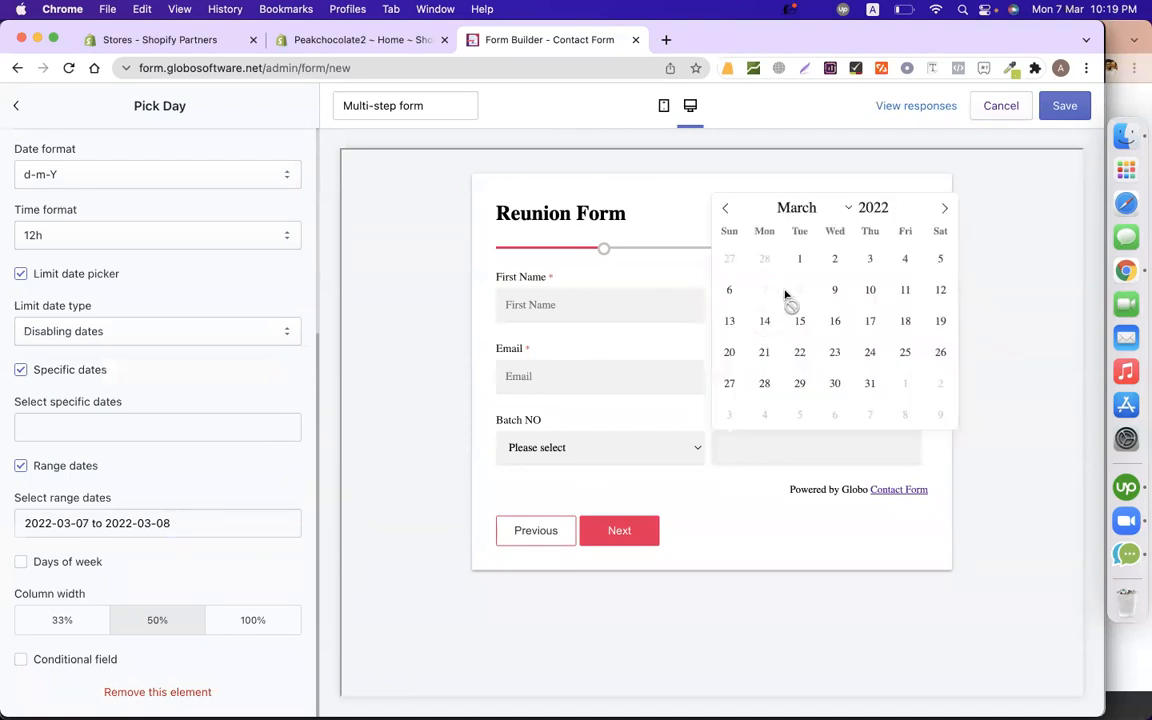
pyautogui.click(824, 291)
pyautogui.click(753, 458)
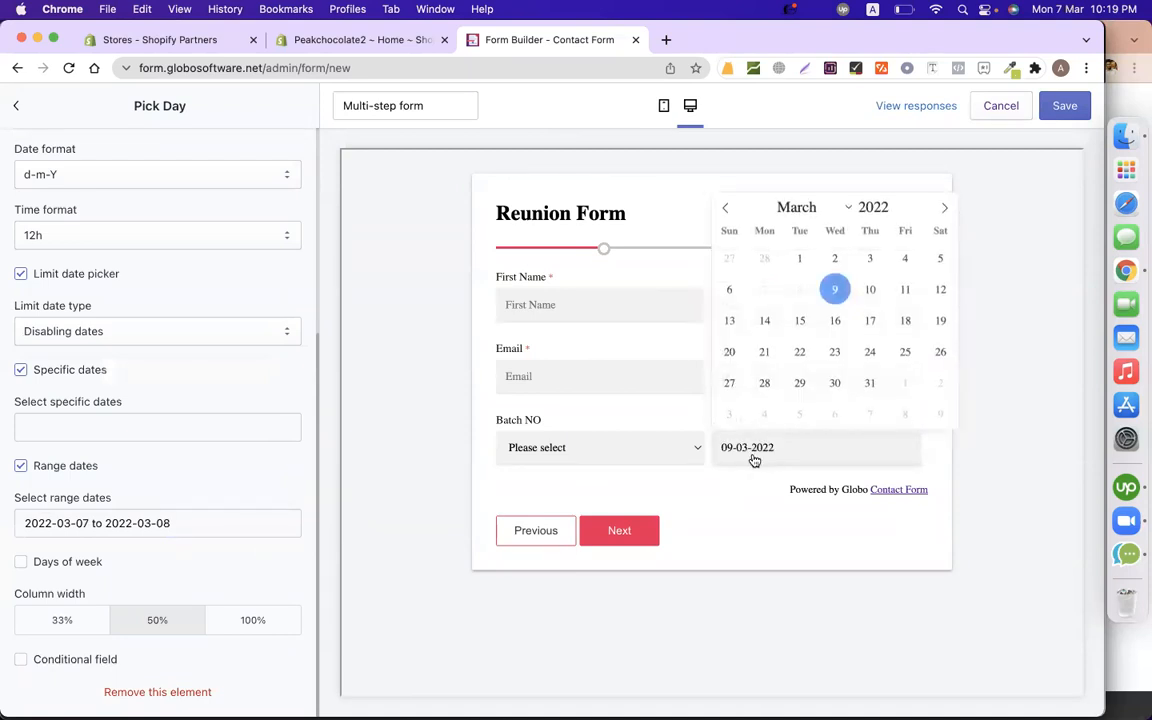
pyautogui.click(404, 457)
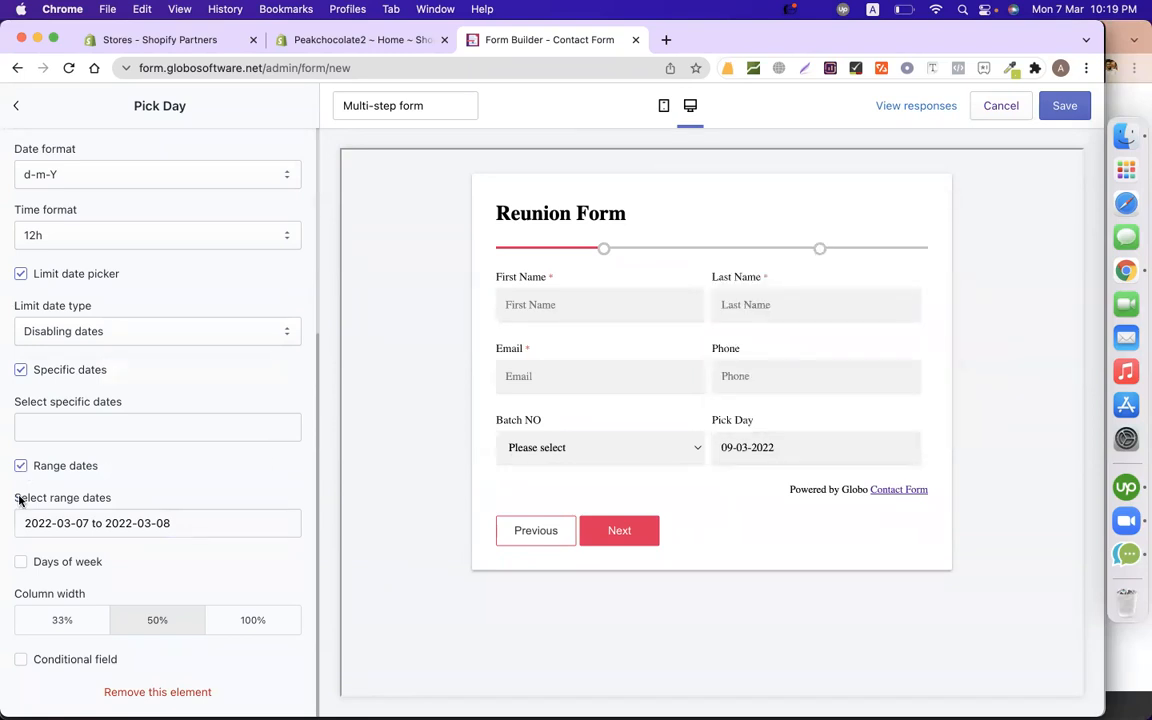
pyautogui.click(20, 563)
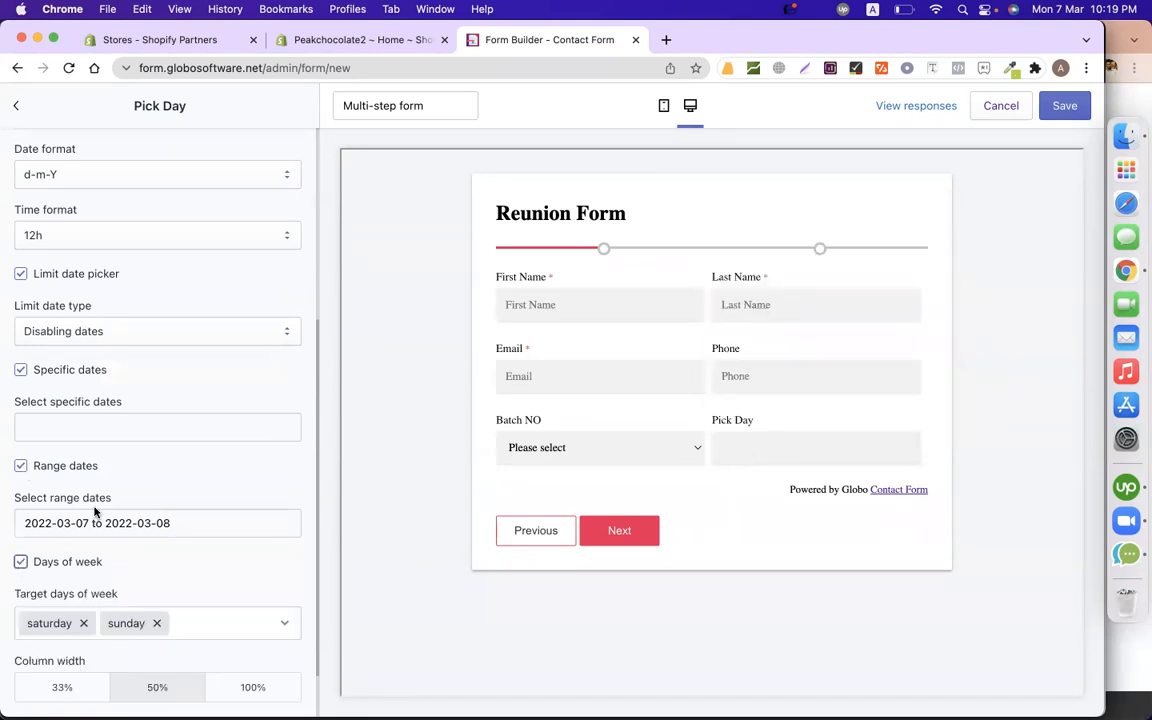
# Remove the range limit and change the target weekdays to friday and saturday.
pyautogui.click(20, 465)
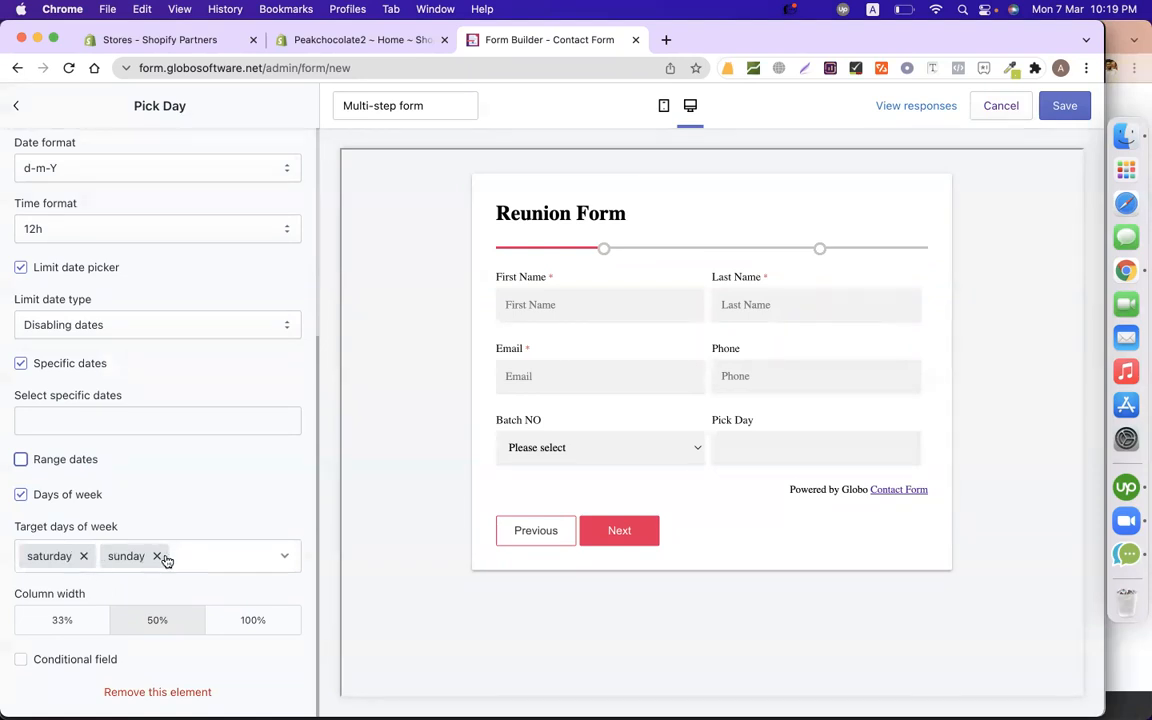
pyautogui.click(83, 556)
pyautogui.click(77, 556)
pyautogui.click(78, 557)
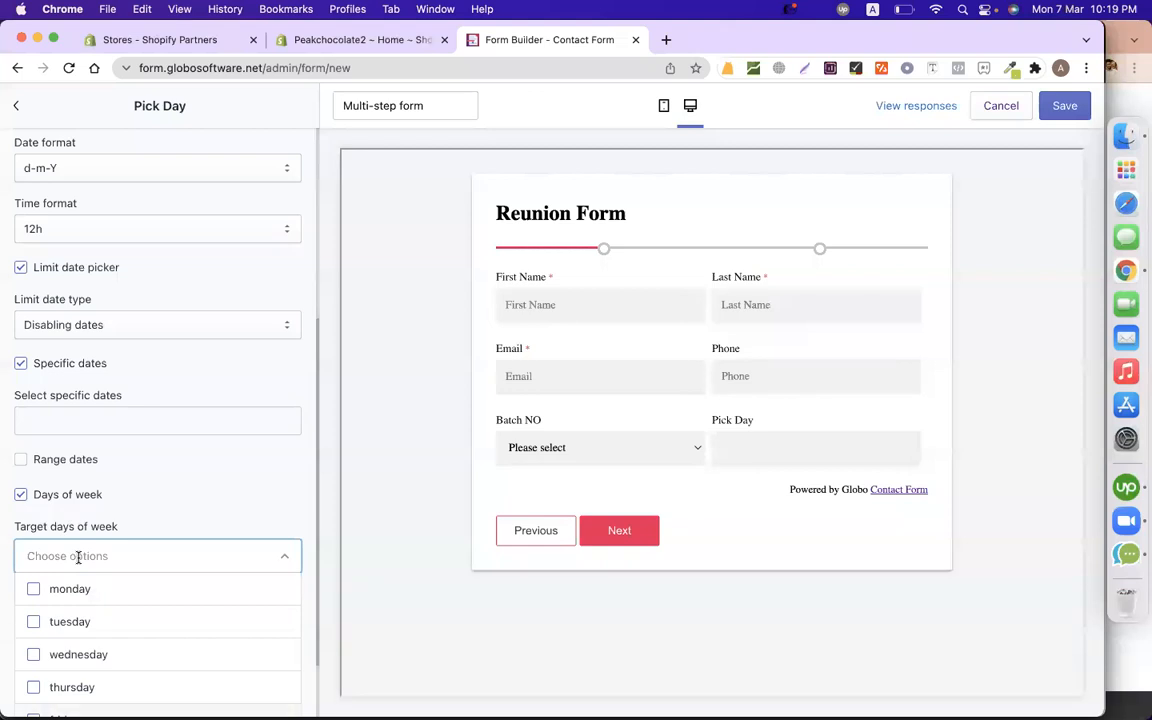
pyautogui.click(79, 557)
pyautogui.click(79, 557)
pyautogui.scroll(-2, 165, 504)
pyautogui.click(108, 634)
pyautogui.click(98, 665)
pyautogui.click(355, 496)
# Test Pick Day's restrictions in the preview by picking 7 March.
pyautogui.click(735, 455)
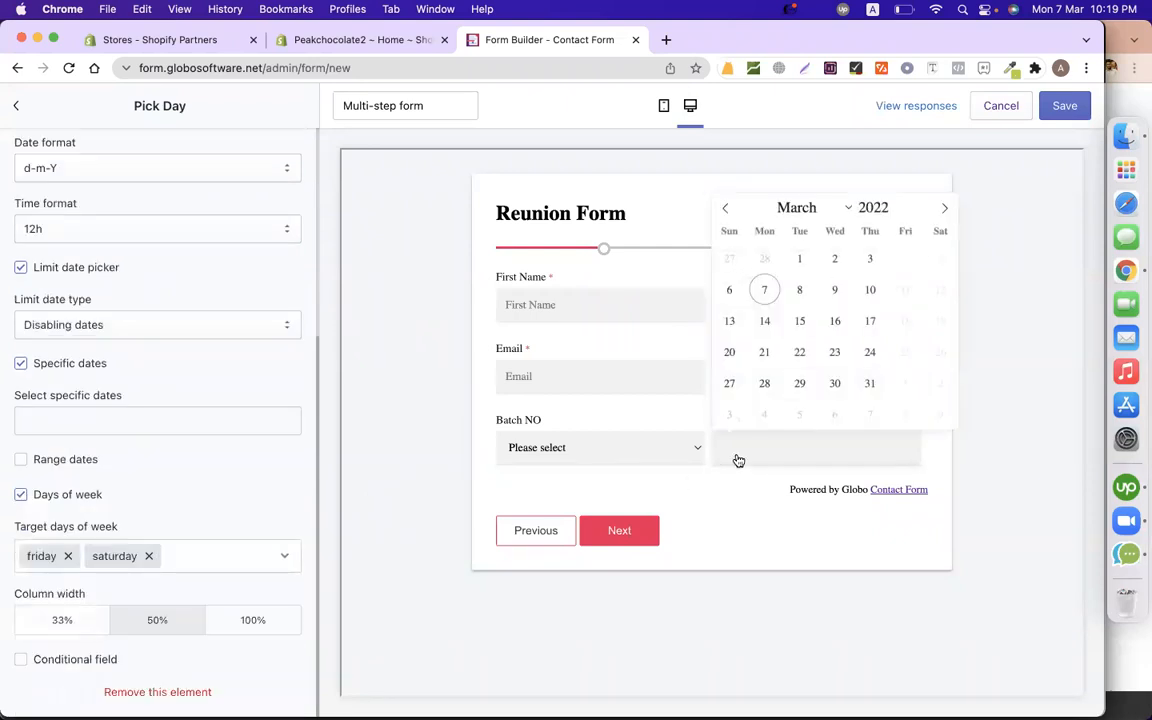
pyautogui.click(766, 290)
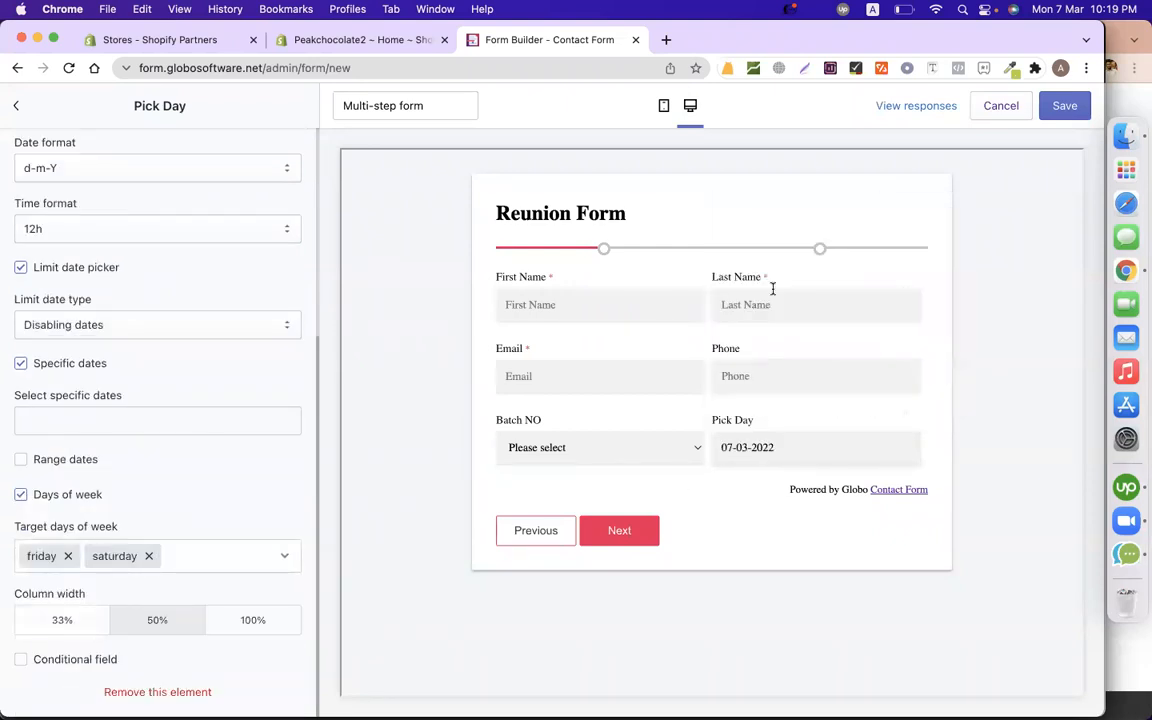
pyautogui.click(763, 449)
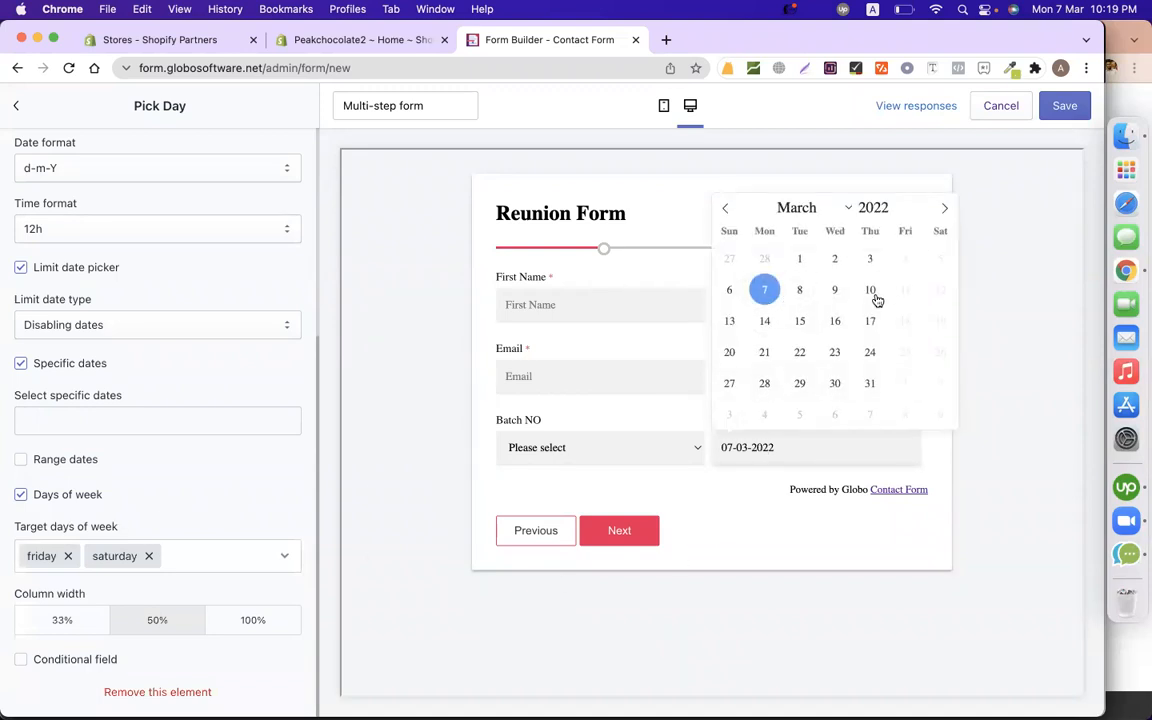
pyautogui.click(354, 304)
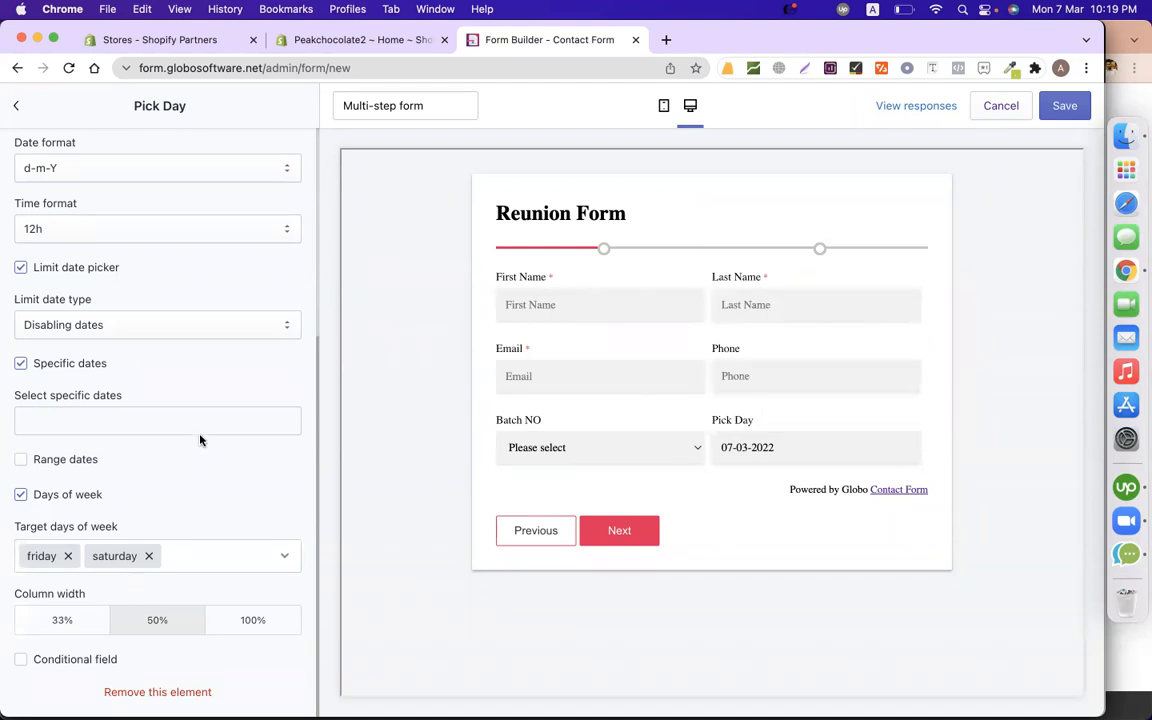
pyautogui.click(87, 330)
# Switch to Enabling dates, drop the weekday limit, and allow only 2022-03-07 and 2022-03-08.
pyautogui.click(87, 344)
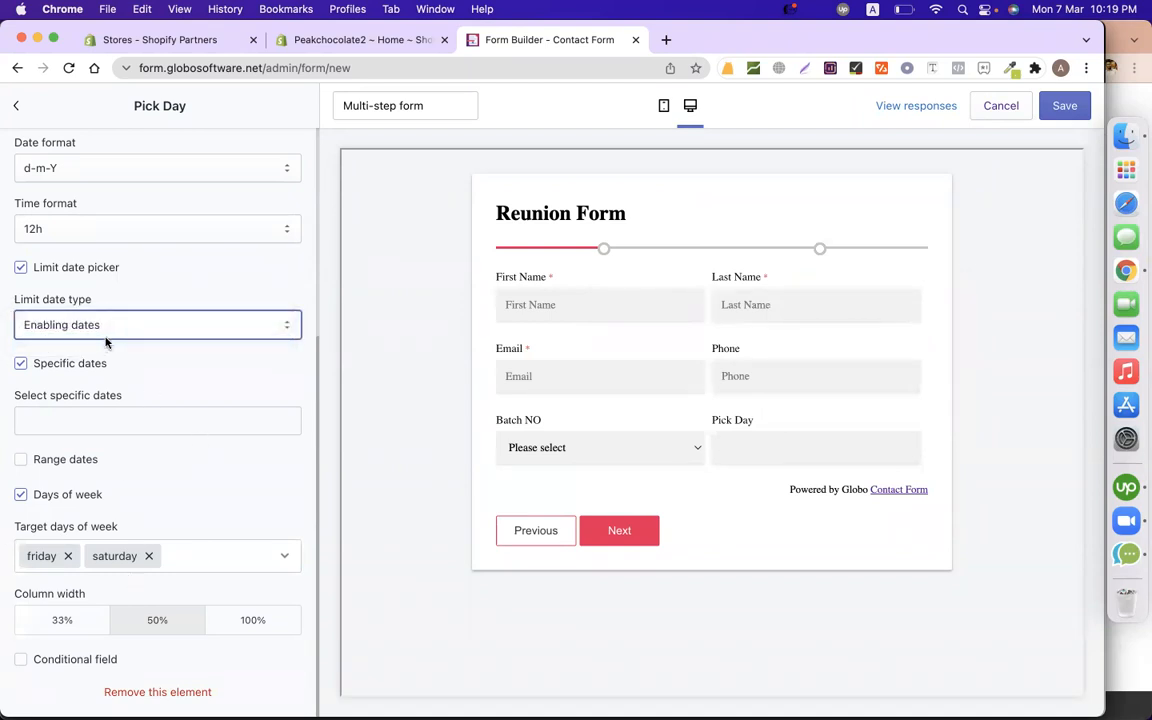
pyautogui.click(99, 333)
pyautogui.click(81, 324)
pyautogui.click(20, 497)
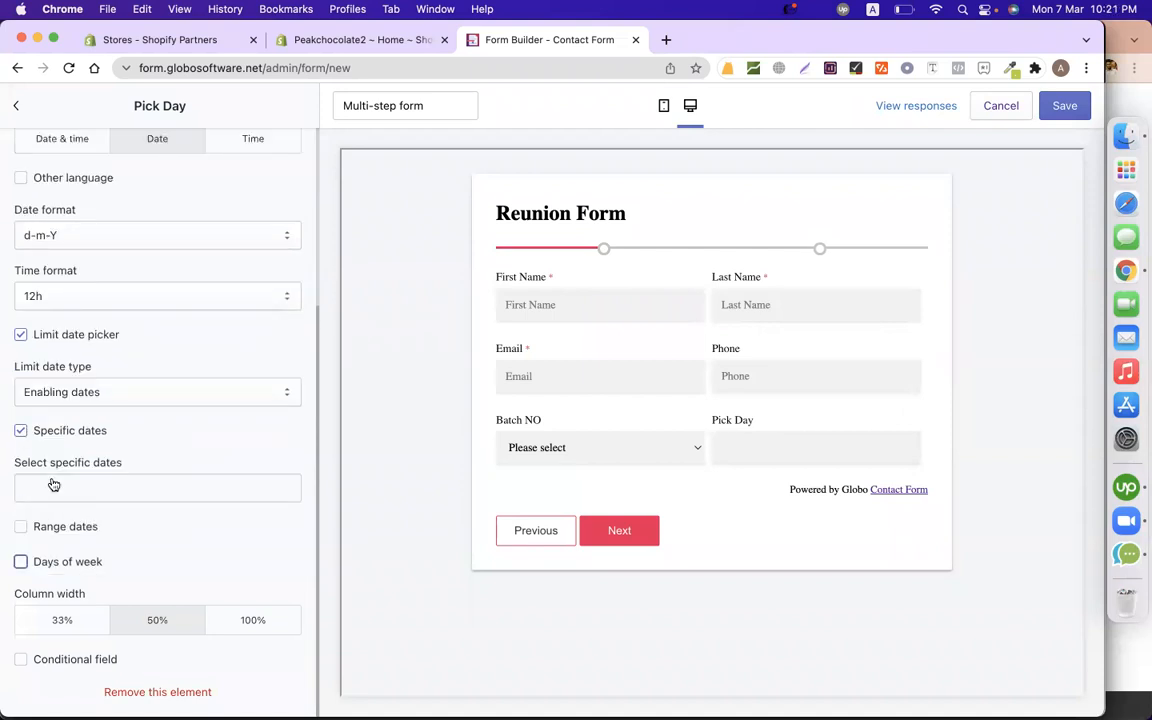
pyautogui.click(57, 486)
pyautogui.click(66, 333)
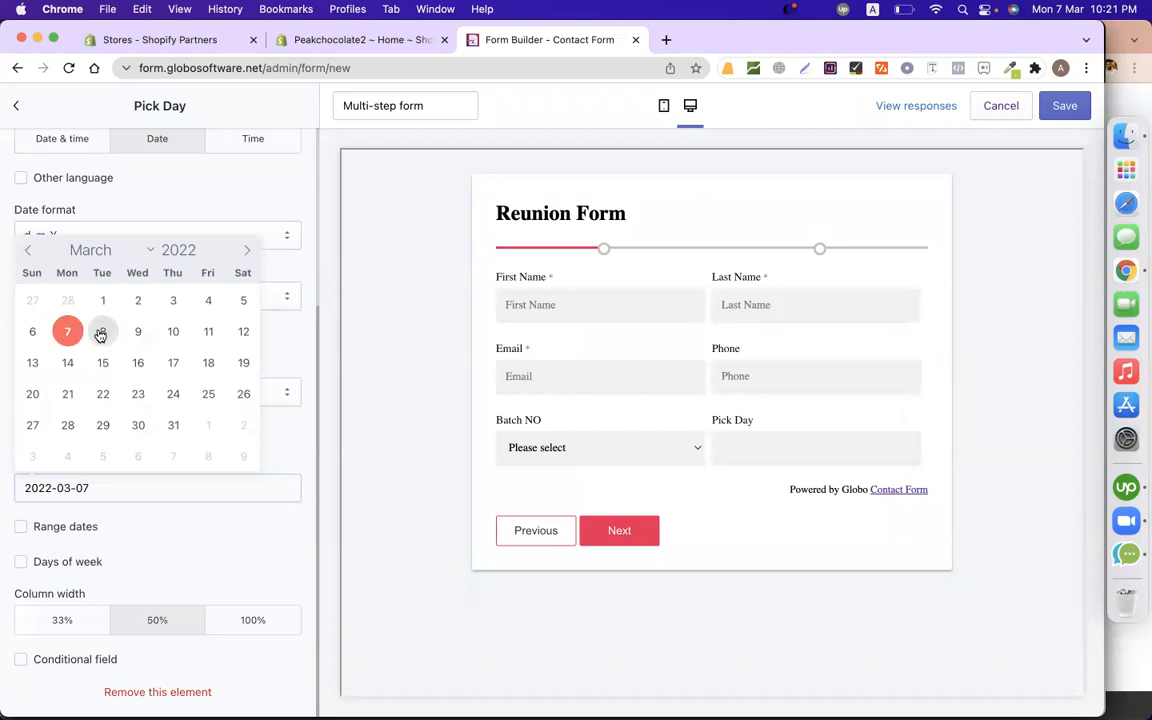
pyautogui.click(102, 332)
pyautogui.click(276, 546)
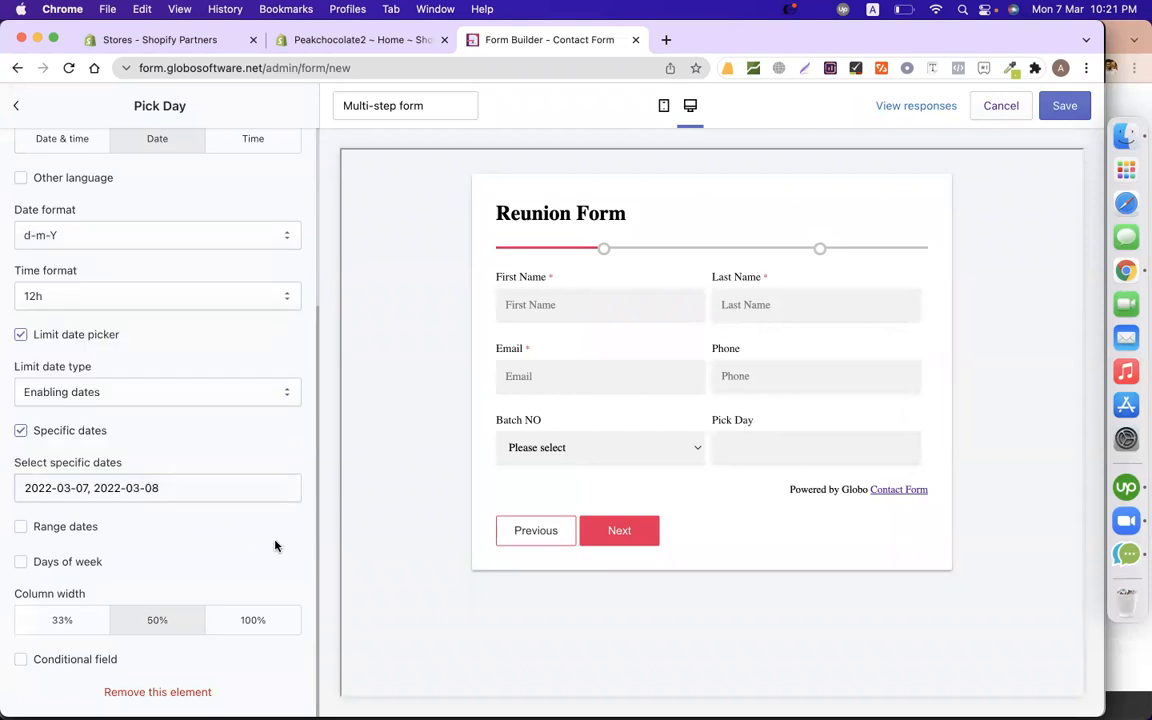
# Check the restricted Pick Day calendar in the preview, keeping Enabling dates as the limit type.
pyautogui.click(792, 444)
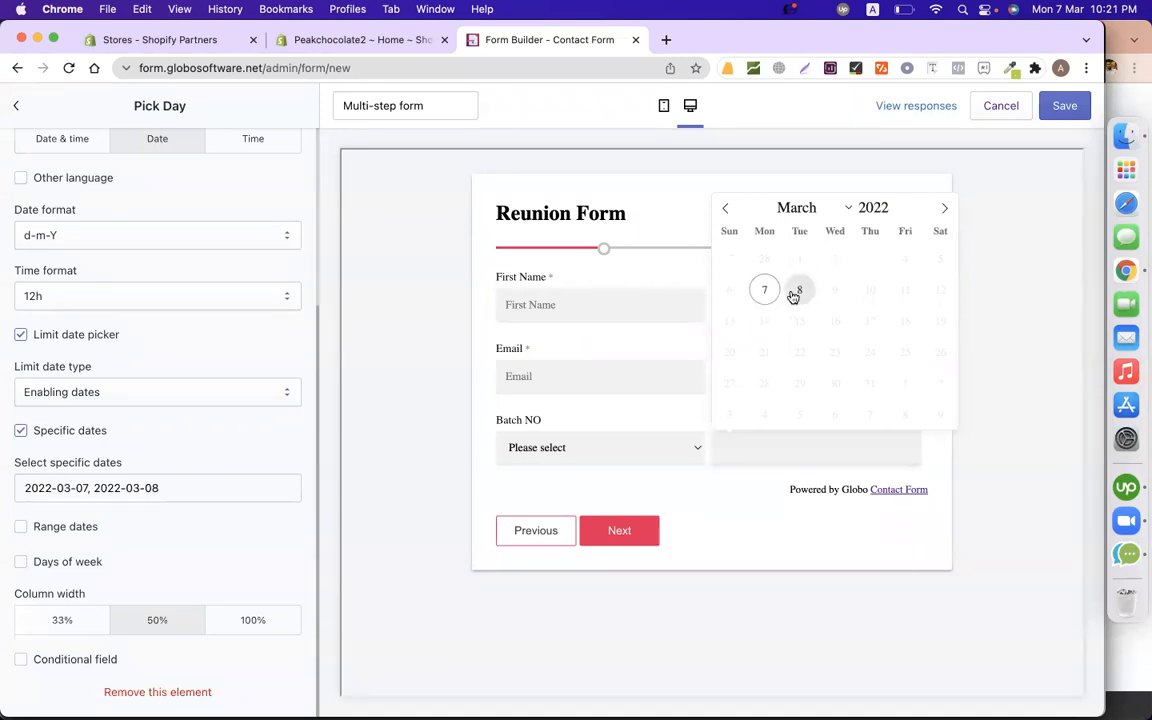
pyautogui.click(388, 355)
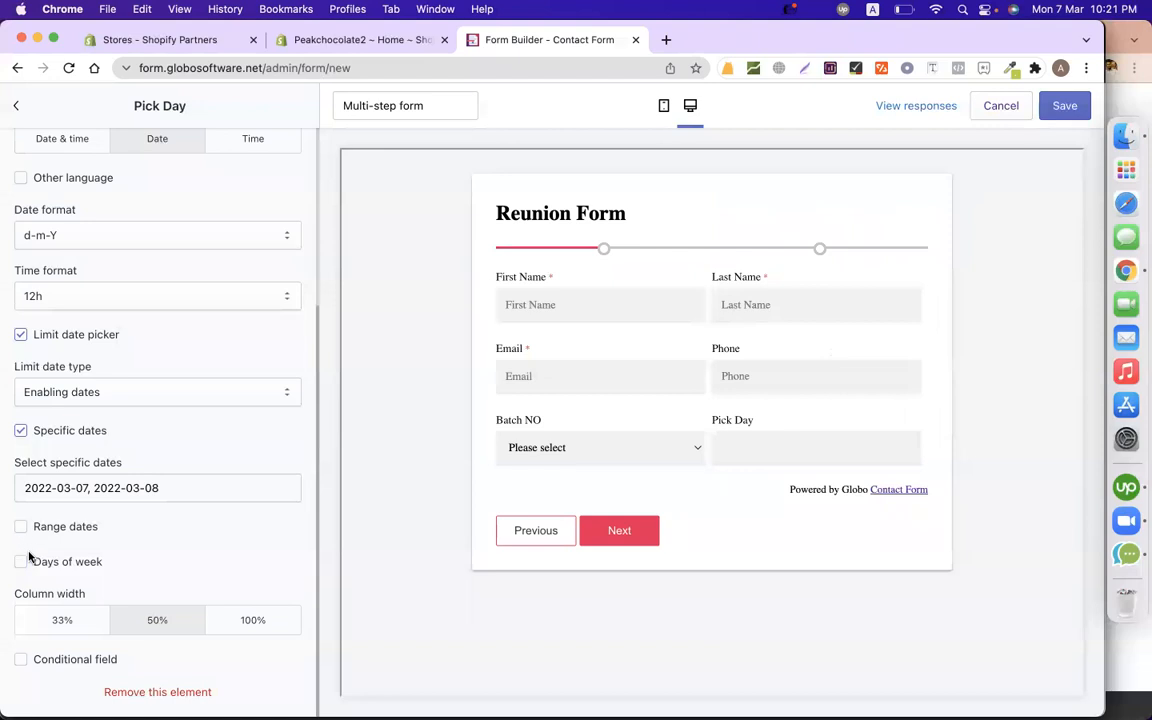
pyautogui.click(21, 563)
pyautogui.click(110, 397)
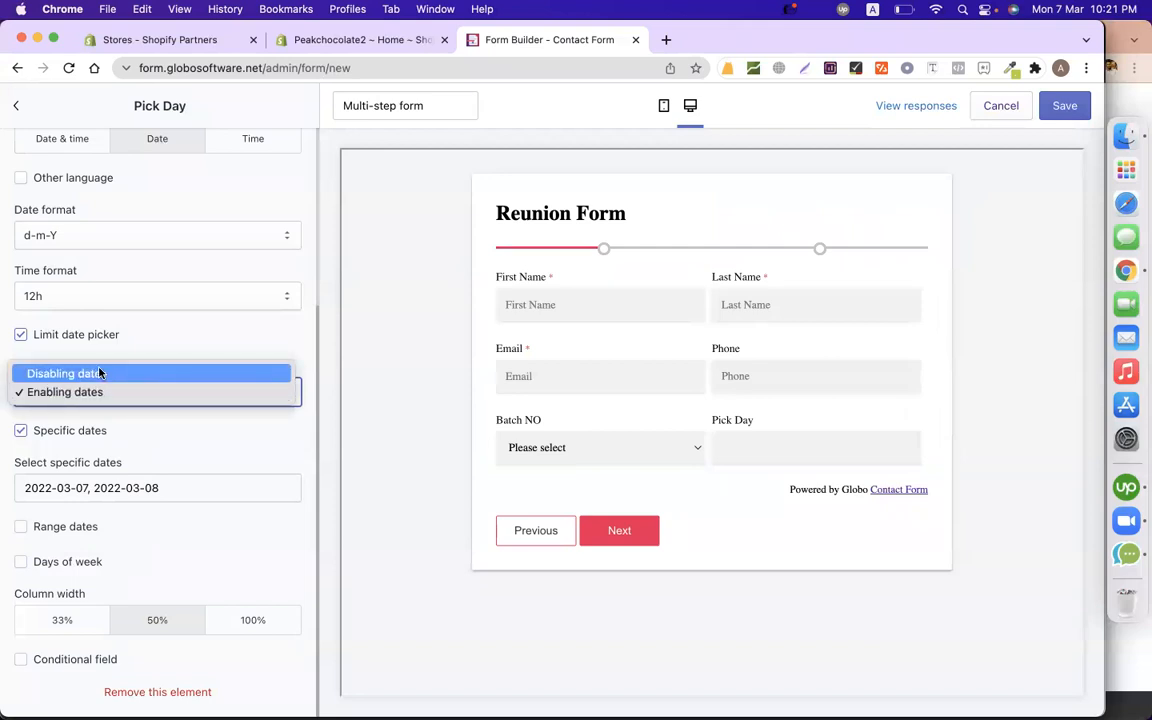
pyautogui.click(344, 403)
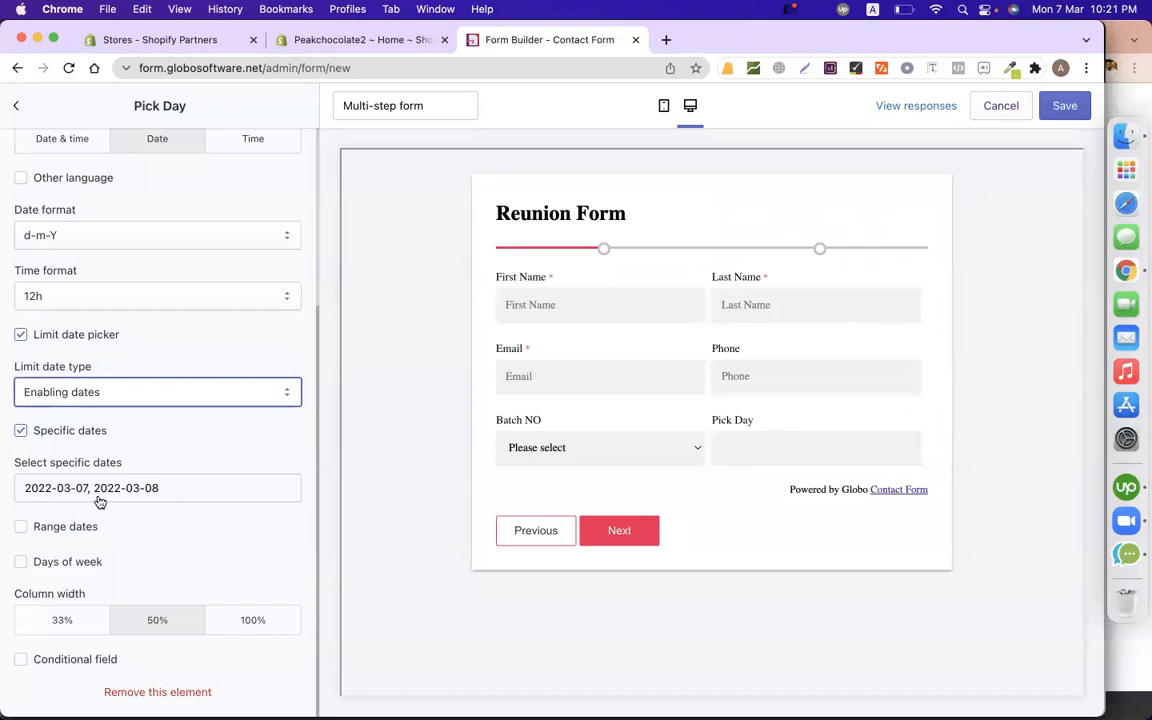
pyautogui.click(838, 442)
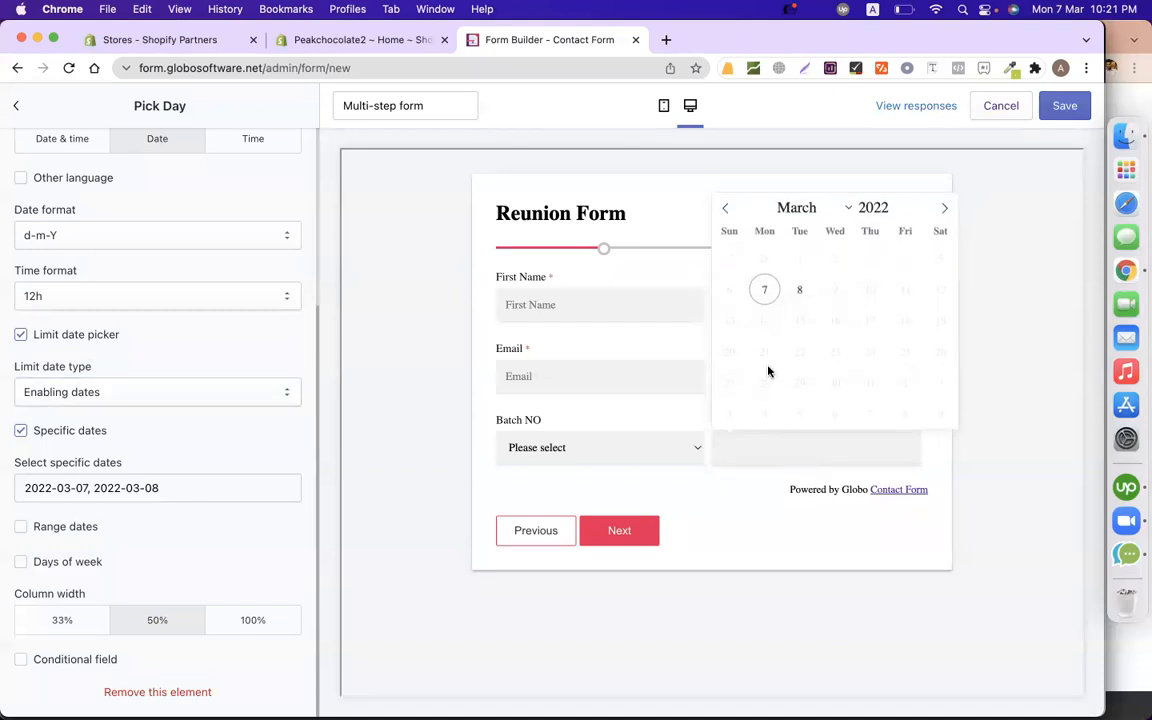
pyautogui.click(328, 289)
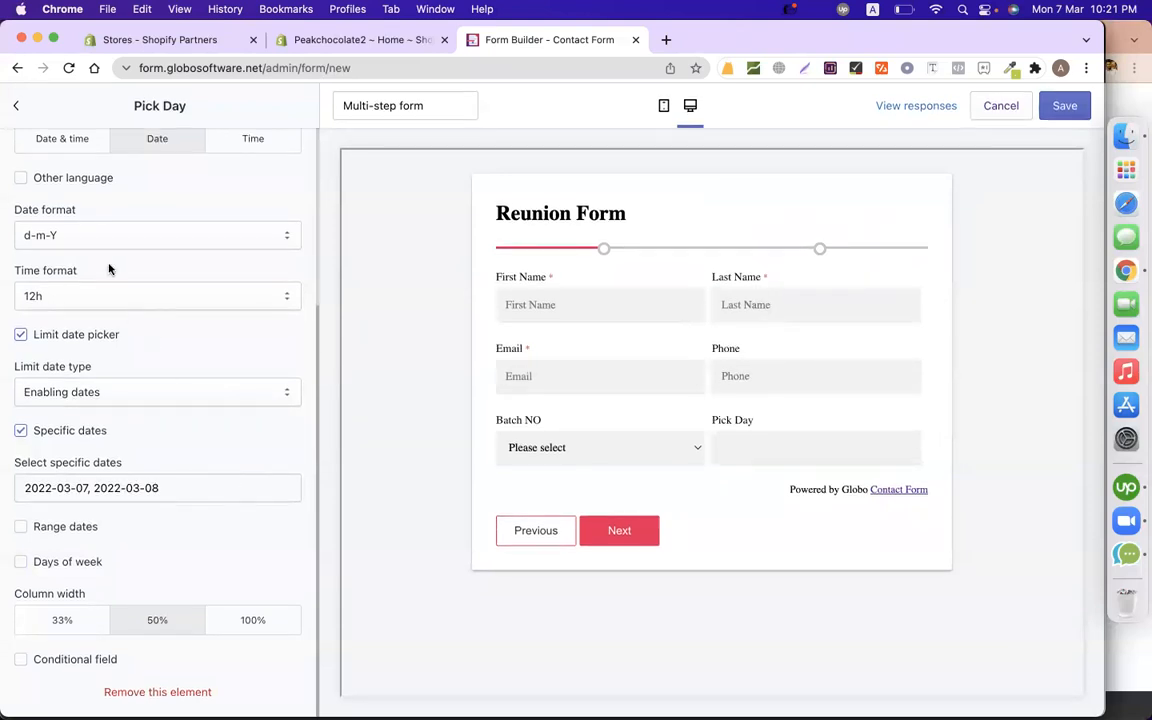
# Make Pick Day required and try adding a Range dates limit.
pyautogui.scroll(5, 226, 519)
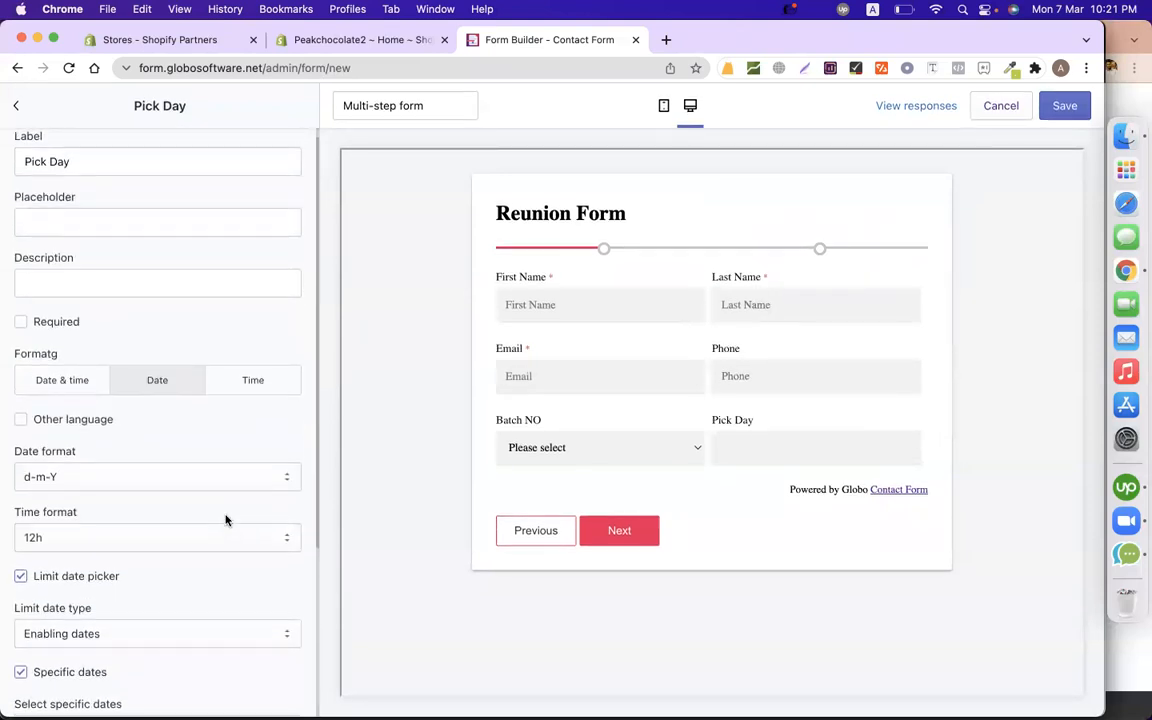
pyautogui.click(59, 321)
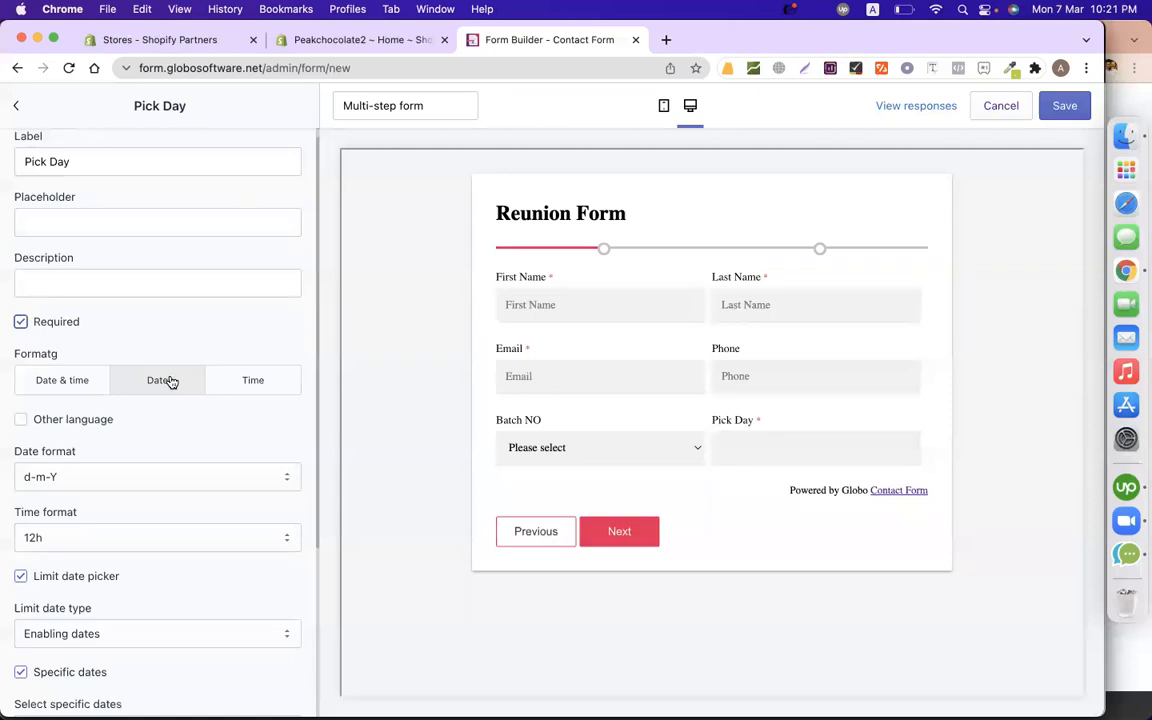
pyautogui.scroll(-5, 186, 487)
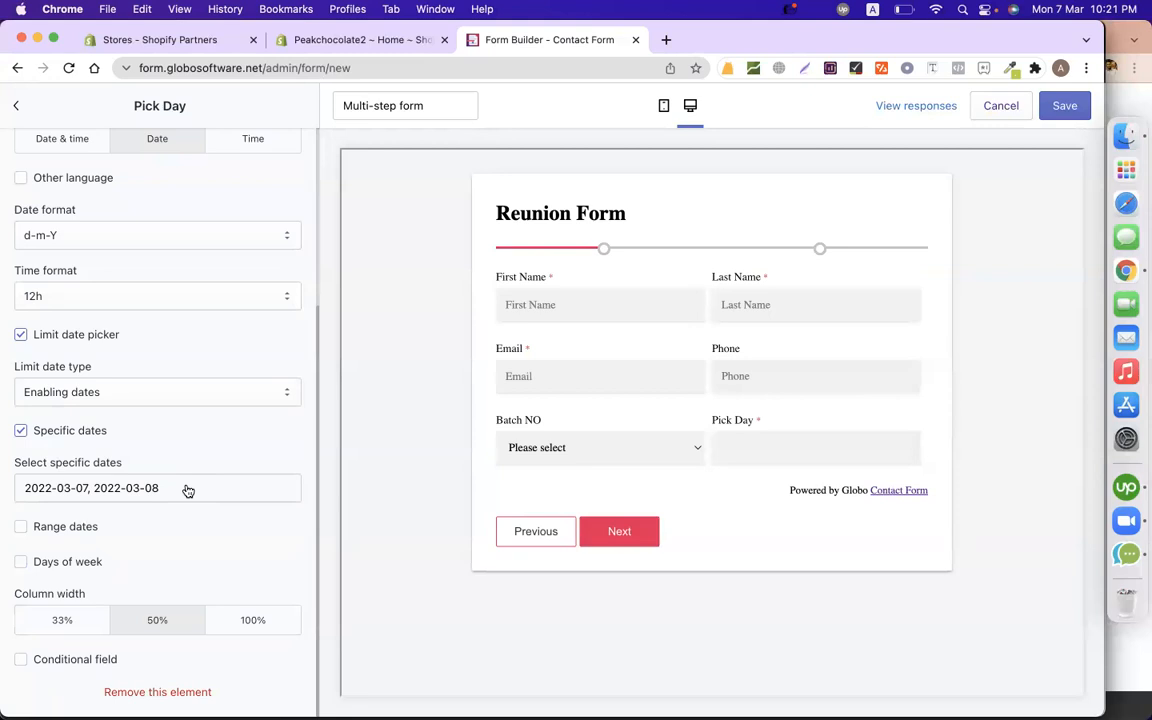
pyautogui.click(68, 531)
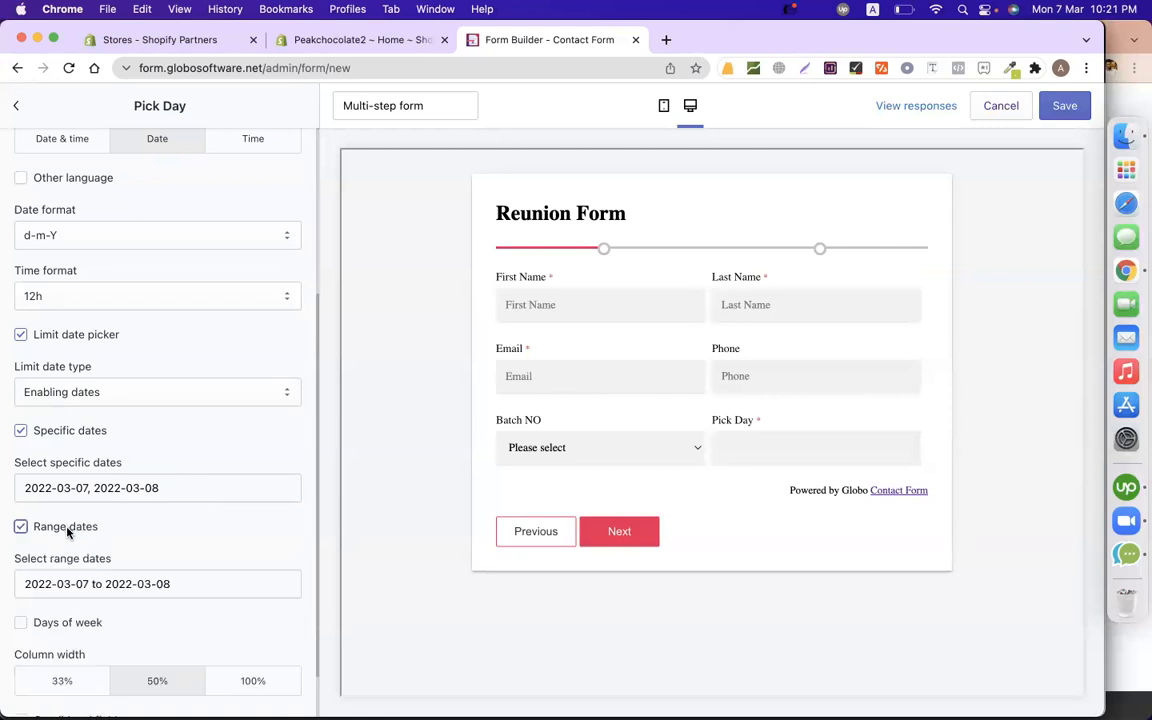
pyautogui.click(69, 584)
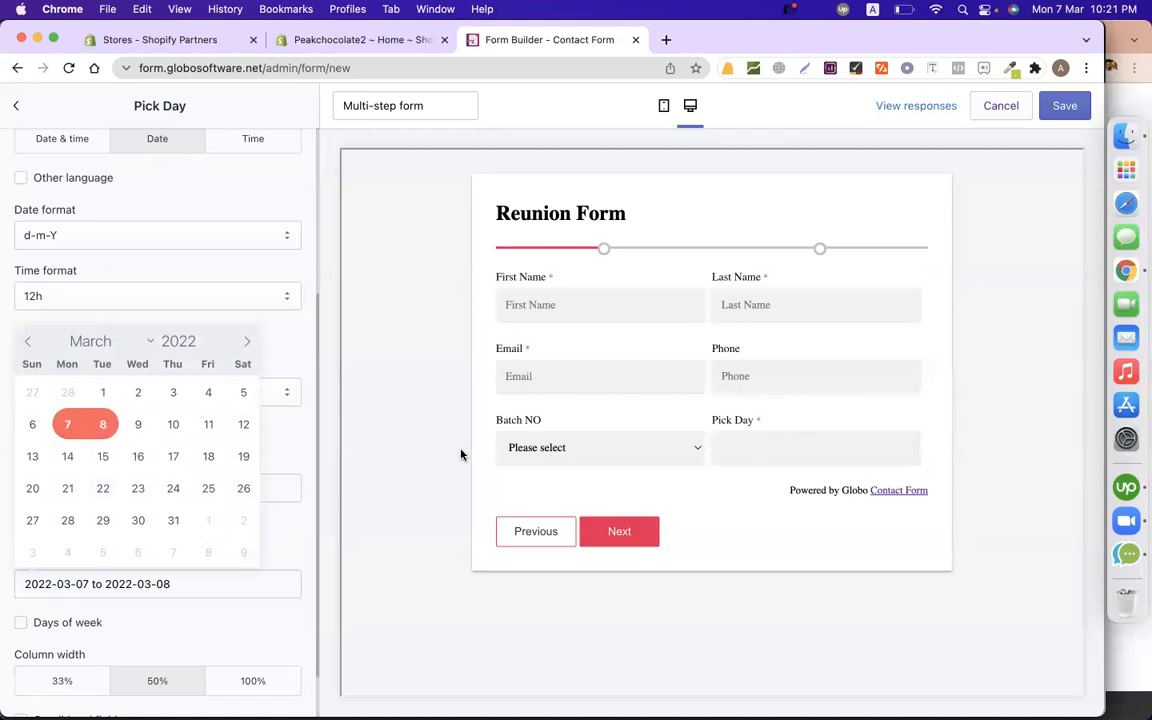
pyautogui.click(756, 449)
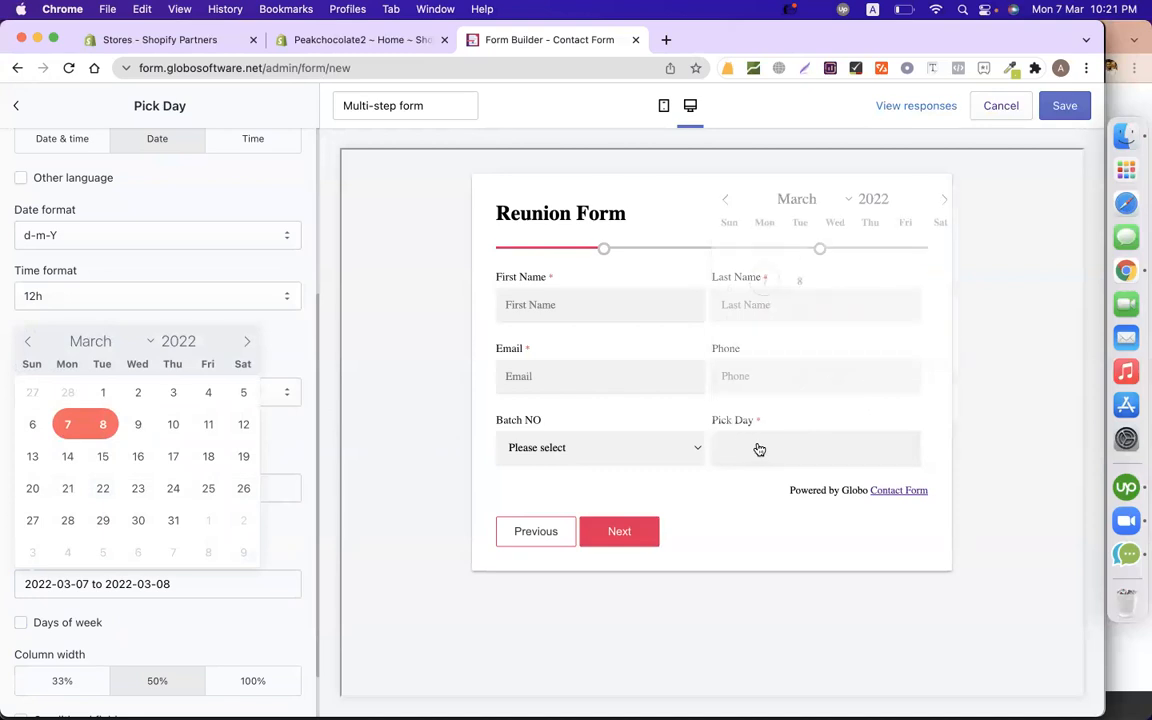
pyautogui.click(397, 357)
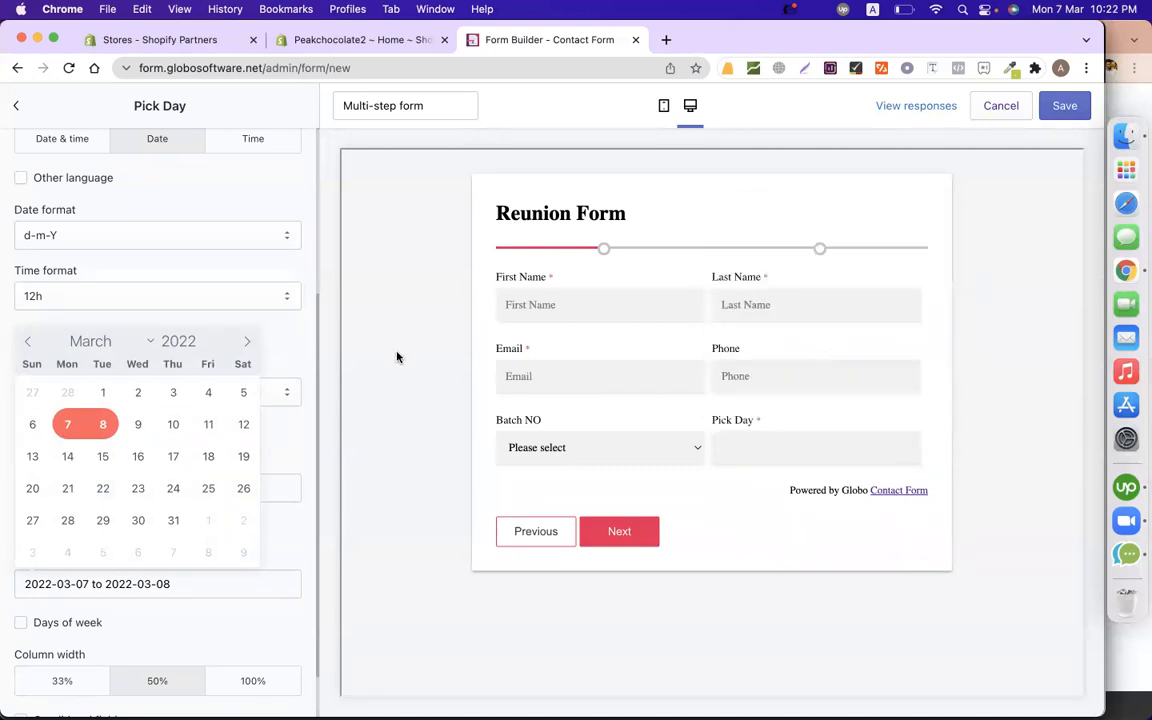
pyautogui.click(290, 334)
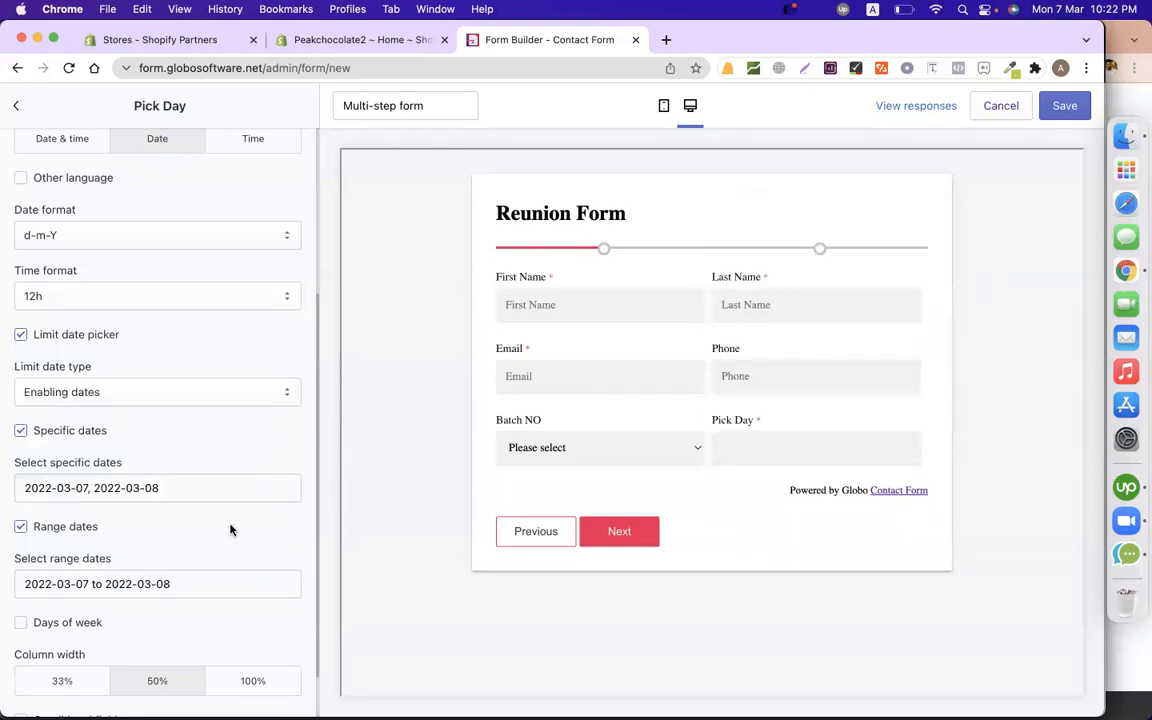
# Turn Range dates back off, keeping only the specific dates 7 and 8 March.
pyautogui.click(20, 527)
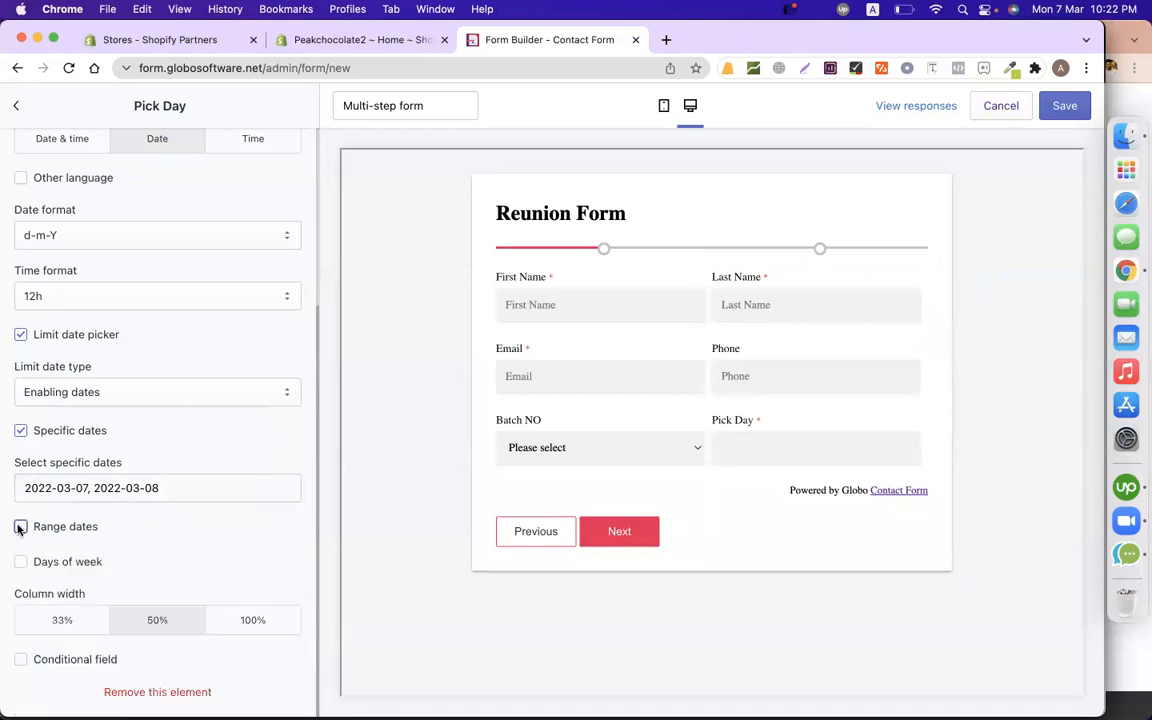
pyautogui.click(77, 490)
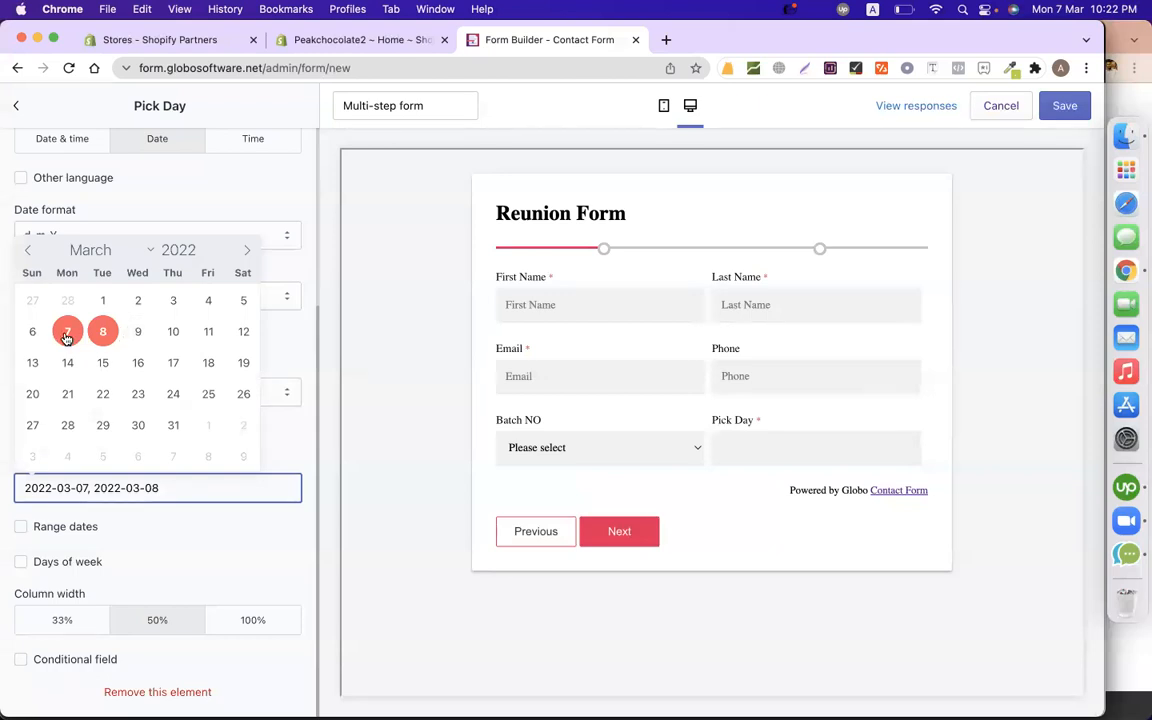
pyautogui.click(423, 357)
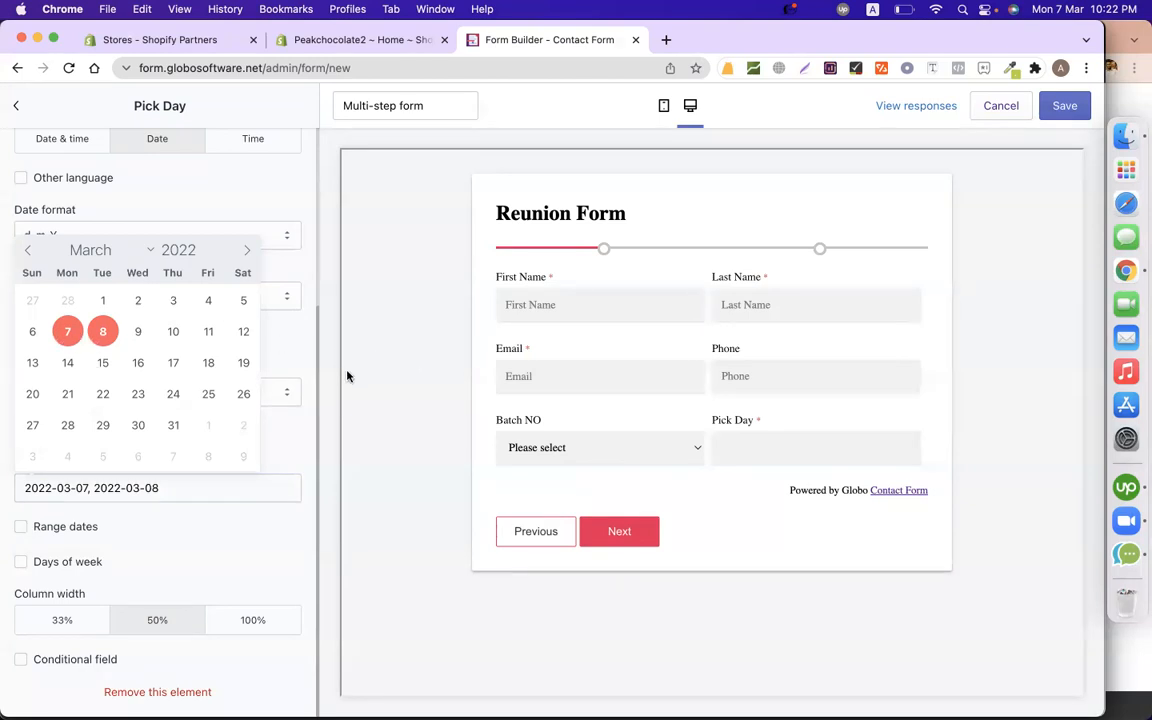
pyautogui.click(256, 512)
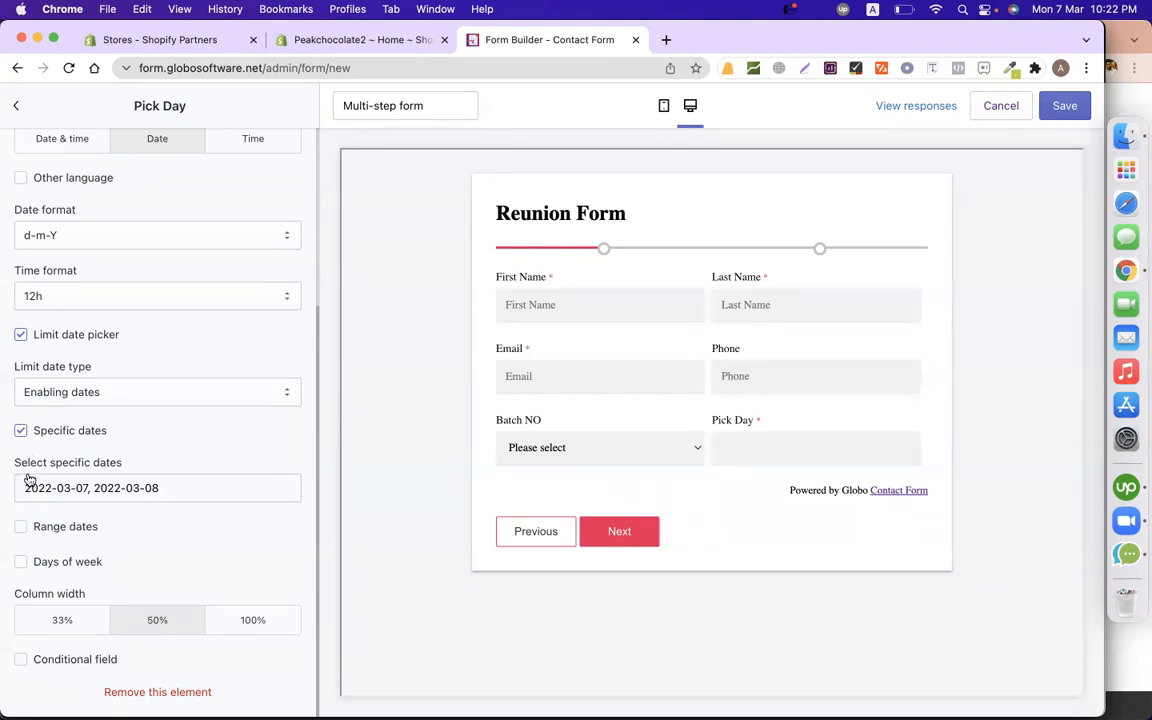
pyautogui.scroll(1, 249, 489)
pyautogui.scroll(4, 249, 489)
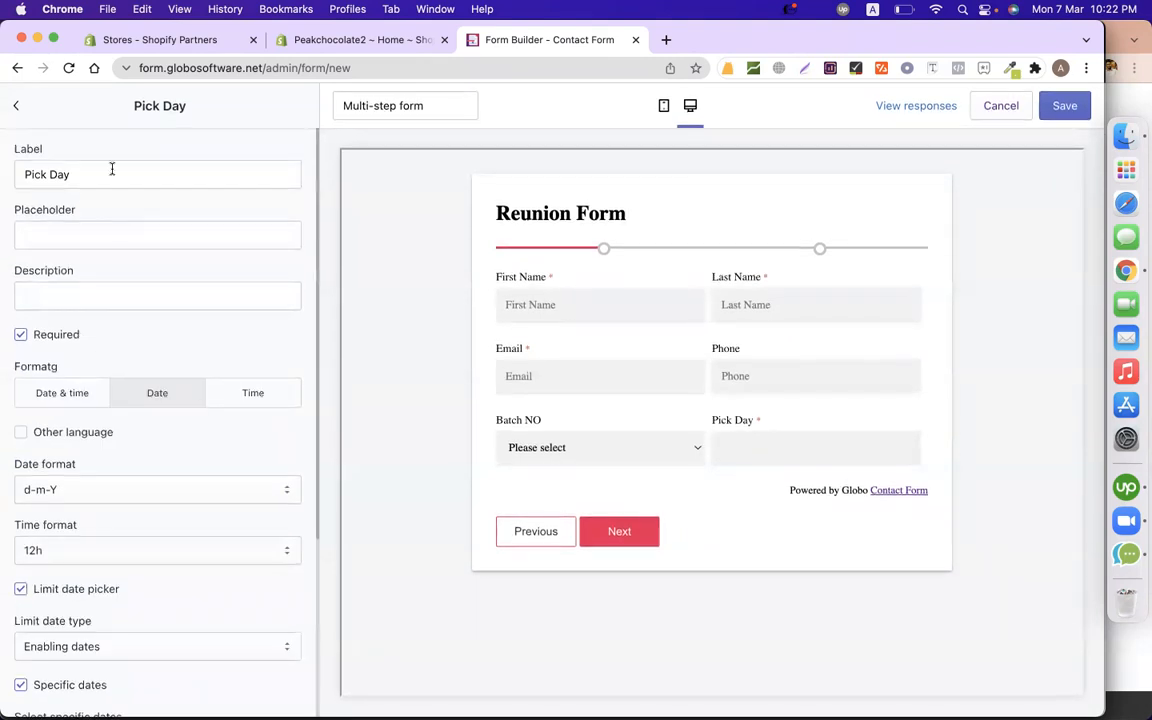
# Change the first step's label from Basic info to Personal Info.
pyautogui.click(17, 105)
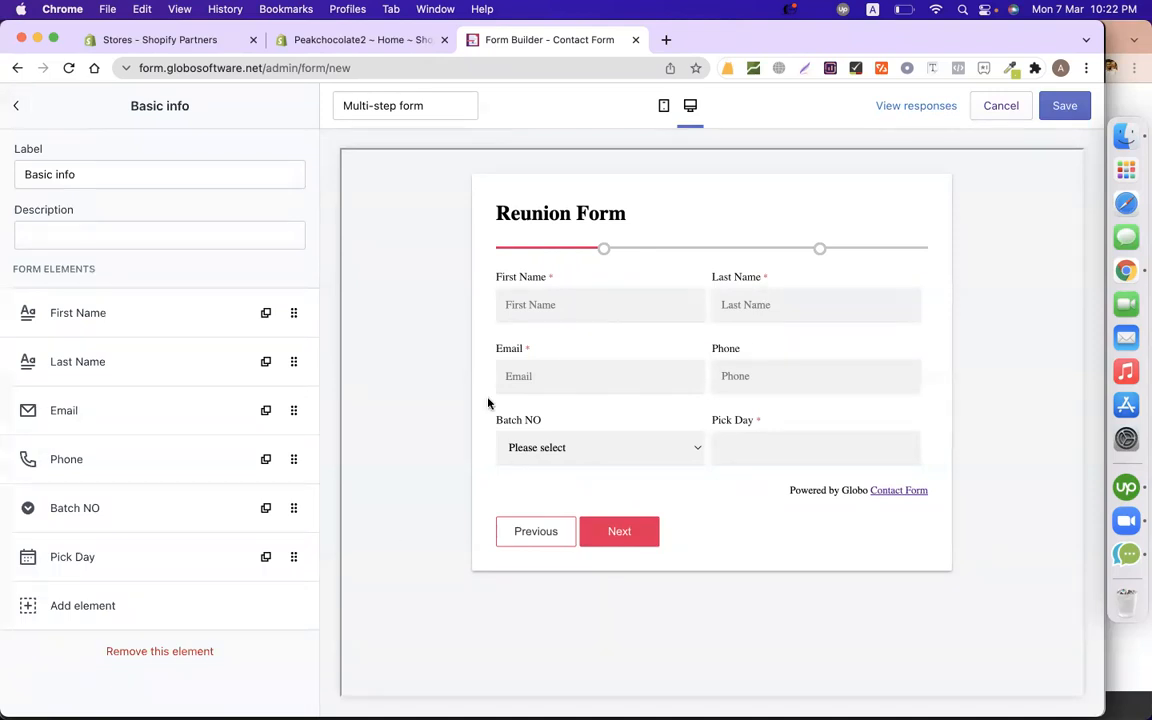
pyautogui.click(174, 184)
pyautogui.press('super+a')
pyautogui.write('Personal Info')
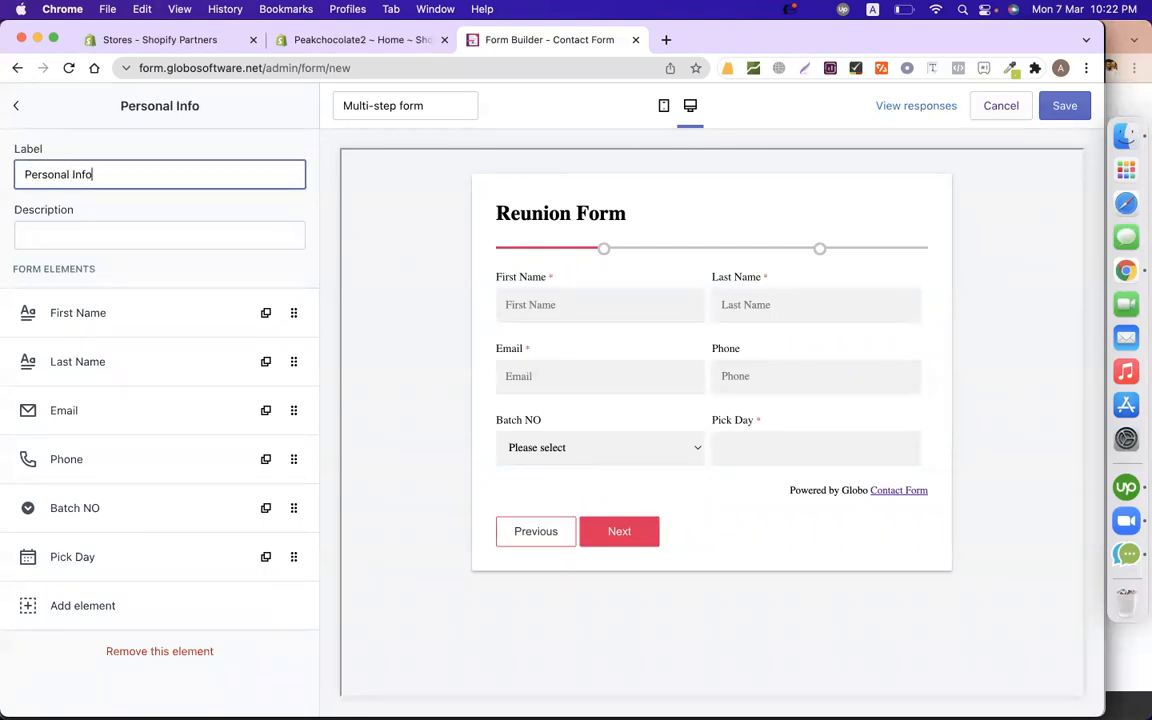
pyautogui.click(385, 212)
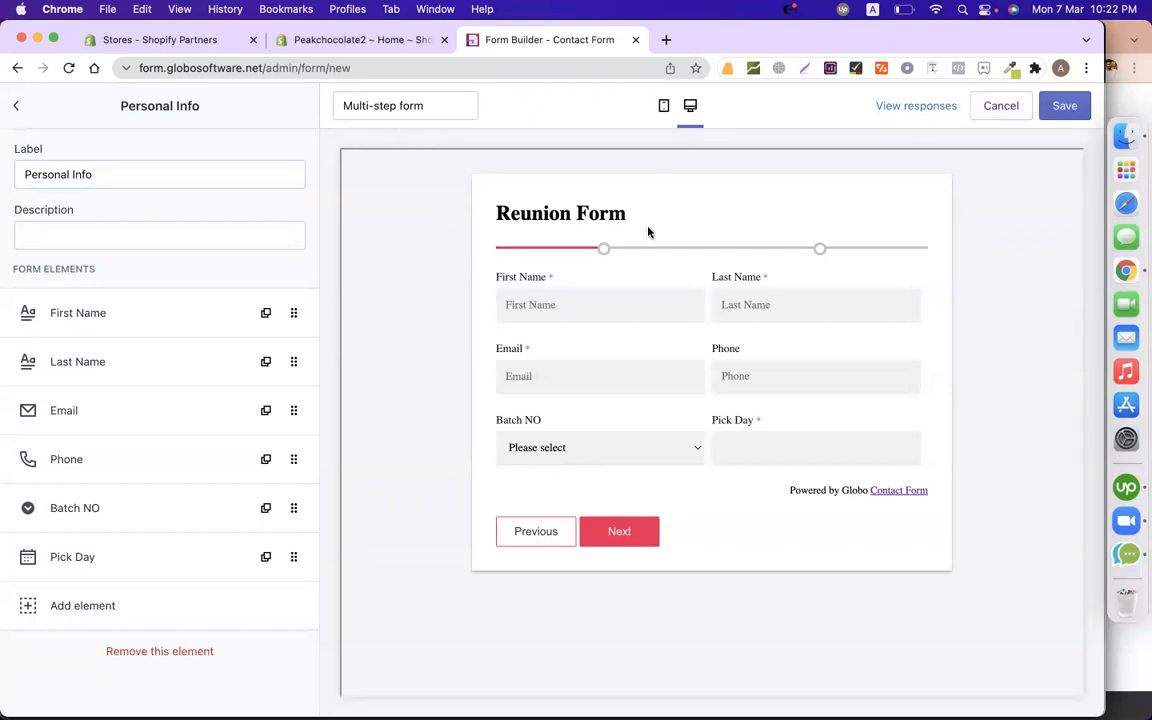
# Relabel the Survey step as Reunion Info.
pyautogui.click(97, 170)
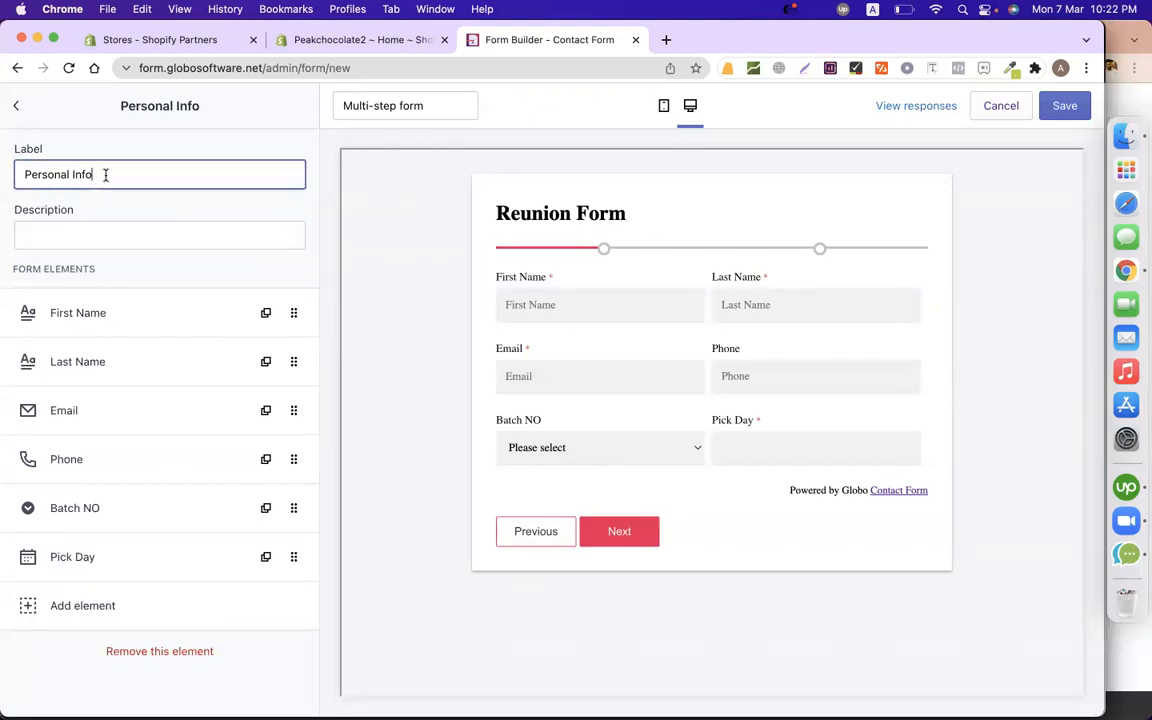
pyautogui.click(20, 108)
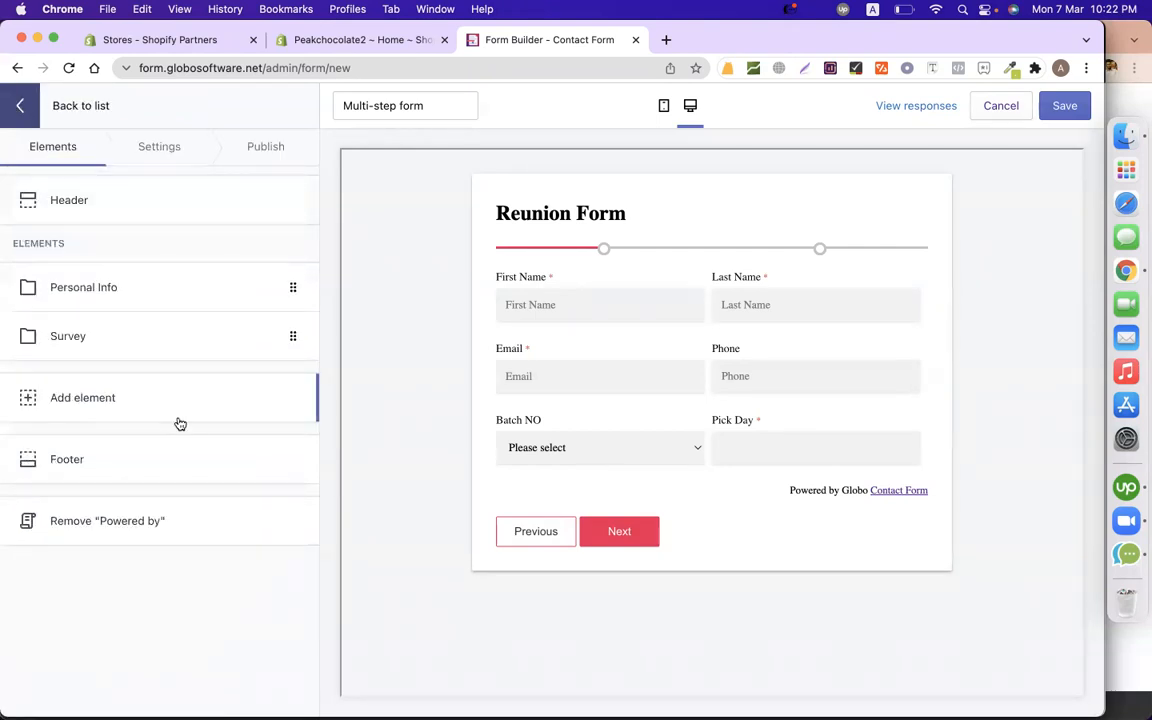
pyautogui.click(141, 352)
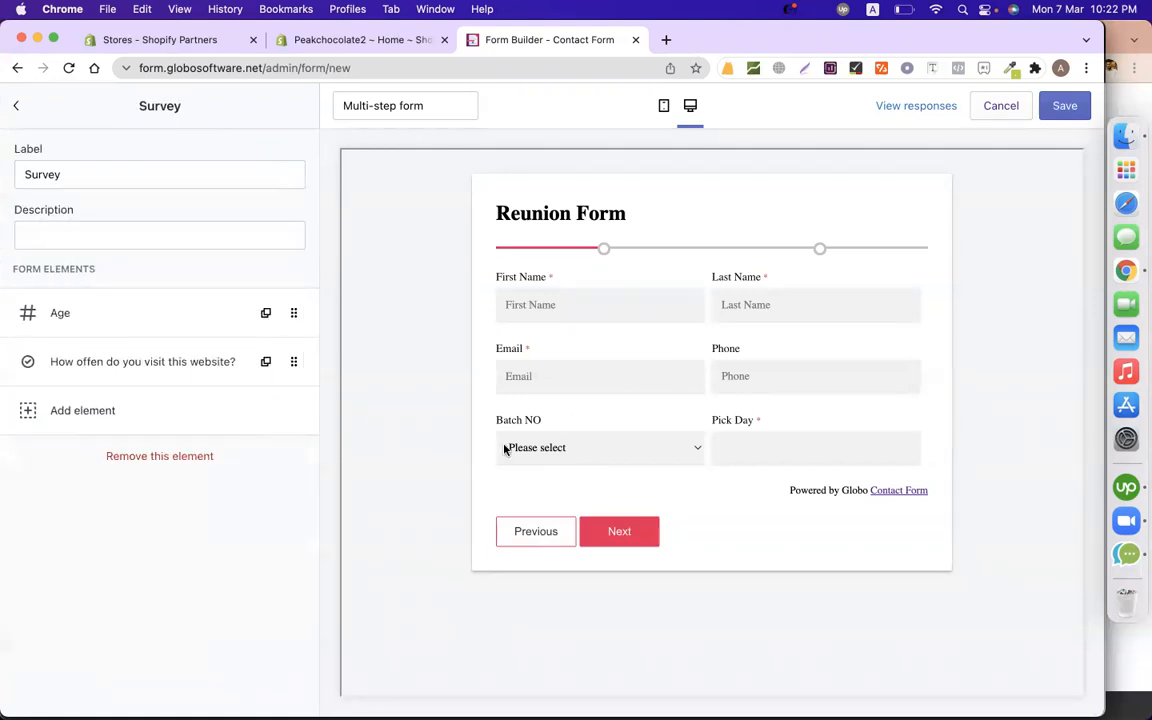
pyautogui.tripleClick(144, 169)
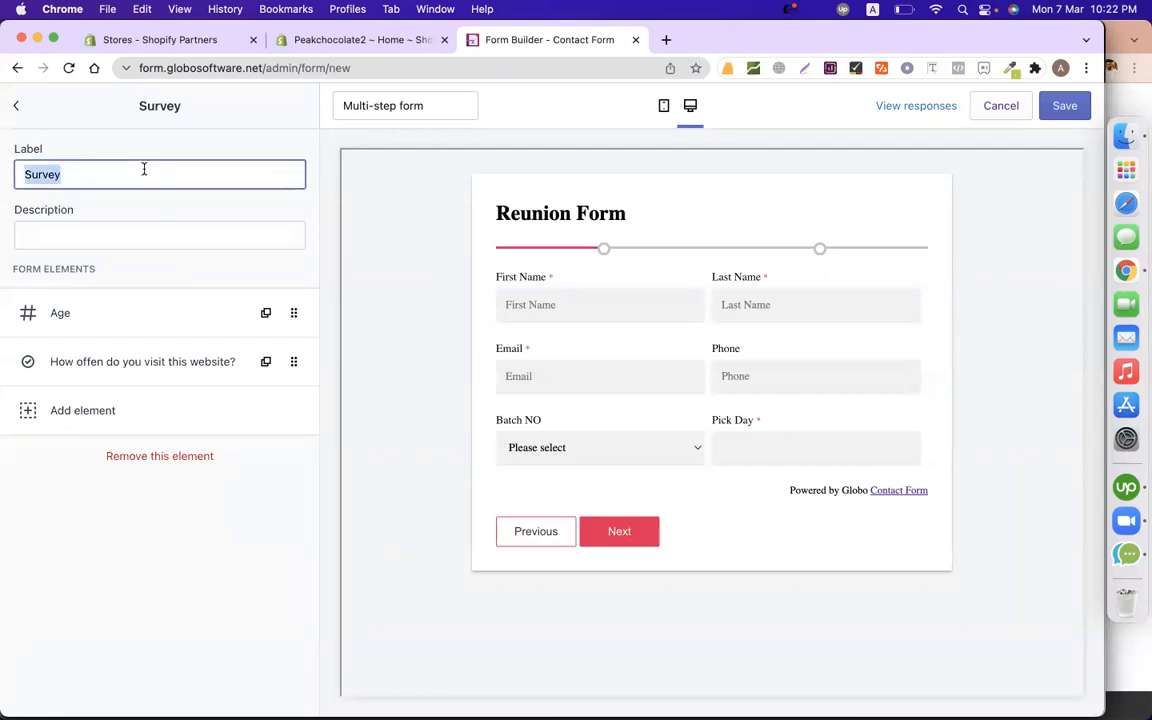
pyautogui.write('Reunio')
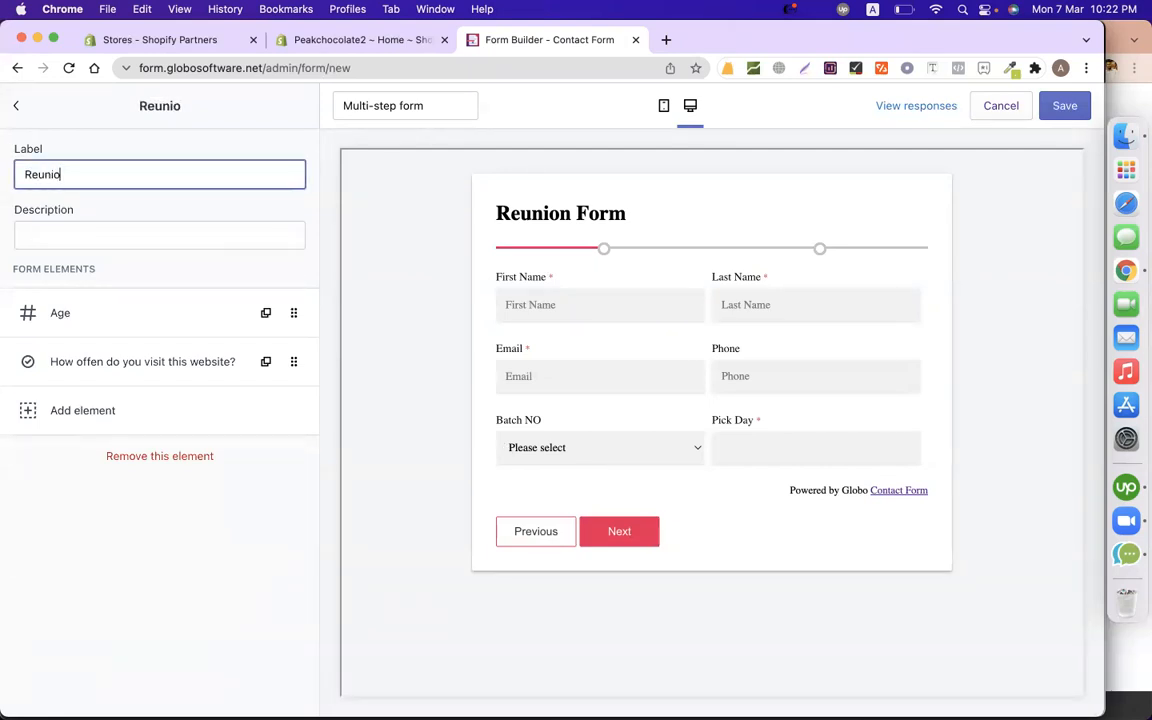
pyautogui.write('n Info')
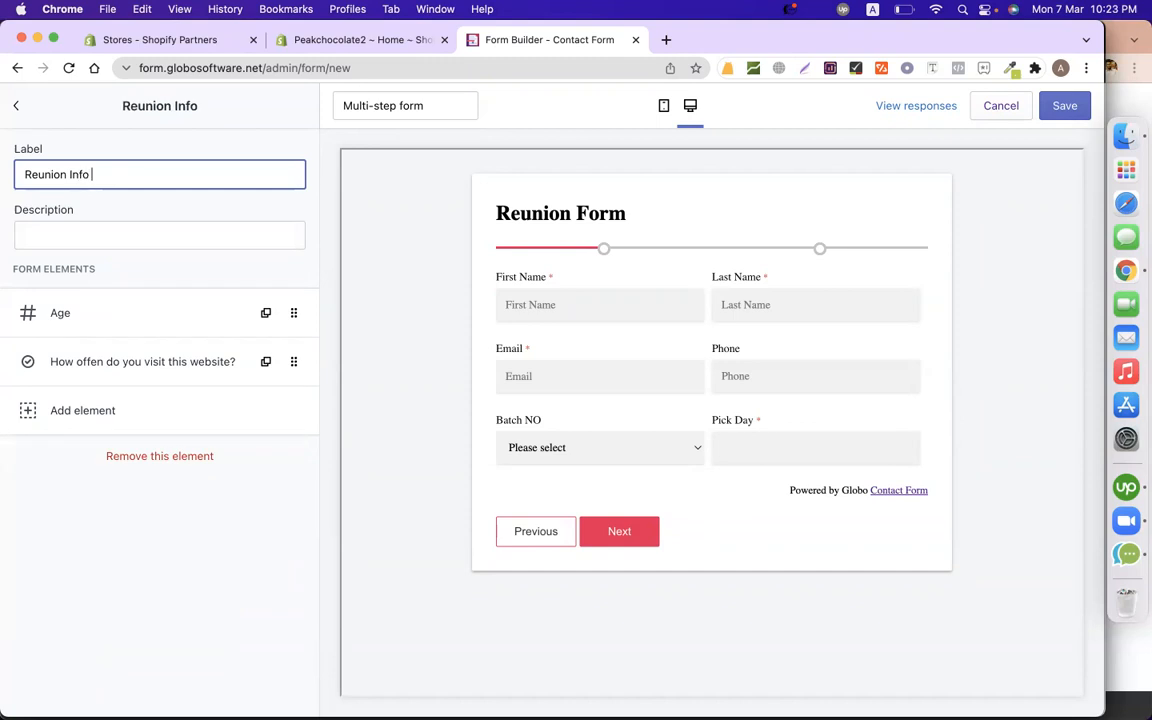
pyautogui.click(406, 314)
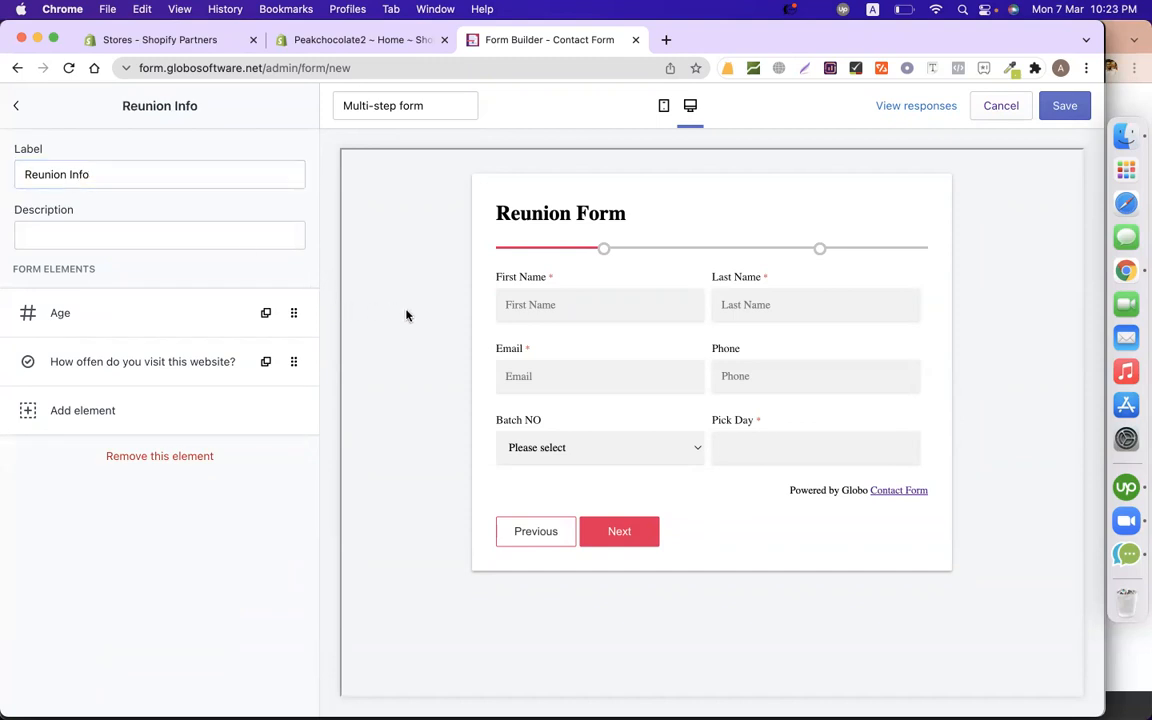
# Fill preview step one with autofilled contact details, 7 March and BATCH-101, then advance to step two.
pyautogui.click(620, 533)
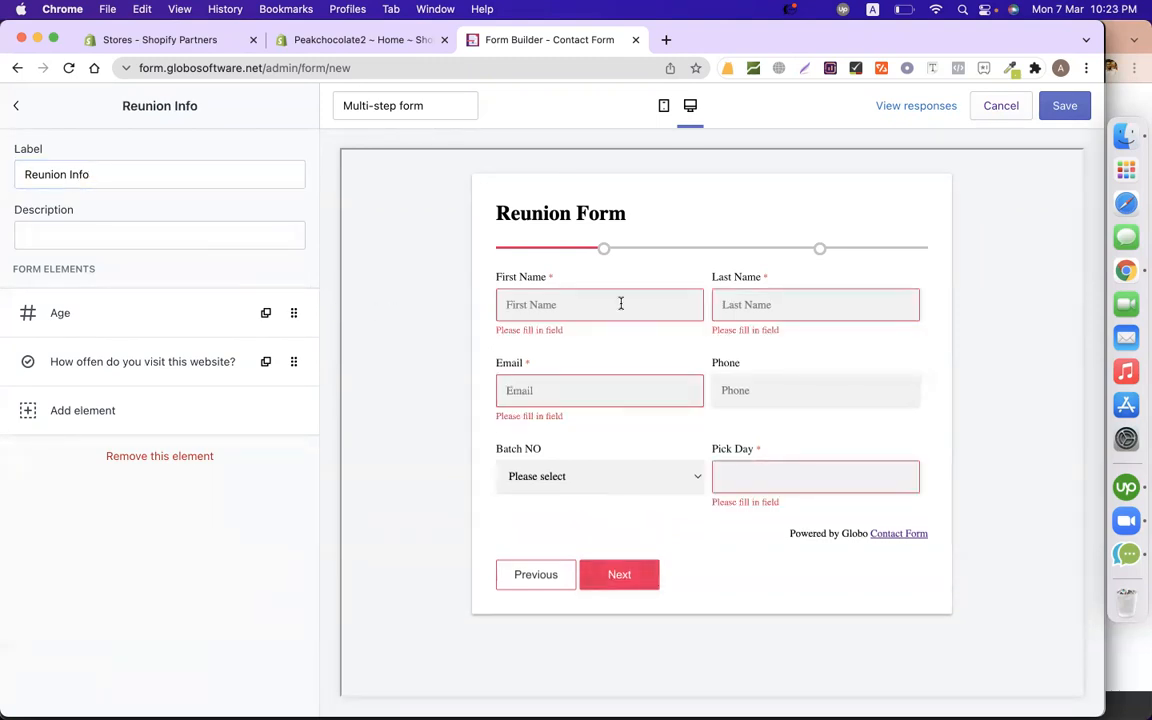
pyautogui.click(620, 304)
pyautogui.click(566, 351)
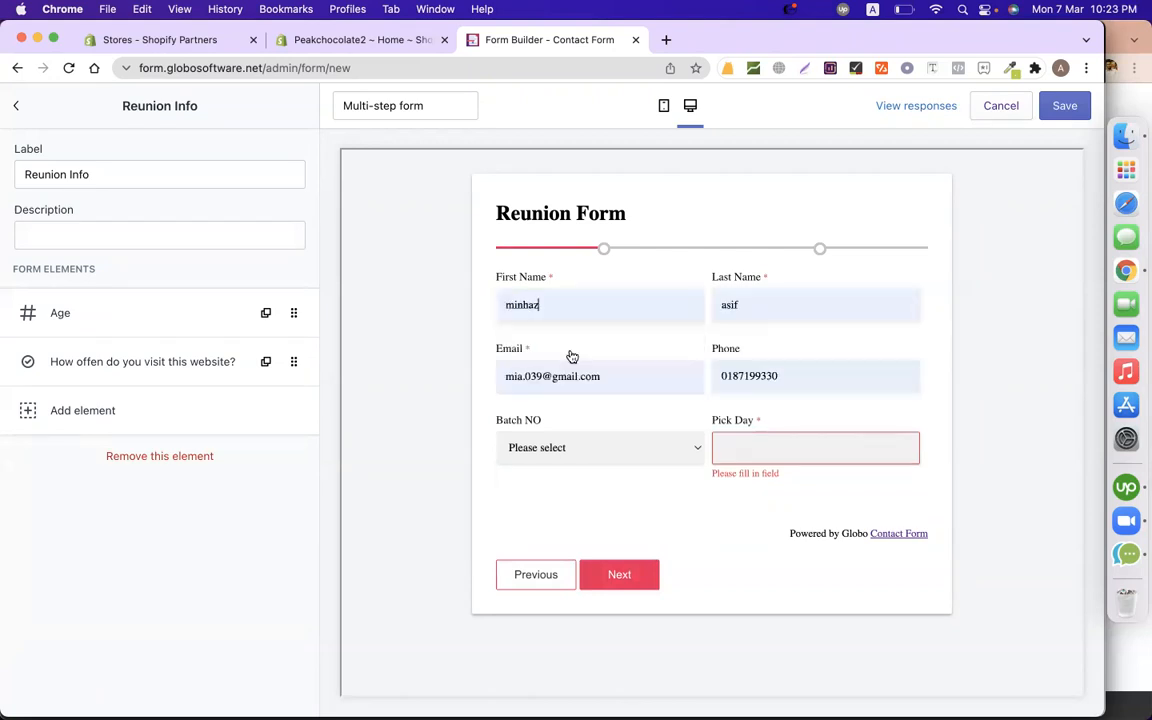
pyautogui.click(722, 445)
pyautogui.click(764, 290)
pyautogui.click(563, 452)
pyautogui.click(560, 466)
pyautogui.click(640, 572)
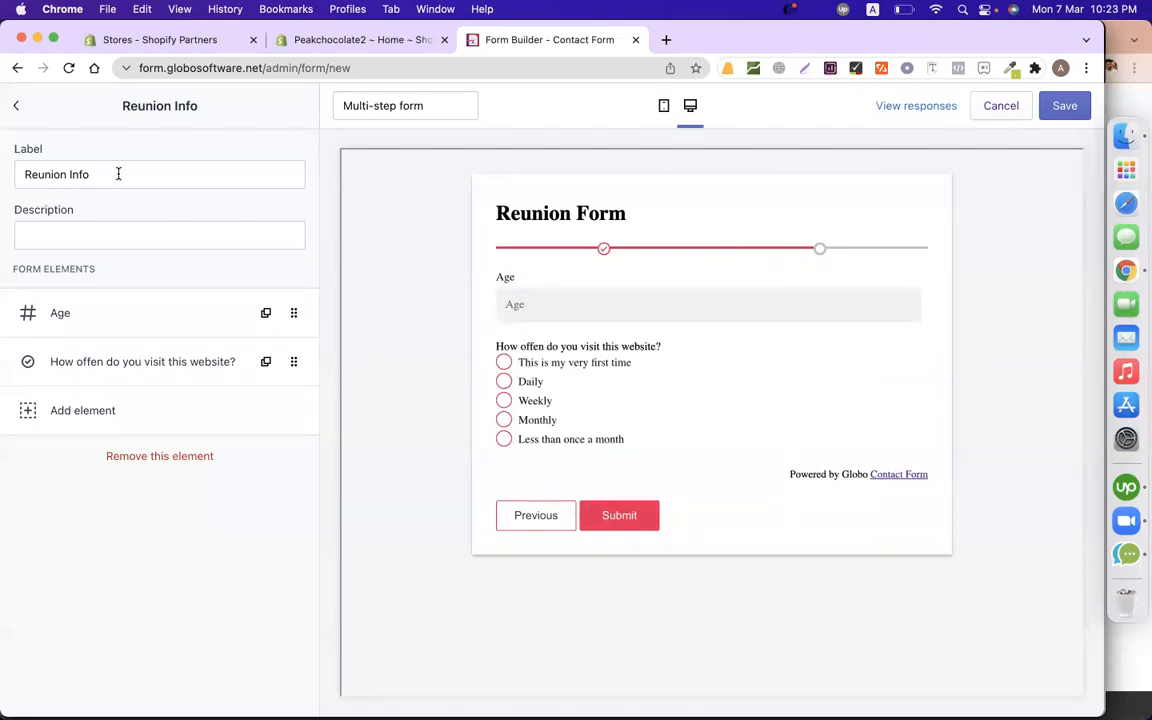
pyautogui.click(106, 319)
# Delete the Age question and relabel the visit-frequency question 'How many person will join?'.
pyautogui.click(155, 502)
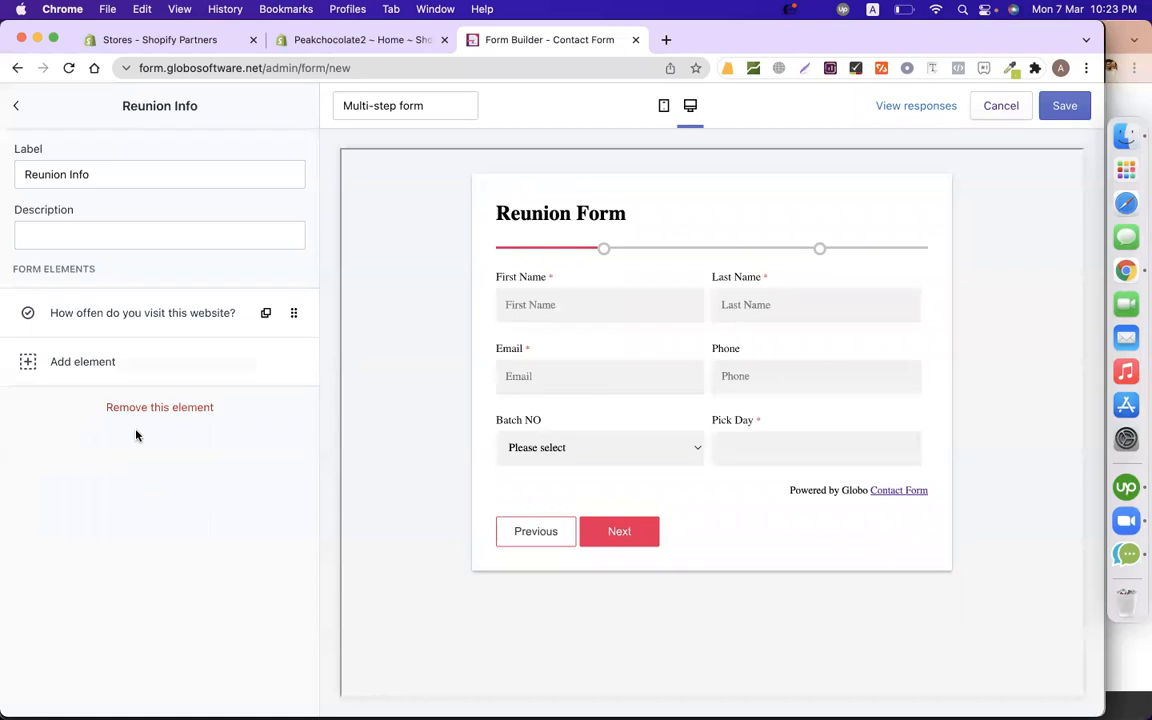
pyautogui.click(126, 316)
pyautogui.click(217, 174)
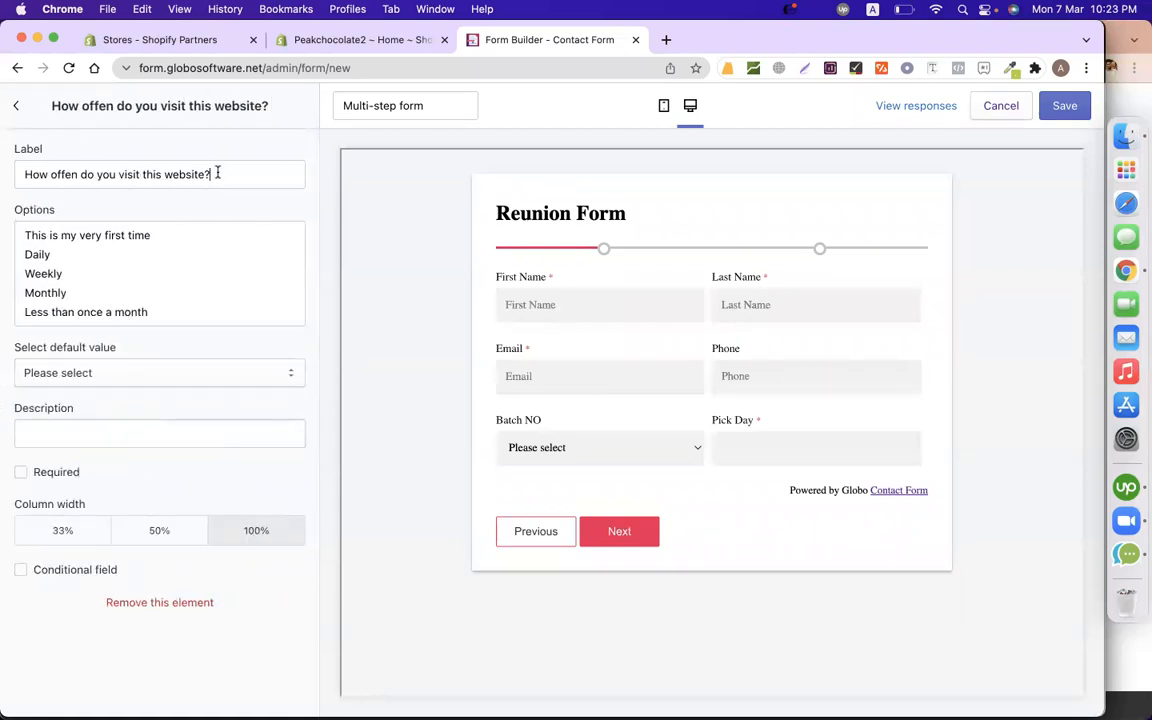
pyautogui.tripleClick(217, 174)
pyautogui.write('How may')
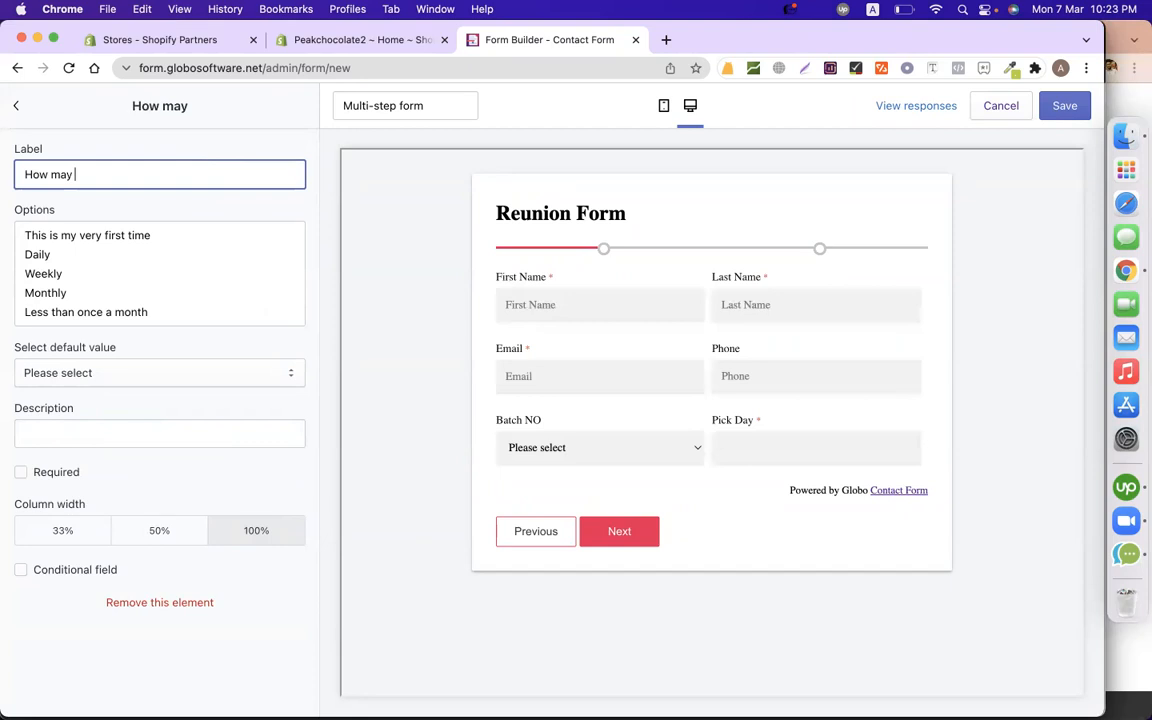
pyautogui.press('BackSpace')
pyautogui.write('ny person will joi')
pyautogui.press('BackSpace')
pyautogui.write('in?')
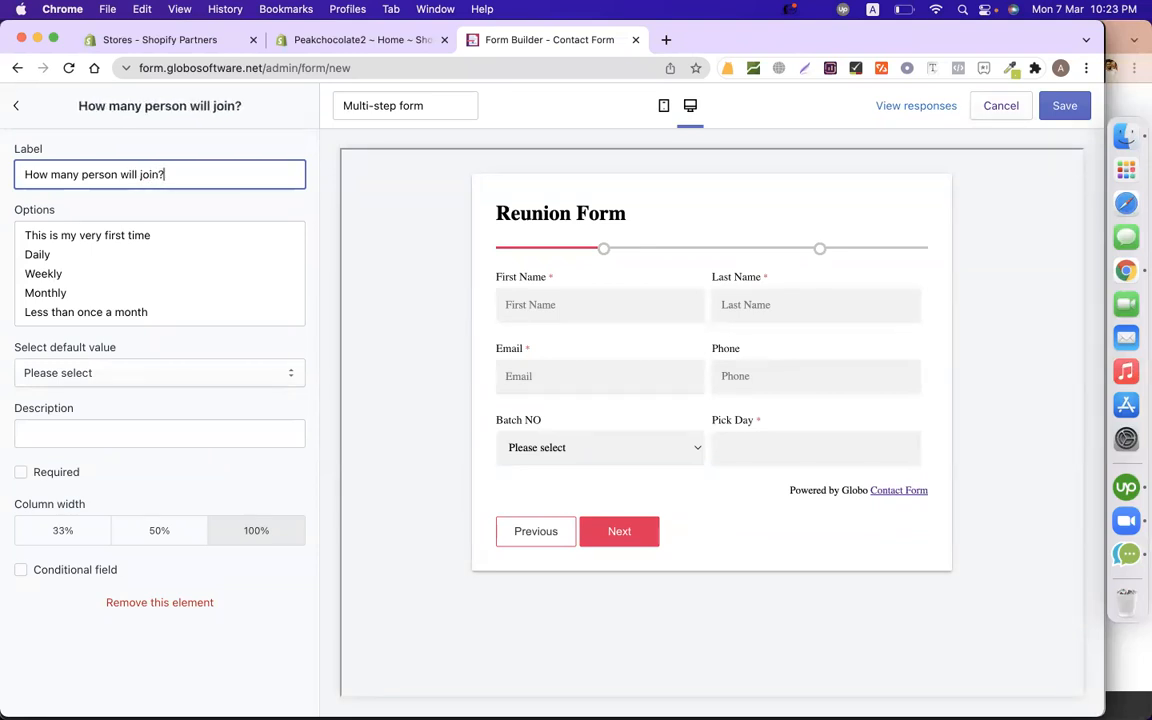
# Replace the options with Myself, Myself With My Husband/ Wife, and Myself With My Husband/ Wife & 1 Child.
pyautogui.click(195, 249)
pyautogui.press('super+a')
pyautogui.write('Mysel')
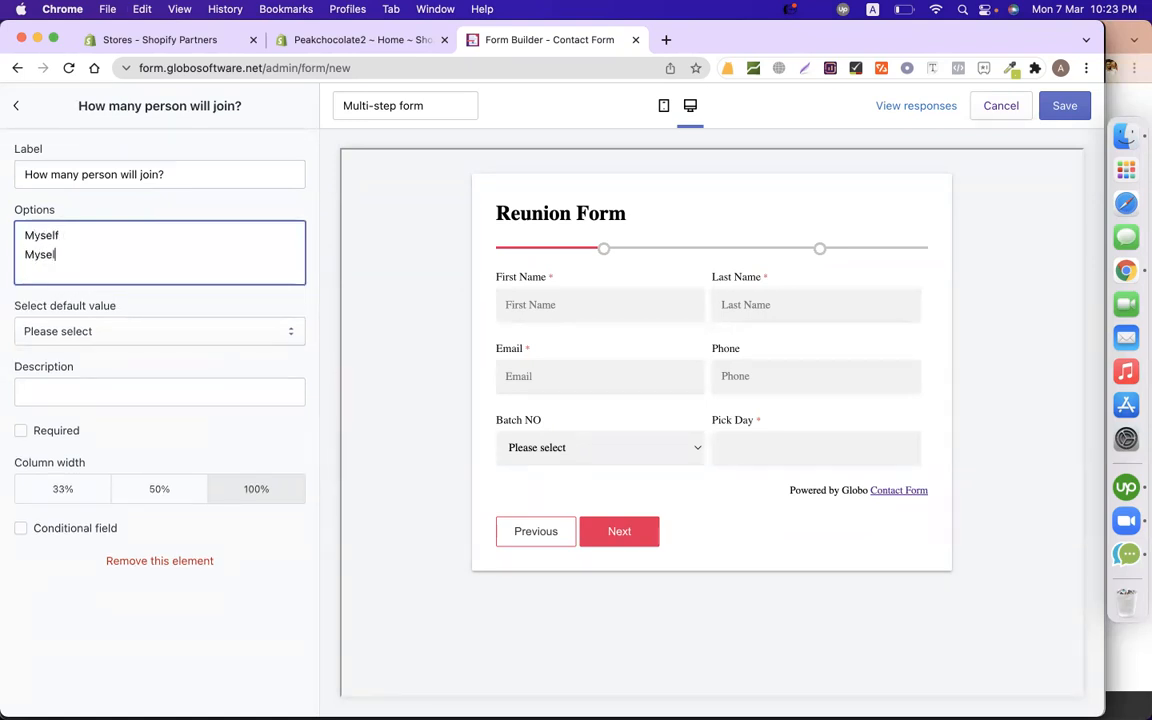
pyautogui.write('f Myself With My Husband/ Wife')
pyautogui.press('Return')
pyautogui.press('Up')
pyautogui.hotkey('shift', 'Down')
pyautogui.press('super+c')
pyautogui.press('Down')
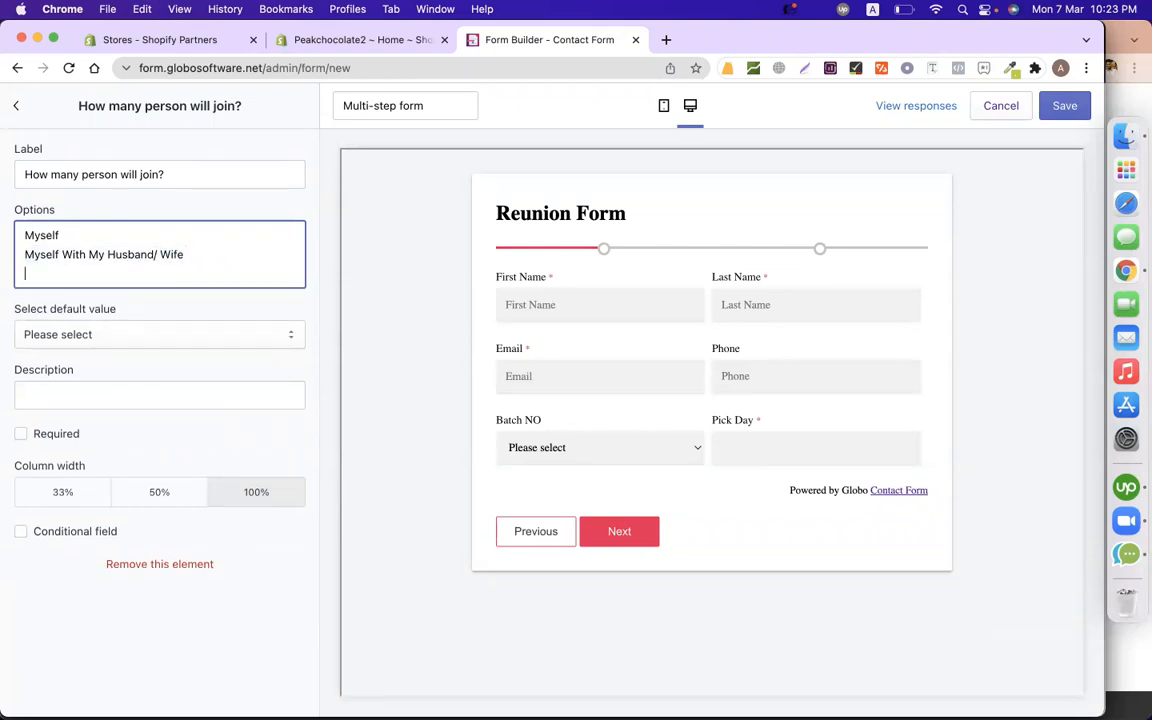
pyautogui.press('super+v')
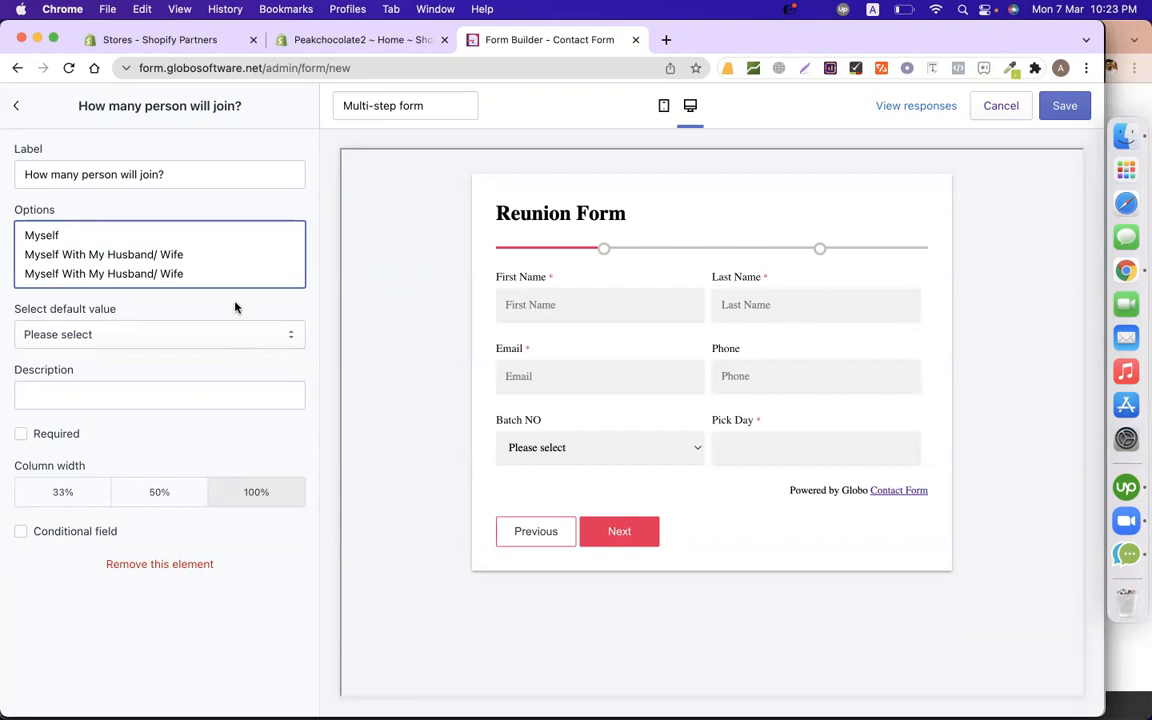
pyautogui.write('& 1 Child')
# Add the '& 2 Child' and '& 3 Child' versions as the fourth and fifth options.
pyautogui.press('super+shift+Left')
pyautogui.press('super+c')
pyautogui.press('Right')
pyautogui.press('Return')
pyautogui.press('super+v')
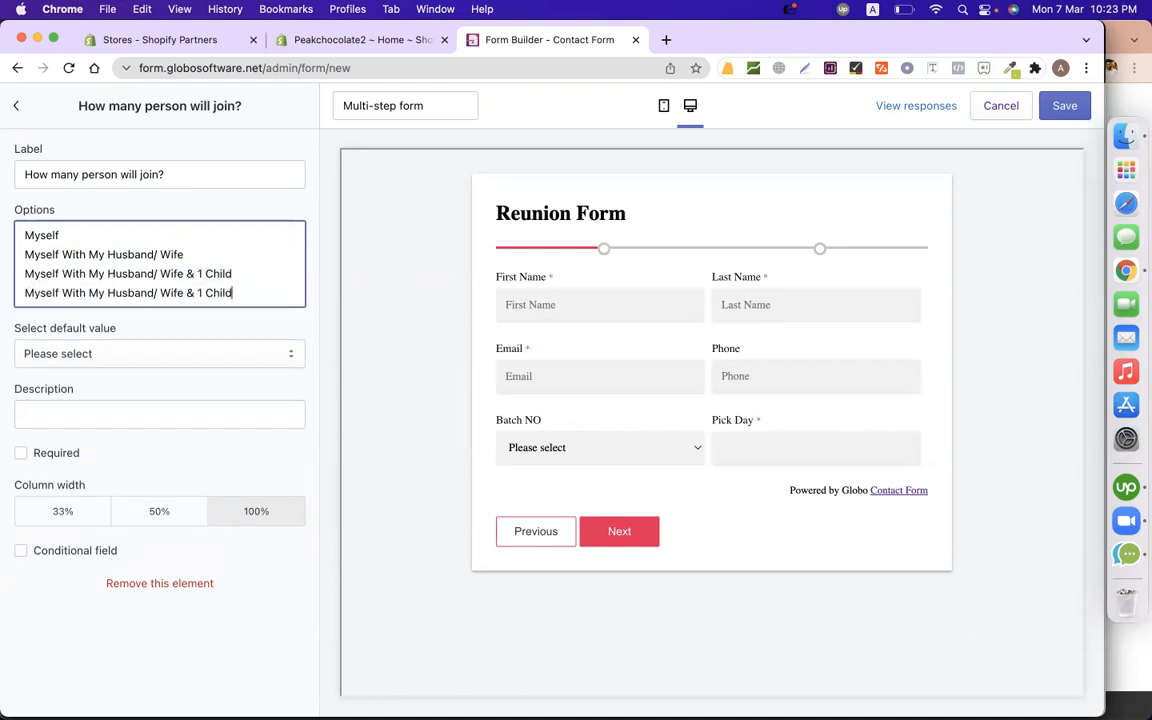
pyautogui.press('Left')
pyautogui.press('Left')
pyautogui.press('Left')
pyautogui.press('Left')
pyautogui.press('BackSpace')
pyautogui.write('2')
pyautogui.press('Return')
pyautogui.press('super+v')
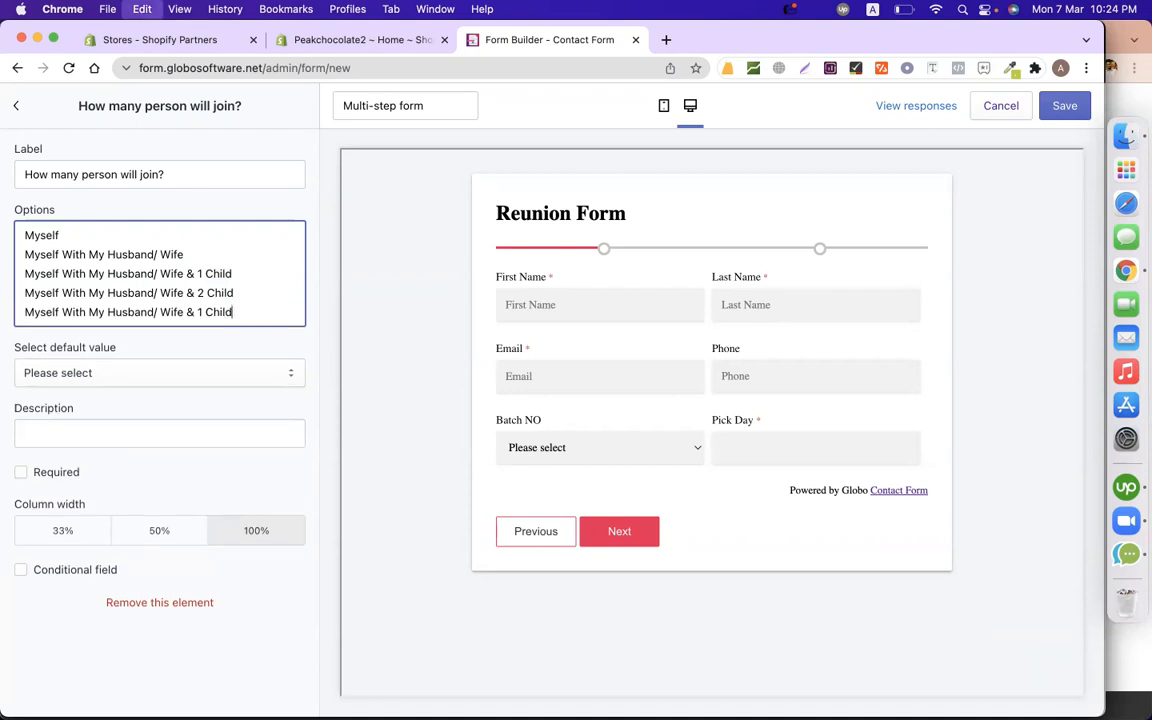
pyautogui.write('3')
pyautogui.click(418, 320)
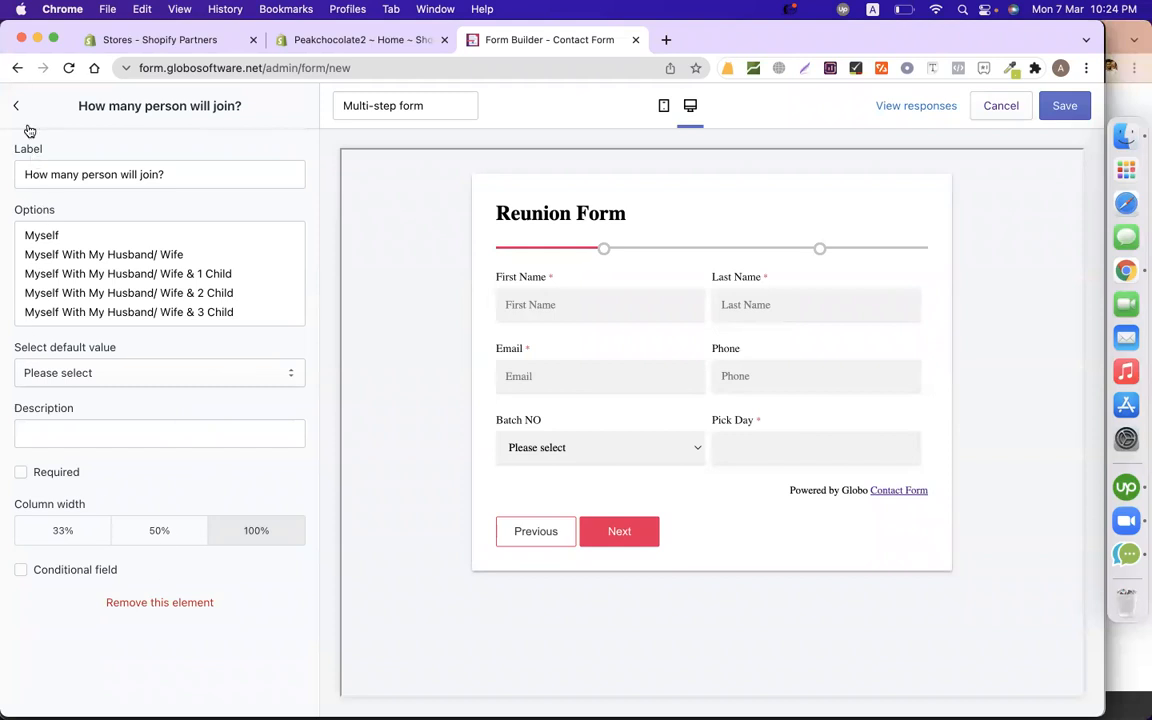
# In the preview, enter a first and last name, the suggested email and a phone number.
pyautogui.click(625, 296)
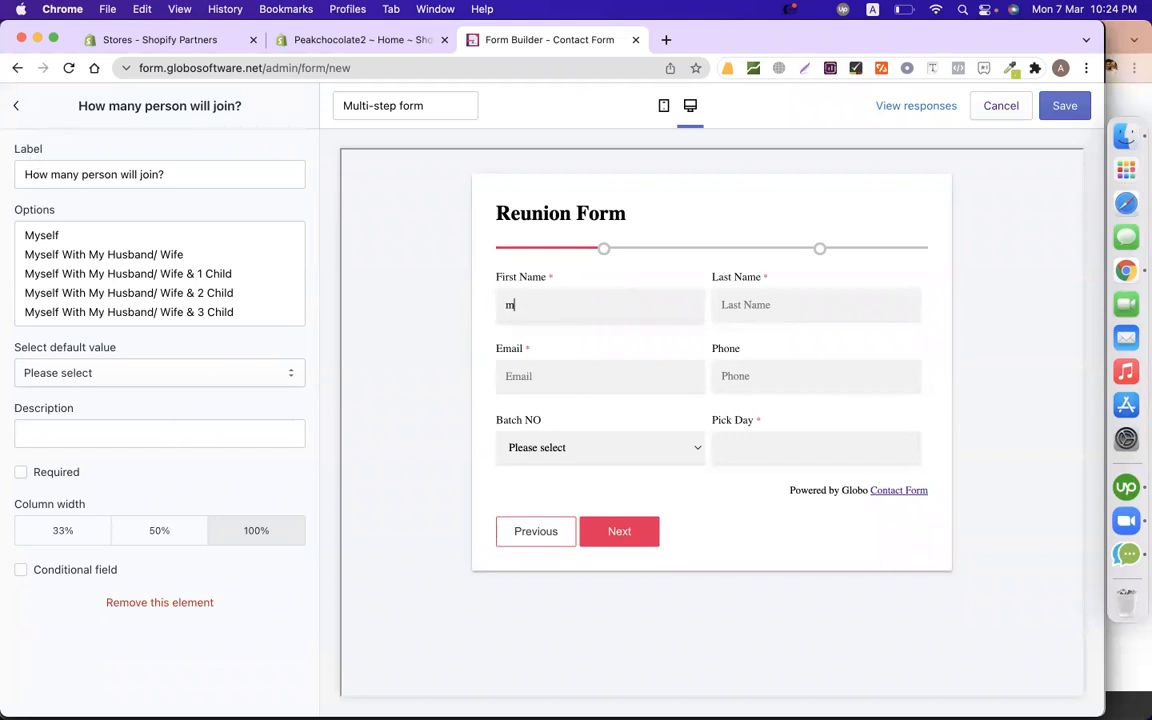
pyautogui.click(803, 307)
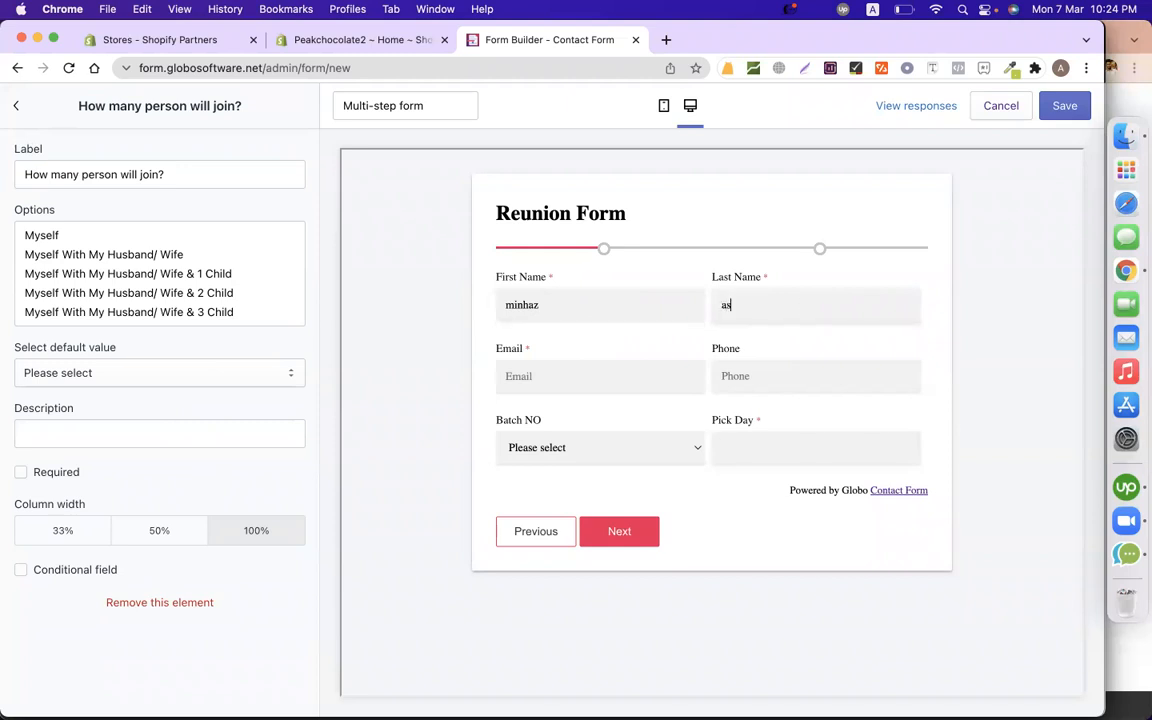
pyautogui.click(629, 389)
pyautogui.click(597, 418)
pyautogui.click(784, 389)
pyautogui.write('876987')
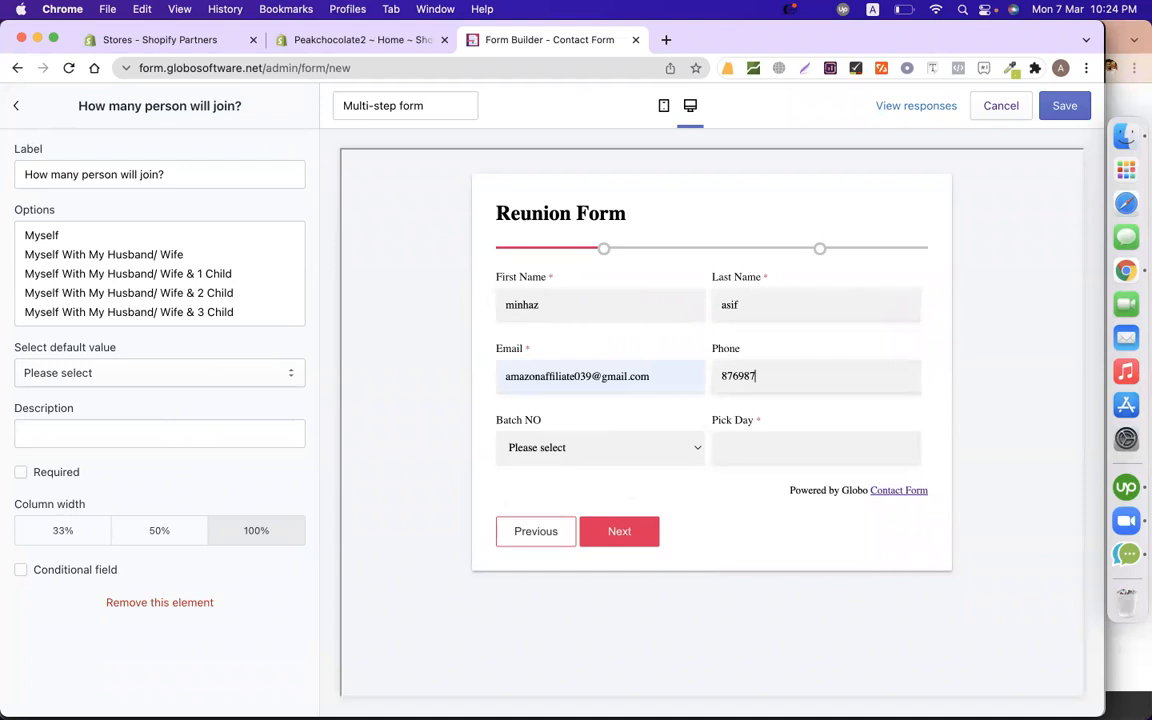
# Choose BATCH-101 and the 7th as Pick Day, go to the next step, then return to Reunion Info.
pyautogui.click(596, 447)
pyautogui.click(595, 466)
pyautogui.click(740, 450)
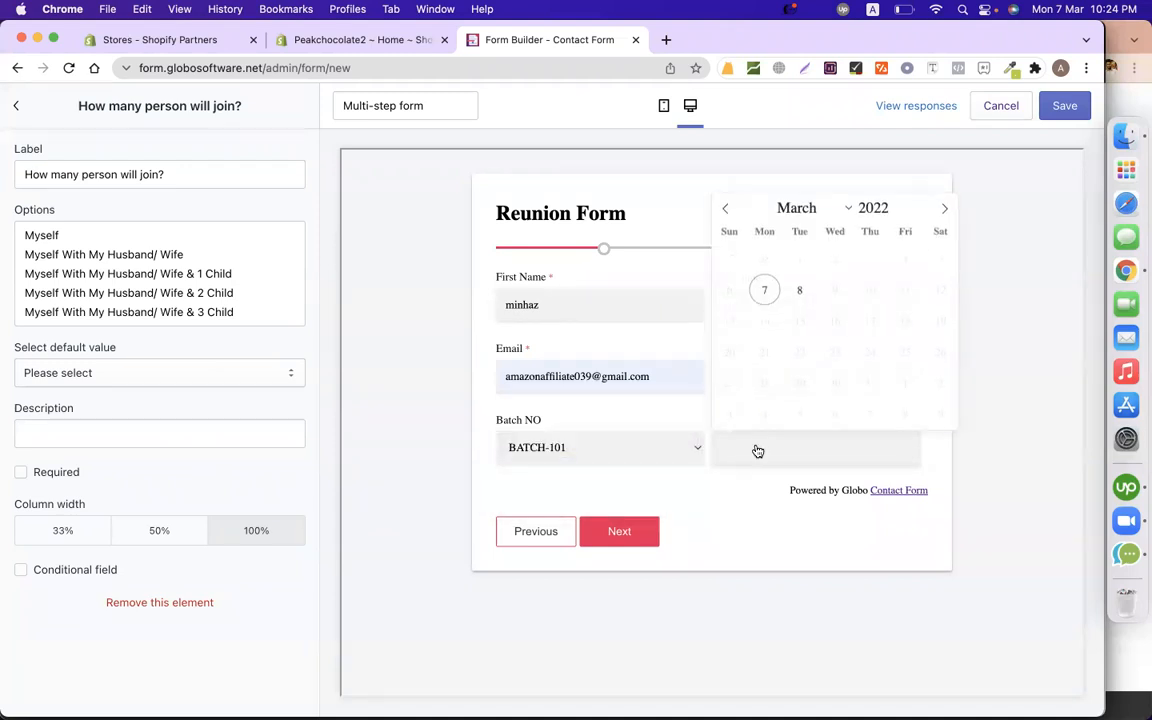
pyautogui.click(764, 288)
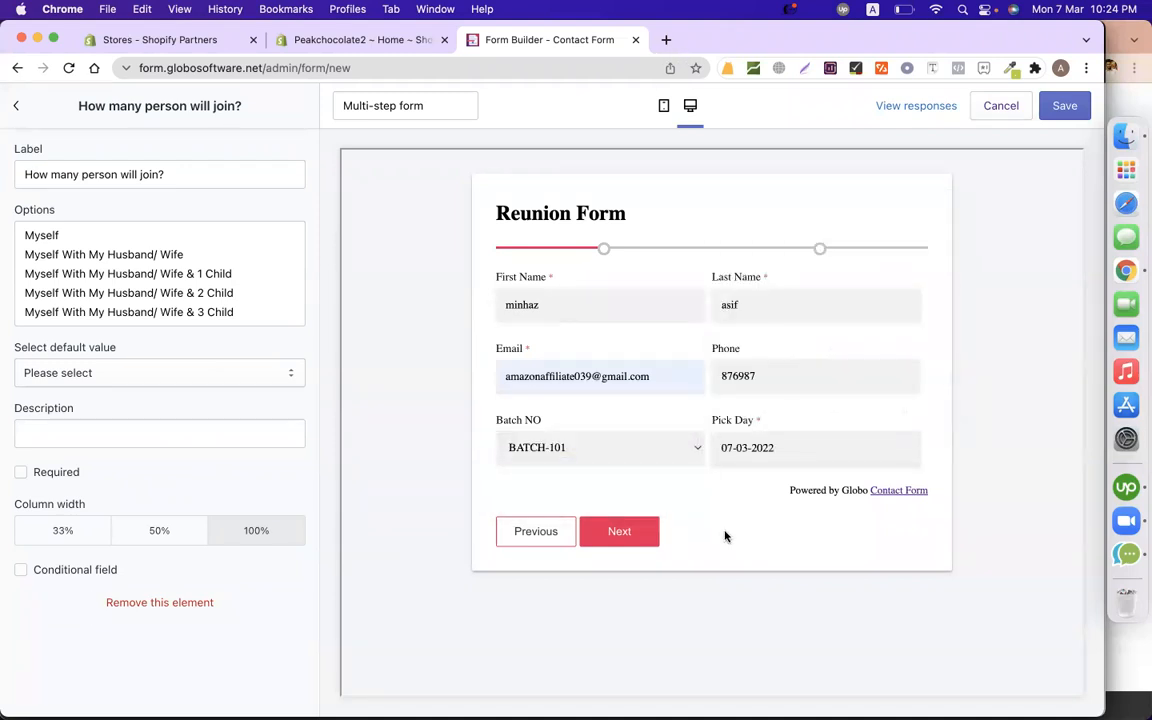
pyautogui.click(652, 532)
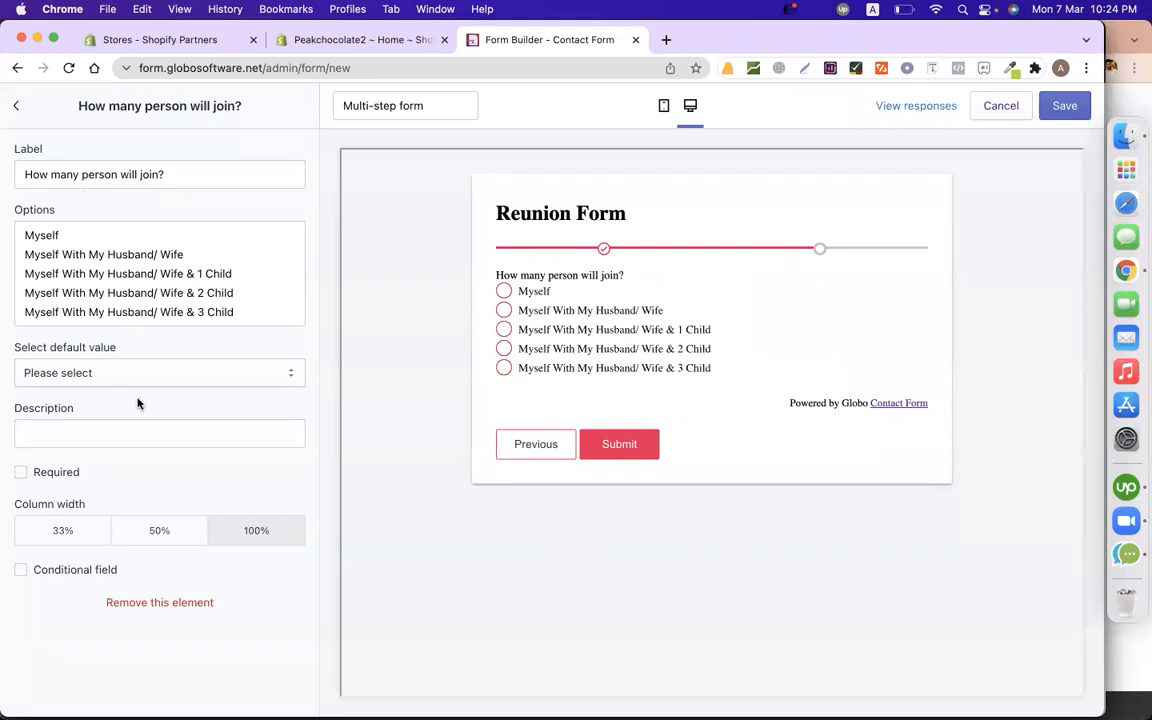
pyautogui.click(16, 105)
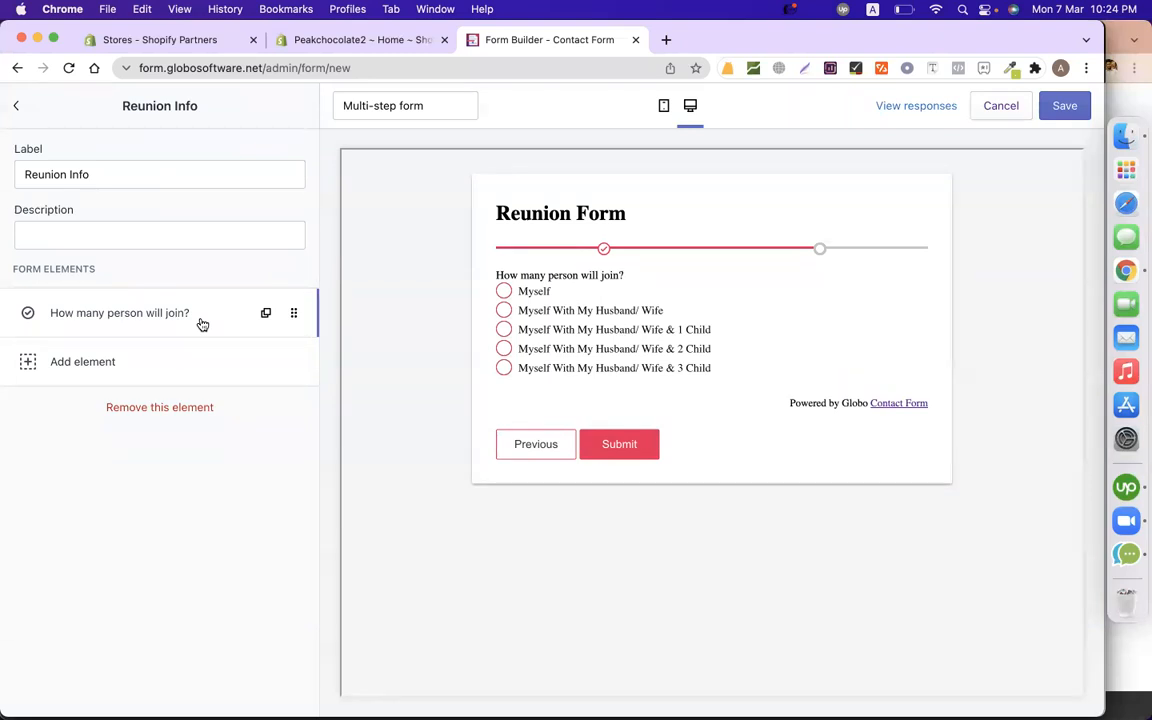
# Add a Checkboxes element to Reunion Info labelled 'Include Lunch ?'.
pyautogui.click(92, 366)
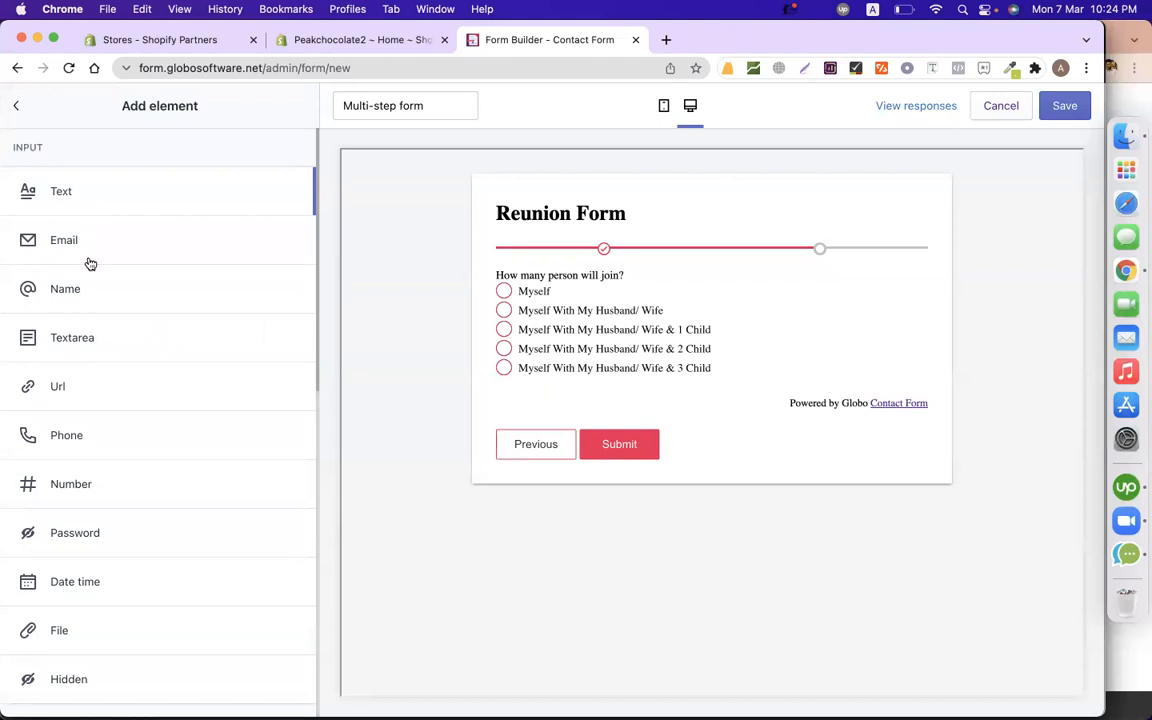
pyautogui.scroll(-5, 134, 442)
pyautogui.scroll(-2, 134, 448)
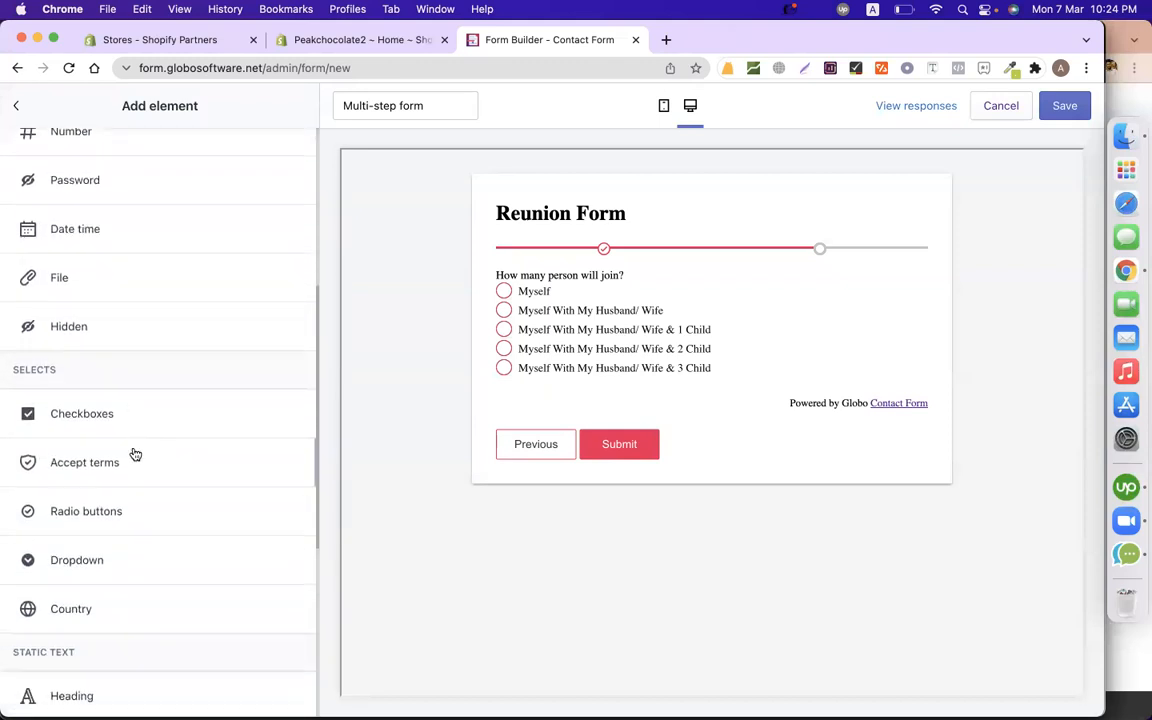
pyautogui.scroll(-3, 149, 524)
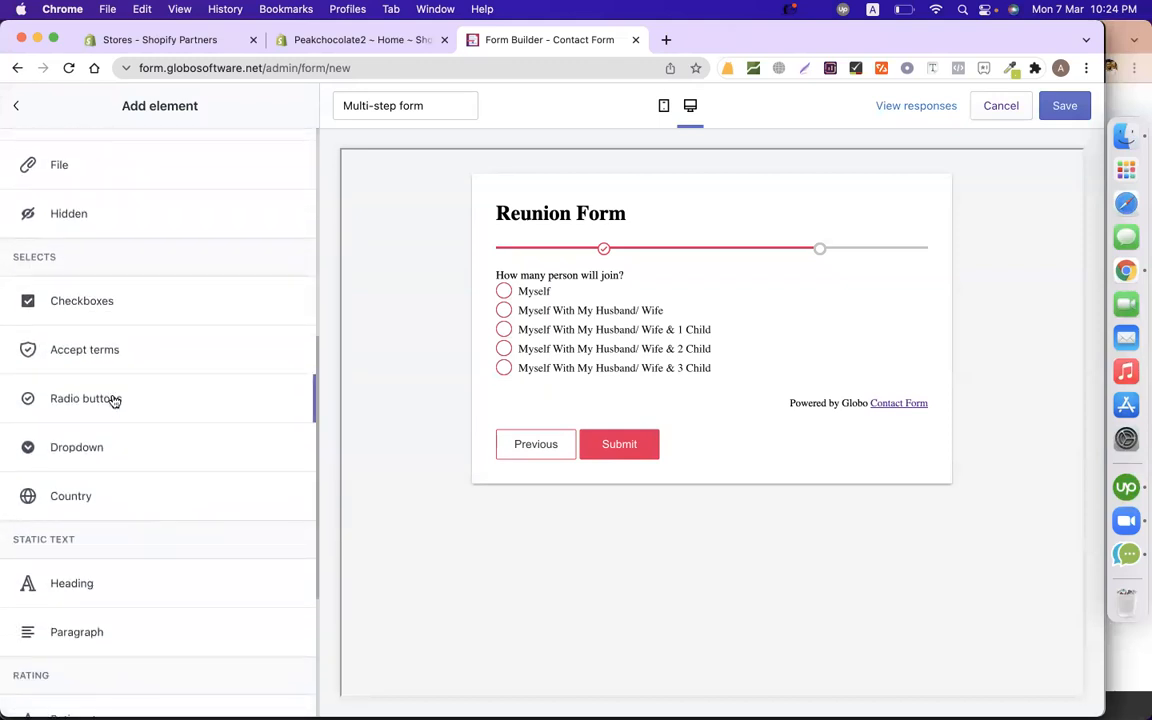
pyautogui.click(107, 303)
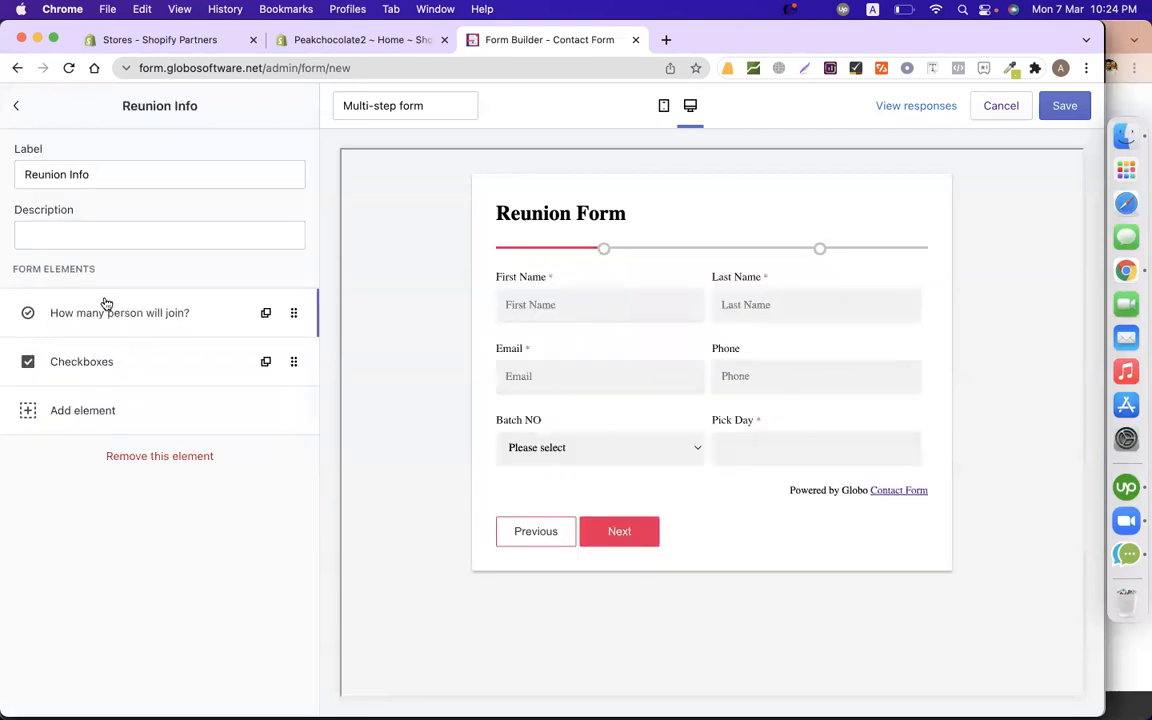
pyautogui.click(132, 360)
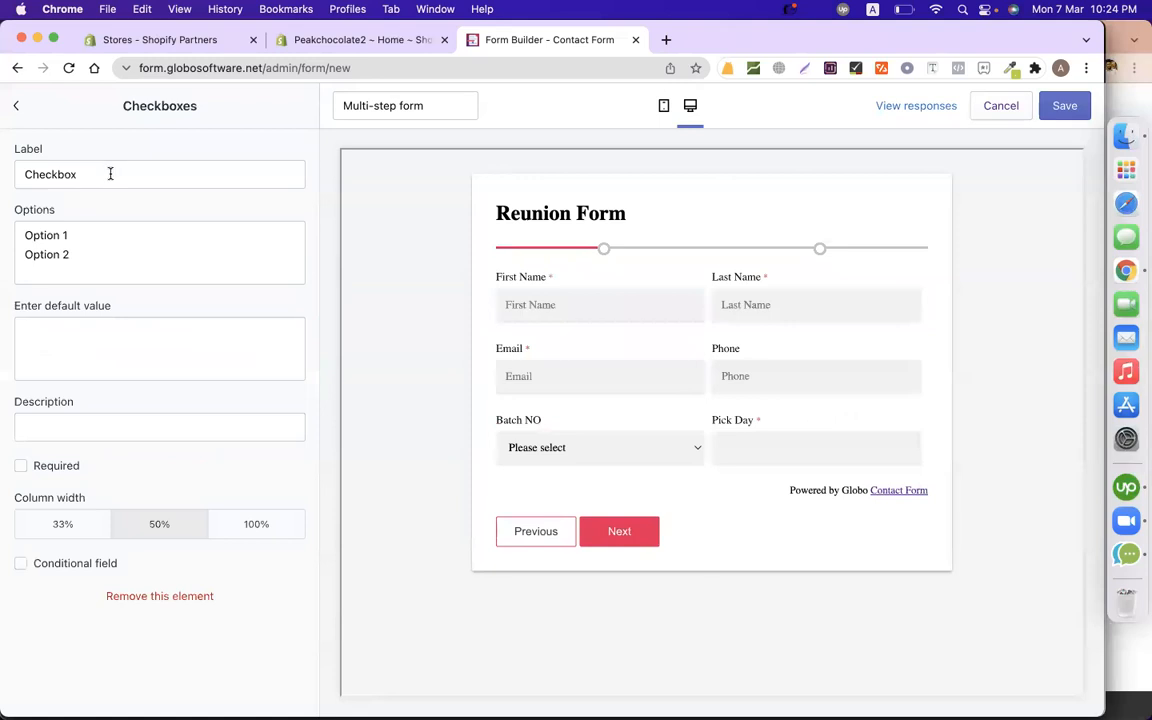
pyautogui.click(109, 174)
pyautogui.press('super+a')
pyautogui.write('In')
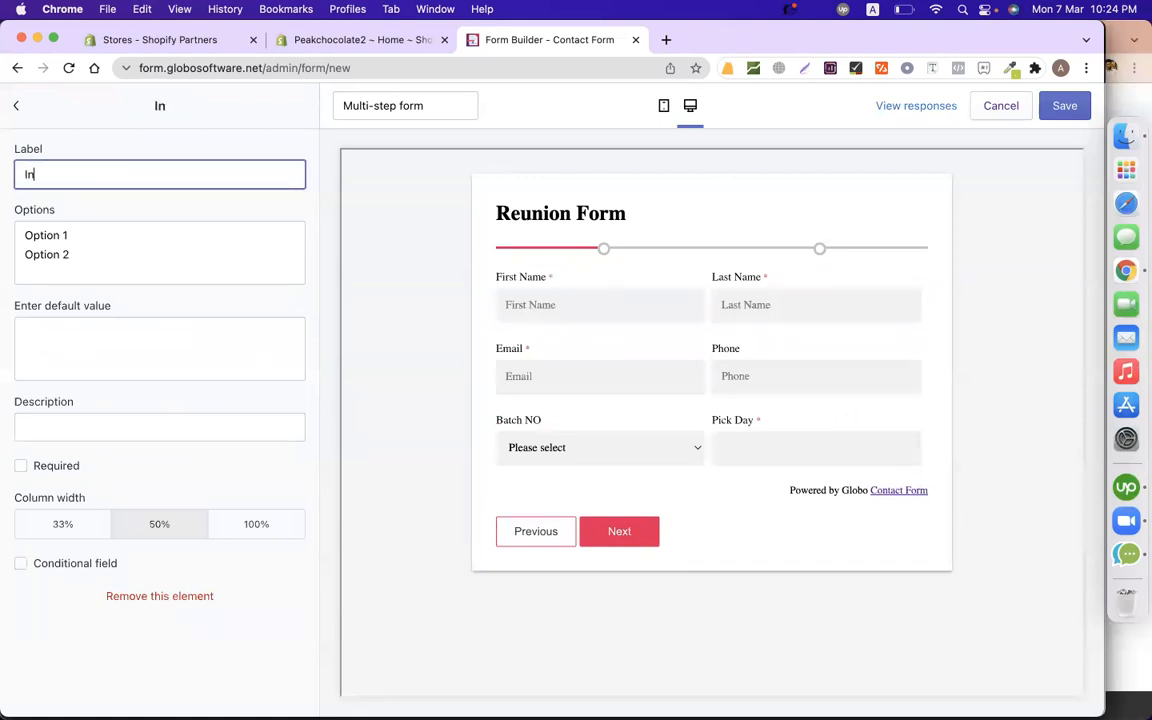
pyautogui.write('clude Lu')
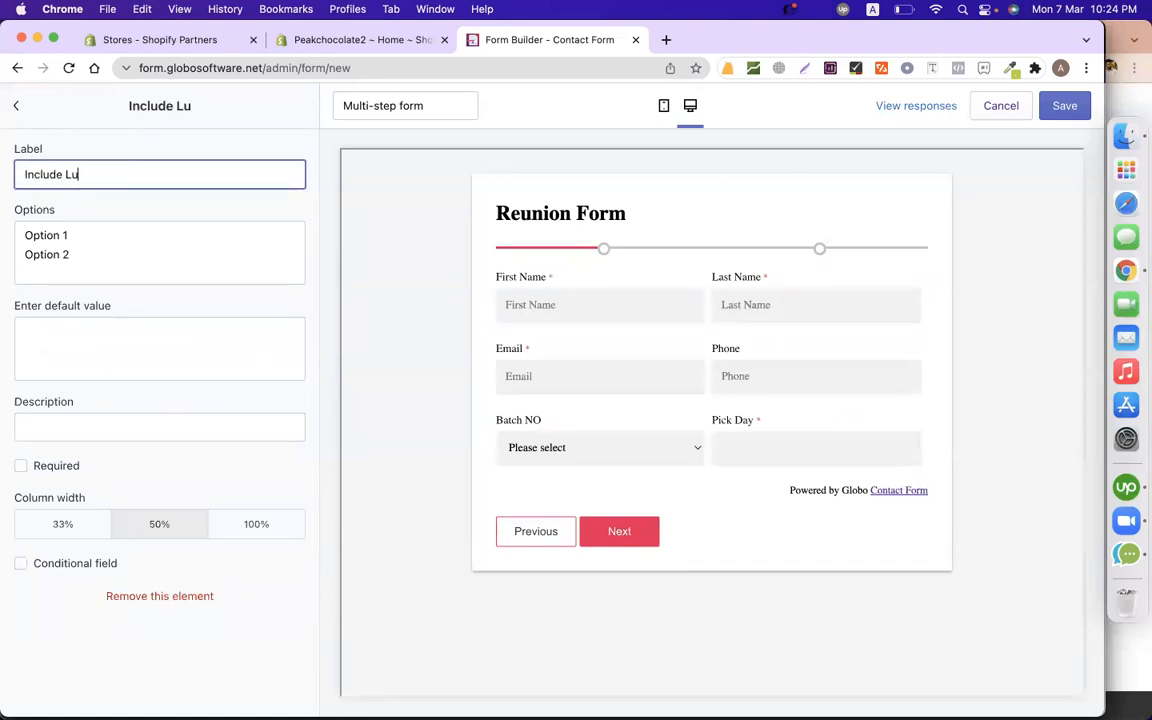
pyautogui.write('nch ?')
# Replace the checkbox options with YES and NO, then go back to the step.
pyautogui.click(76, 255)
pyautogui.press('super+a')
pyautogui.write('YES')
pyautogui.press('Return')
pyautogui.write('NO')
pyautogui.click(431, 358)
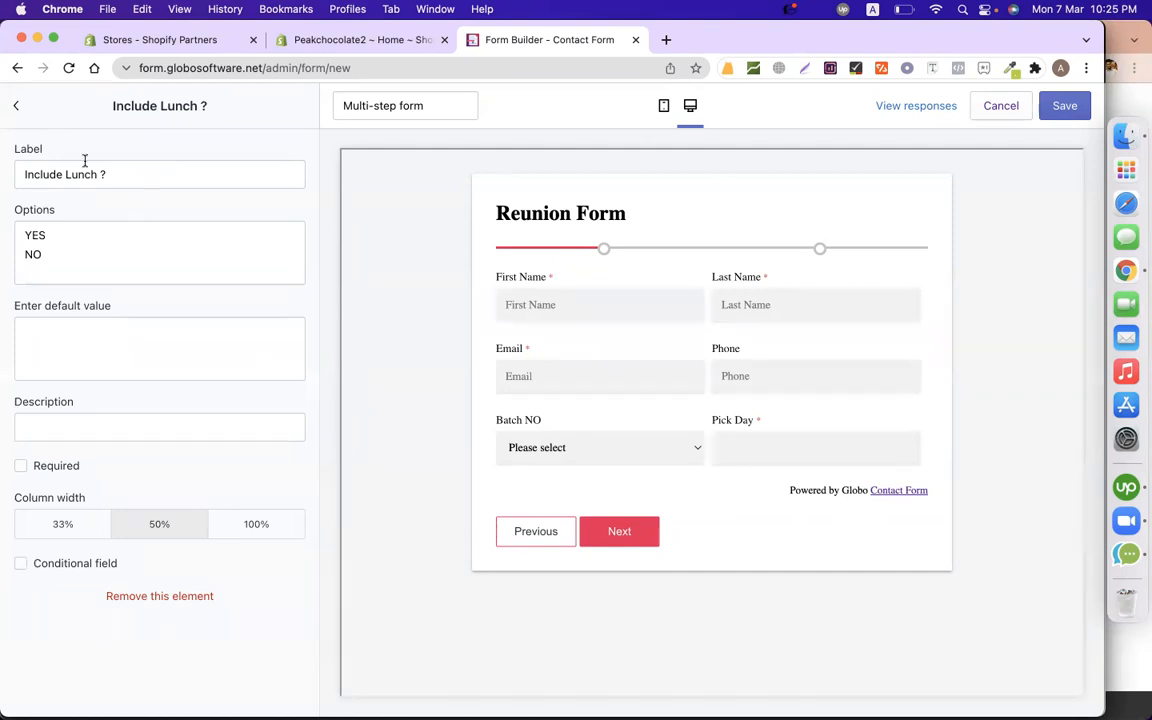
pyautogui.click(18, 106)
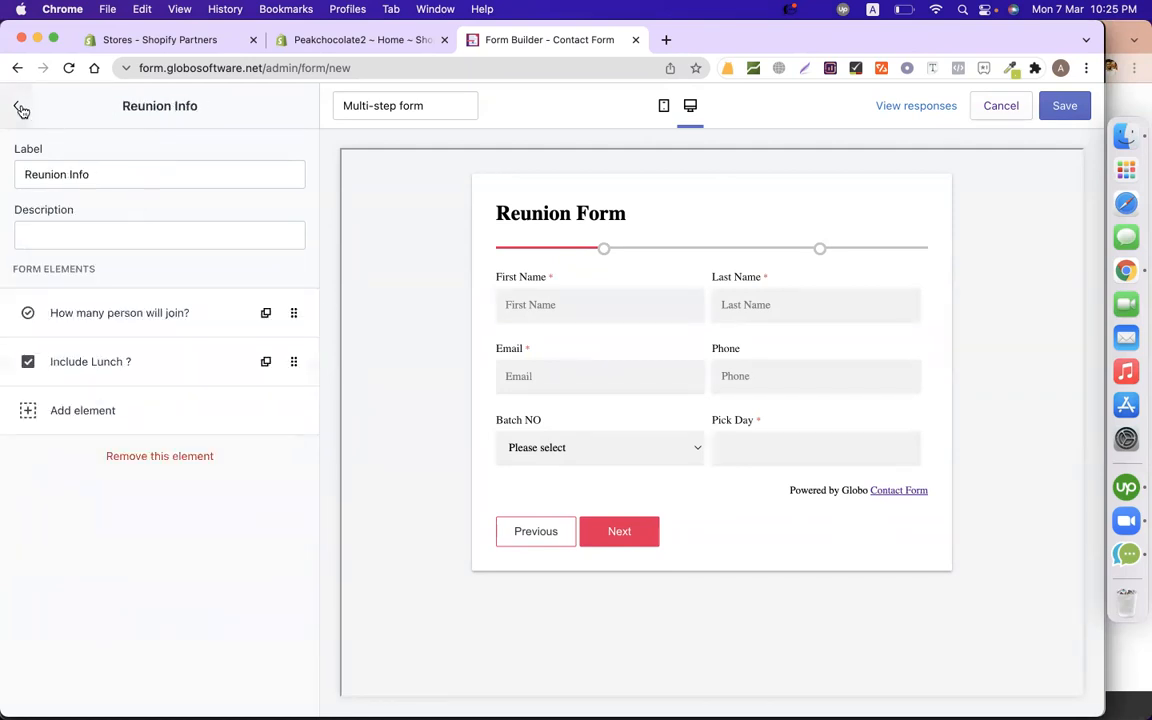
# Add a Radio buttons element to Reunion Info labelled 'Will You Take T-Shirt?'.
pyautogui.click(90, 413)
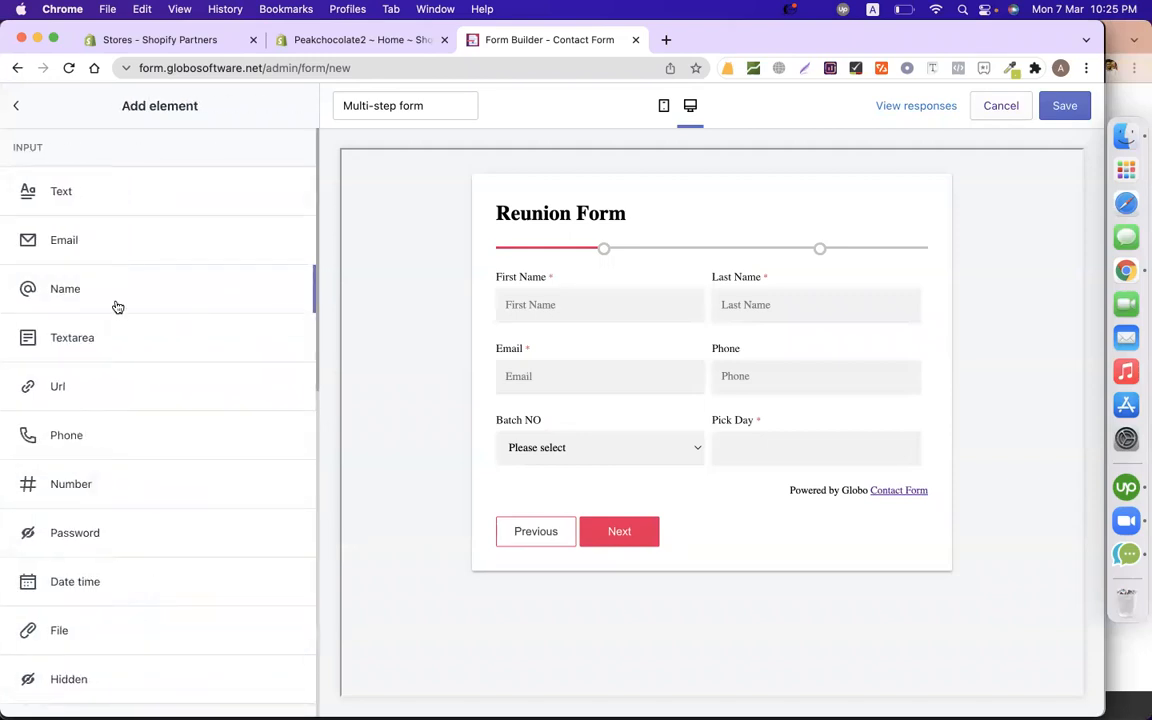
pyautogui.scroll(-5, 117, 491)
pyautogui.scroll(-5, 117, 494)
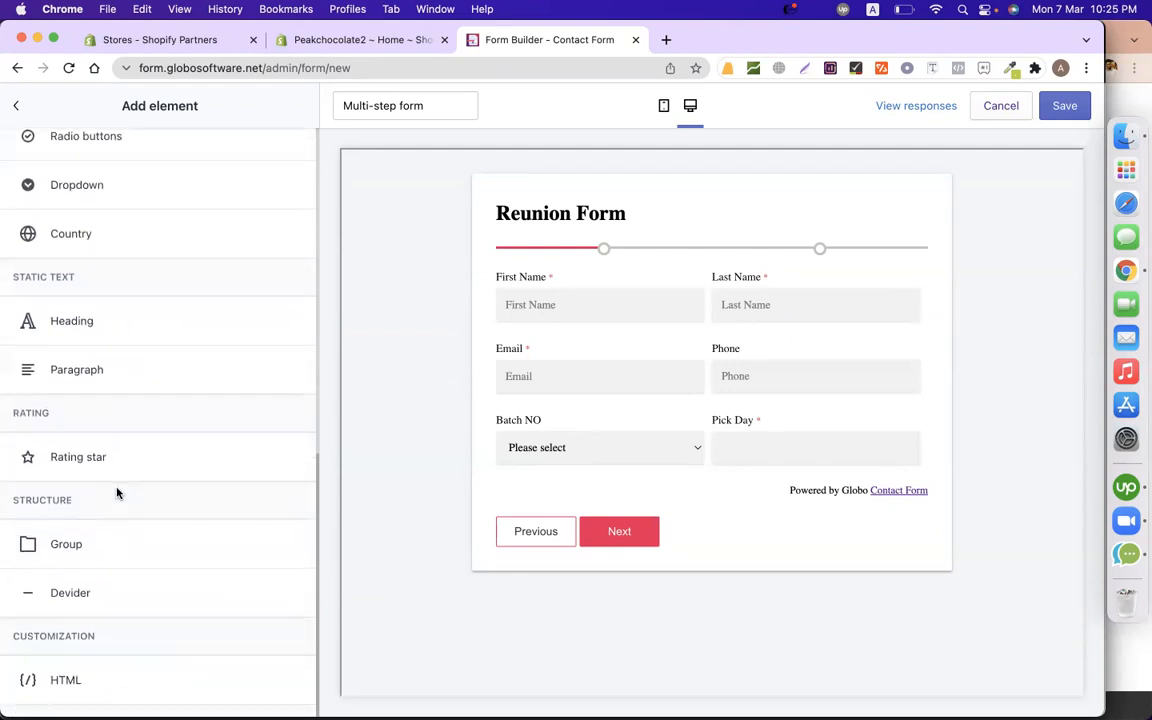
pyautogui.scroll(7, 93, 473)
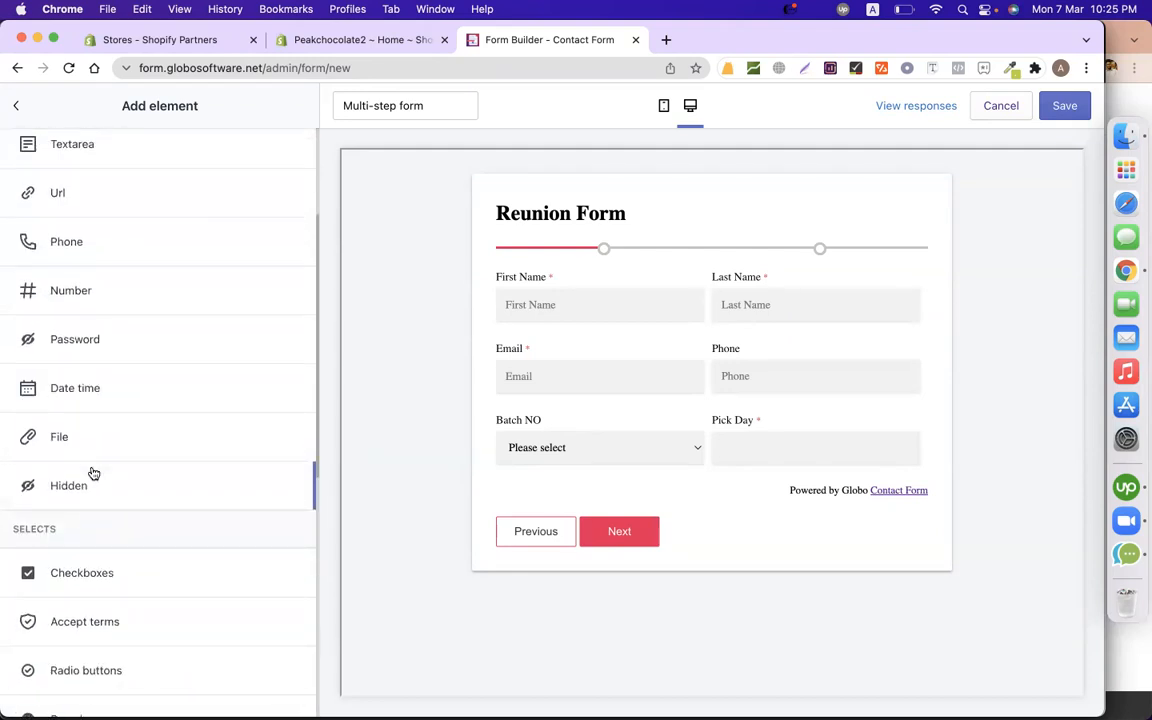
pyautogui.scroll(2, 93, 473)
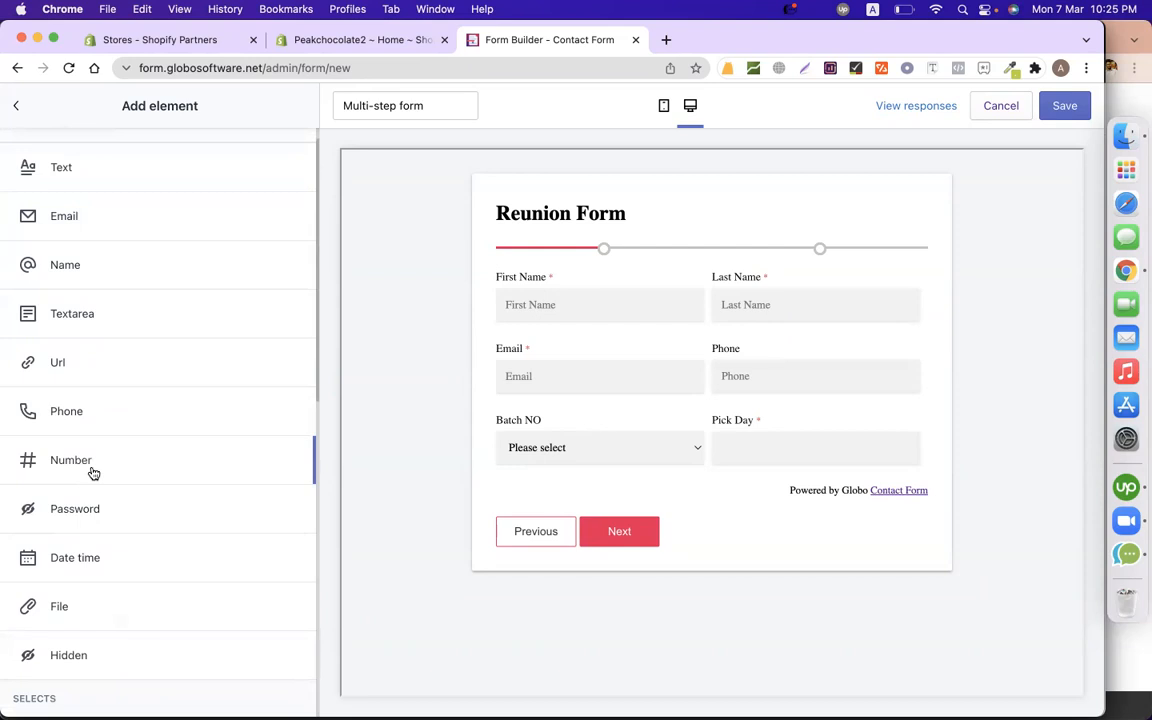
pyautogui.scroll(-4, 93, 473)
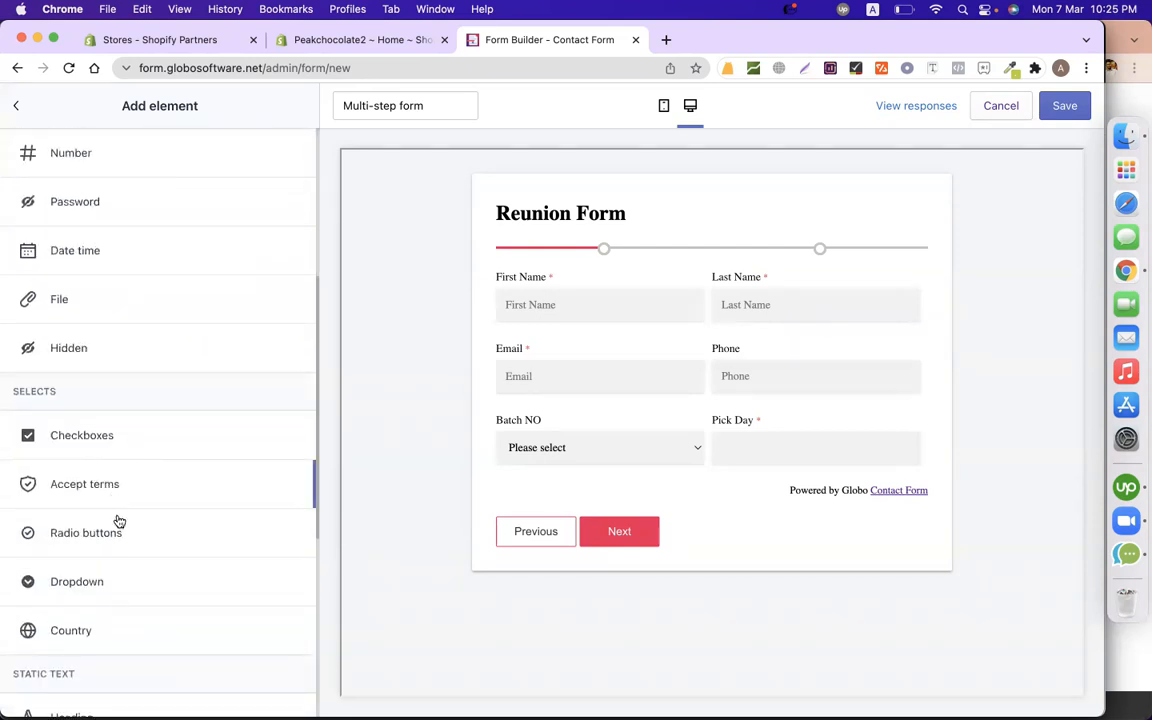
pyautogui.click(108, 535)
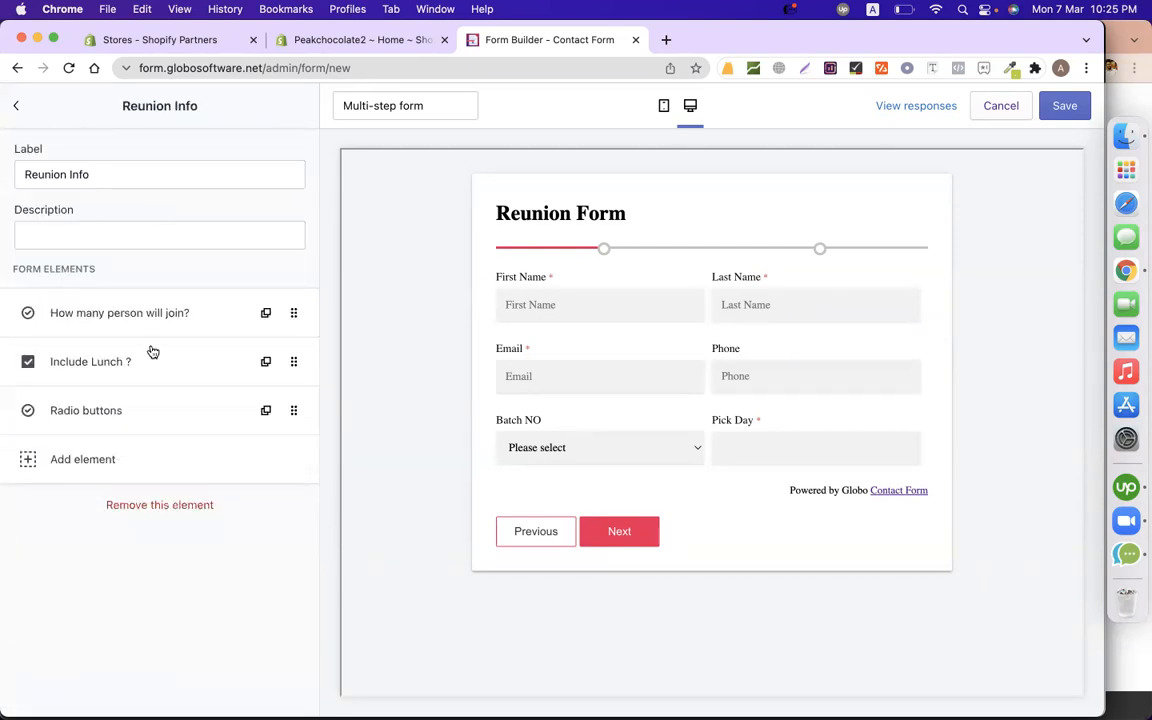
pyautogui.click(146, 410)
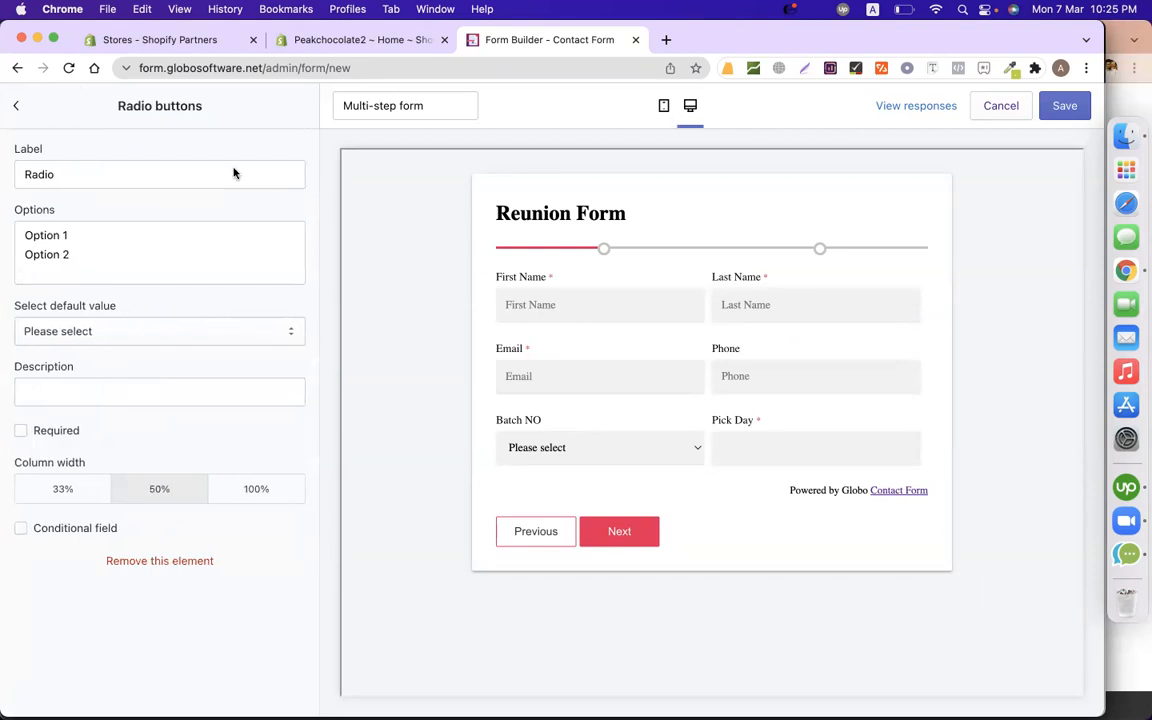
pyautogui.click(157, 169)
pyautogui.press('super+a')
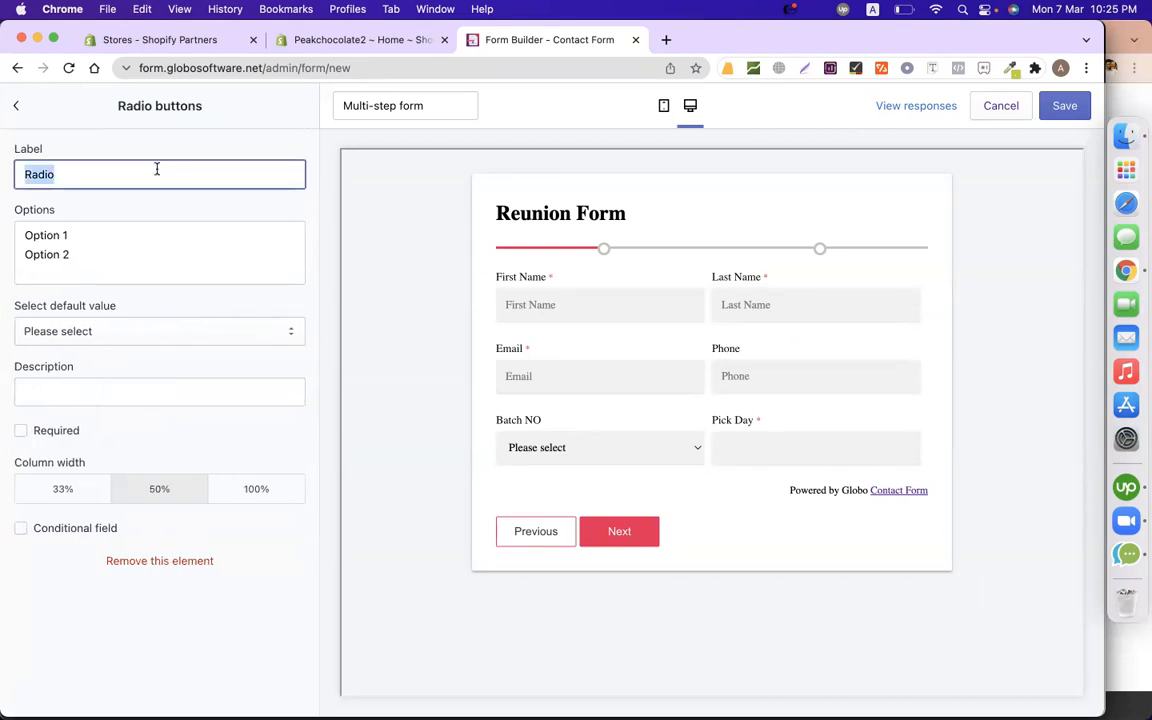
pyautogui.write('Will Y')
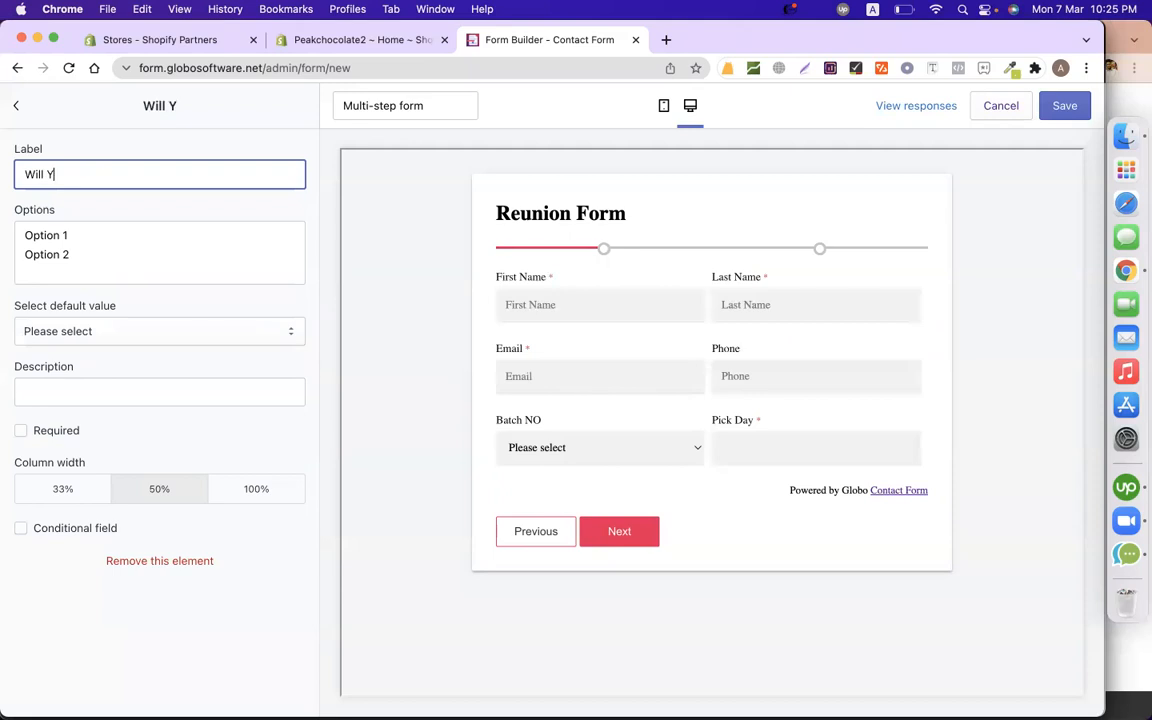
pyautogui.write('ou Ta')
pyautogui.write('ke T-Shi')
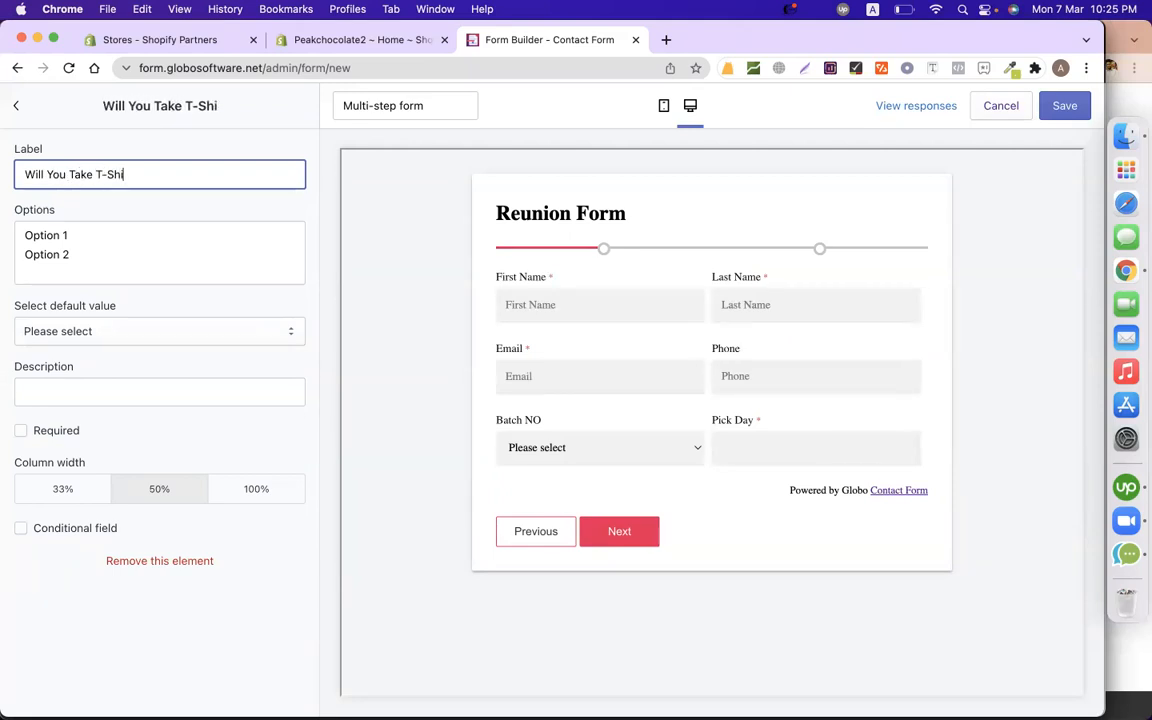
pyautogui.write('rt?')
# Replace the placeholder answers with YES and a second line typed 'NPO', then go back.
pyautogui.click(148, 262)
pyautogui.press('super+a')
pyautogui.write('YES')
pyautogui.press('Return')
pyautogui.write('N')
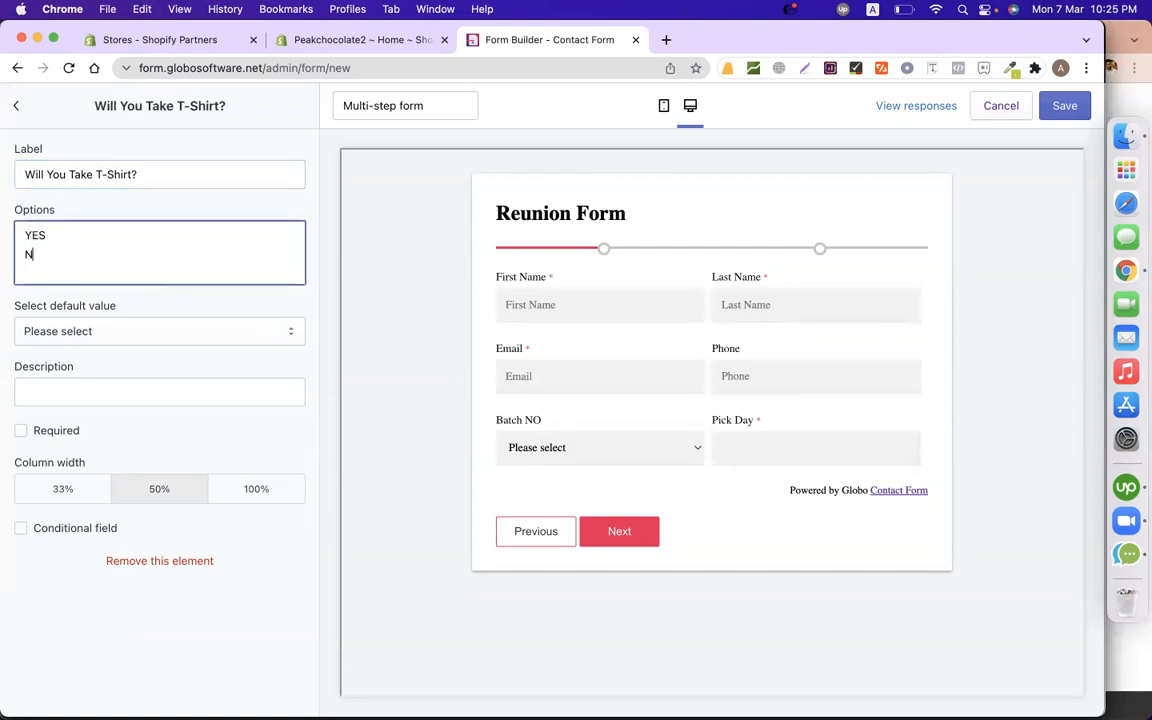
pyautogui.write('PO')
pyautogui.click(22, 107)
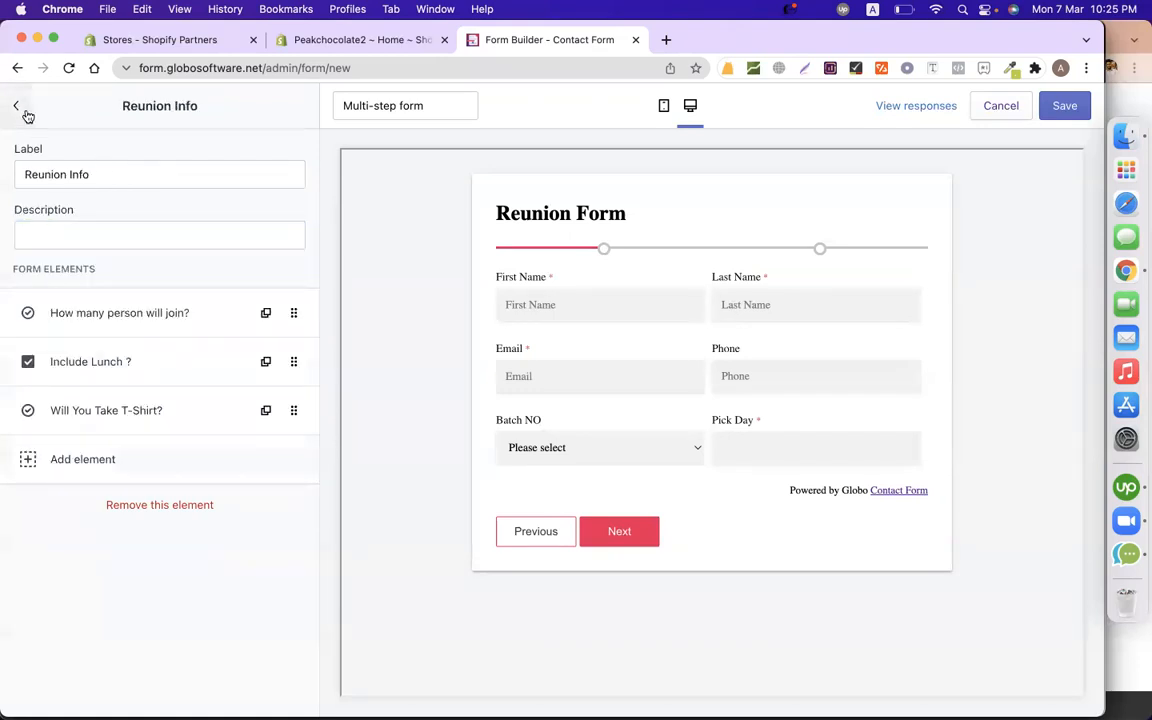
# Review the Mail settings' customer Auto Responder and Admin notification email, then return to Settings.
pyautogui.click(16, 122)
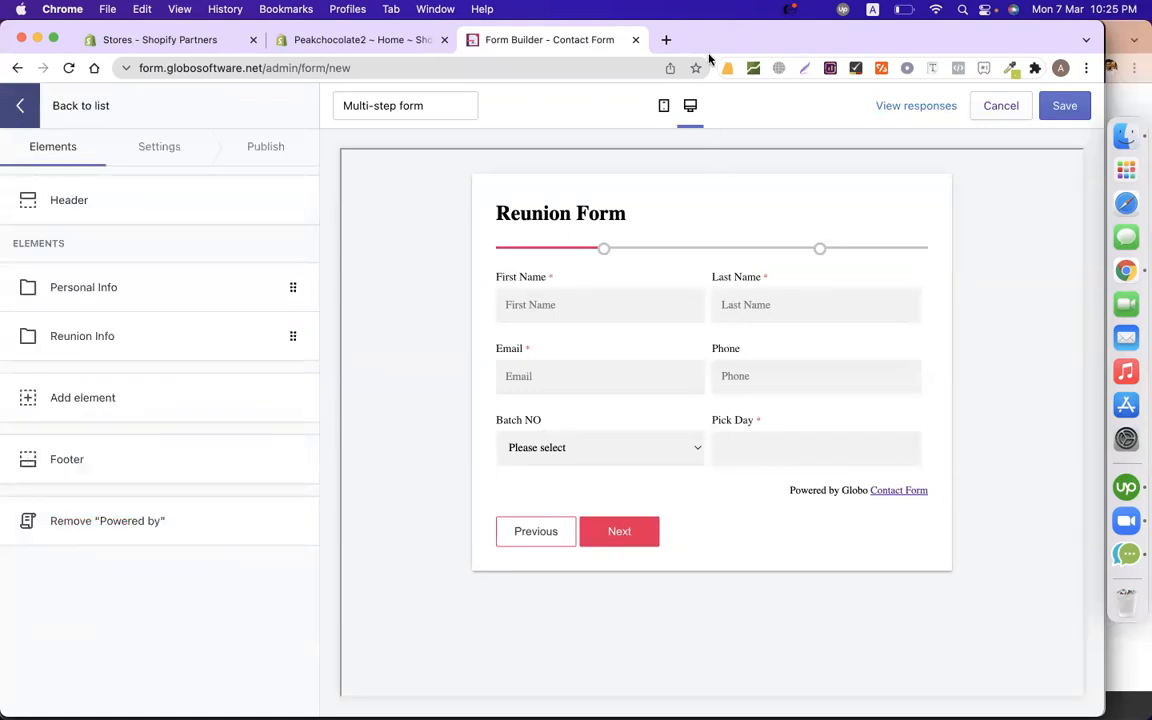
pyautogui.click(159, 158)
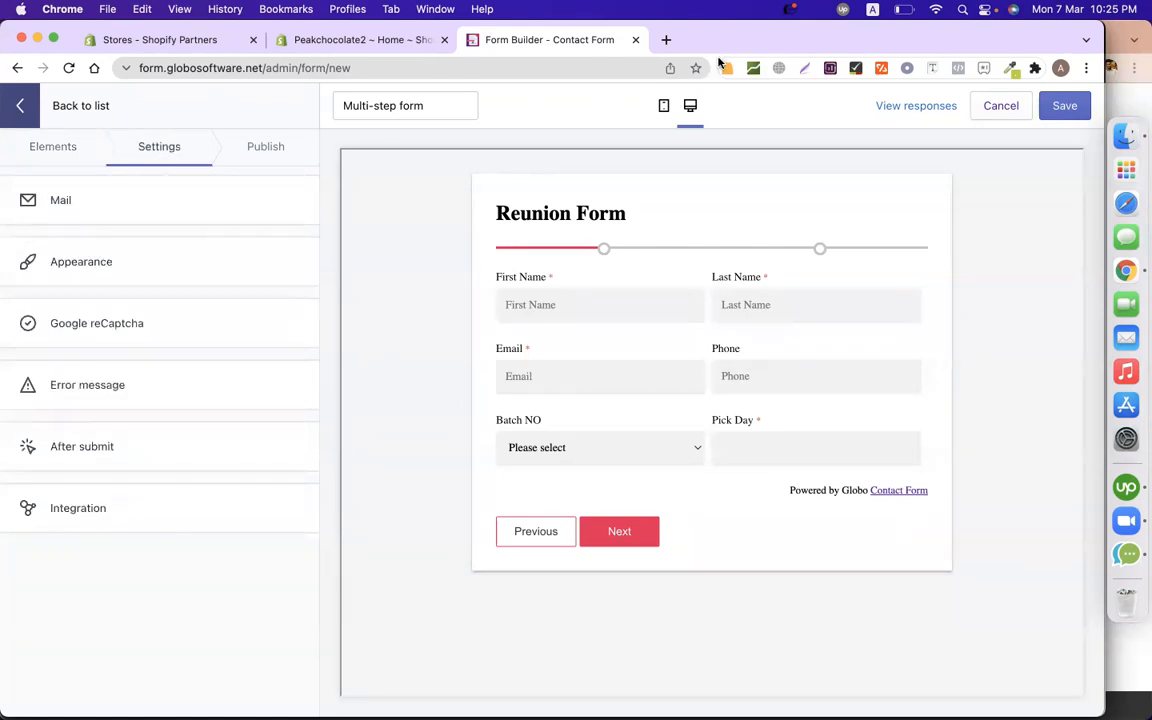
pyautogui.click(162, 205)
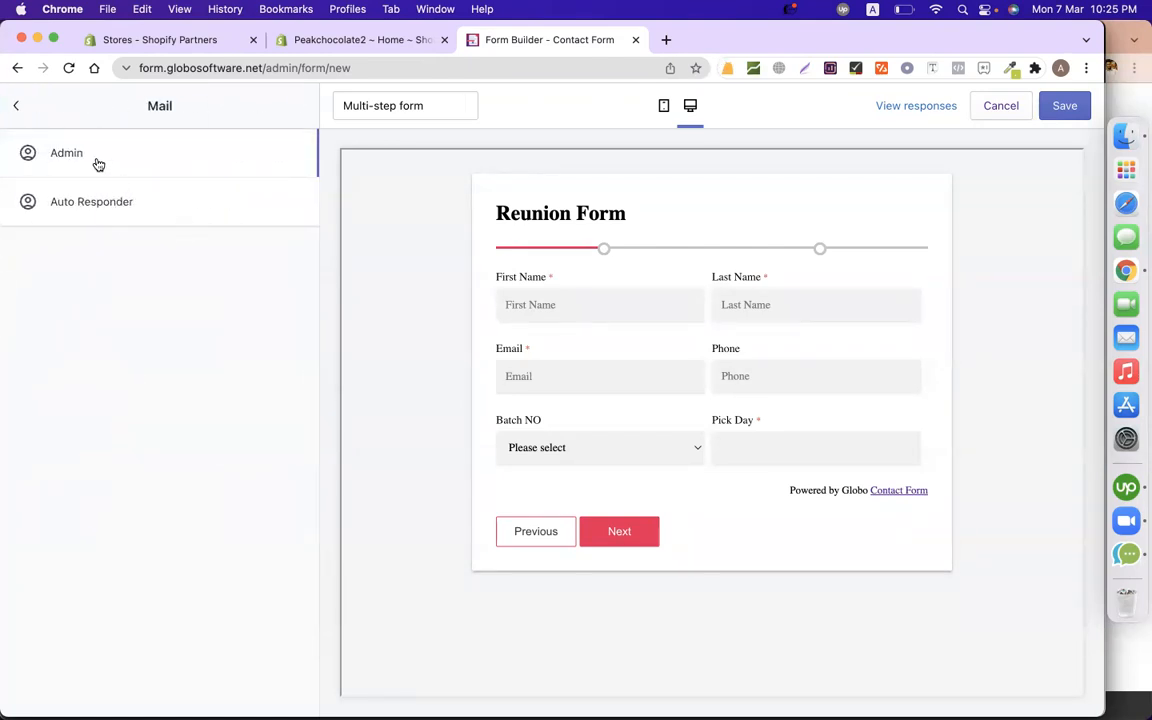
pyautogui.click(102, 201)
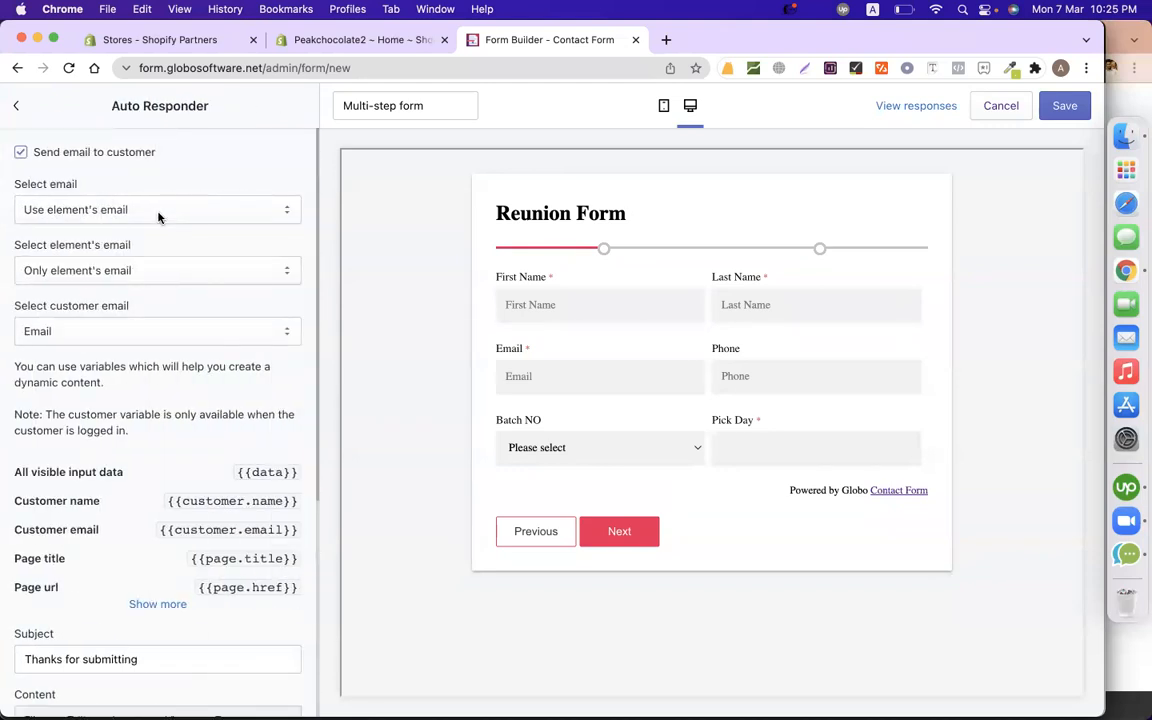
pyautogui.click(16, 105)
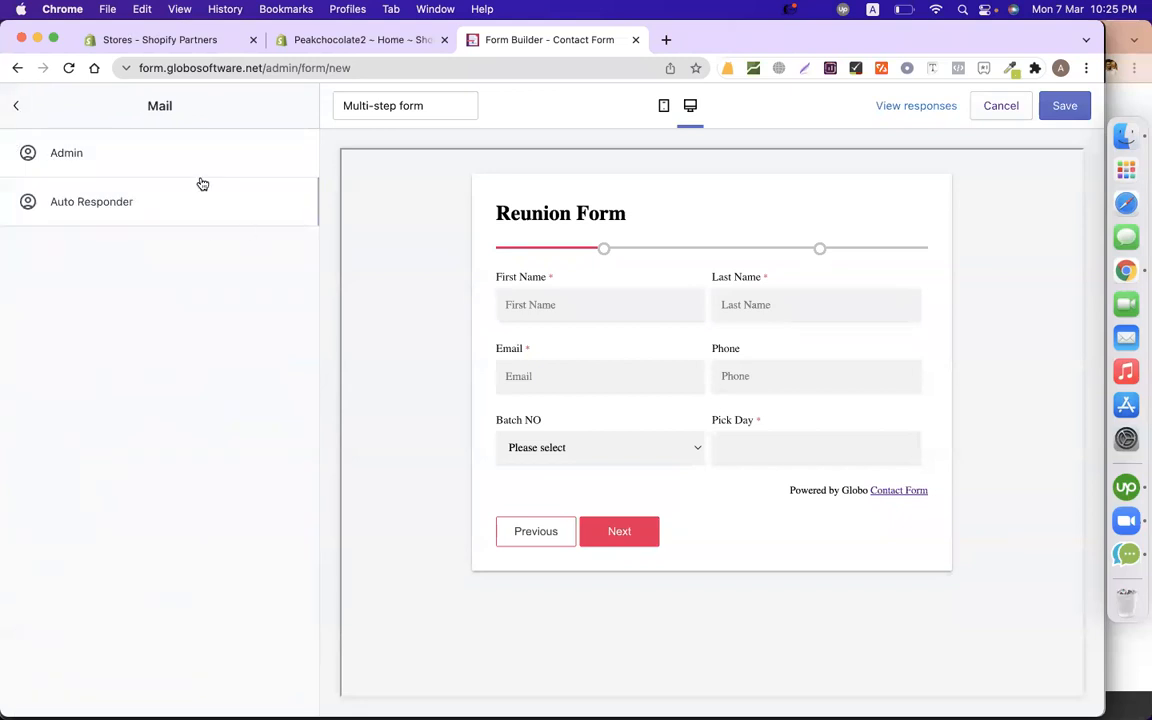
pyautogui.click(168, 153)
pyautogui.moveTo(187, 162); pyautogui.dragTo(8, 160)
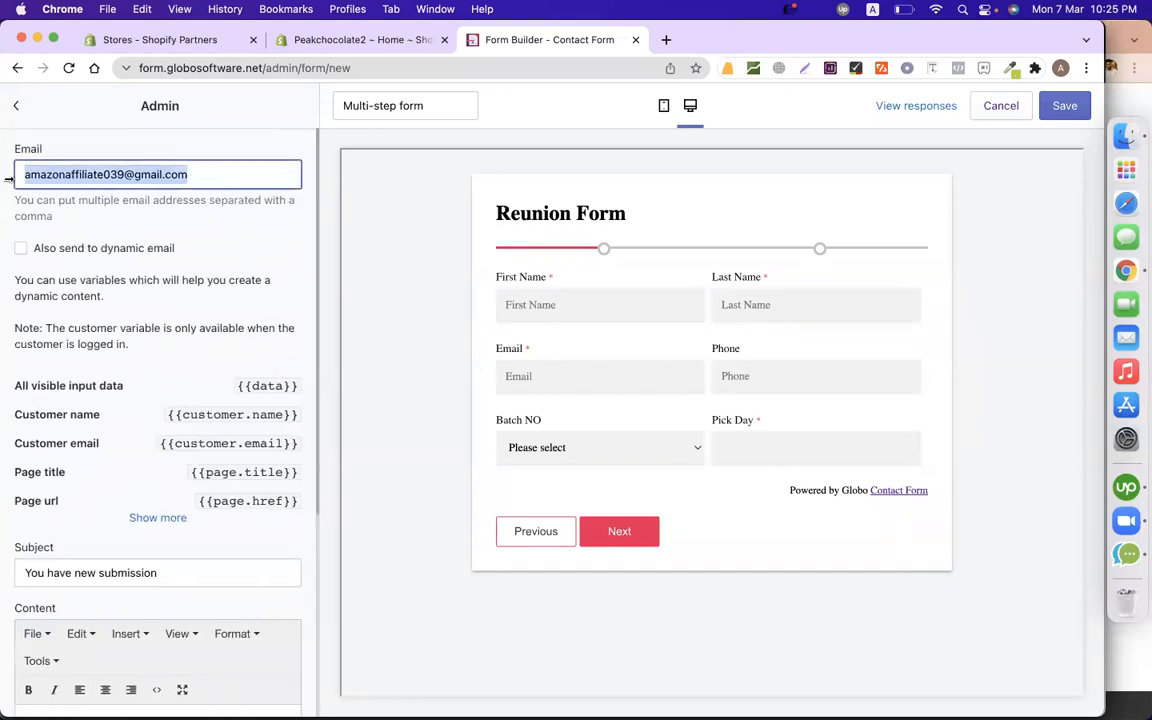
pyautogui.click(12, 105)
pyautogui.click(15, 106)
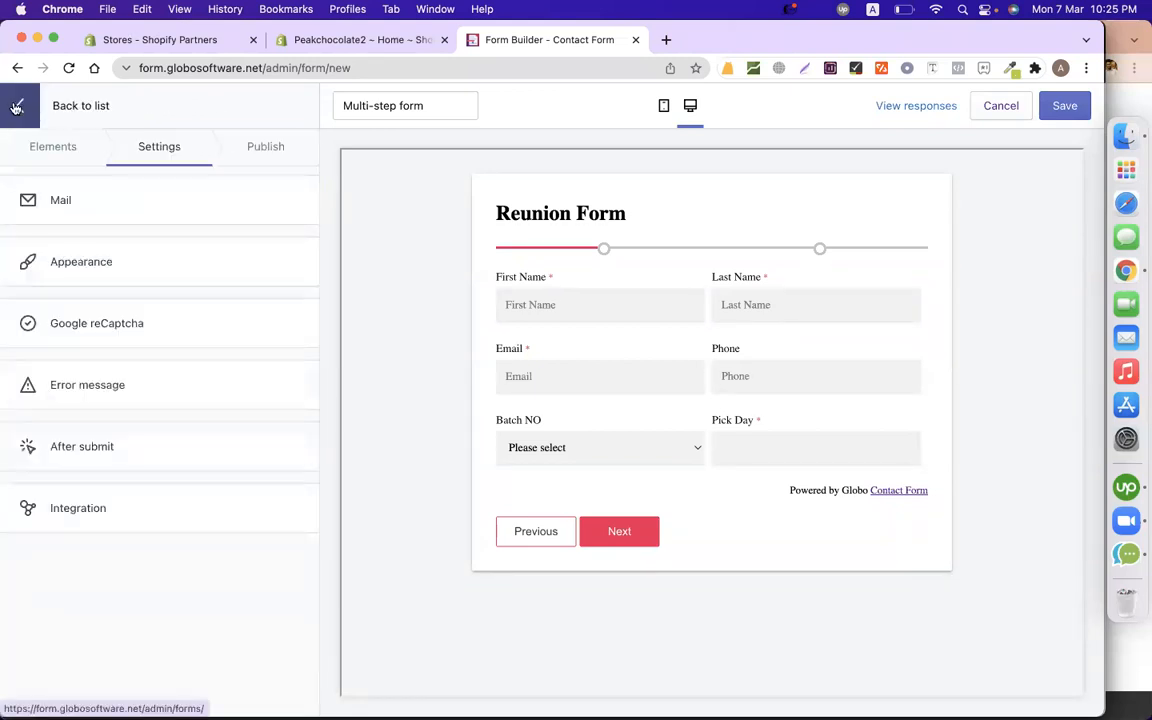
# In Appearance, try the floating popup layout, then settle on Boxed layout with width 800.
pyautogui.click(121, 259)
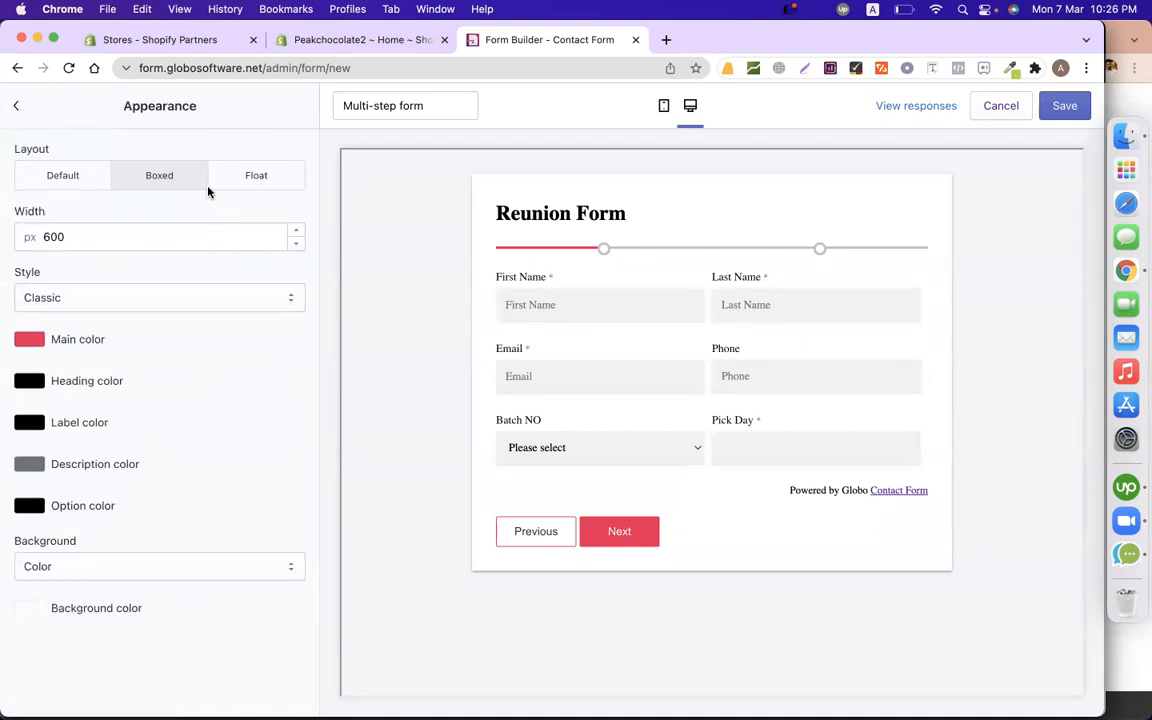
pyautogui.click(264, 185)
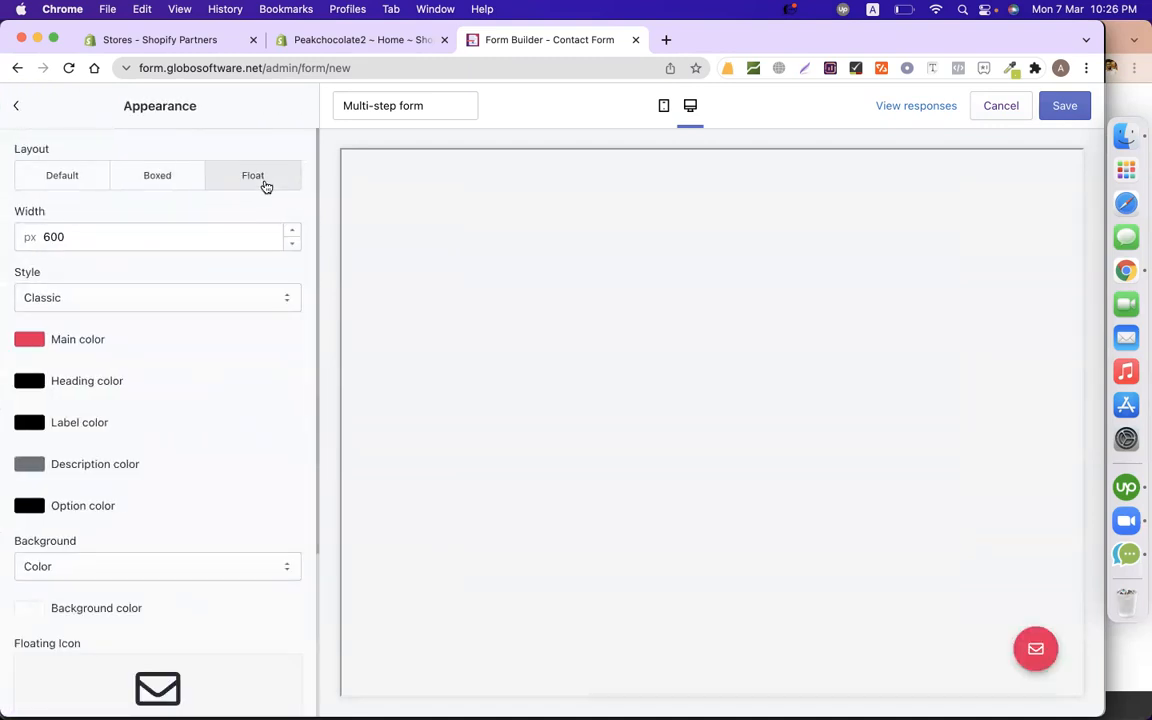
pyautogui.click(1035, 646)
pyautogui.click(1027, 303)
pyautogui.click(1040, 643)
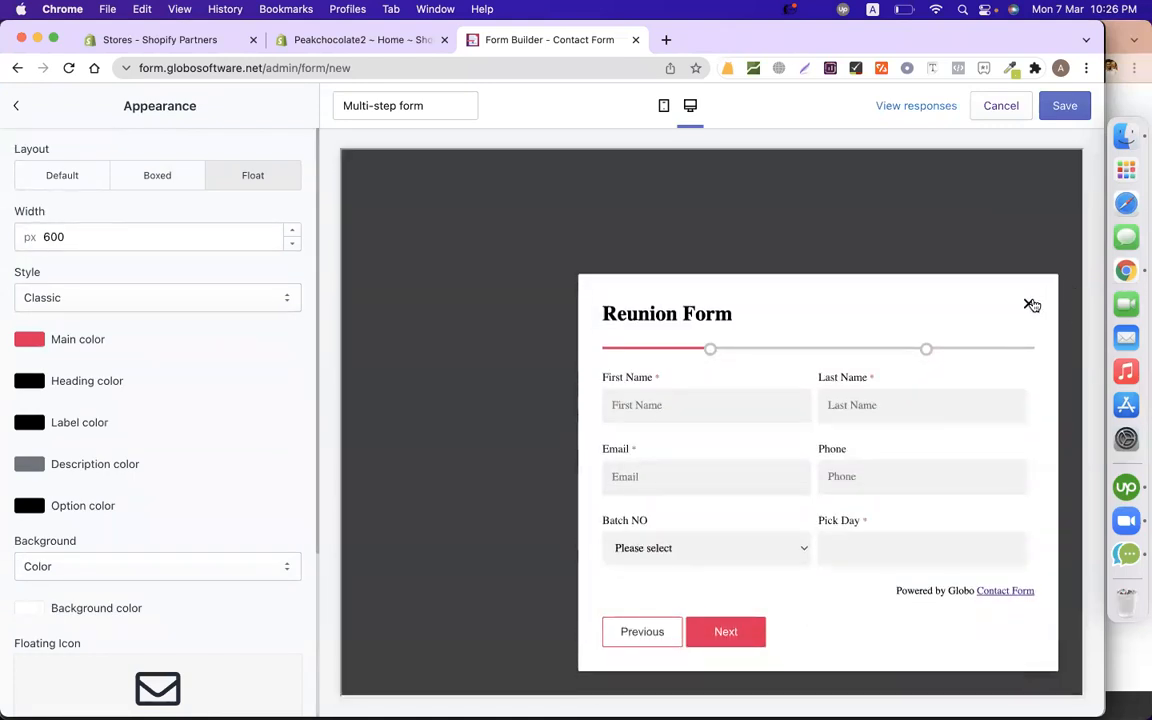
pyautogui.click(1031, 304)
pyautogui.click(72, 185)
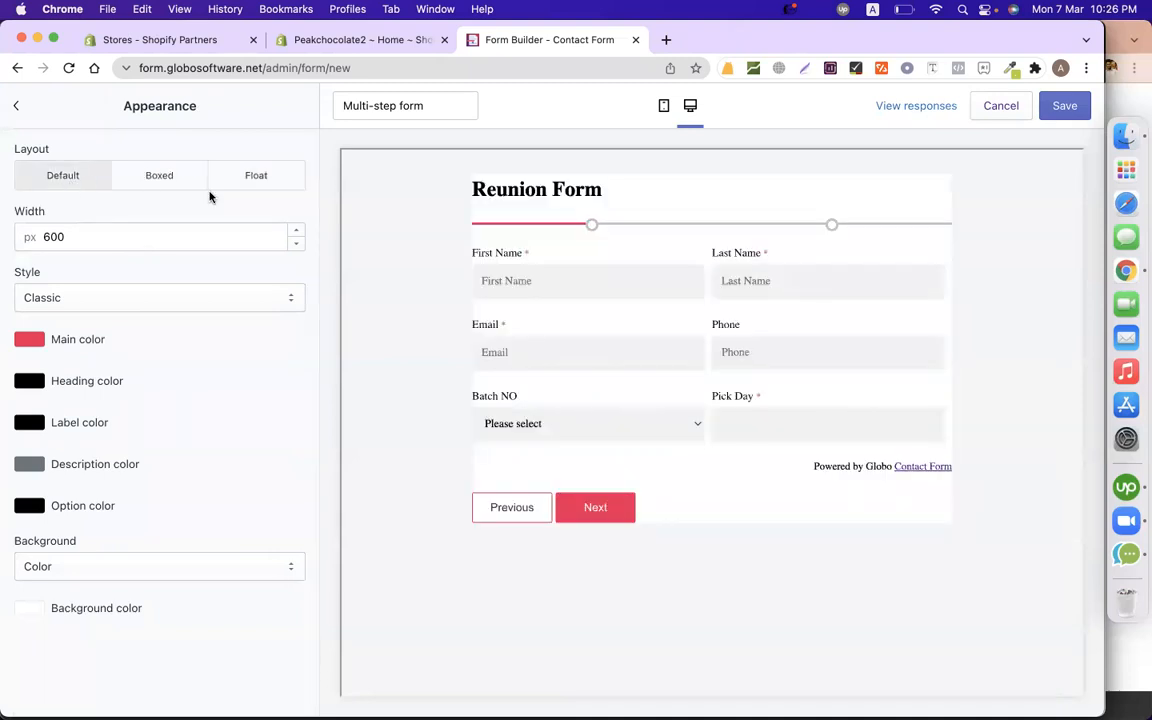
pyautogui.click(160, 178)
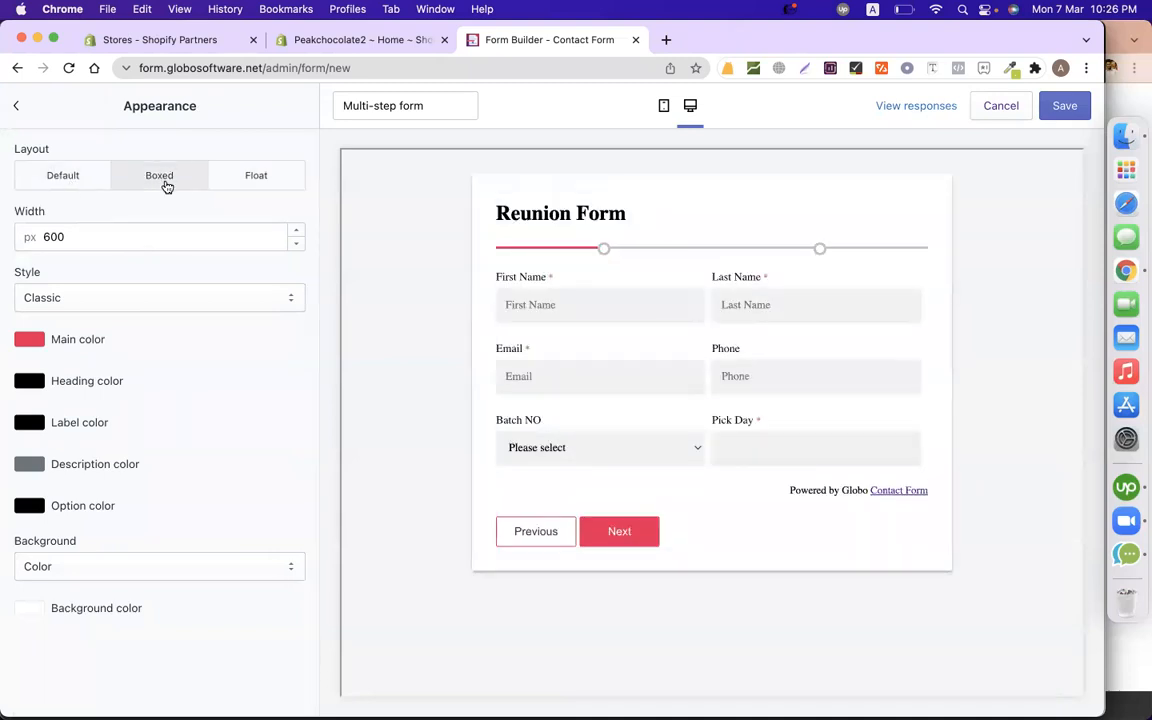
pyautogui.click(147, 236)
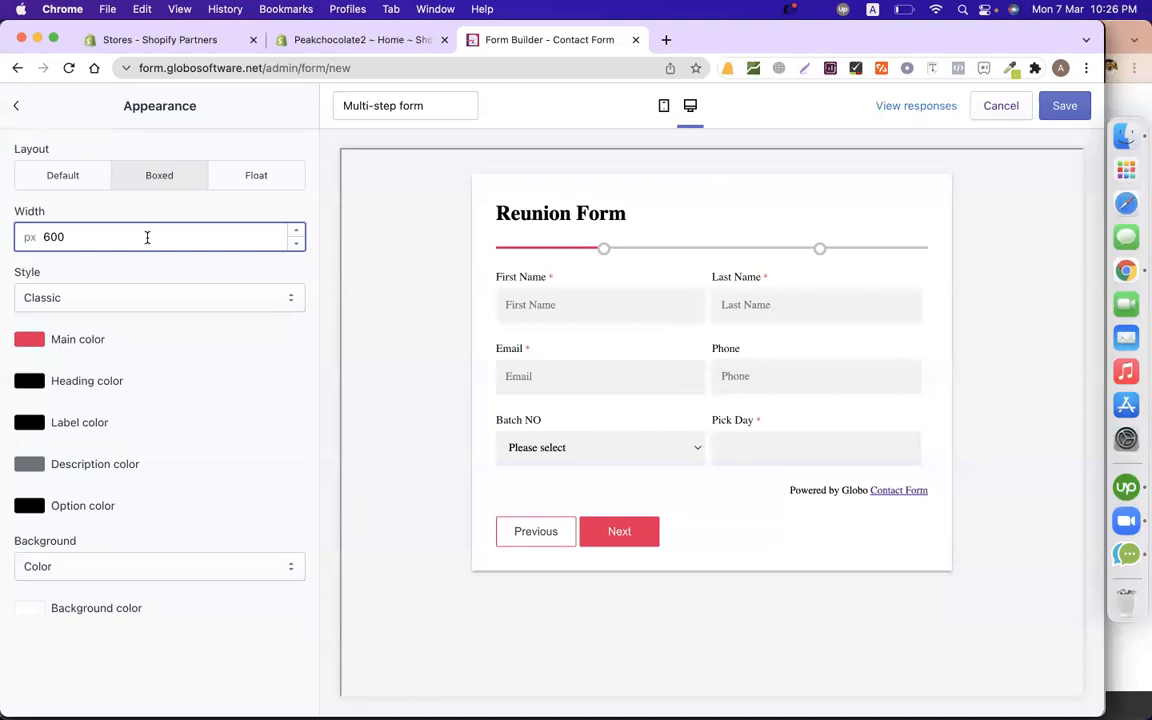
pyautogui.press('super+a')
pyautogui.write('800')
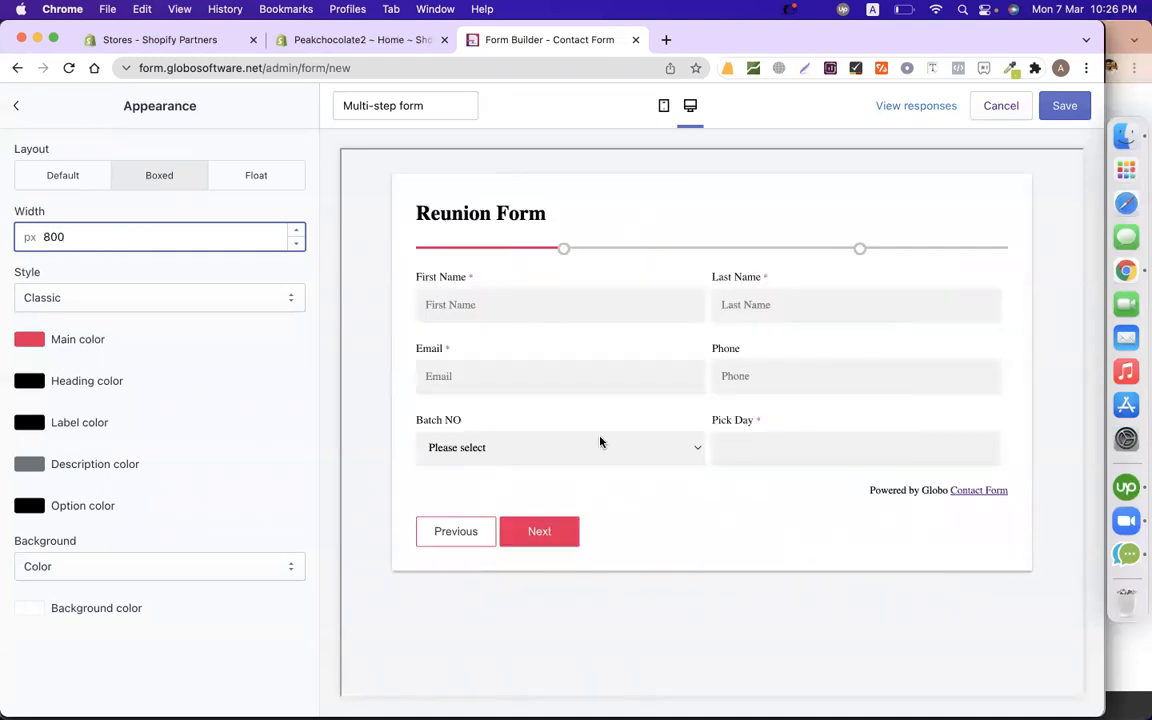
# After trying Flat and Flat rounded, apply the Classic rounded style and keep a Color background.
pyautogui.click(98, 300)
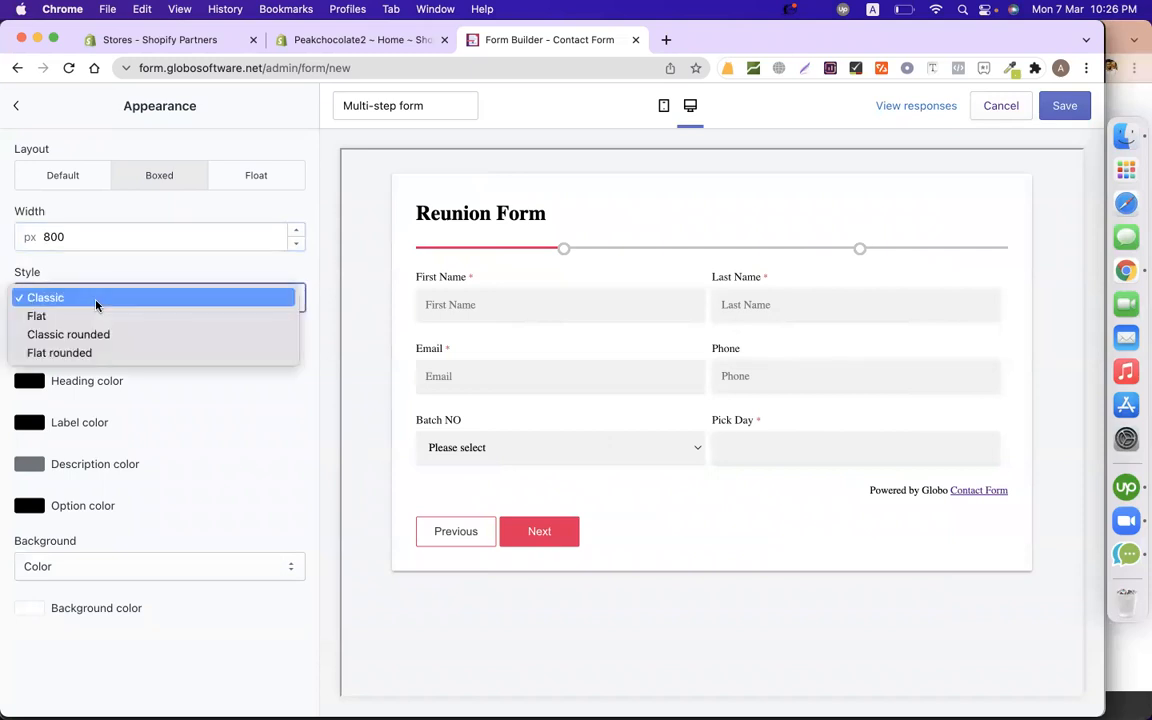
pyautogui.click(96, 318)
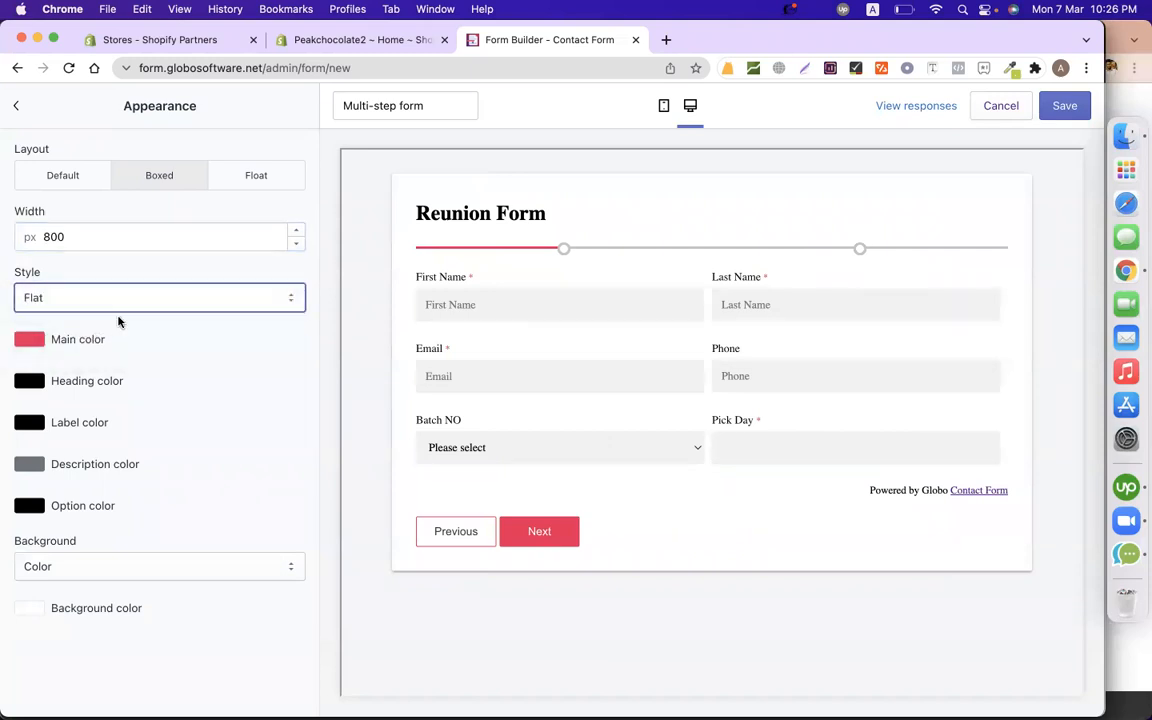
pyautogui.click(108, 299)
pyautogui.click(108, 317)
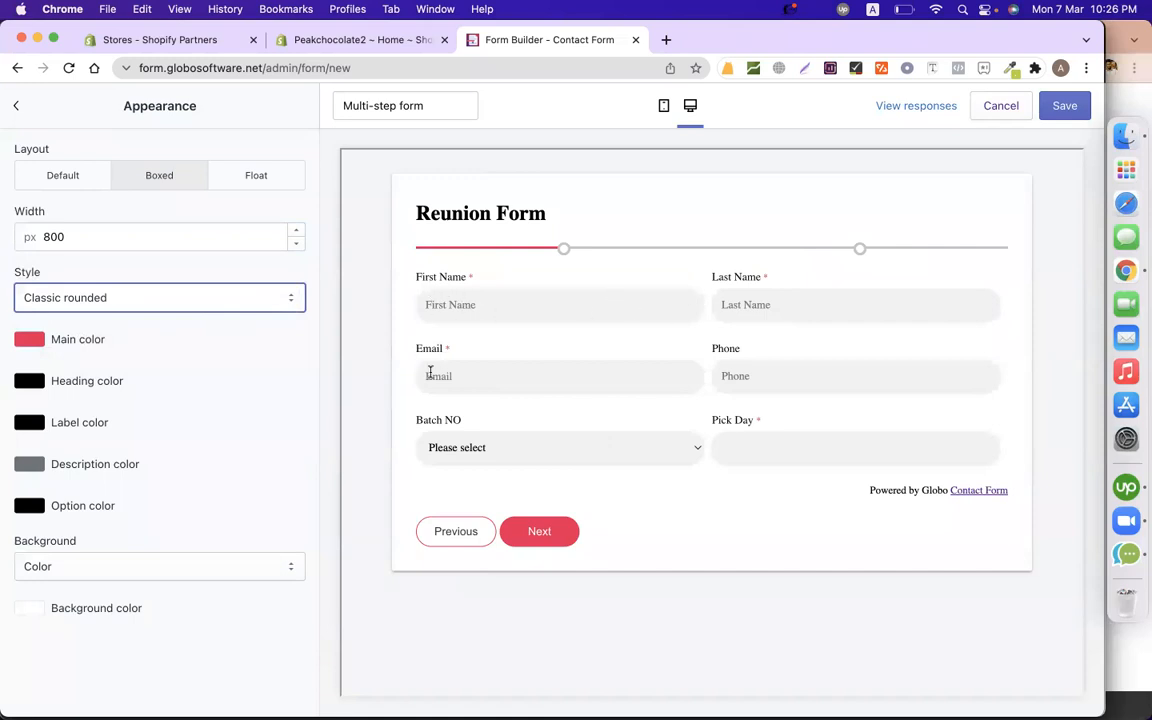
pyautogui.click(95, 298)
pyautogui.click(95, 316)
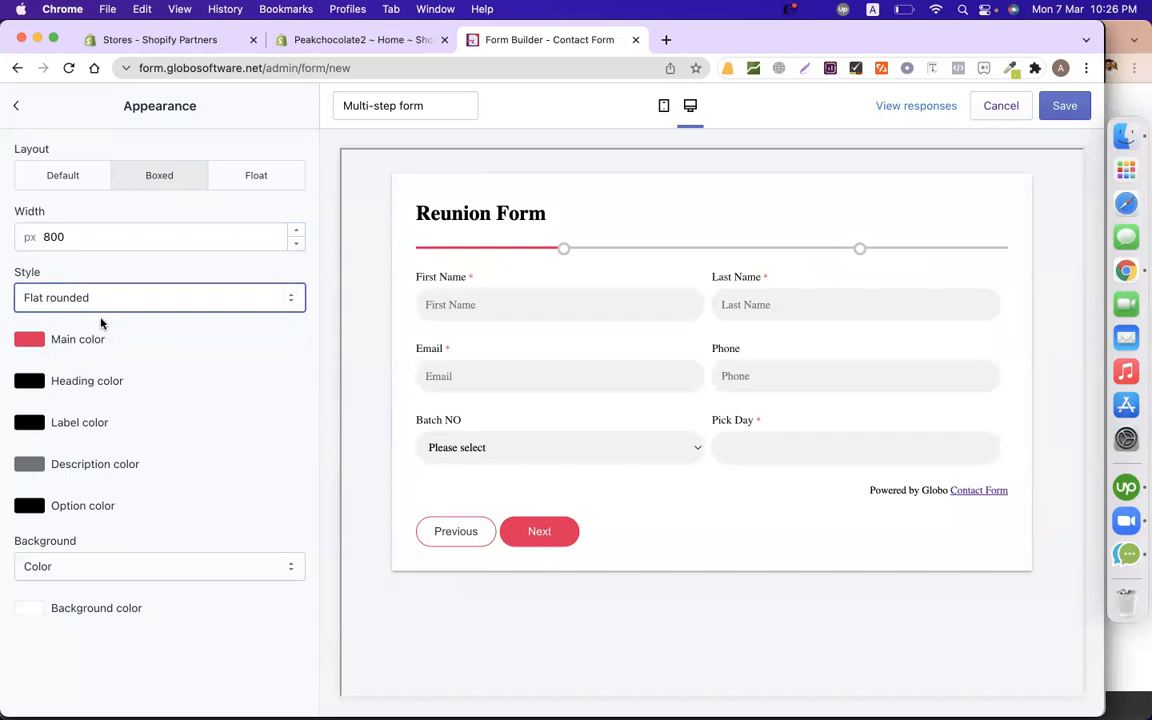
pyautogui.click(82, 298)
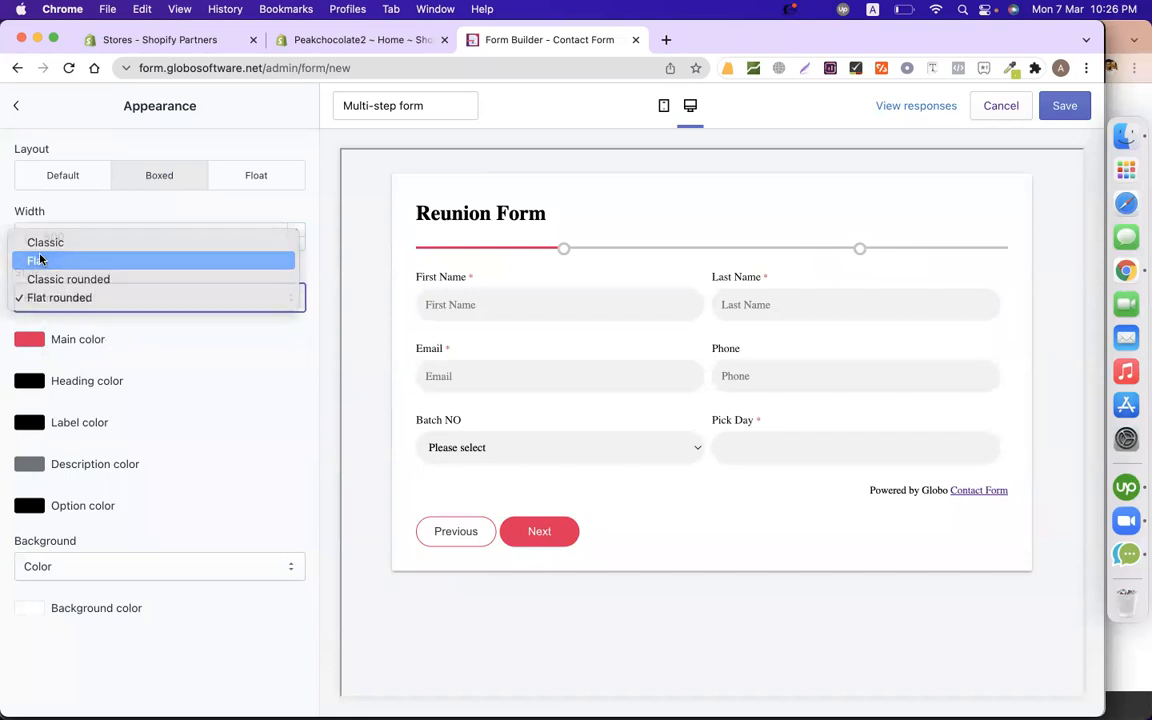
pyautogui.click(40, 259)
pyautogui.click(128, 298)
pyautogui.click(105, 317)
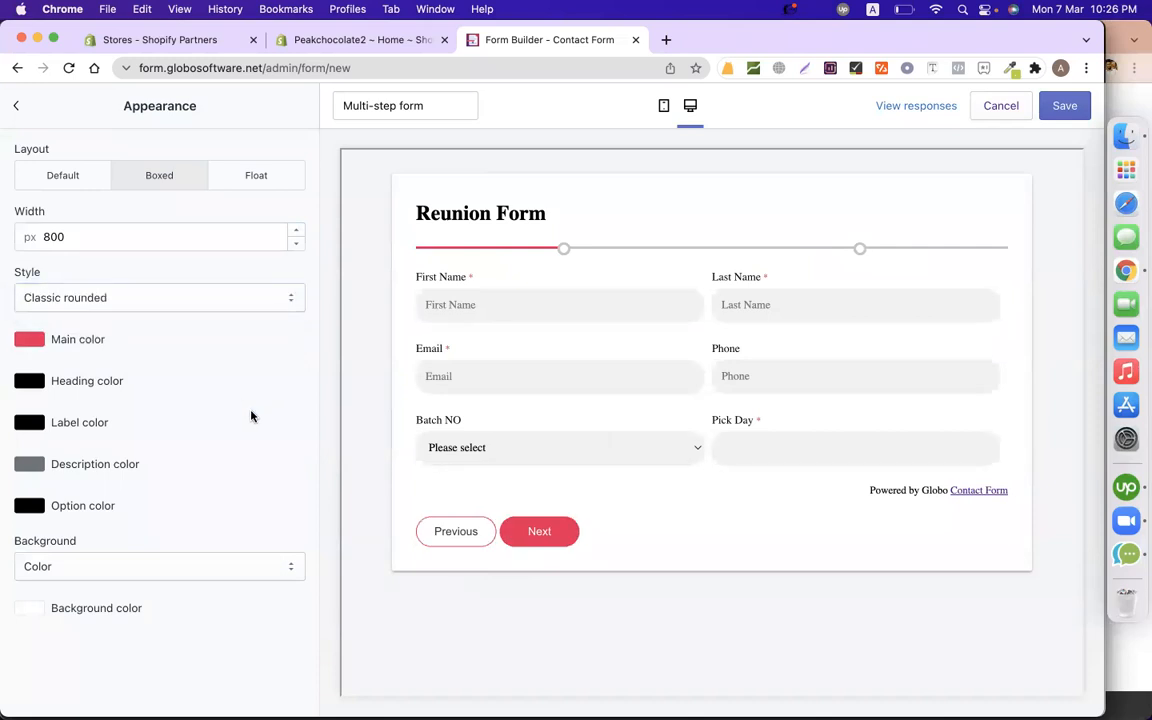
pyautogui.click(172, 570)
pyautogui.click(241, 496)
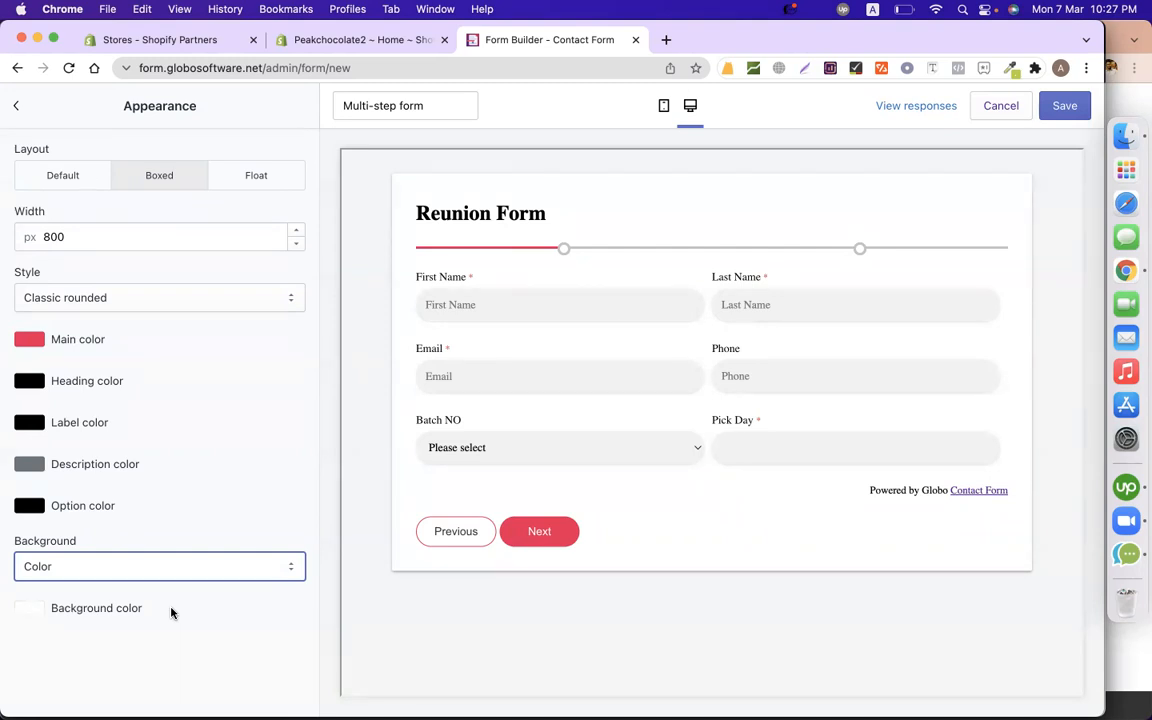
# Pick a faint pinkish grey for the Background color swatch and return to settings.
pyautogui.click(30, 607)
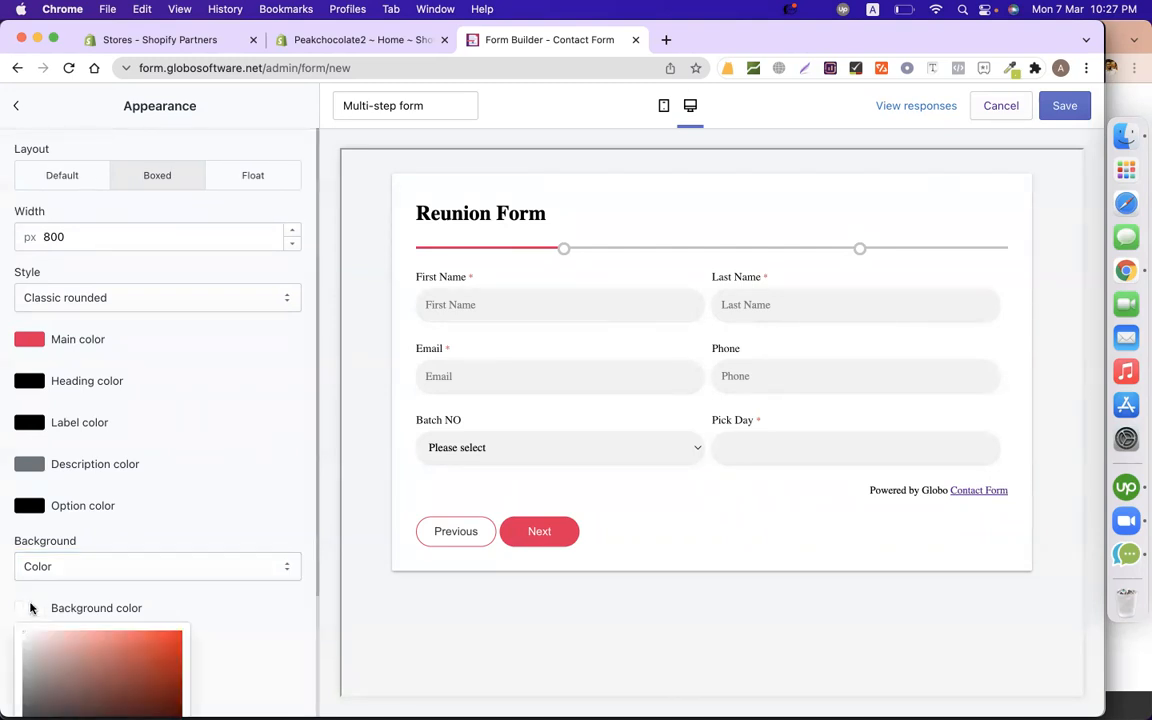
pyautogui.click(26, 643)
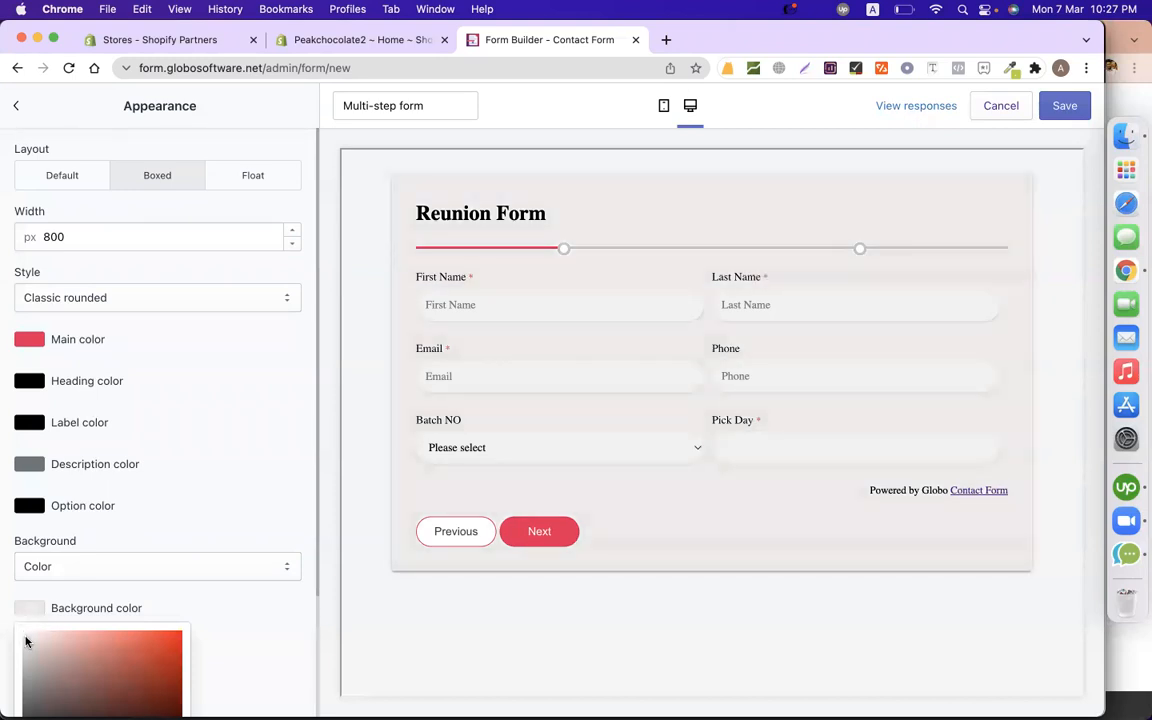
pyautogui.click(268, 627)
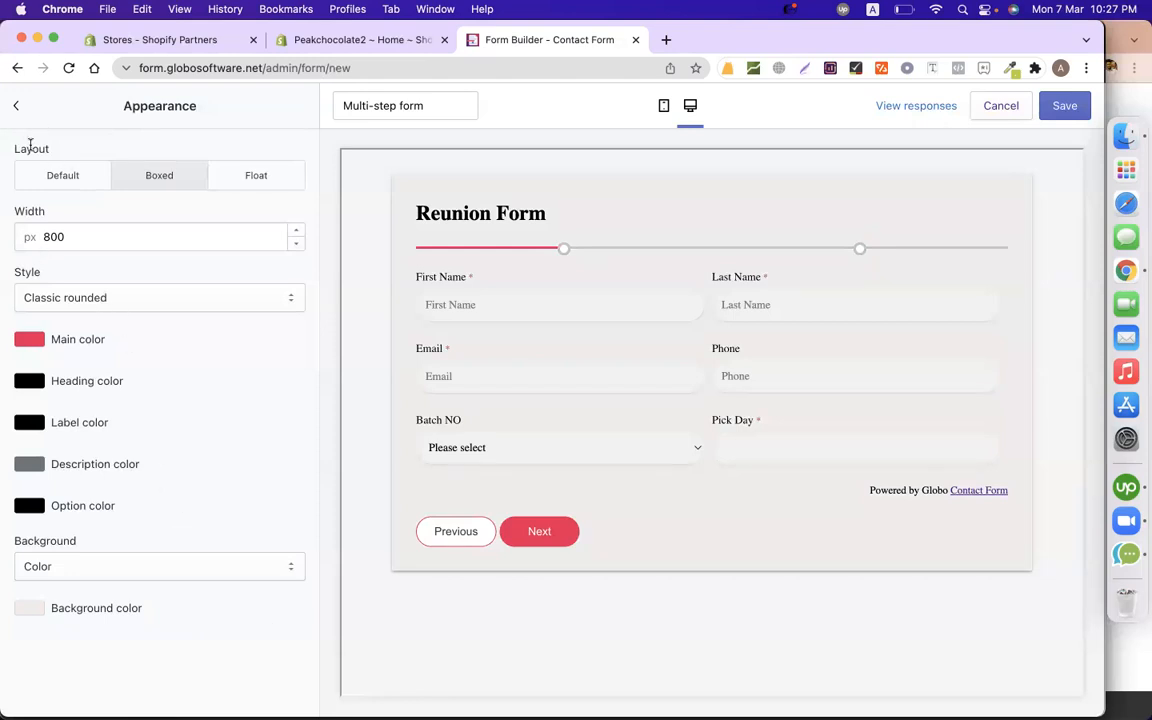
pyautogui.click(17, 106)
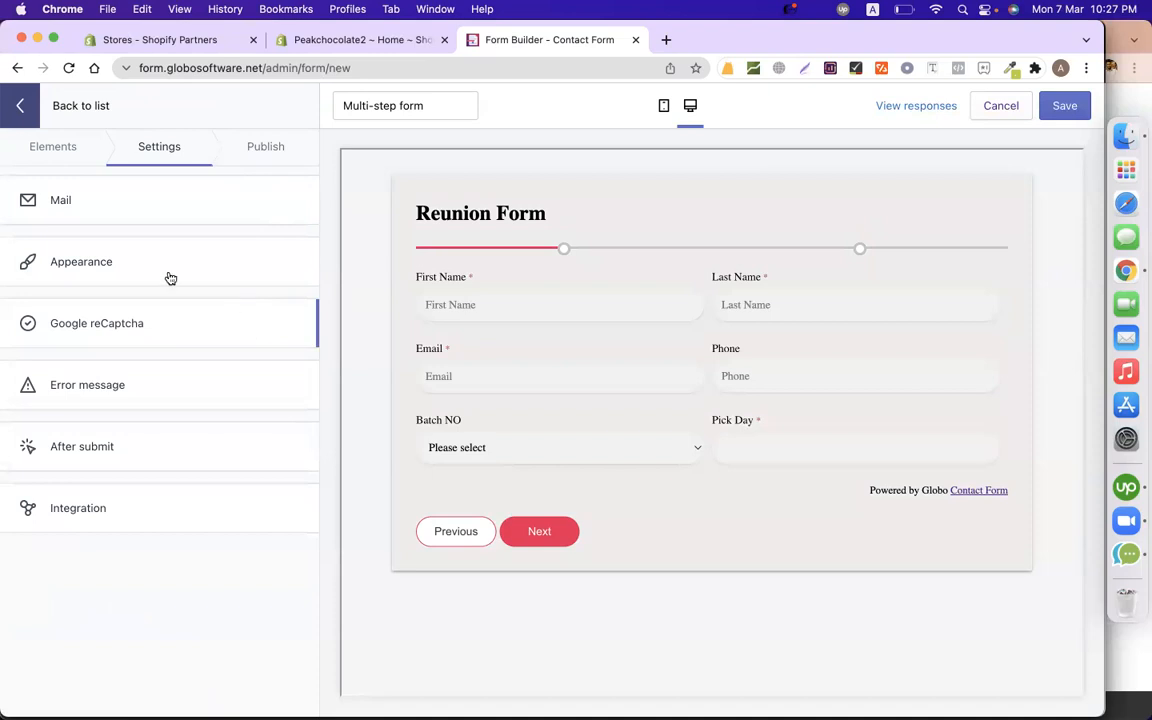
# Browse Elements and Publish, peek at After submit and Google reCaptcha, then reopen After submit.
pyautogui.click(51, 153)
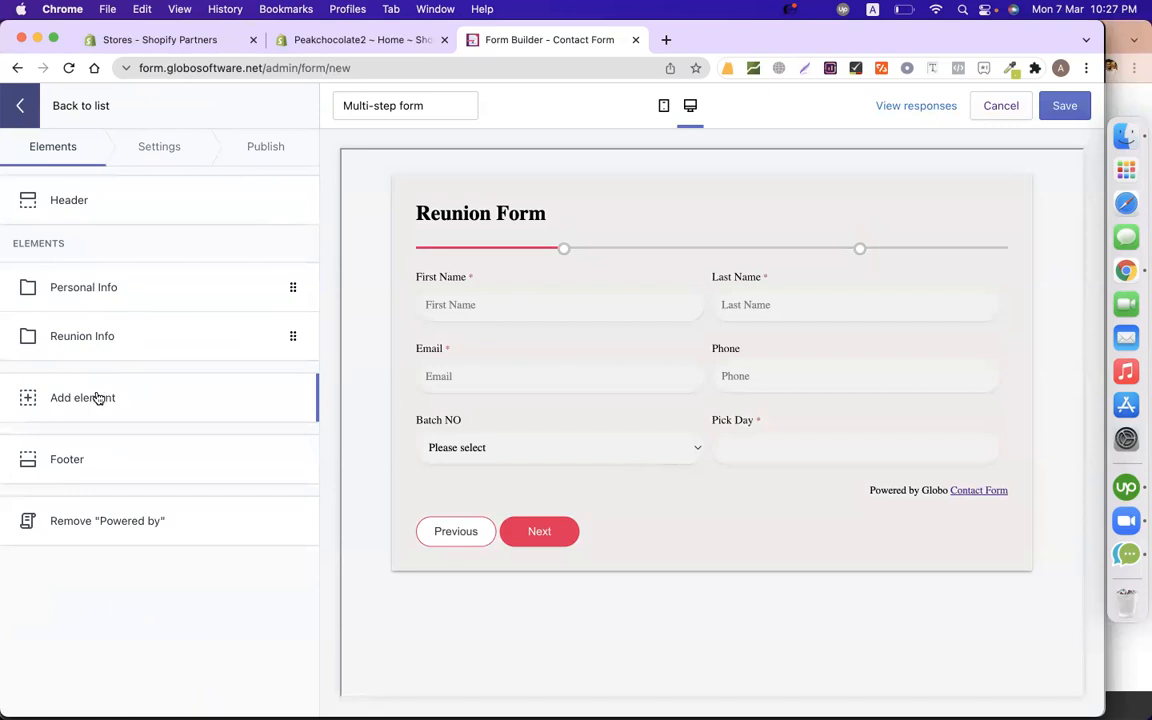
pyautogui.click(255, 152)
pyautogui.click(176, 152)
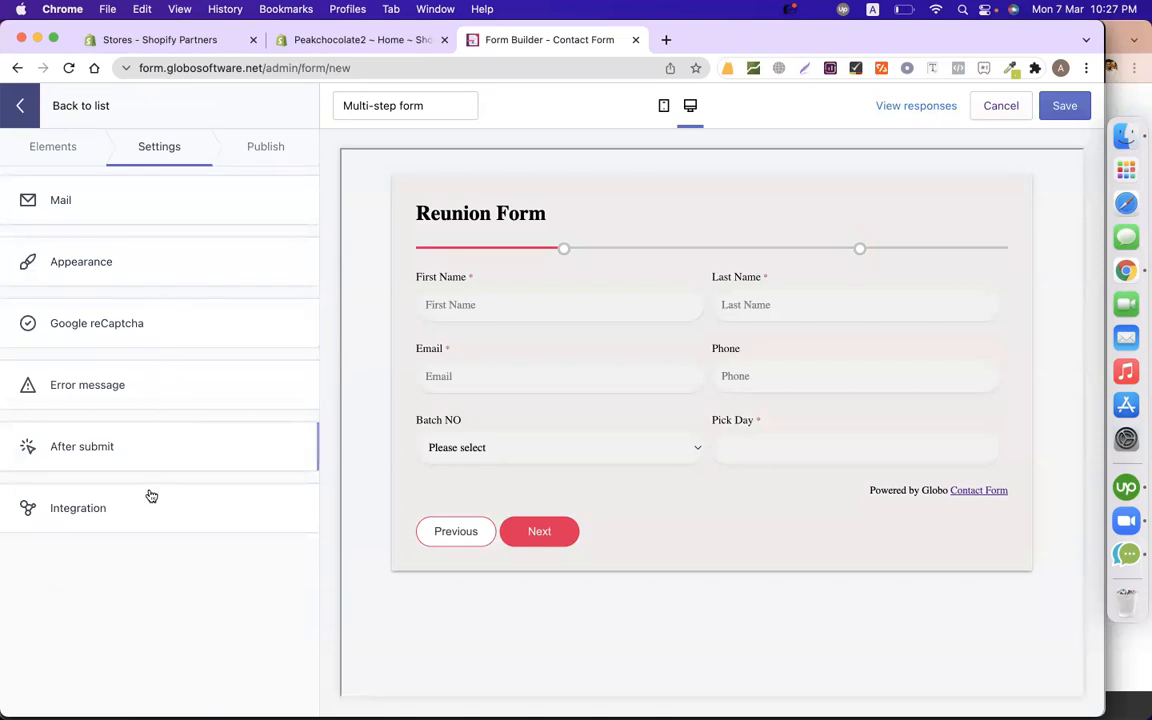
pyautogui.click(147, 459)
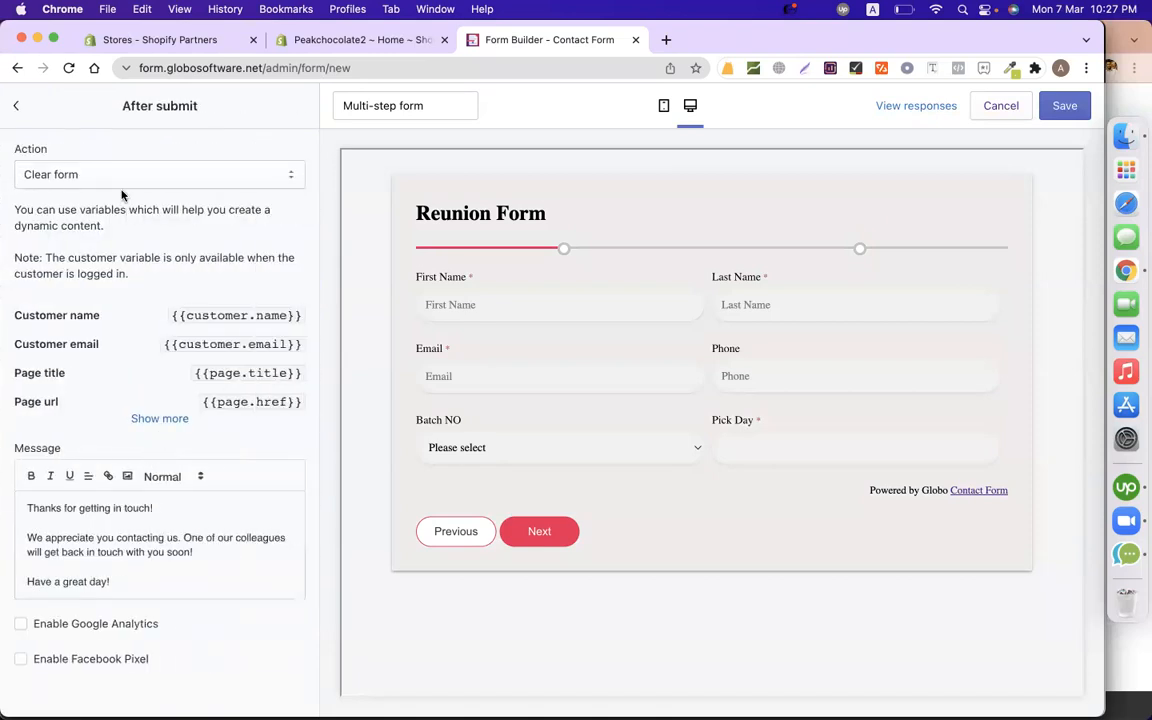
pyautogui.click(130, 508)
pyautogui.click(14, 104)
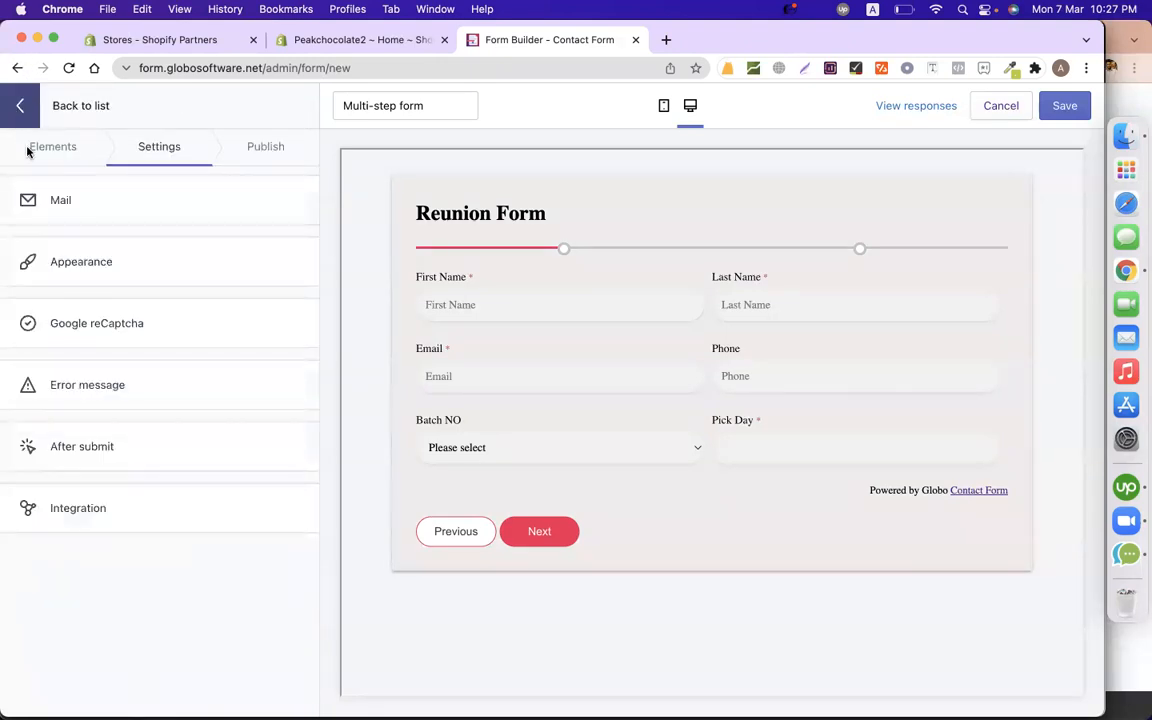
pyautogui.click(167, 328)
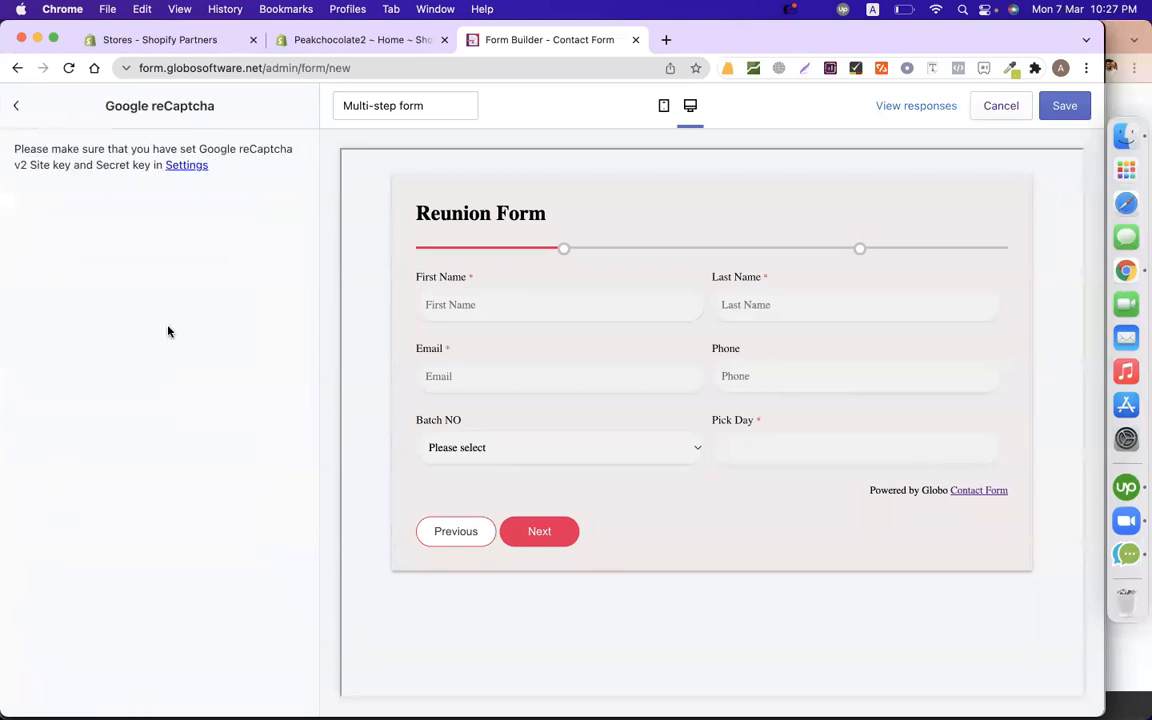
pyautogui.click(18, 105)
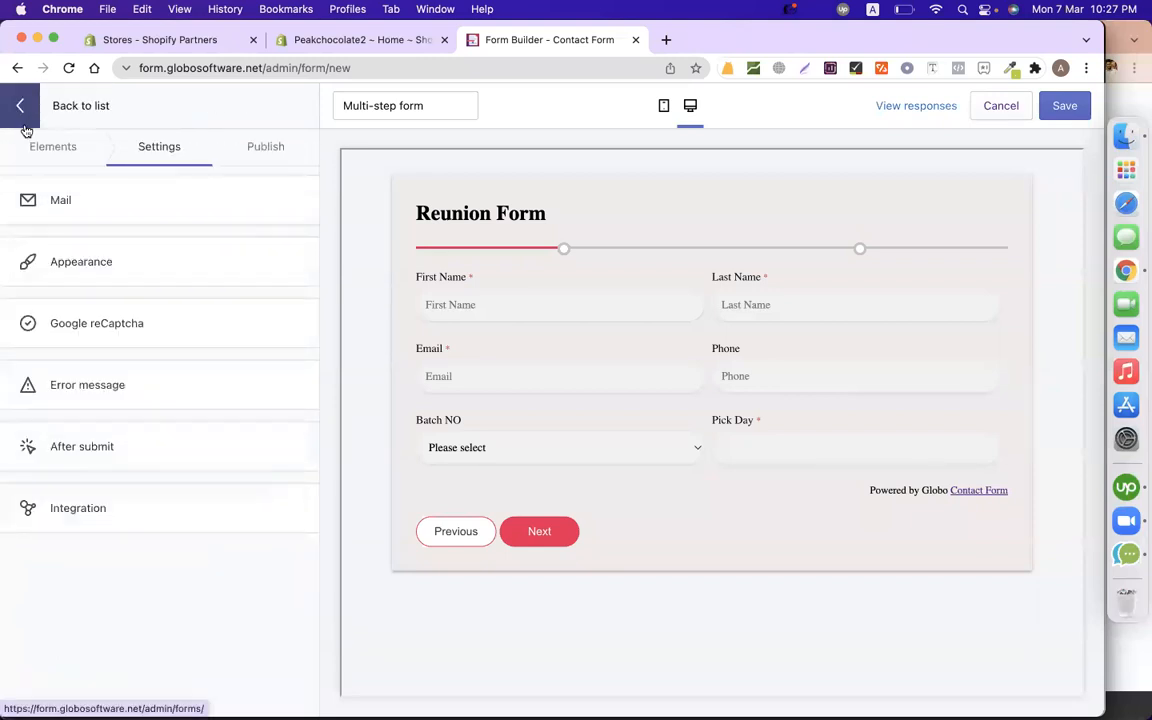
pyautogui.click(148, 446)
# Rewrite the message to 'Thanks for completing the reunion form. We will contact with you shortly.'.
pyautogui.click(83, 506)
pyautogui.moveTo(79, 508); pyautogui.dragTo(153, 508)
pyautogui.write('completing the reun')
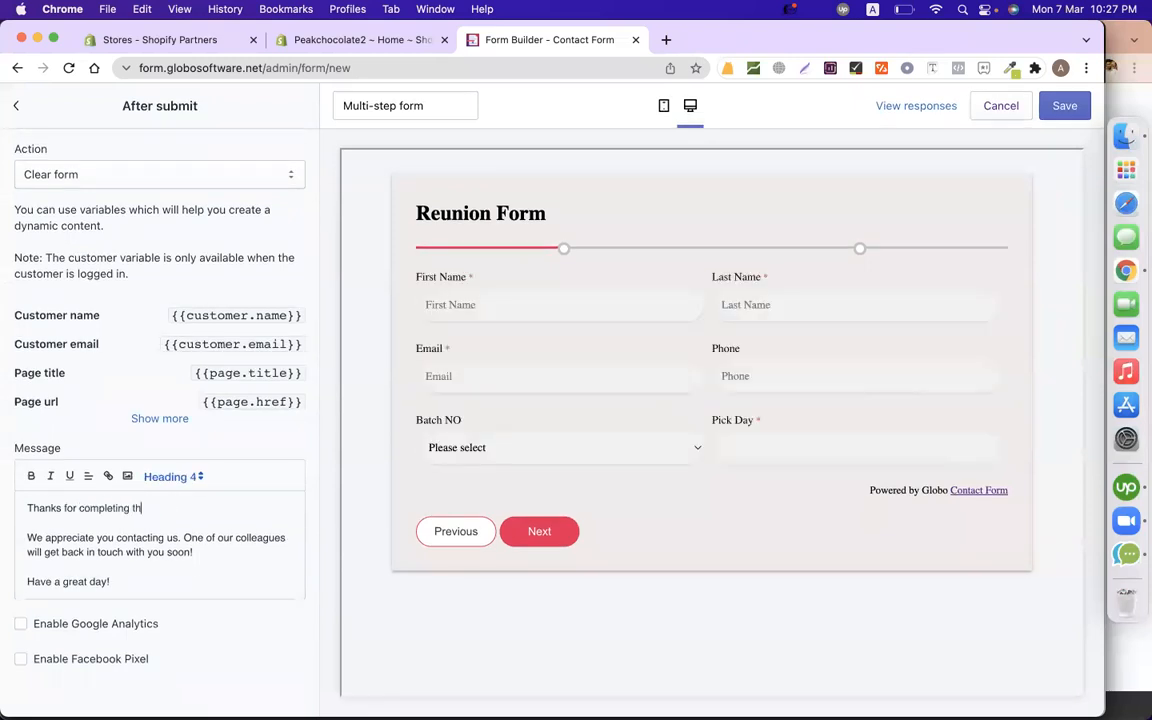
pyautogui.write('n form.')
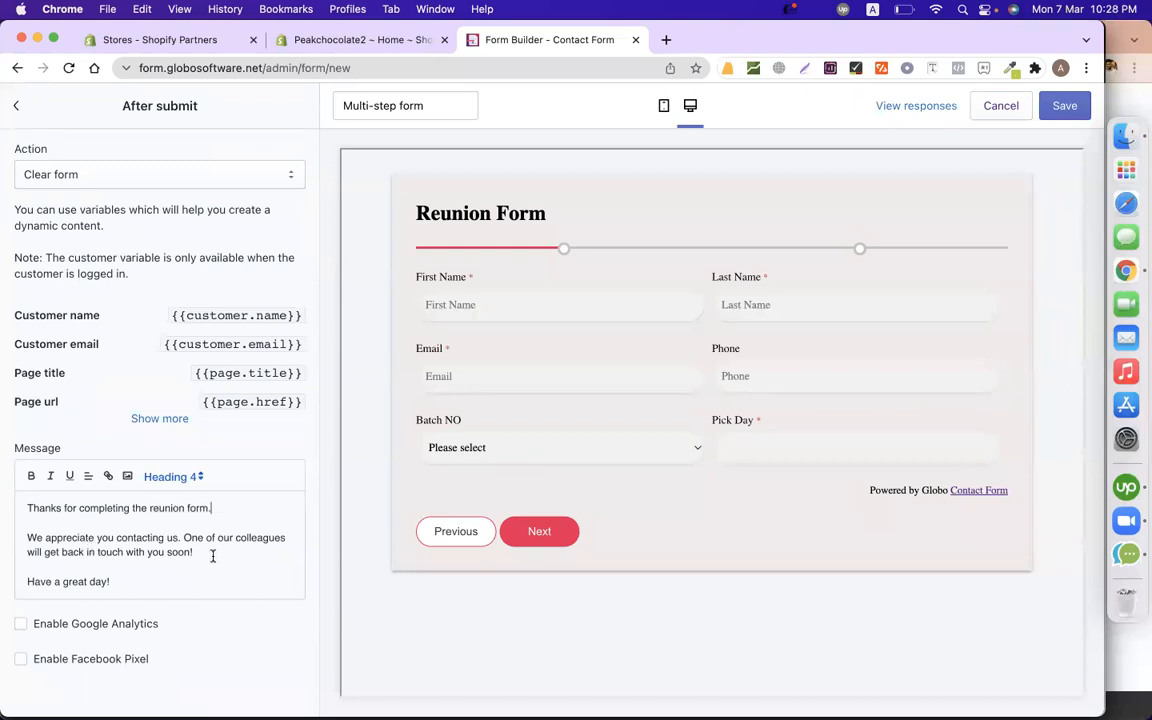
pyautogui.moveTo(212, 556); pyautogui.dragTo(20, 538)
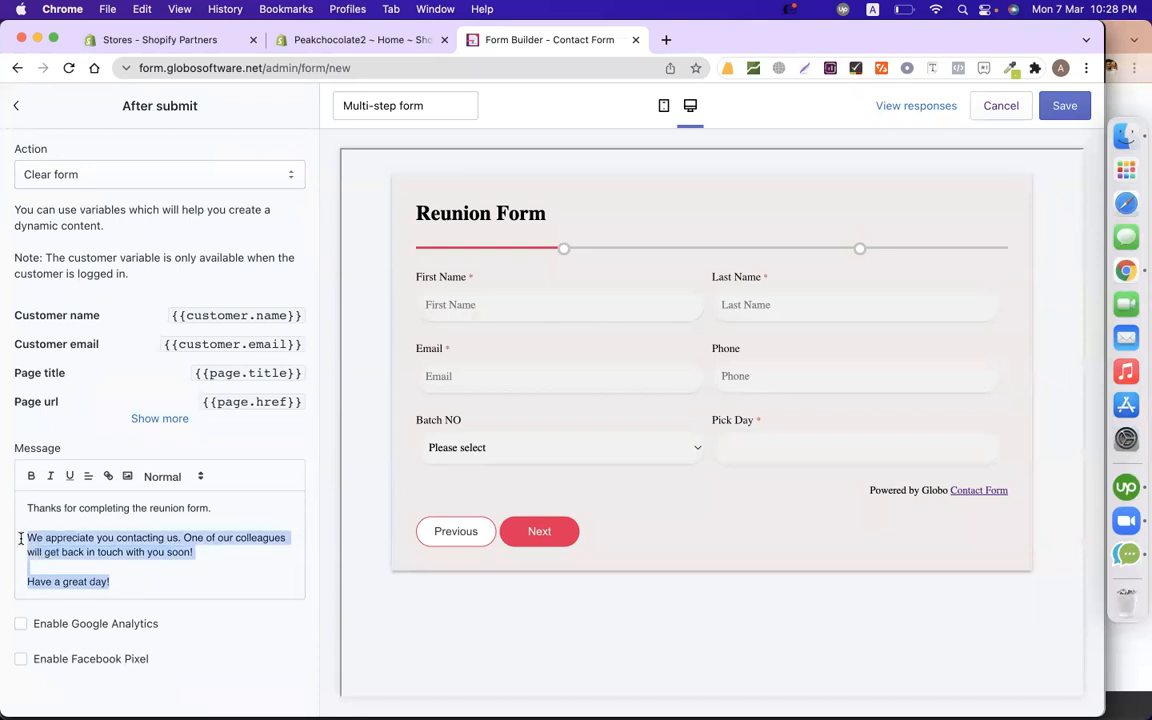
pyautogui.write('We')
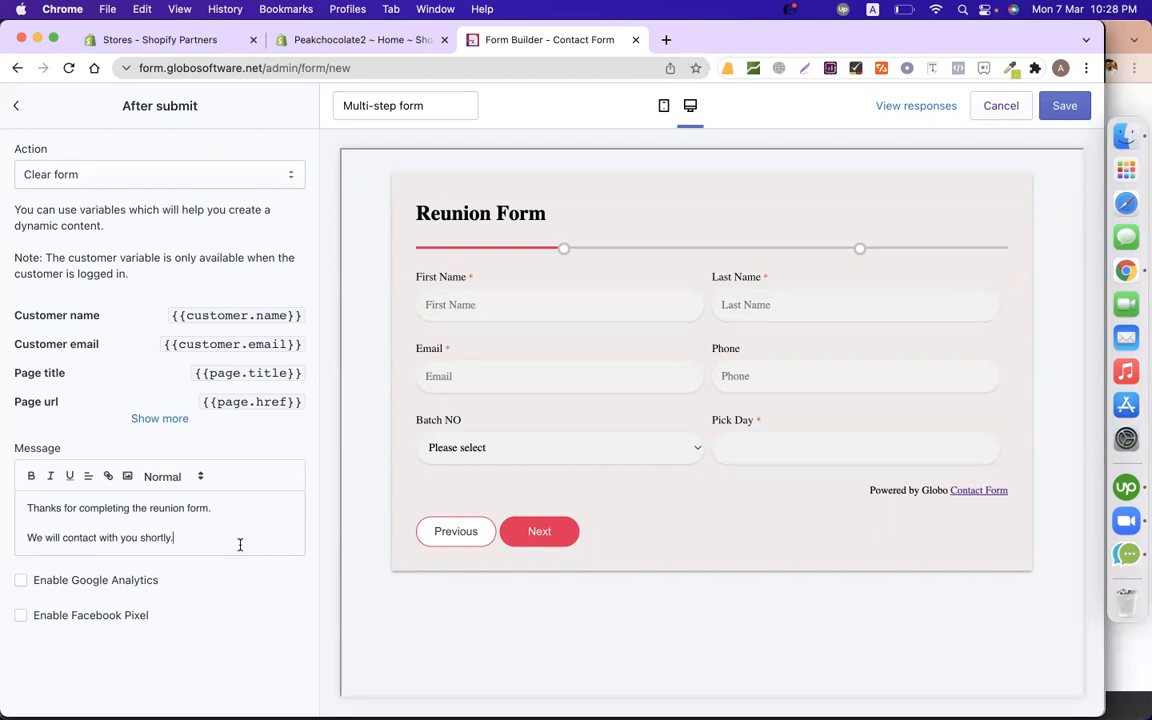
pyautogui.click(17, 105)
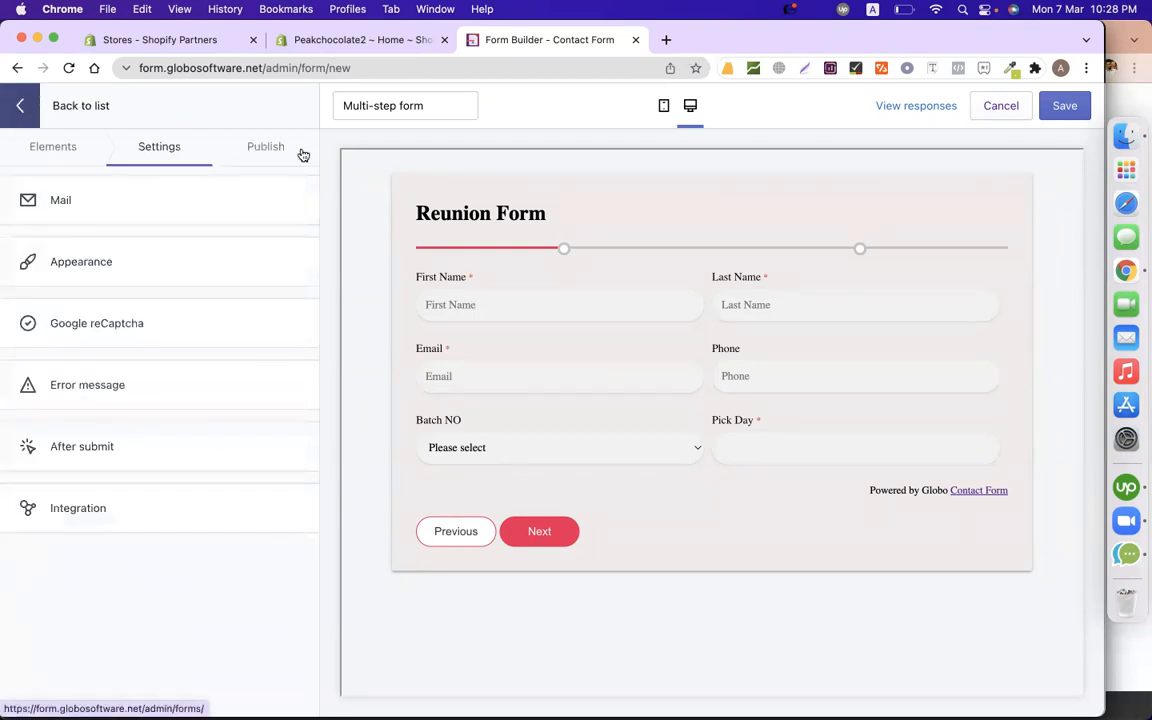
# Save the Reunion Form from Publish, copy its embed shortcode, and open theme integration.
pyautogui.click(268, 150)
pyautogui.click(1065, 107)
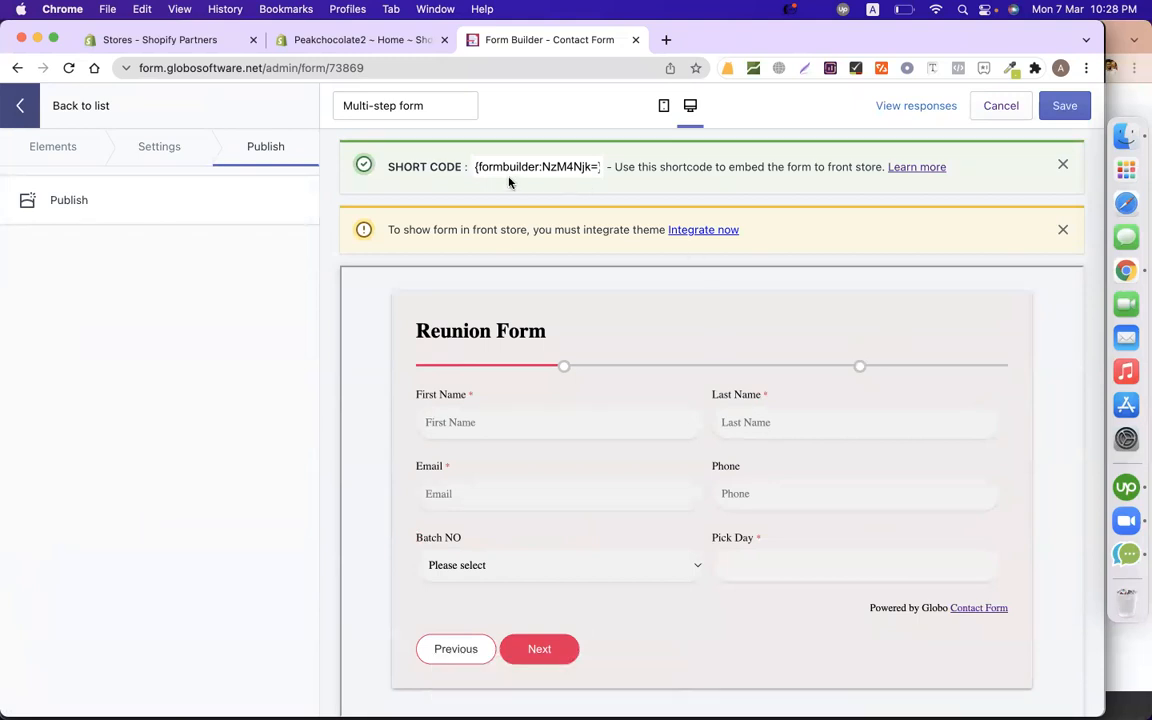
pyautogui.moveTo(472, 168); pyautogui.dragTo(606, 163)
pyautogui.press('super+c')
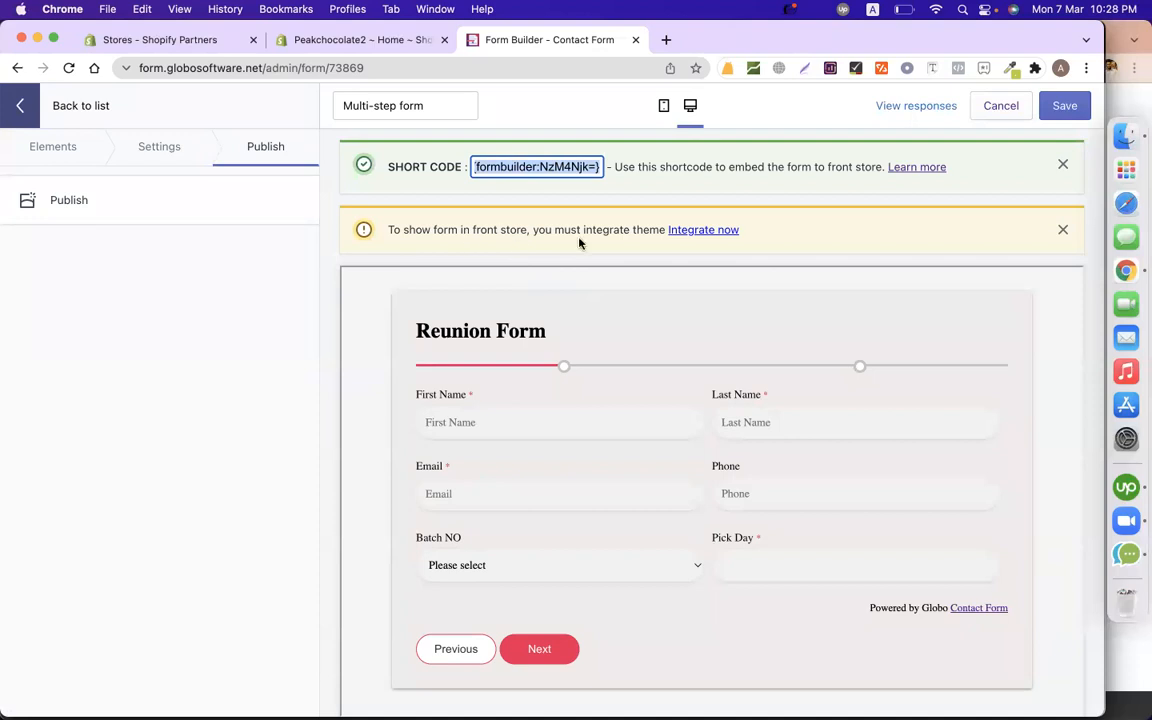
pyautogui.click(690, 232)
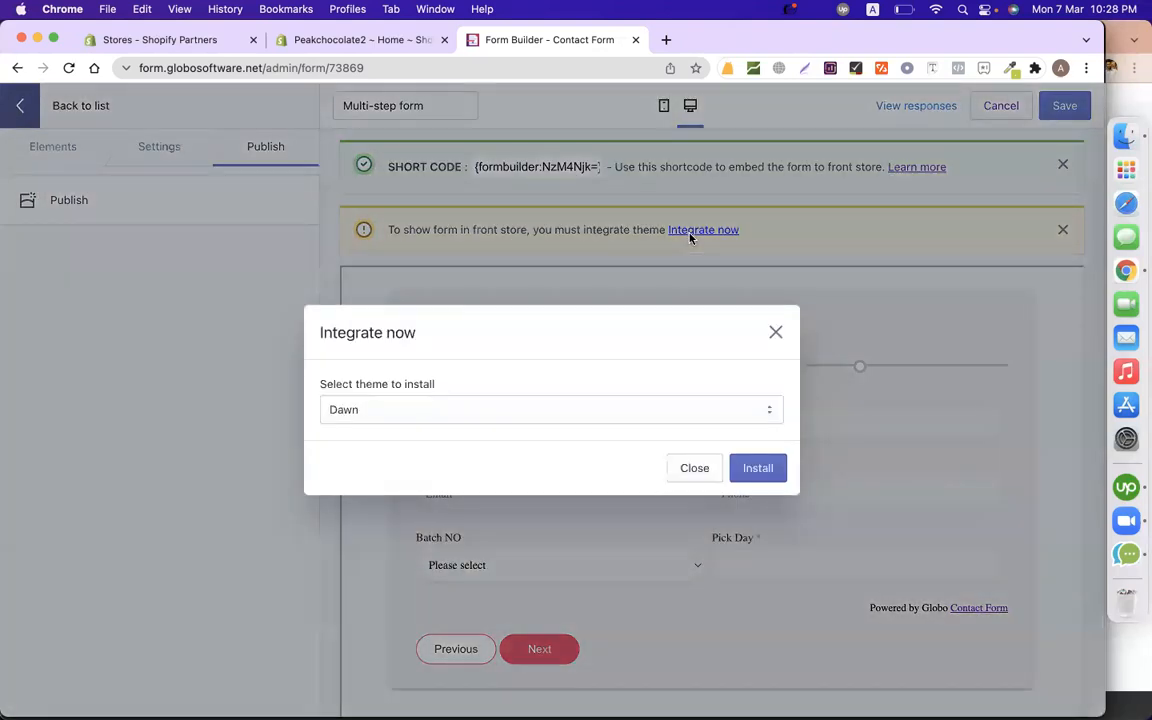
# Choose Dawn as the target theme in the integration dialog and install the form into it.
pyautogui.click(533, 411)
pyautogui.click(532, 411)
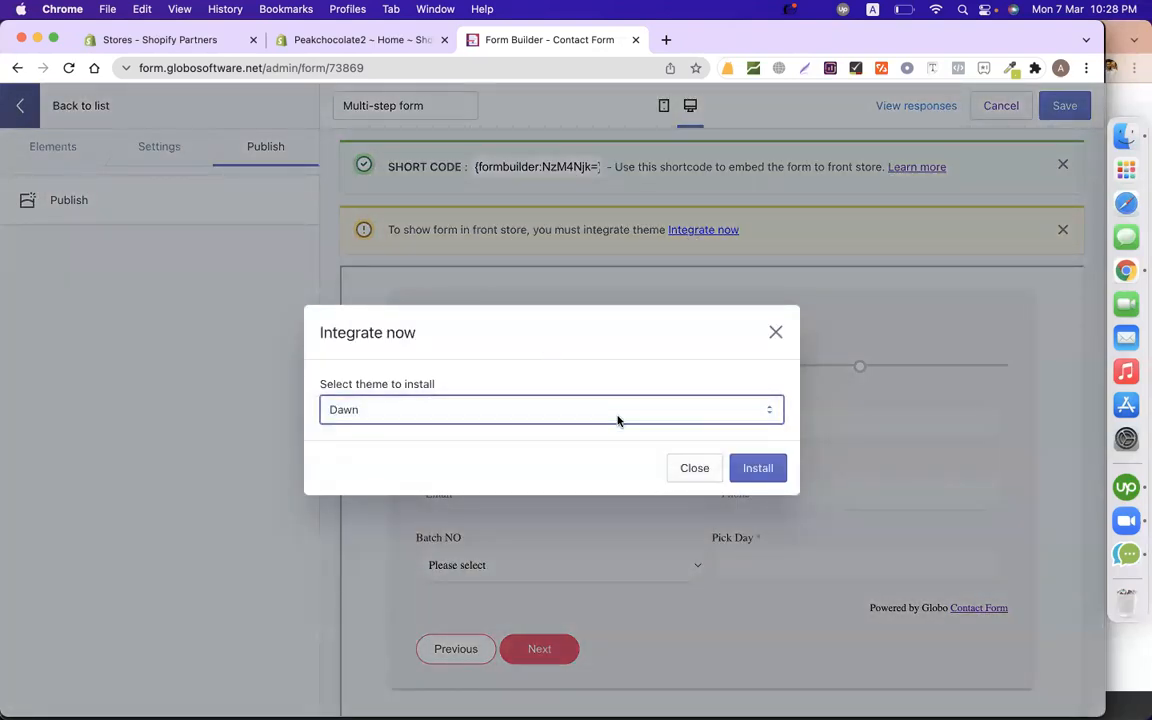
pyautogui.click(758, 465)
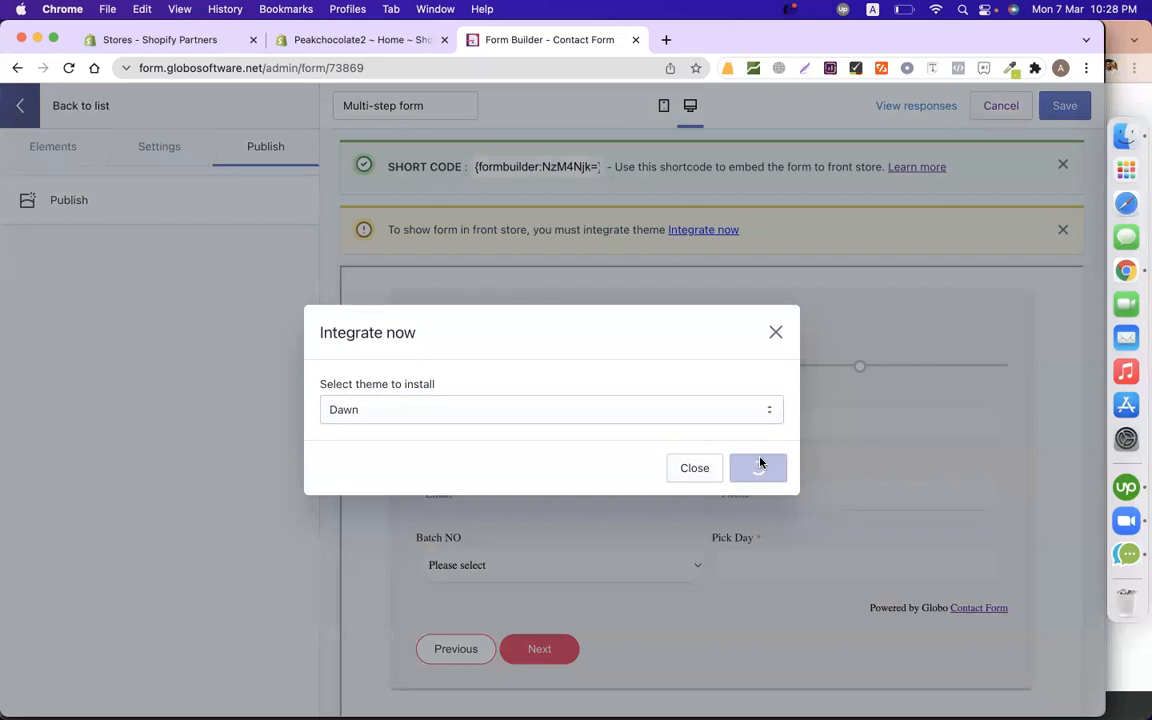
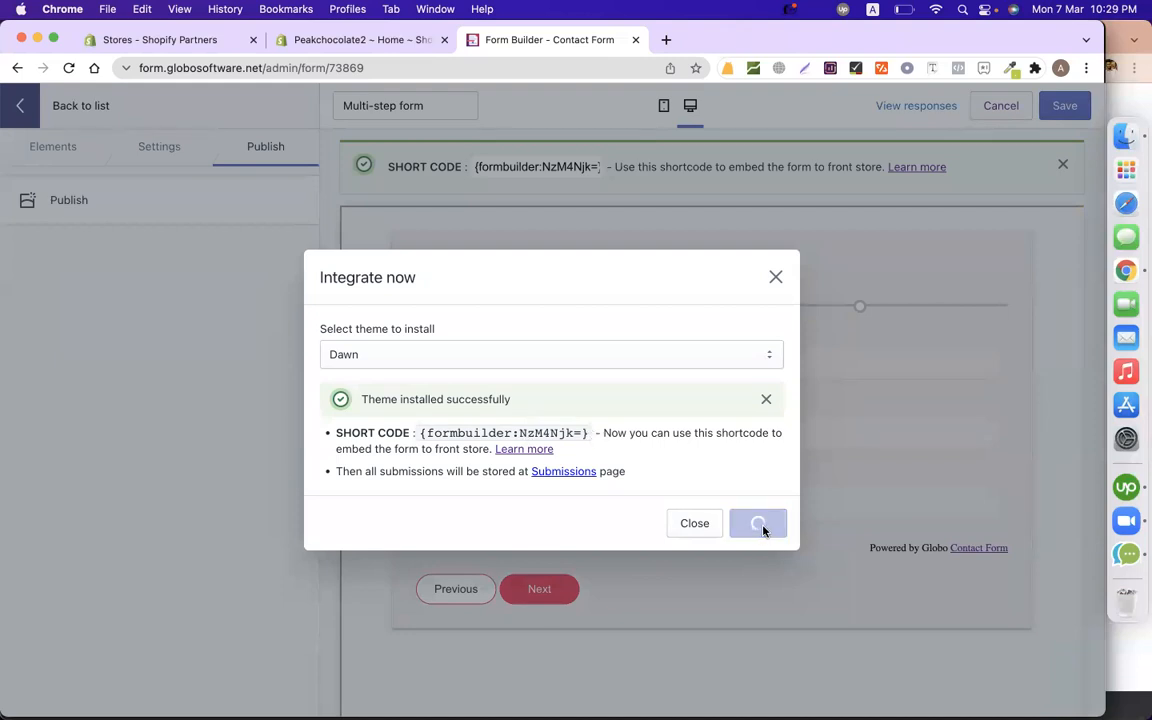
# Dismiss the Dawn integration confirmation and copy the Reunion Form's shortcode from the SHORT CODE bar.
pyautogui.click(775, 278)
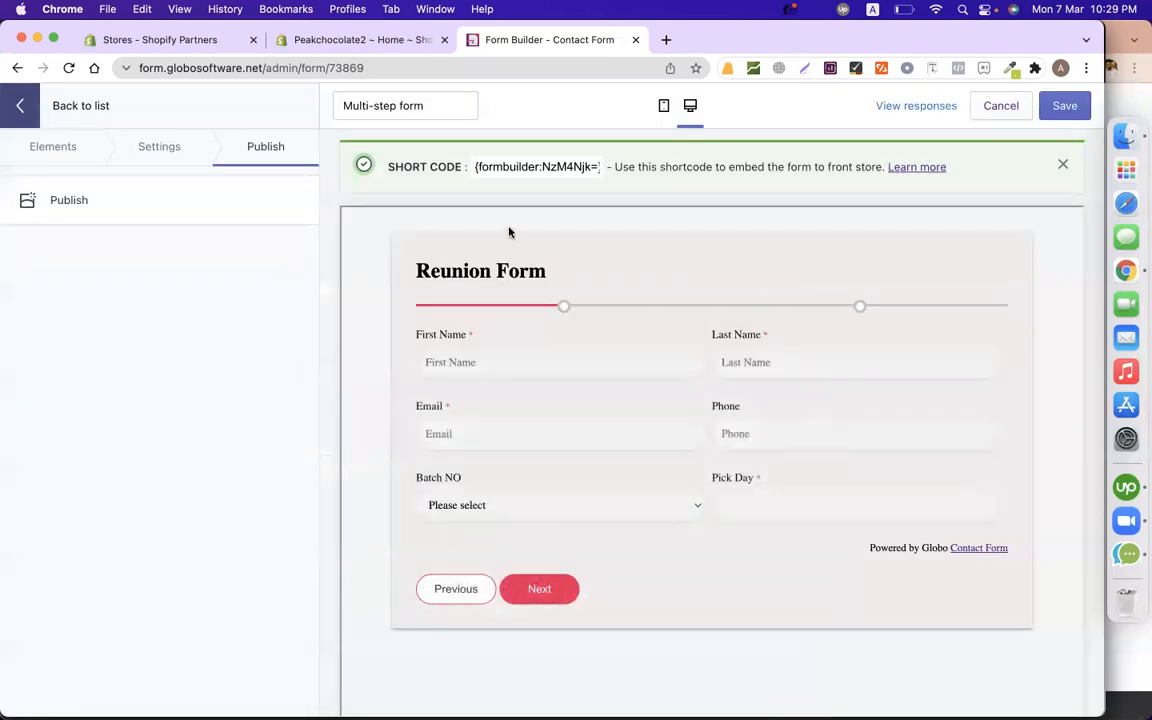
pyautogui.moveTo(474, 166); pyautogui.dragTo(599, 167)
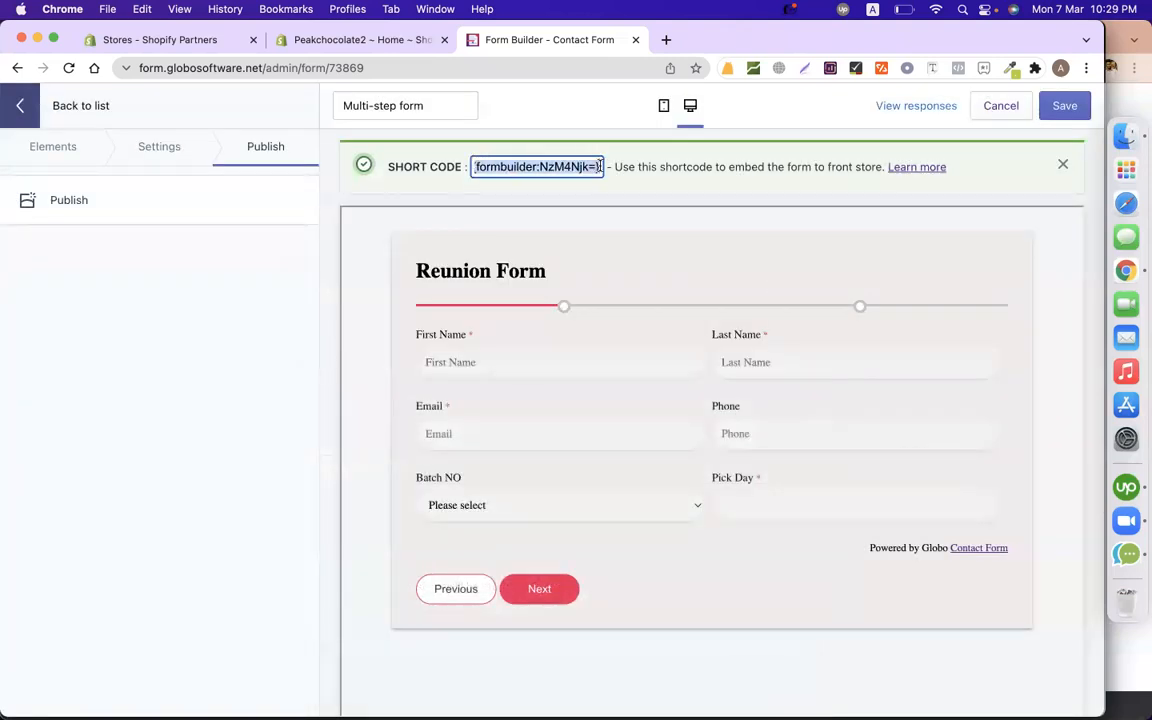
pyautogui.press('super+c')
# Go to the Shopify admin's installed Apps list and launch GemPages Landing Page Builder.
pyautogui.click(342, 40)
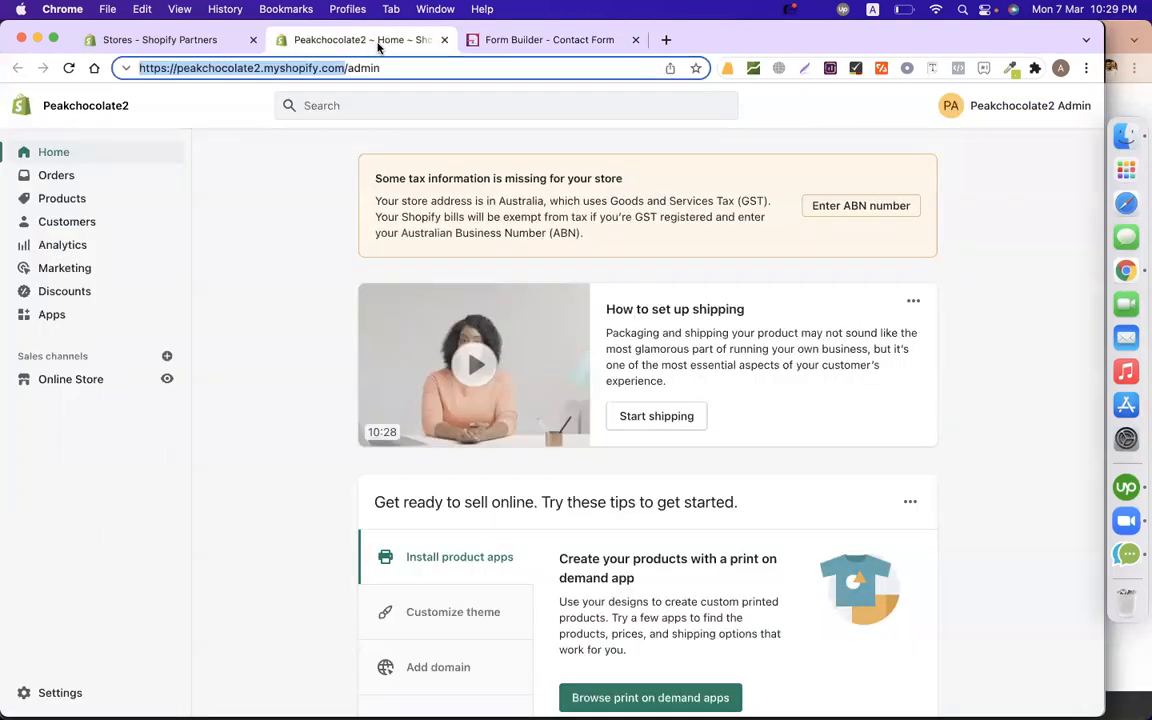
pyautogui.click(41, 320)
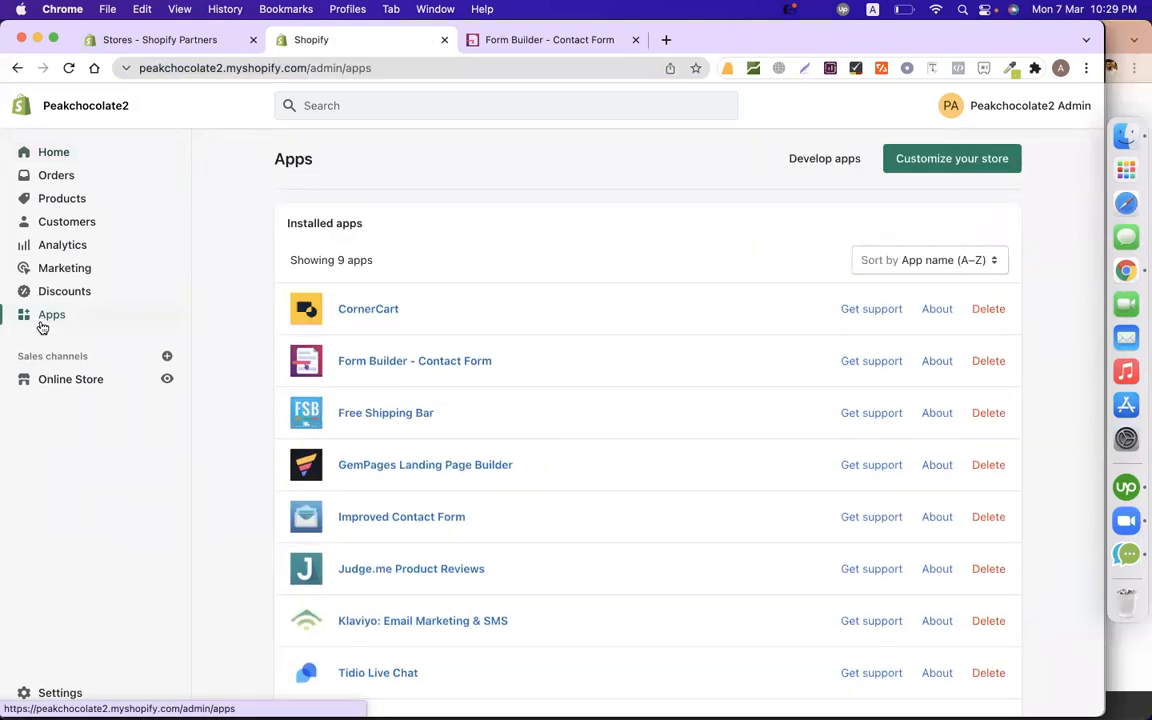
pyautogui.scroll(-3, 537, 486)
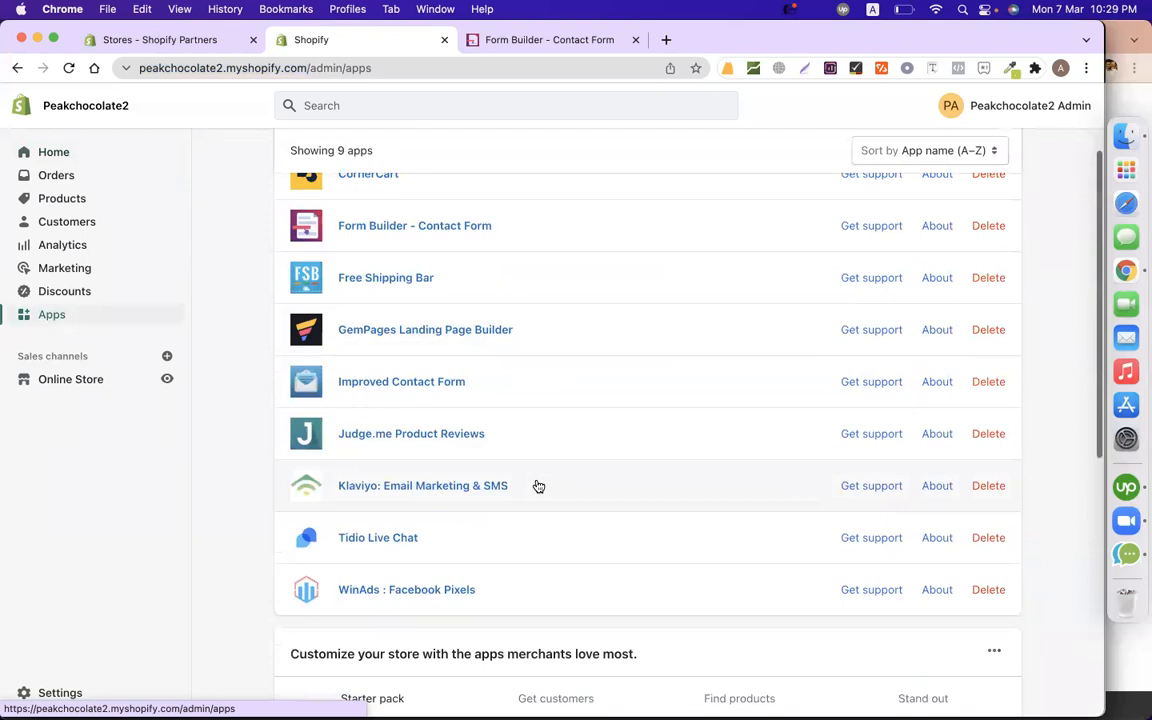
pyautogui.click(449, 328)
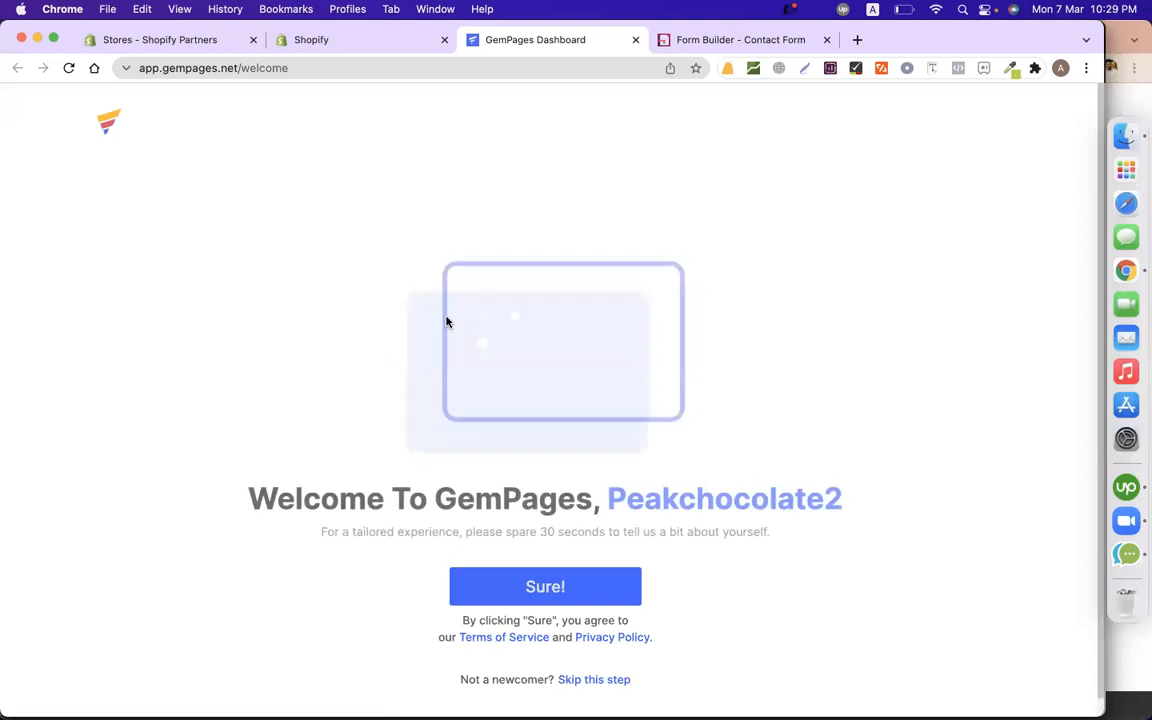
# Answer the welcome survey as a Beginner Print-on-Demand seller in Arts, Crafts & Photography.
pyautogui.click(532, 590)
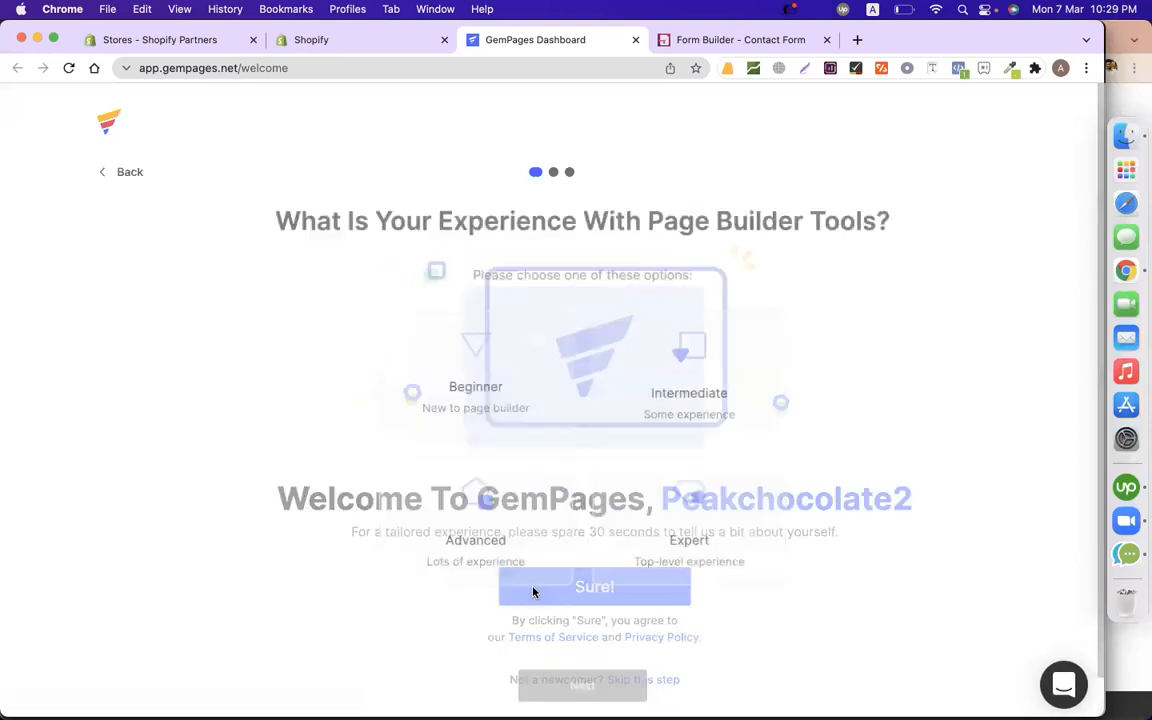
pyautogui.click(412, 408)
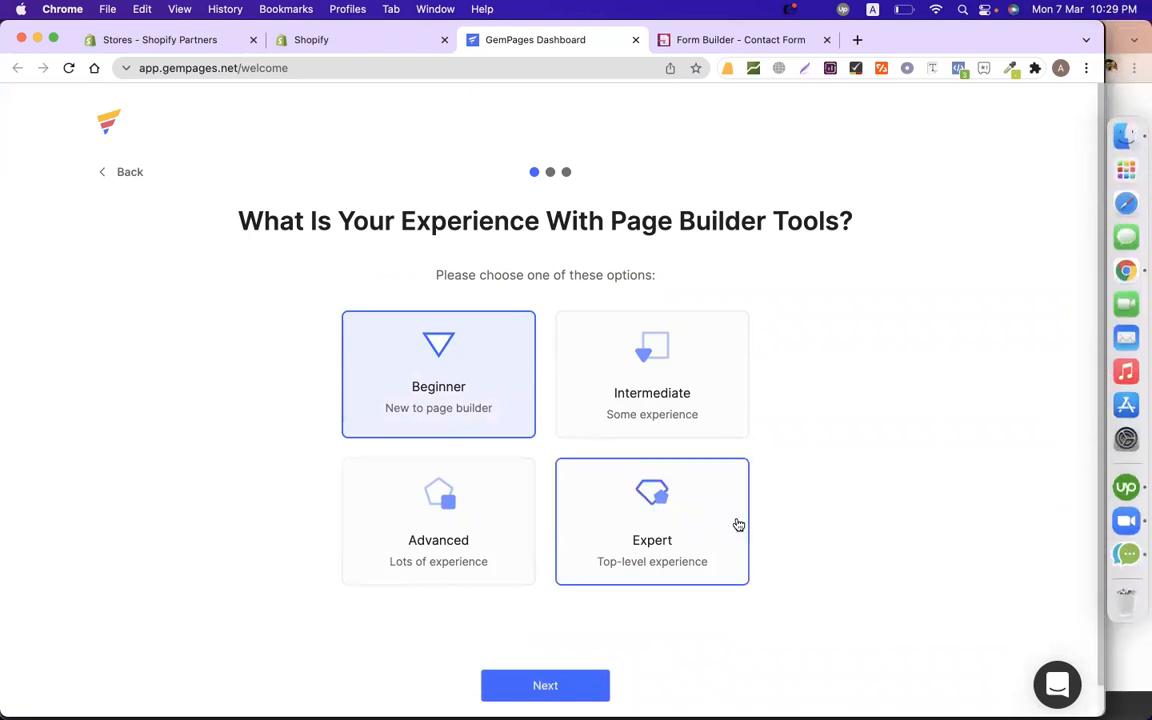
pyautogui.scroll(-1, 720, 570)
pyautogui.click(558, 650)
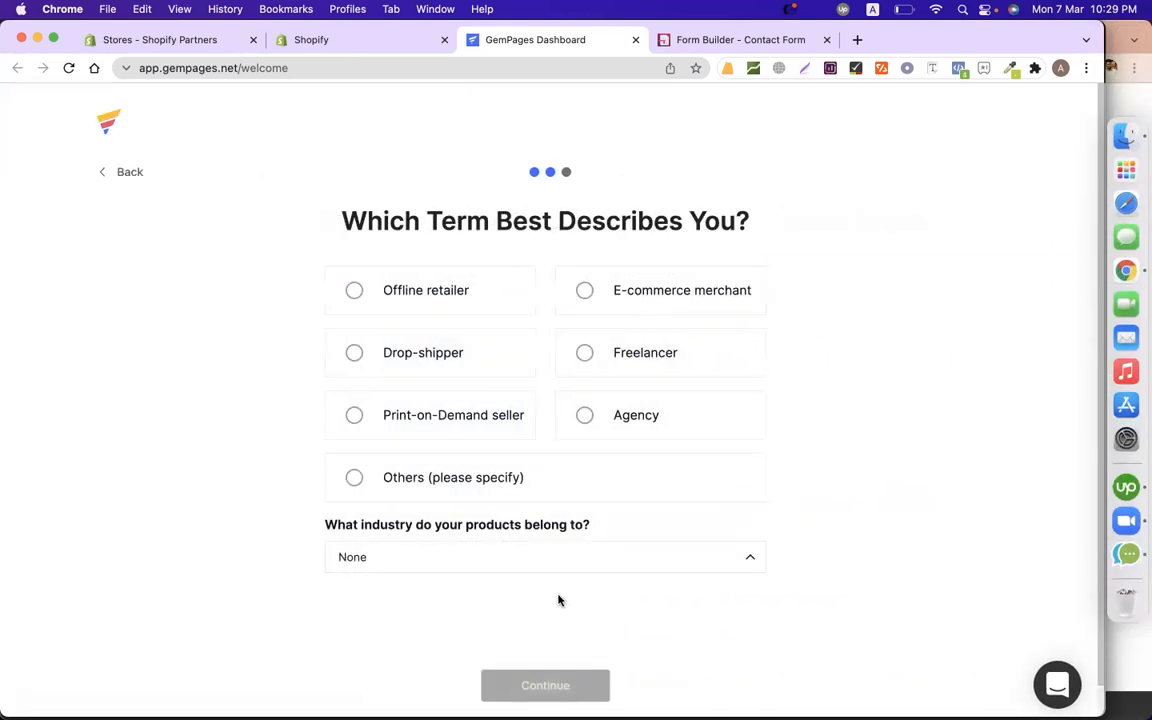
pyautogui.click(428, 399)
pyautogui.scroll(-1, 522, 463)
pyautogui.click(477, 530)
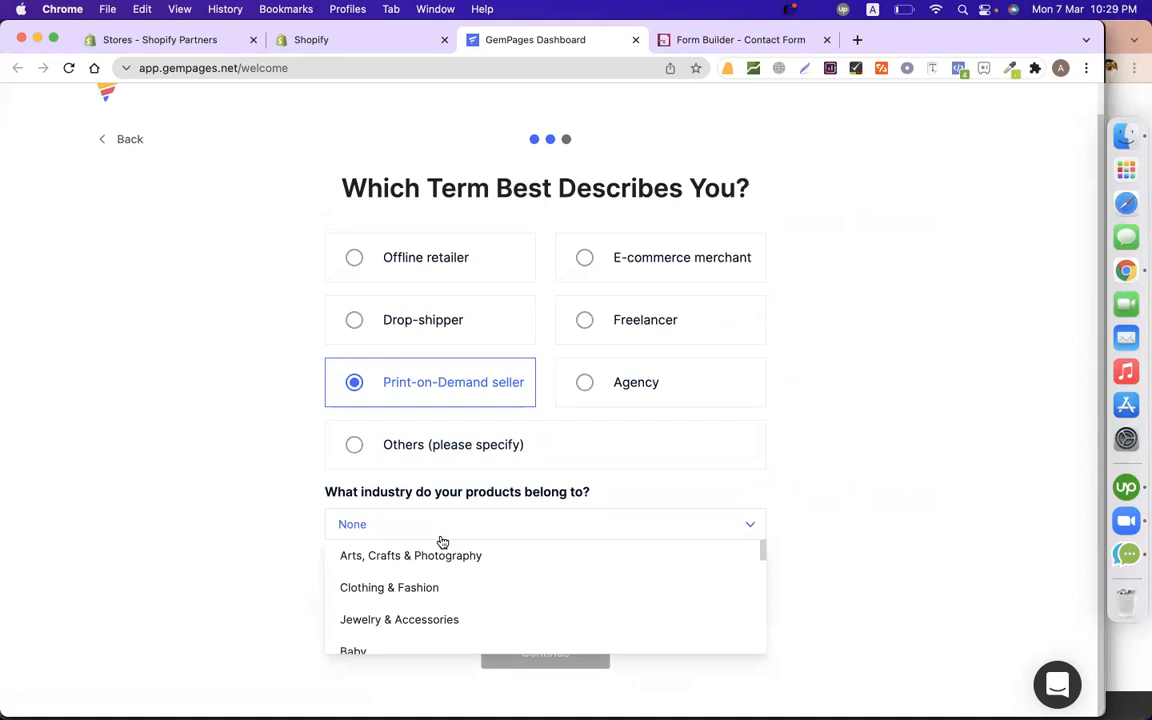
pyautogui.click(445, 555)
pyautogui.click(527, 652)
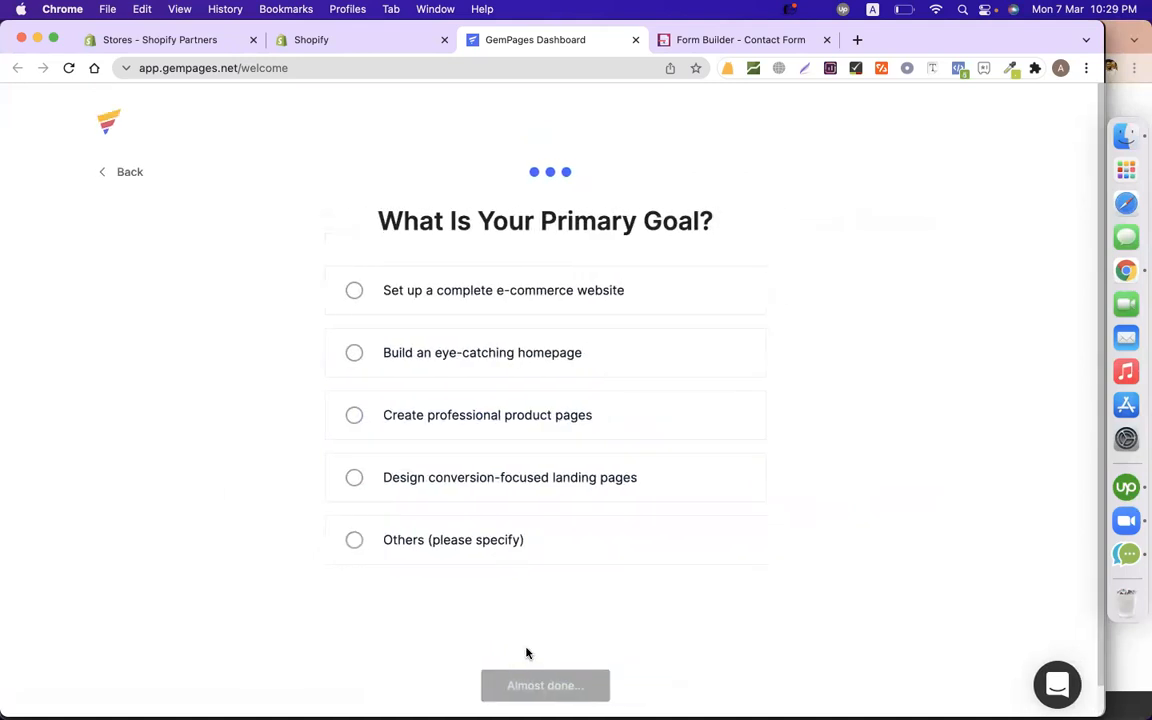
# Choose the eye-catching homepage goal, finish the survey and create a blank landing page.
pyautogui.click(463, 332)
pyautogui.scroll(-1, 555, 567)
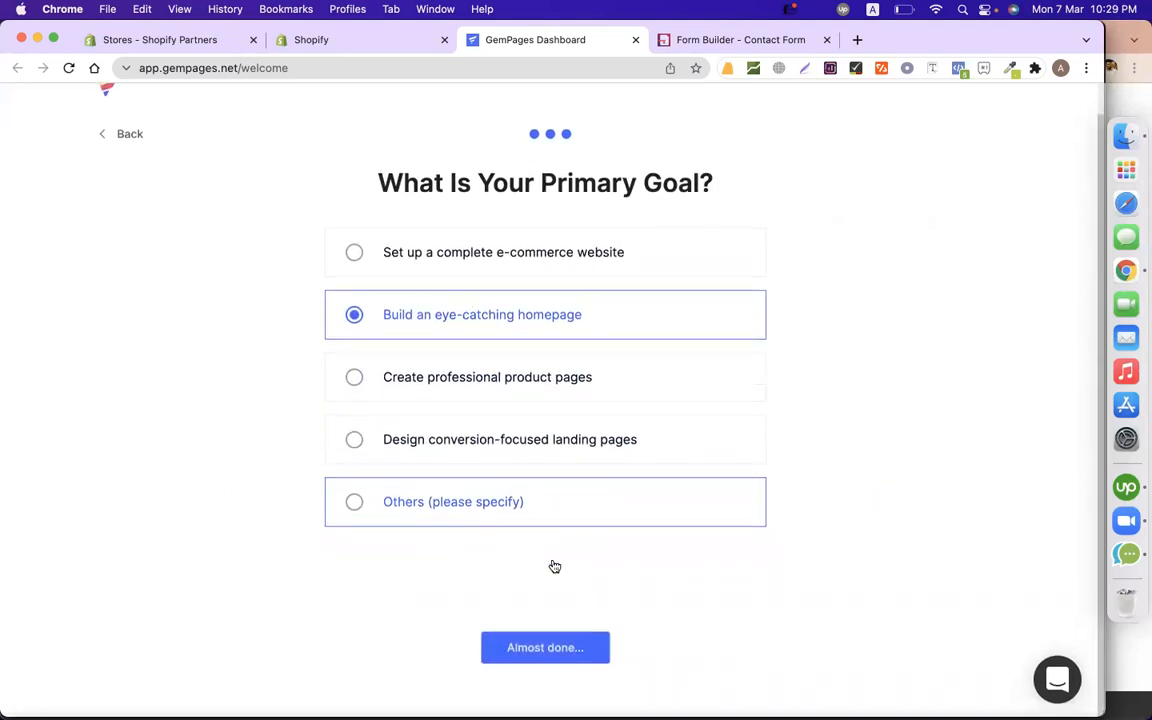
pyautogui.click(543, 647)
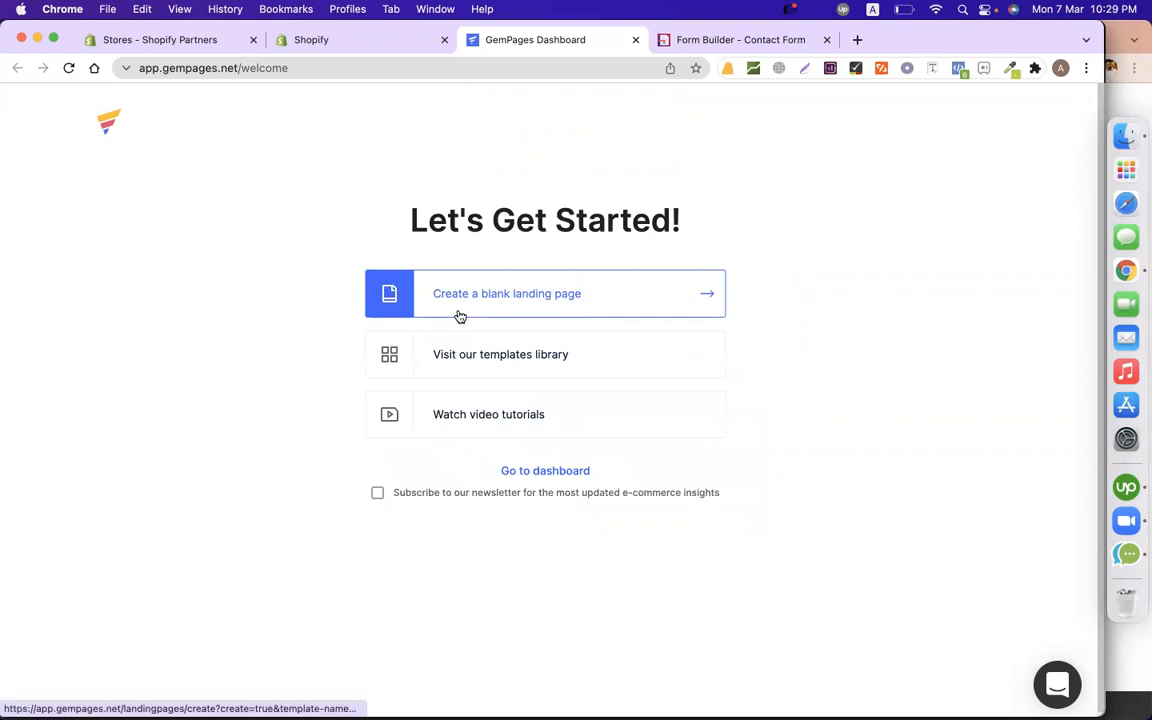
pyautogui.click(591, 296)
pyautogui.click(678, 577)
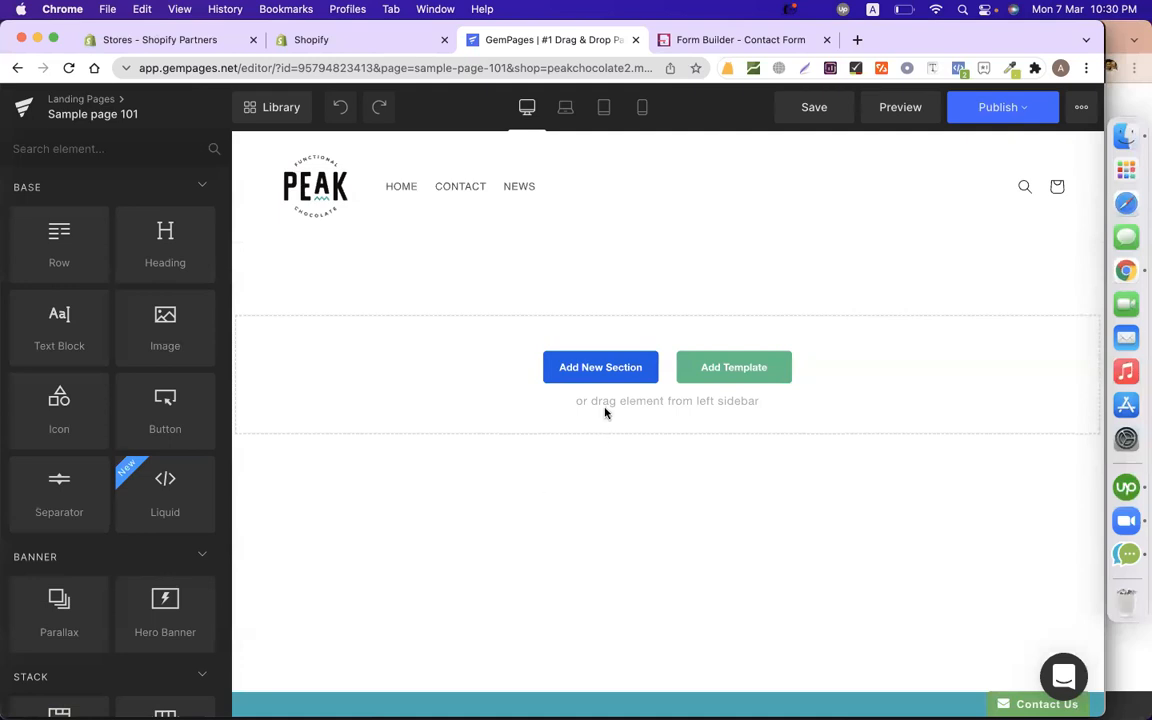
# Insert the Testimonials / Wedding gift library block onto Sample page 101.
pyautogui.click(784, 366)
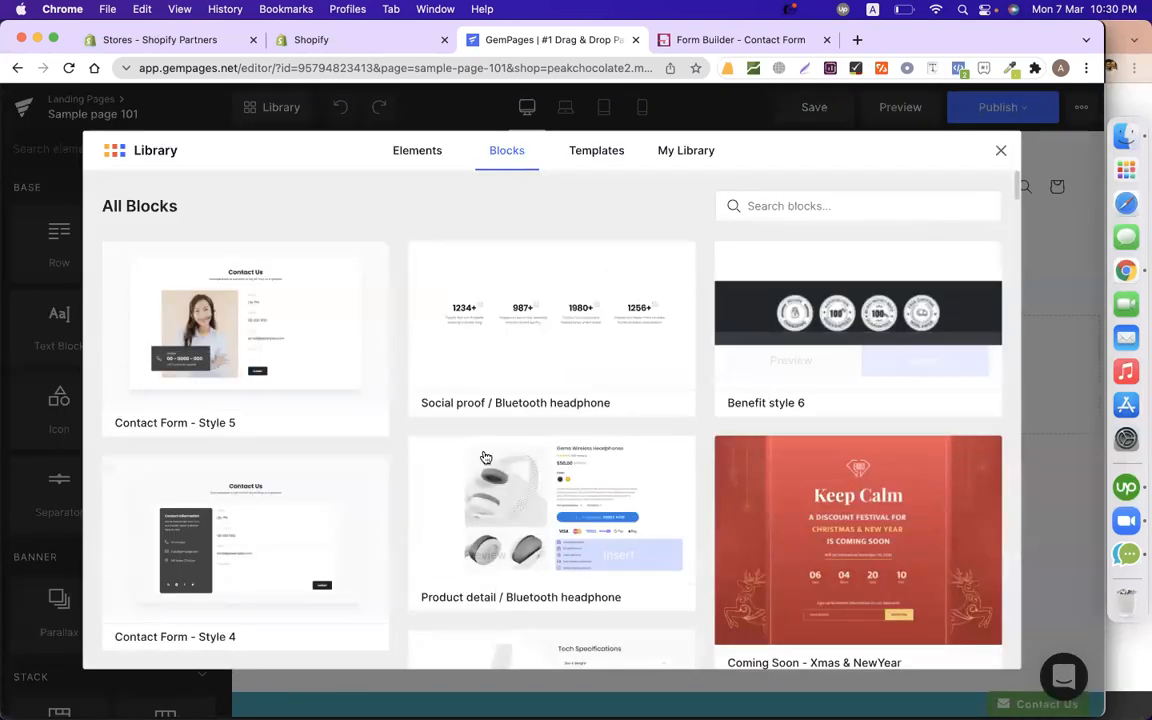
pyautogui.scroll(-5, 485, 459)
pyautogui.scroll(-3, 485, 459)
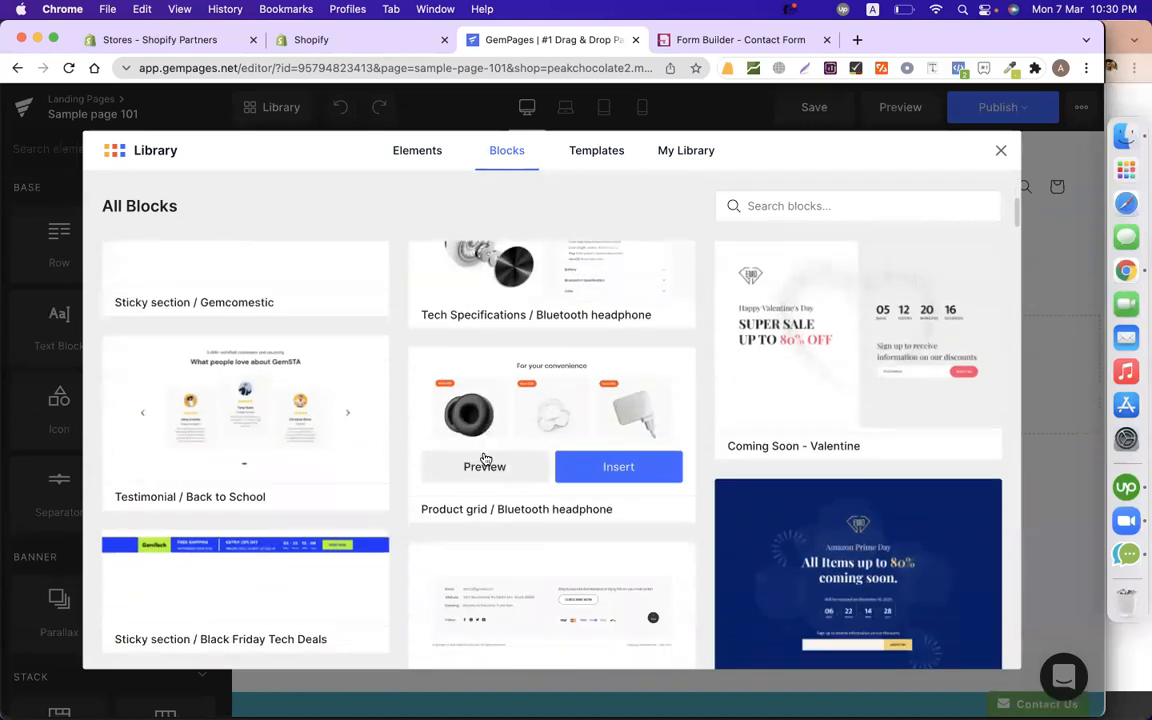
pyautogui.scroll(-1, 247, 478)
pyautogui.scroll(-2, 247, 478)
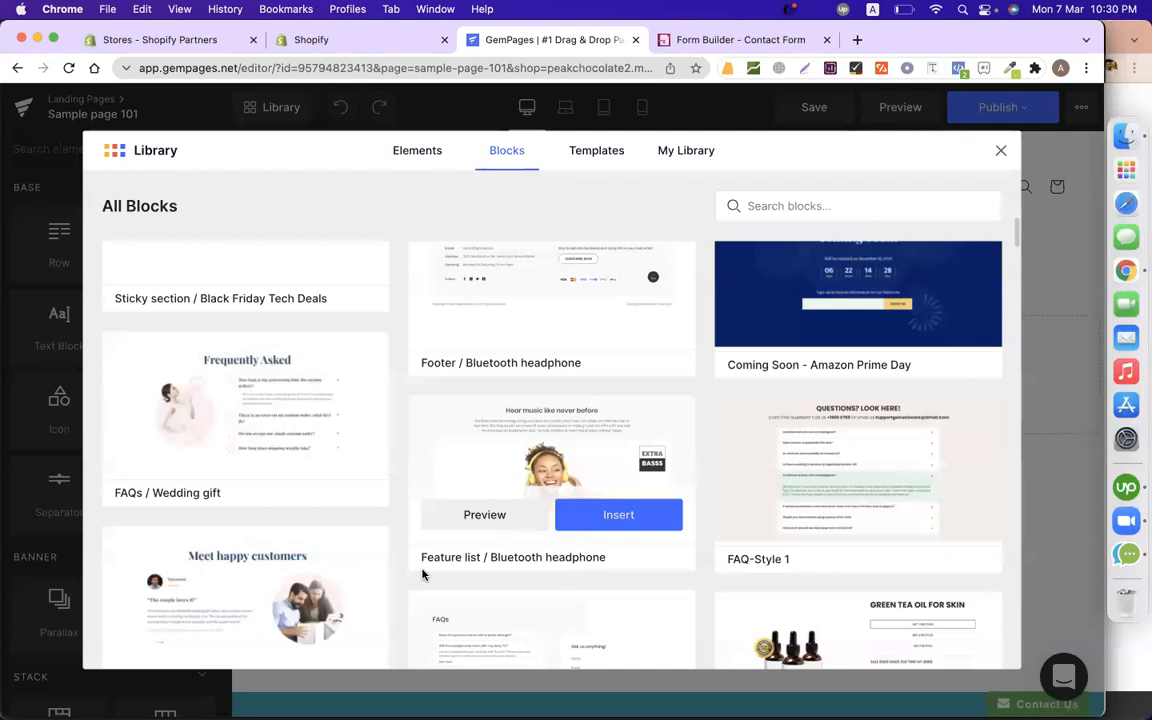
pyautogui.scroll(-3, 422, 574)
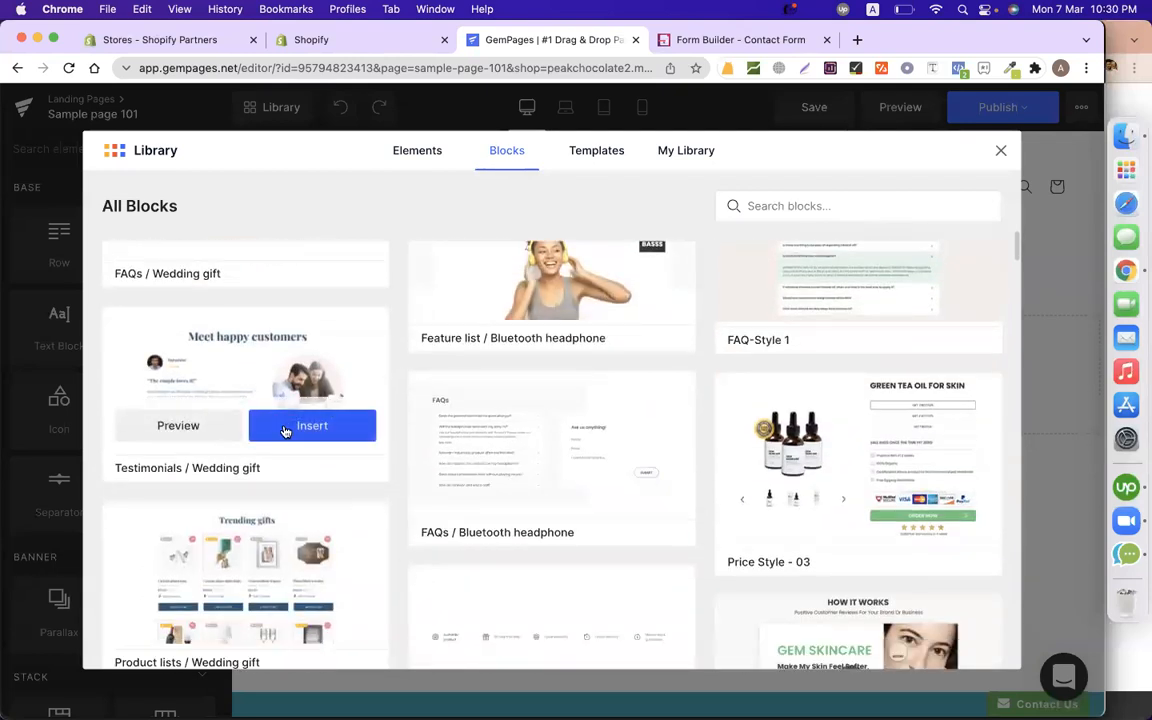
pyautogui.click(285, 431)
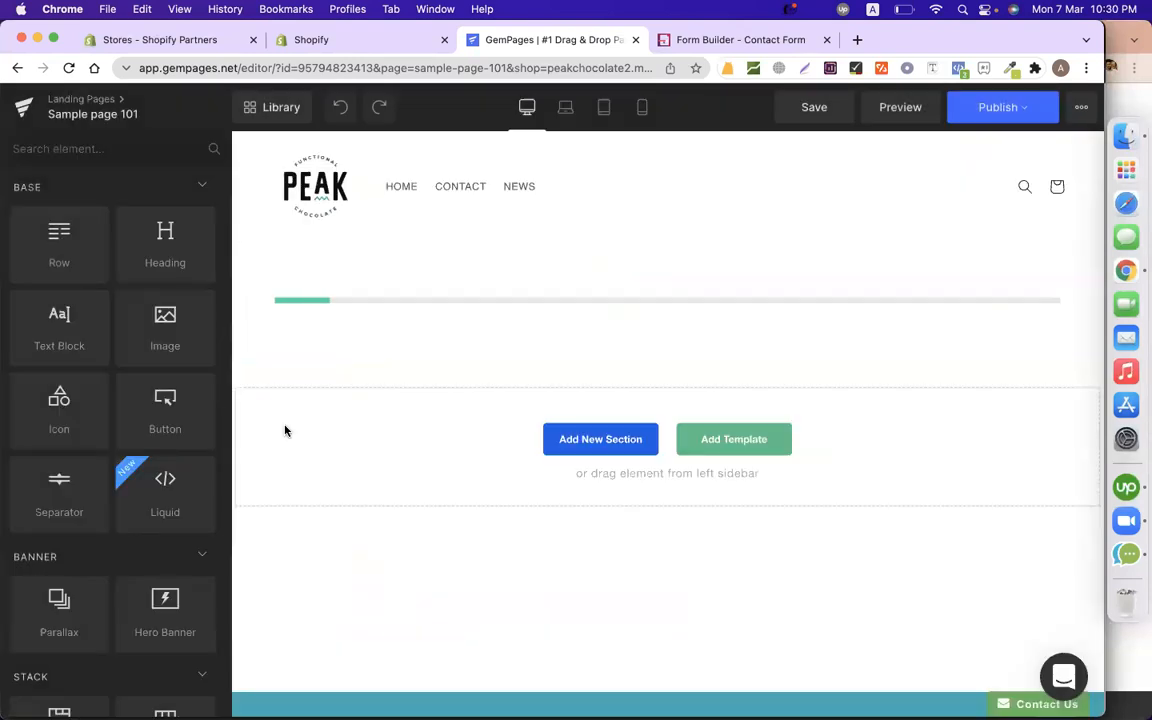
pyautogui.scroll(-4, 669, 406)
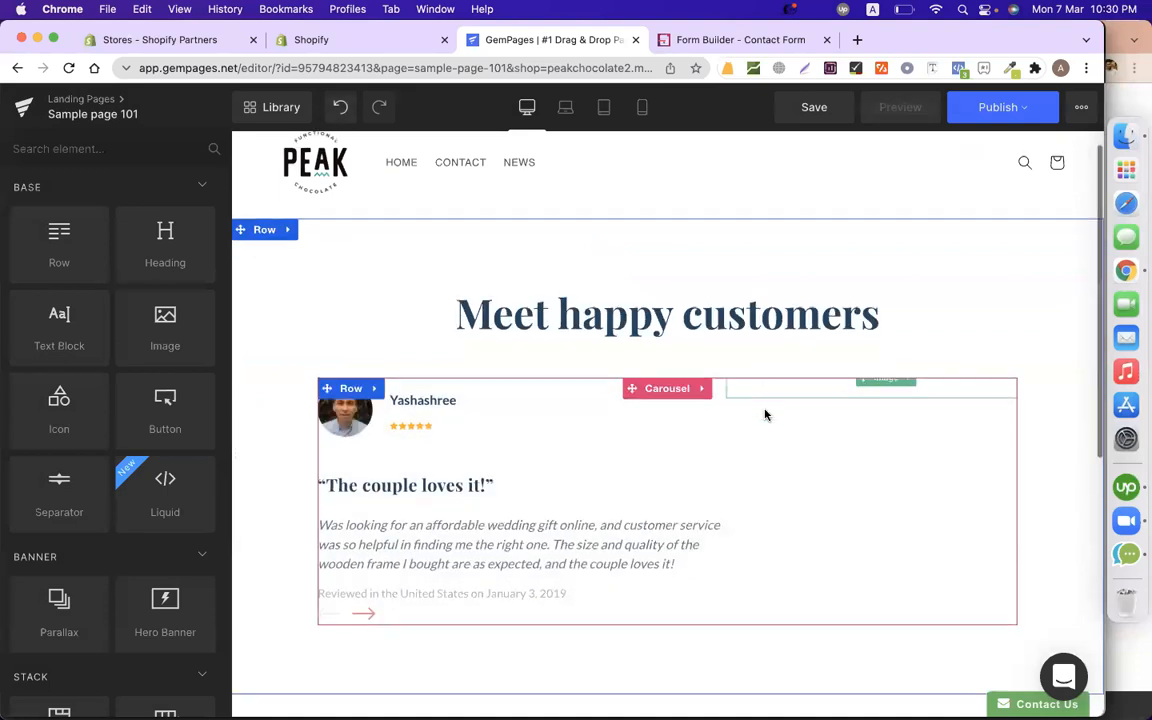
pyautogui.scroll(-2, 605, 572)
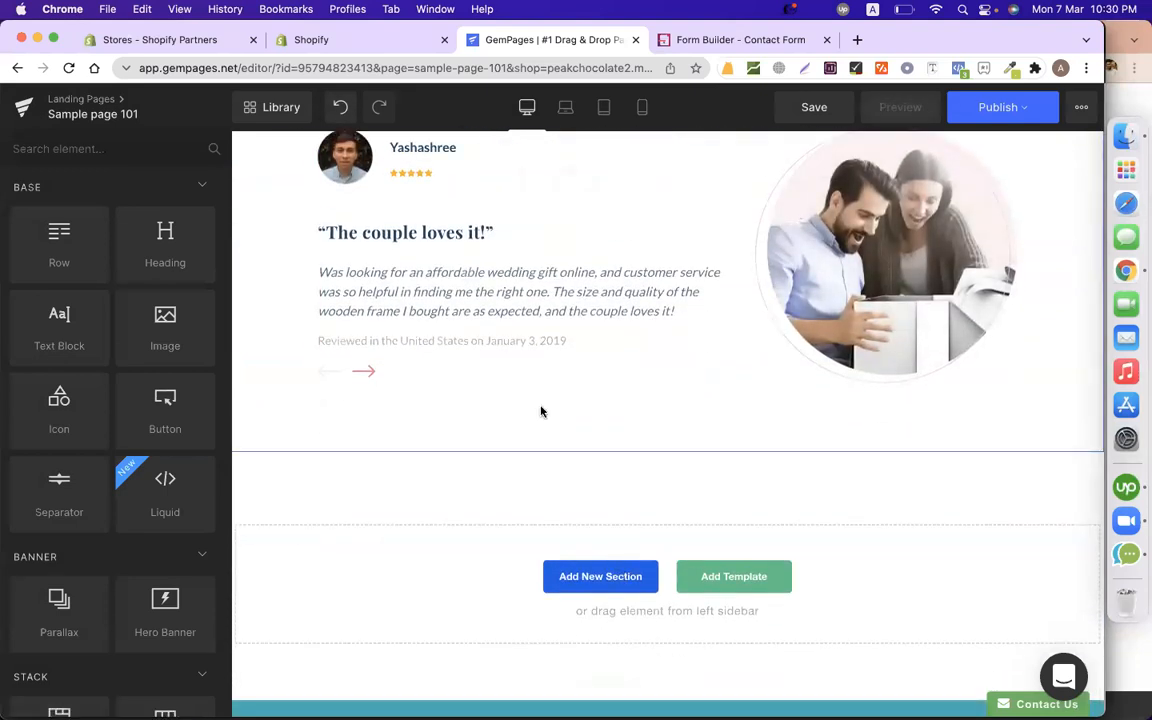
pyautogui.scroll(4, 540, 411)
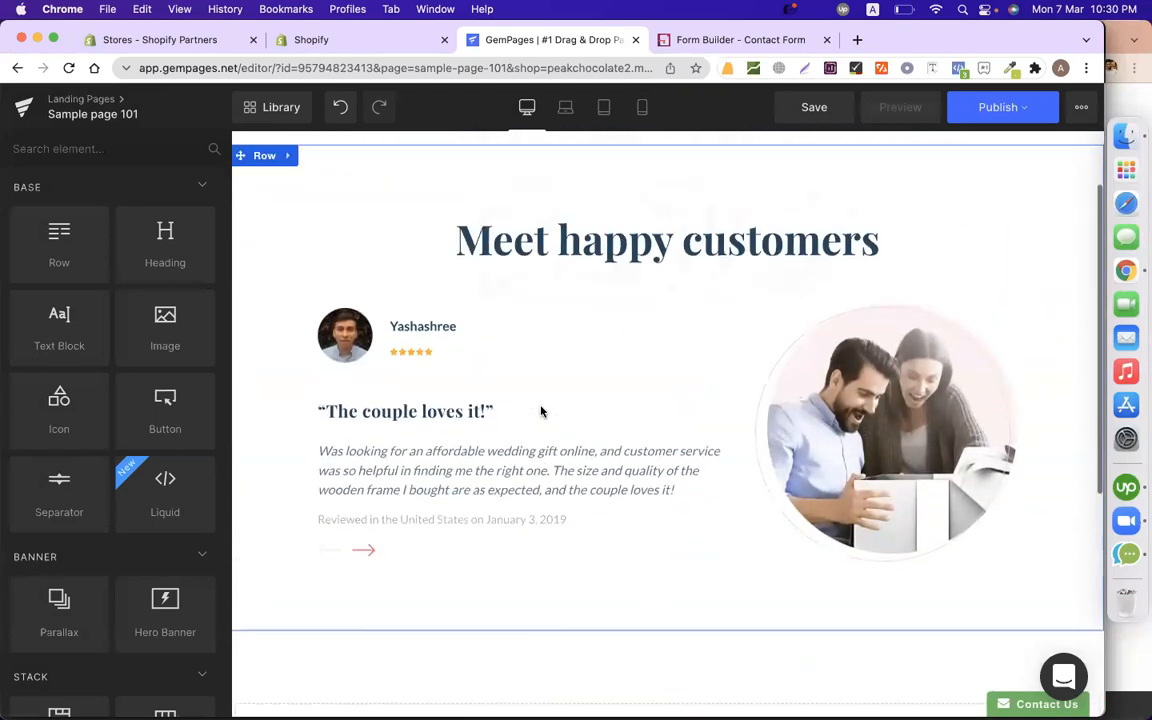
# Change the testimonial's 'Meet happy customers' heading to 'Reunion Registration'.
pyautogui.click(575, 222)
pyautogui.doubleClick(580, 244)
pyautogui.write('Reunion')
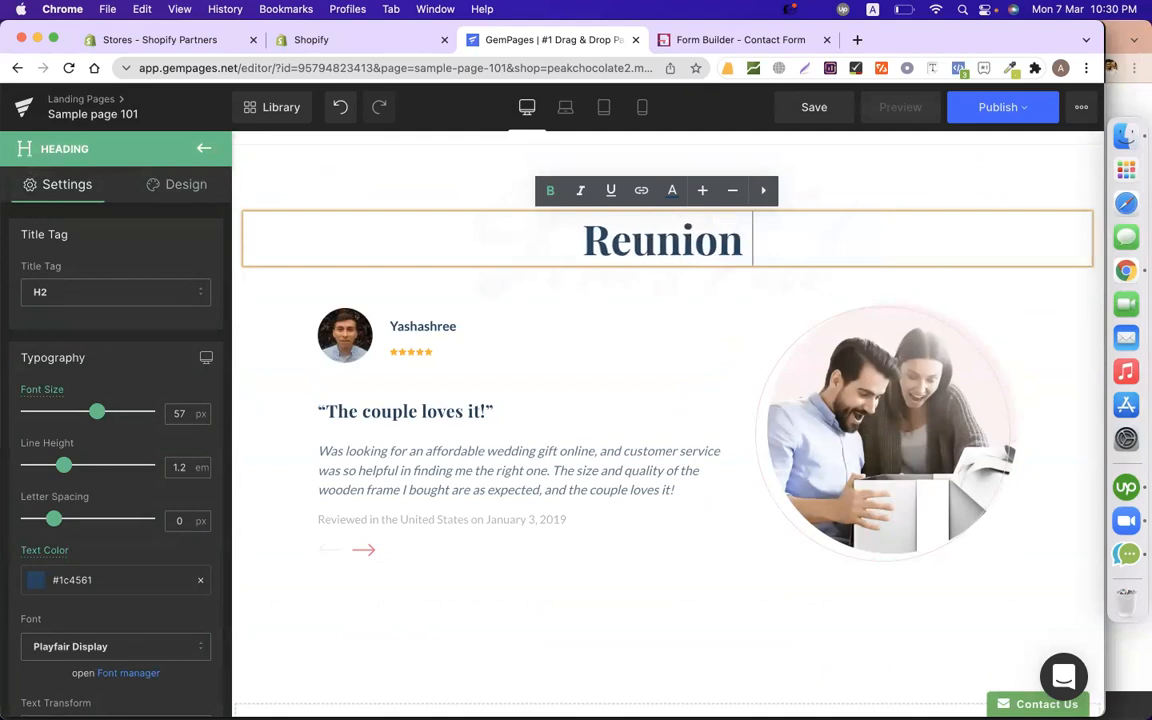
pyautogui.write(' Reg')
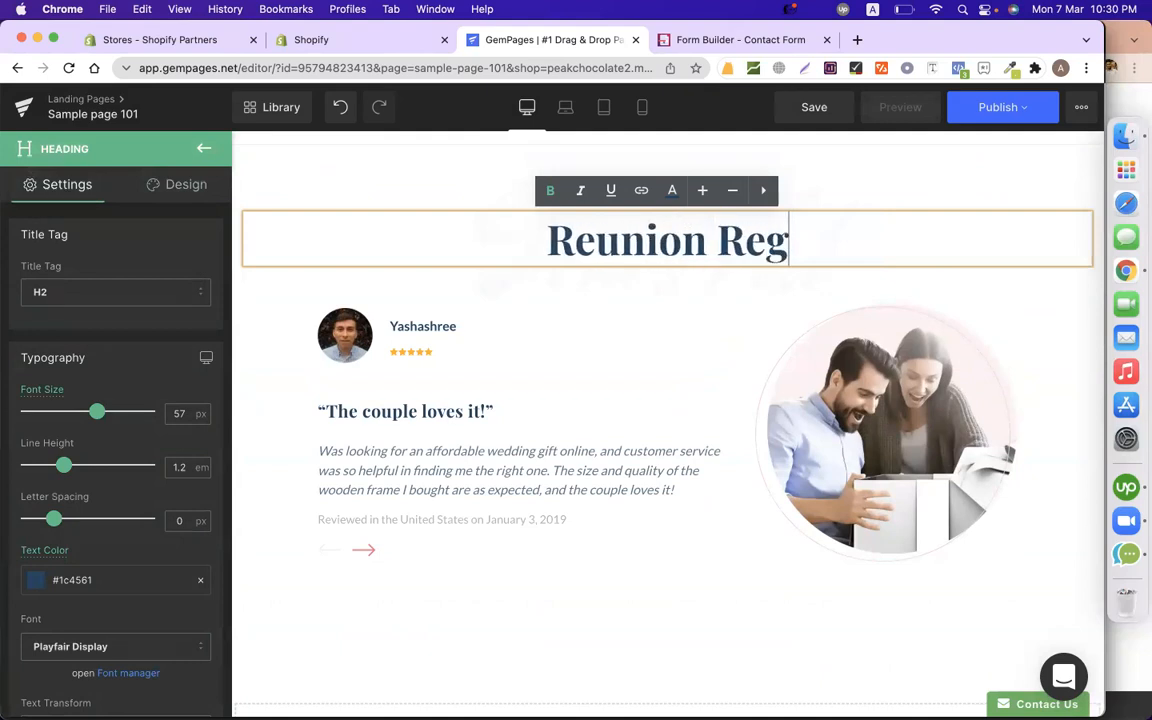
pyautogui.write('istration')
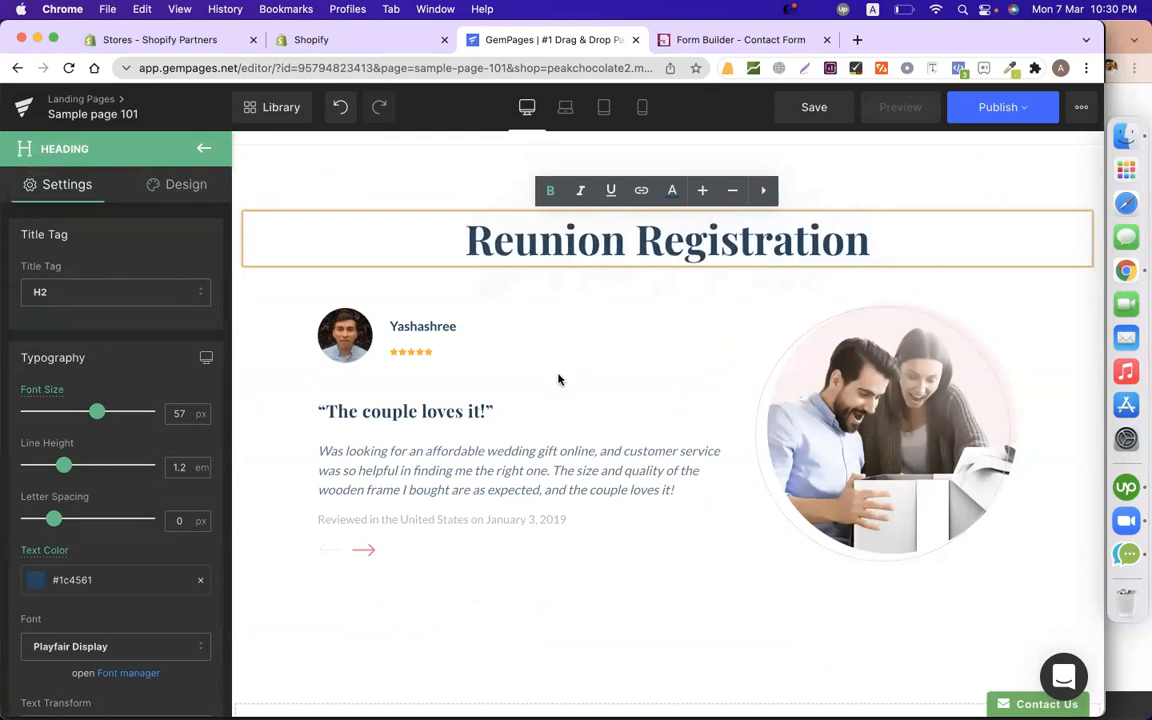
pyautogui.click(481, 360)
# Place a new Text Block below the testimonial section.
pyautogui.click(481, 360)
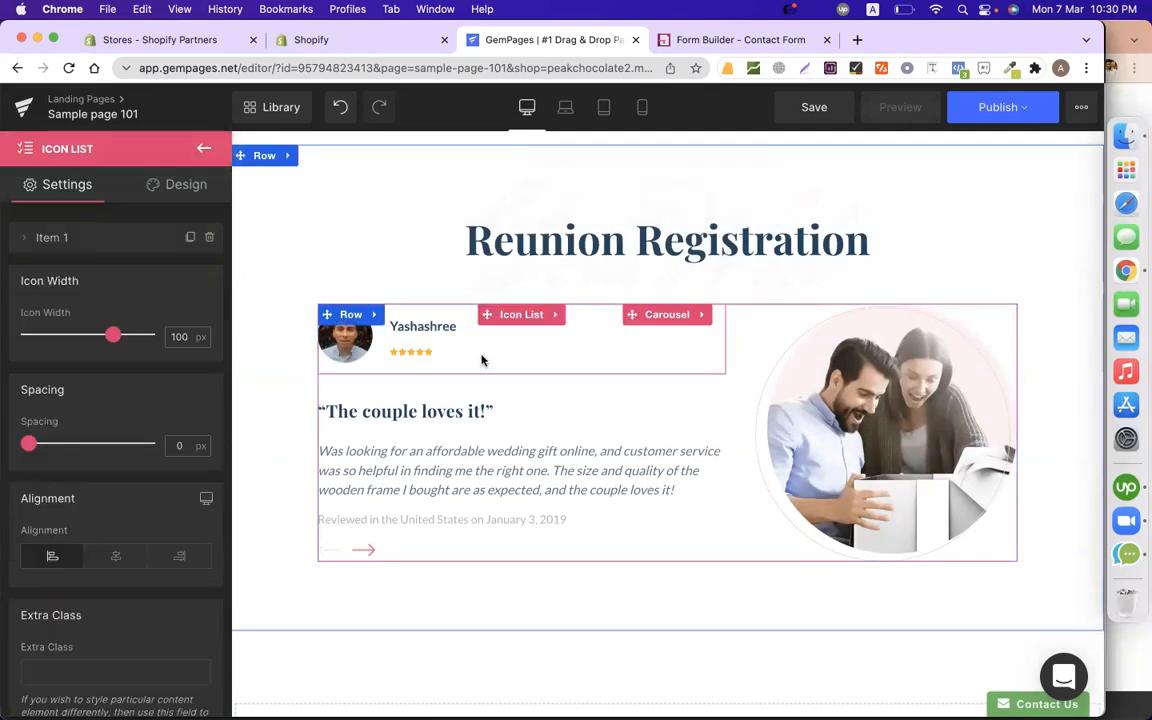
pyautogui.click(999, 525)
pyautogui.click(999, 525)
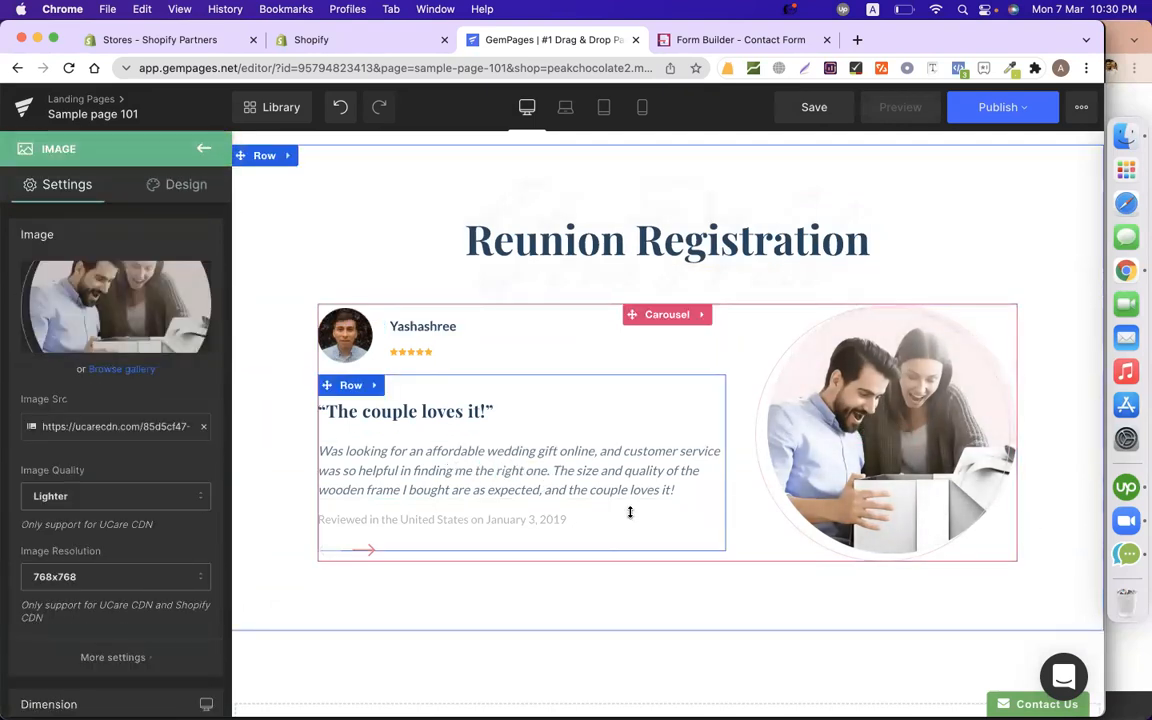
pyautogui.scroll(-3, 630, 510)
pyautogui.moveTo(597, 470); pyautogui.dragTo(358, 450)
pyautogui.moveTo(80, 327); pyautogui.dragTo(607, 460)
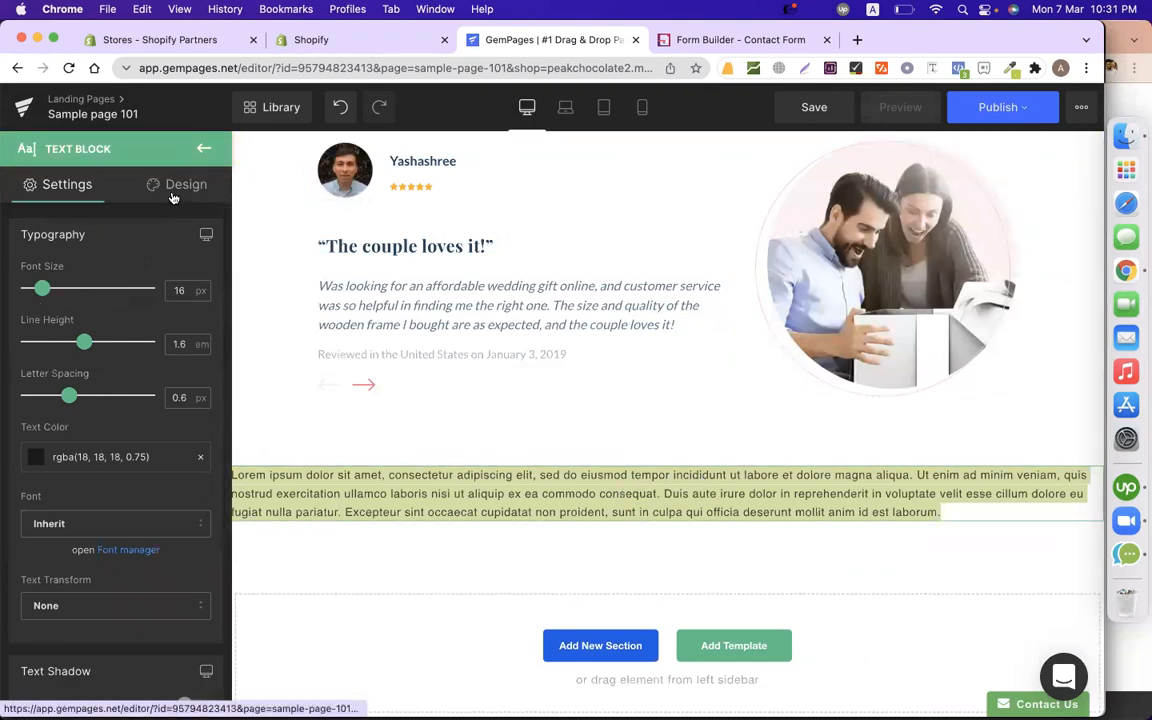
pyautogui.scroll(-5, 53, 362)
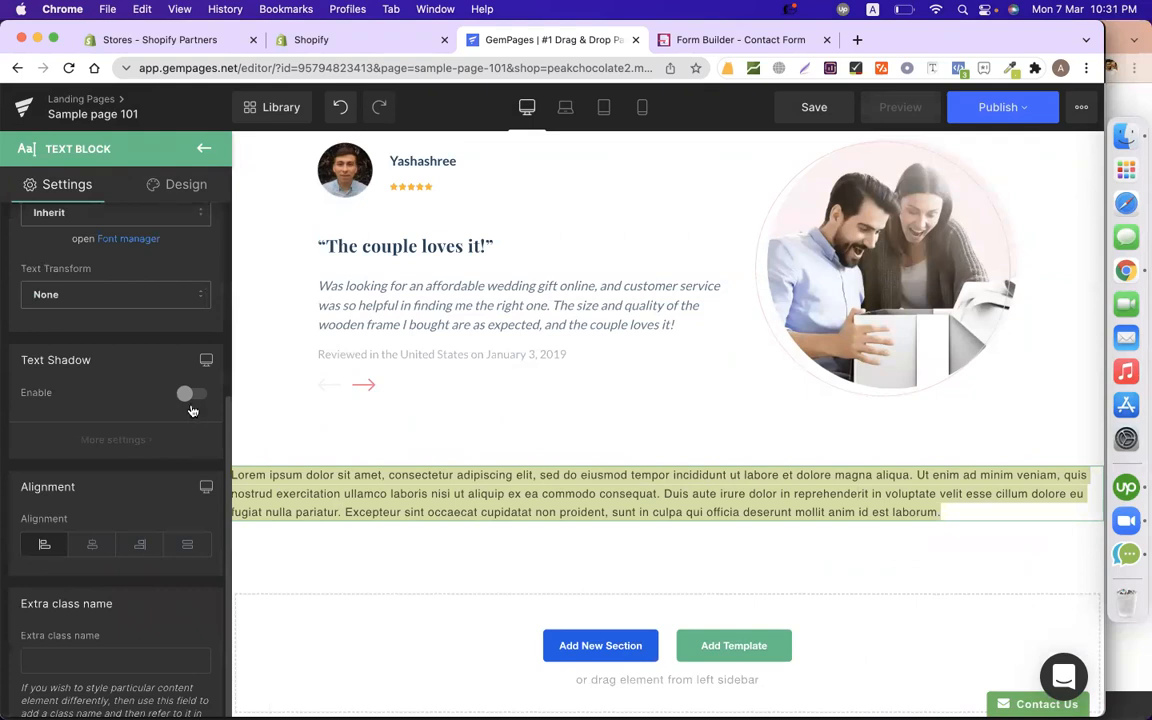
pyautogui.scroll(3, 192, 408)
# Replace the text block's placeholder with {formbuilder:NzM4Njk=} and center-align it.
pyautogui.click(536, 505)
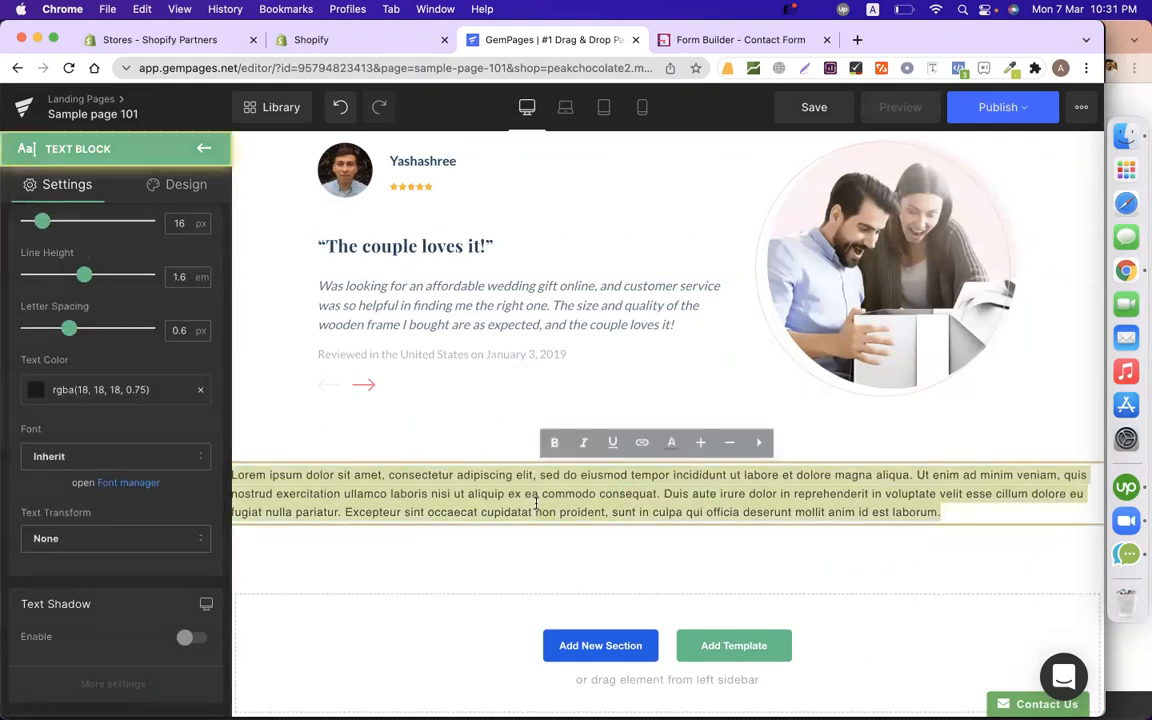
pyautogui.write('{formbuilder:NzM4Njk=}')
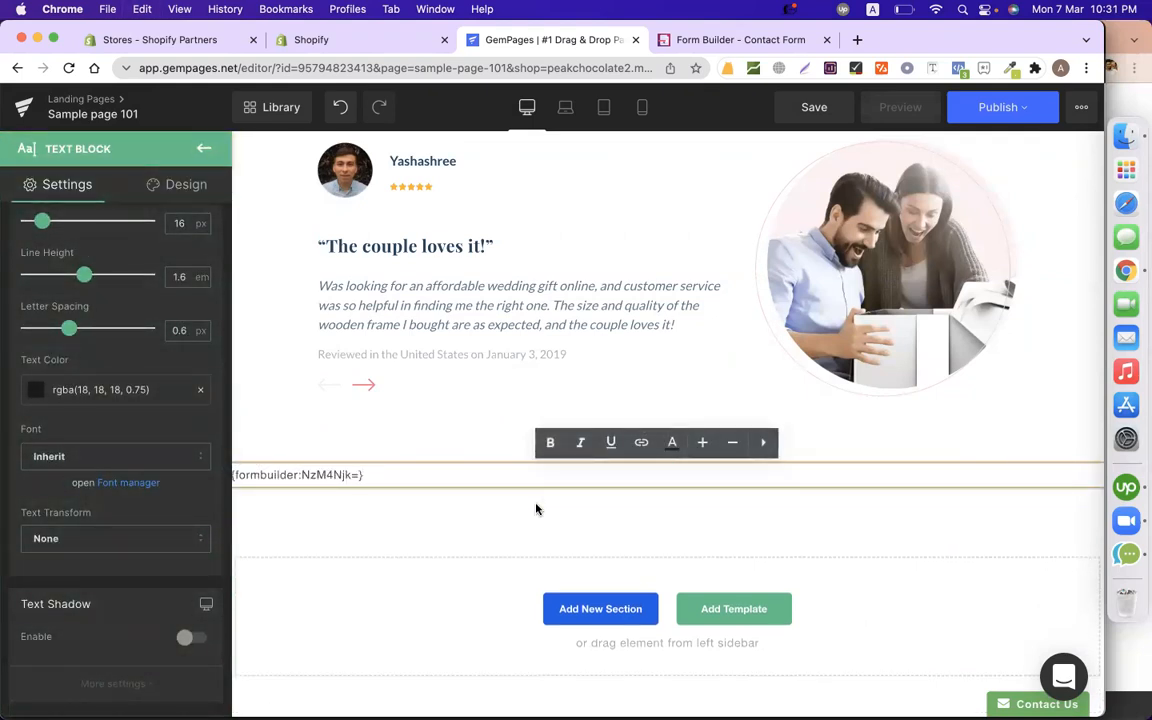
pyautogui.press('super+a')
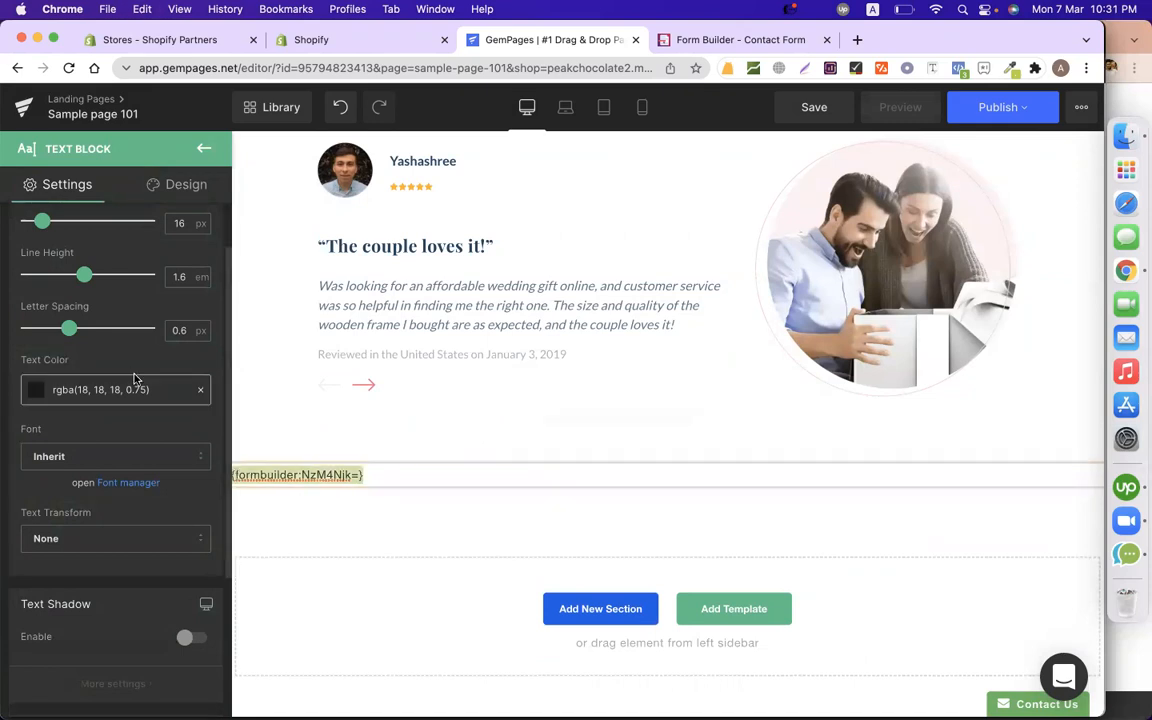
pyautogui.scroll(-4, 116, 465)
pyautogui.click(92, 504)
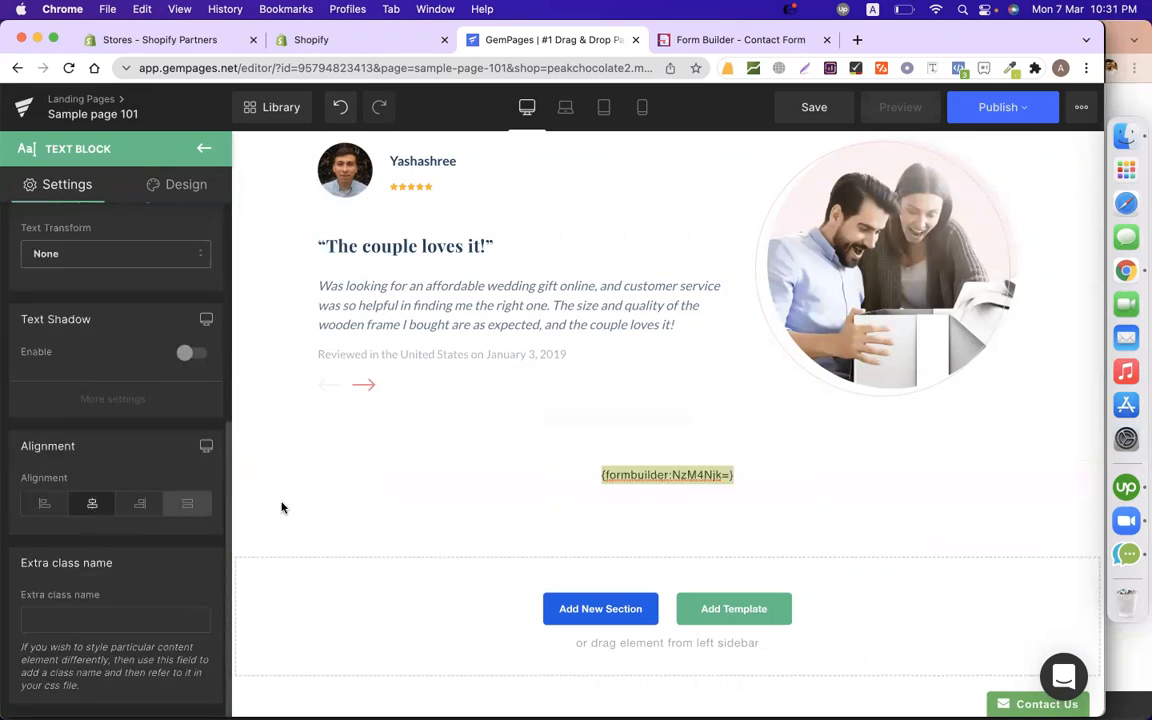
pyautogui.click(445, 530)
pyautogui.click(1016, 107)
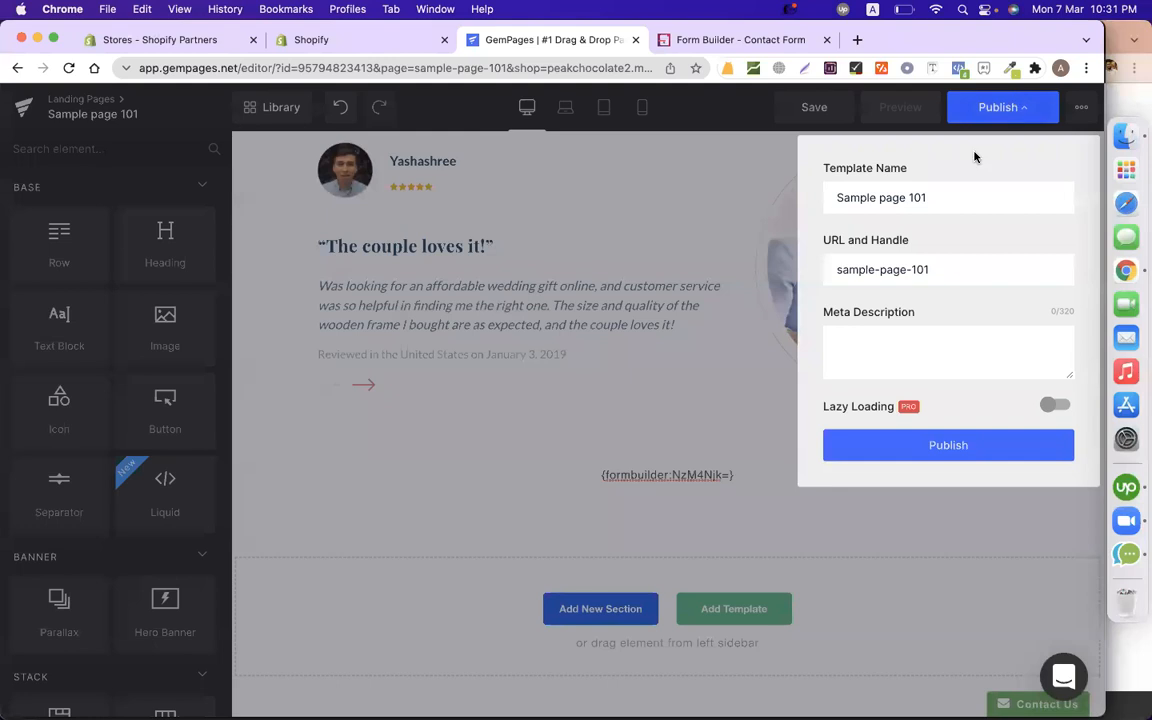
# Publish Sample page 101 and view the live page.
pyautogui.click(958, 447)
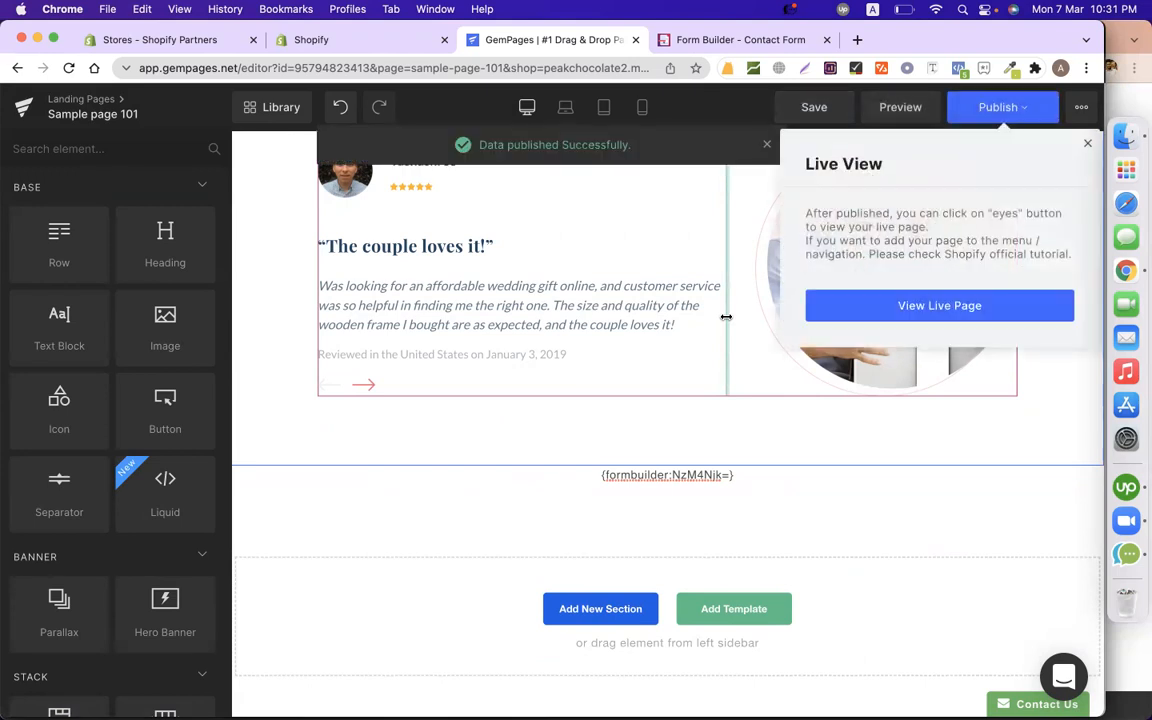
pyautogui.click(888, 310)
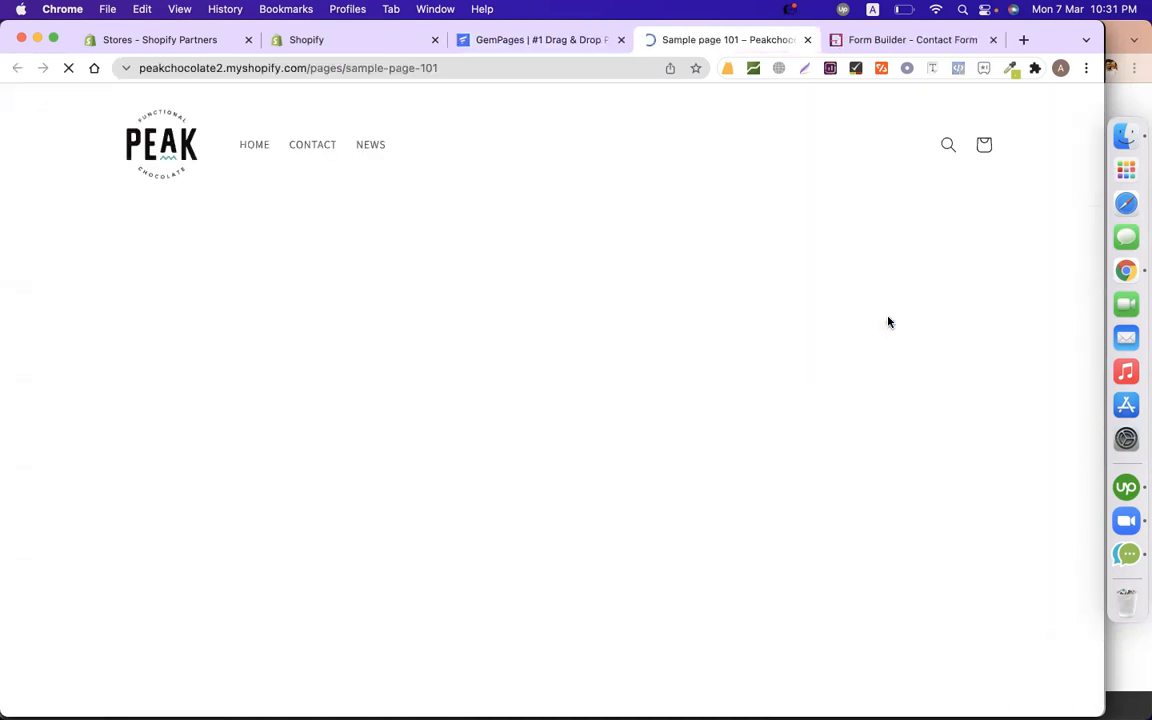
pyautogui.scroll(-5, 971, 388)
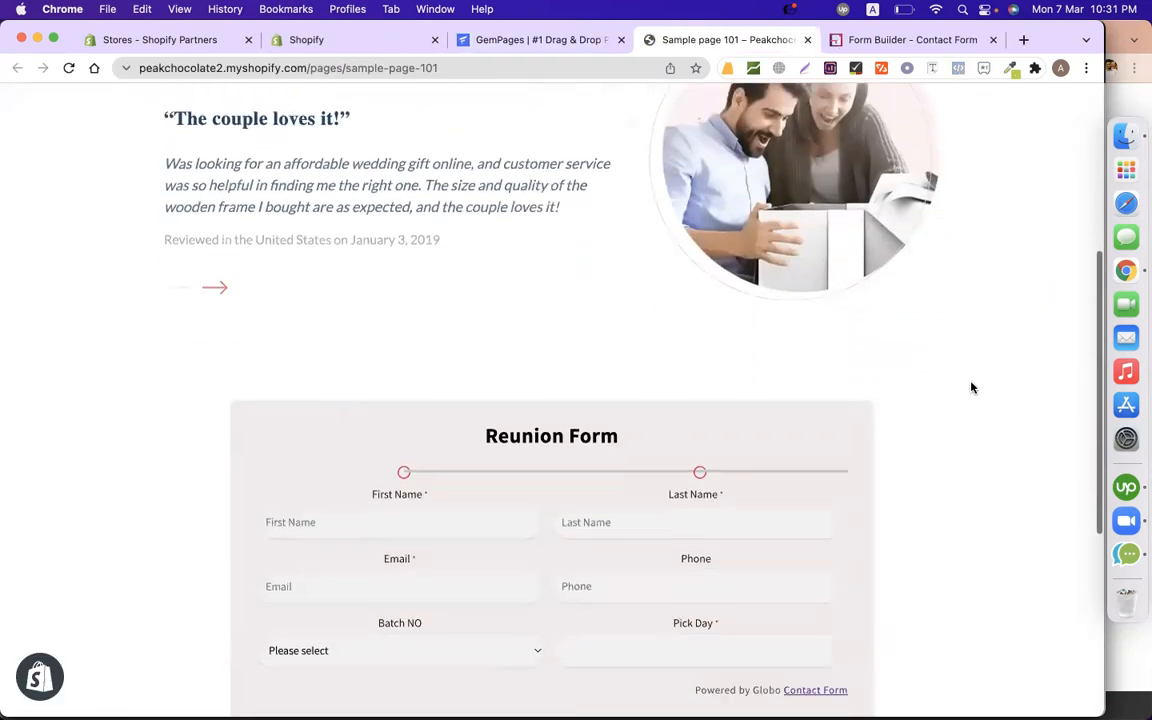
# Fill the form's first step with autofilled contact details, BATCH-101 and day 08-03-2022.
pyautogui.scroll(1, 971, 388)
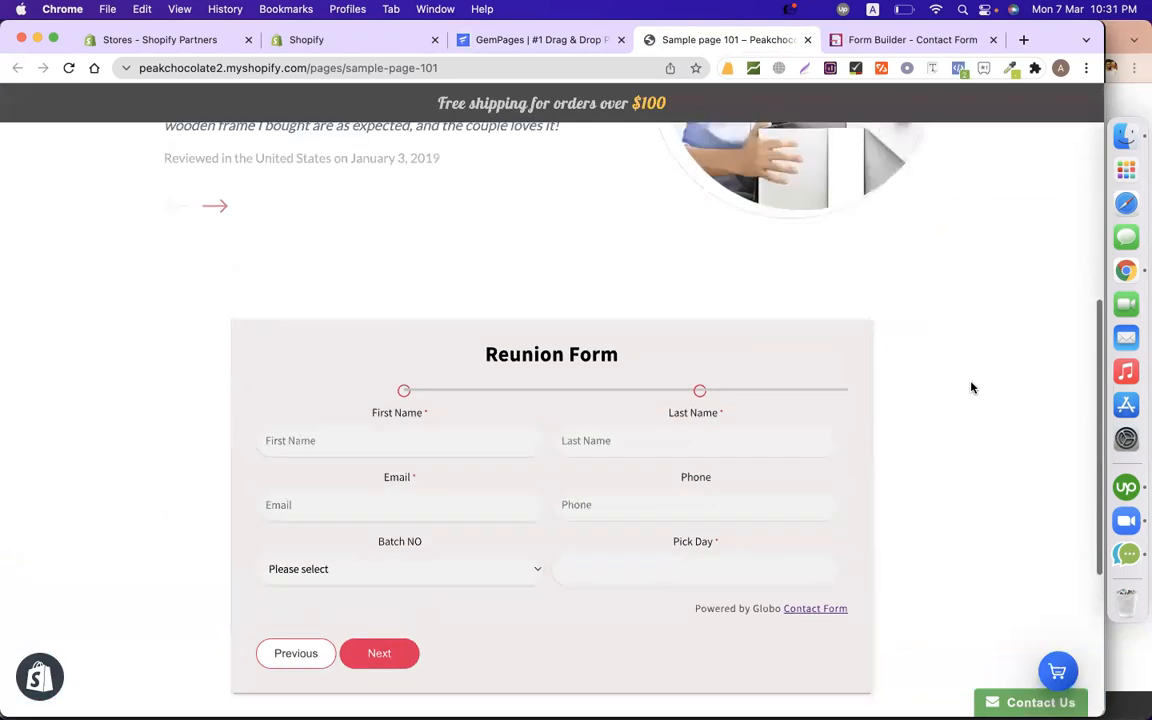
pyautogui.scroll(-2, 971, 388)
pyautogui.click(400, 294)
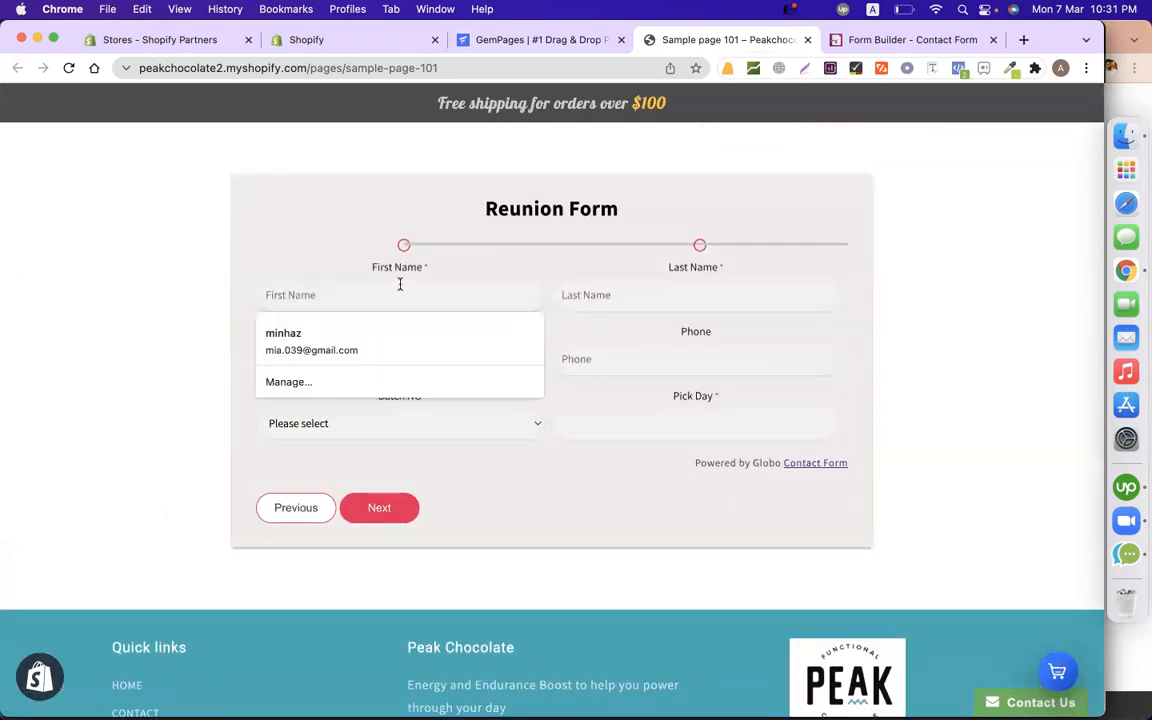
pyautogui.click(382, 335)
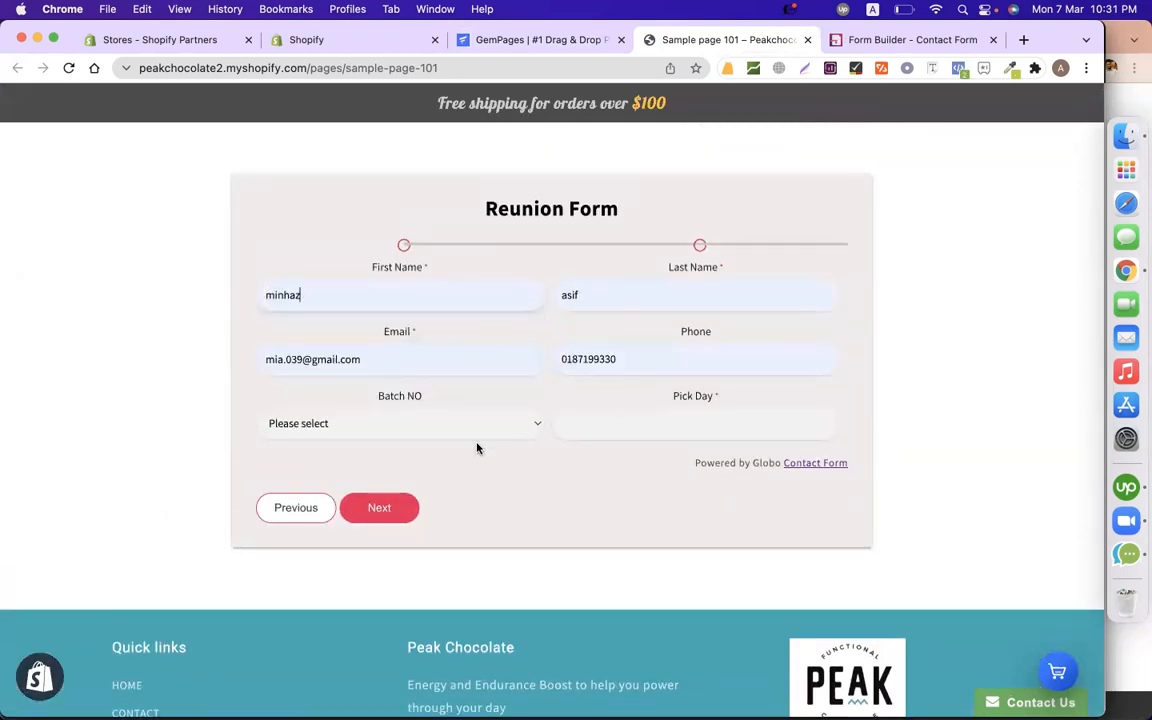
pyautogui.click(430, 425)
pyautogui.click(429, 440)
pyautogui.click(590, 434)
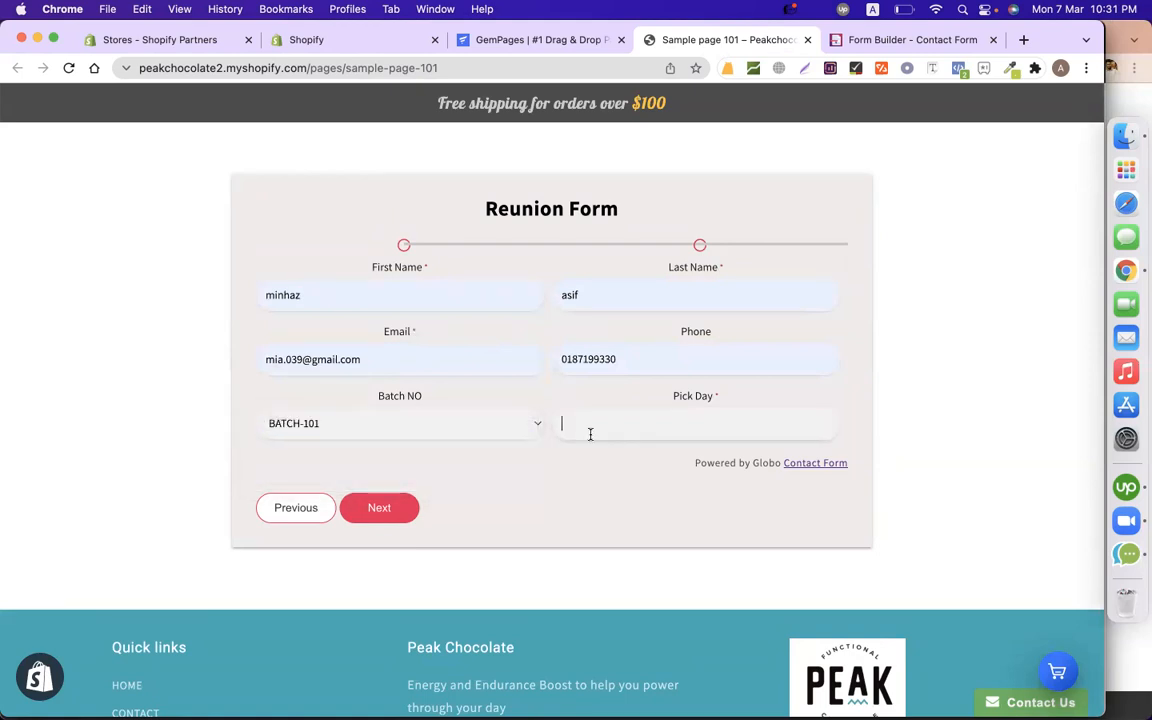
pyautogui.click(630, 537)
pyautogui.click(395, 512)
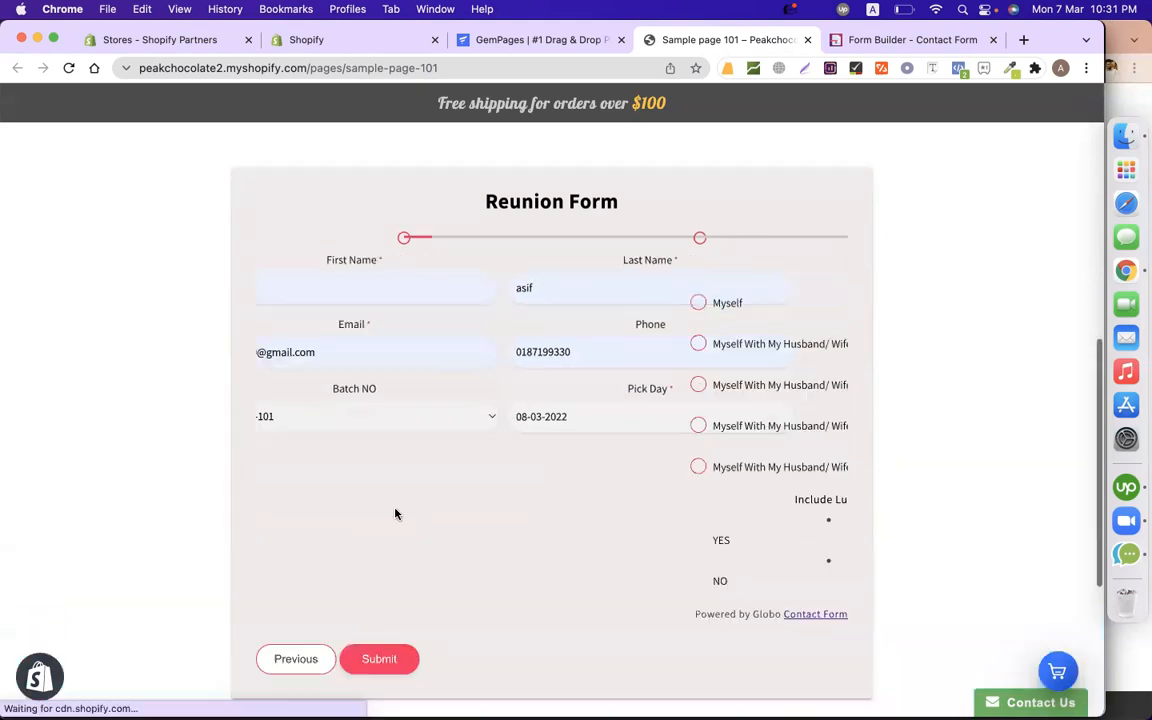
# Submit the form's second step and check the thank-you message.
pyautogui.scroll(-1, 395, 512)
pyautogui.scroll(1, 604, 275)
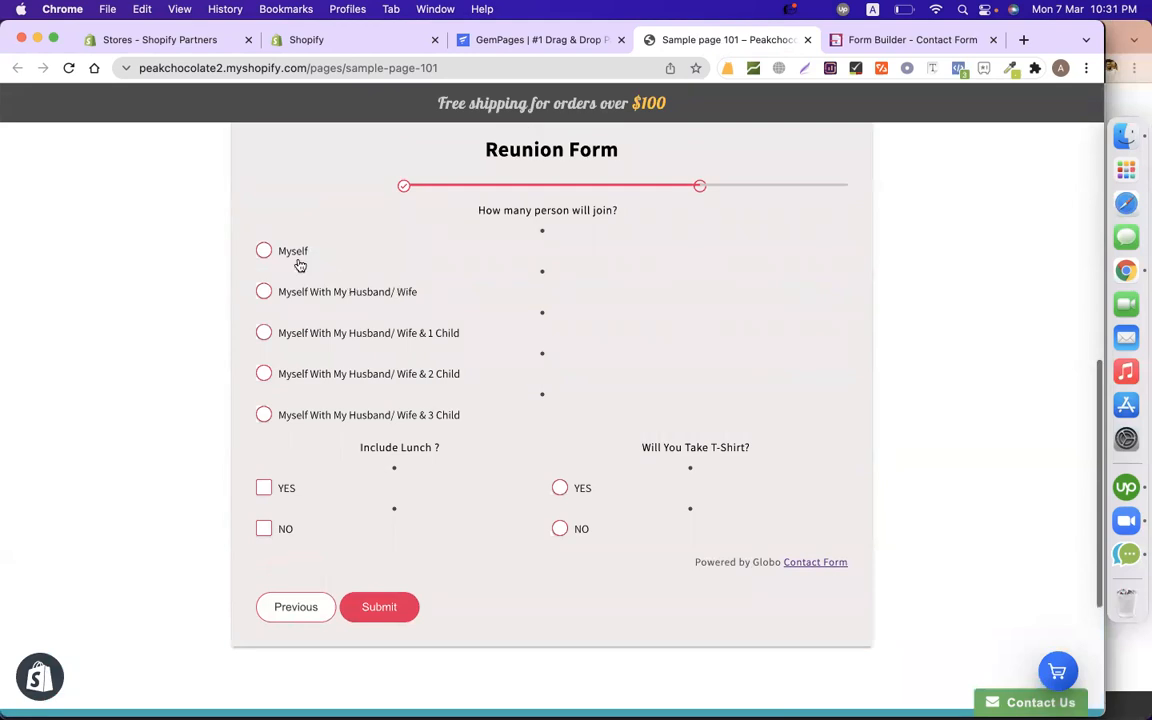
pyautogui.scroll(-1, 409, 511)
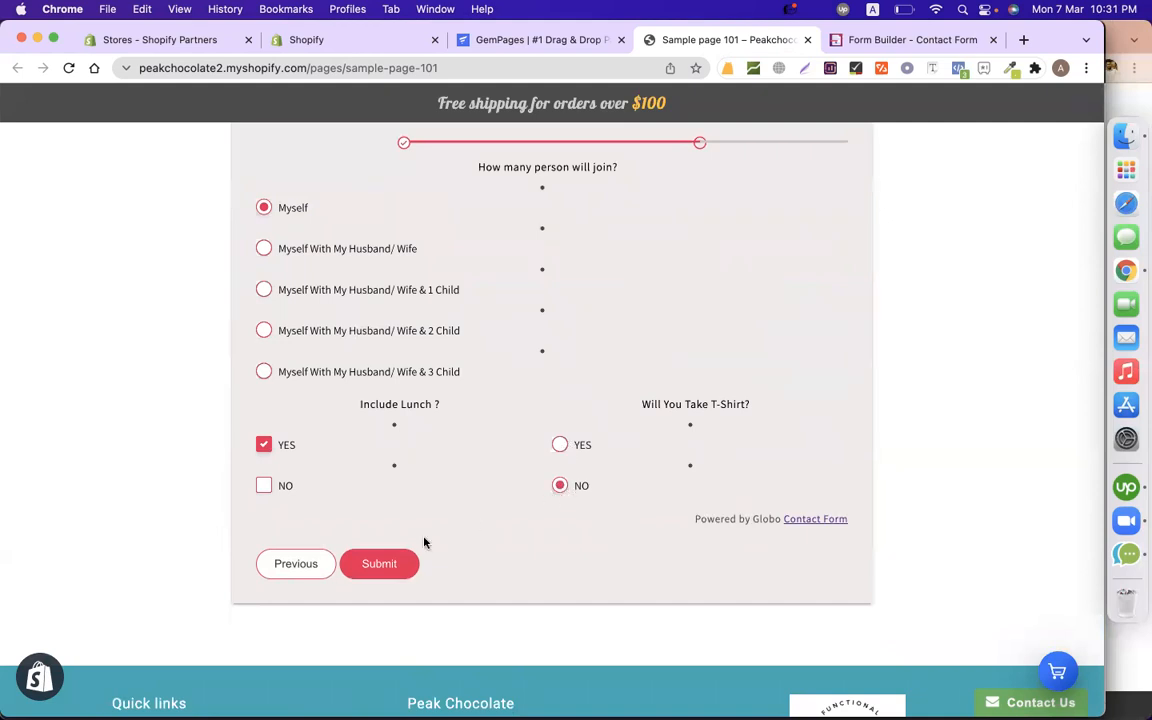
pyautogui.click(379, 563)
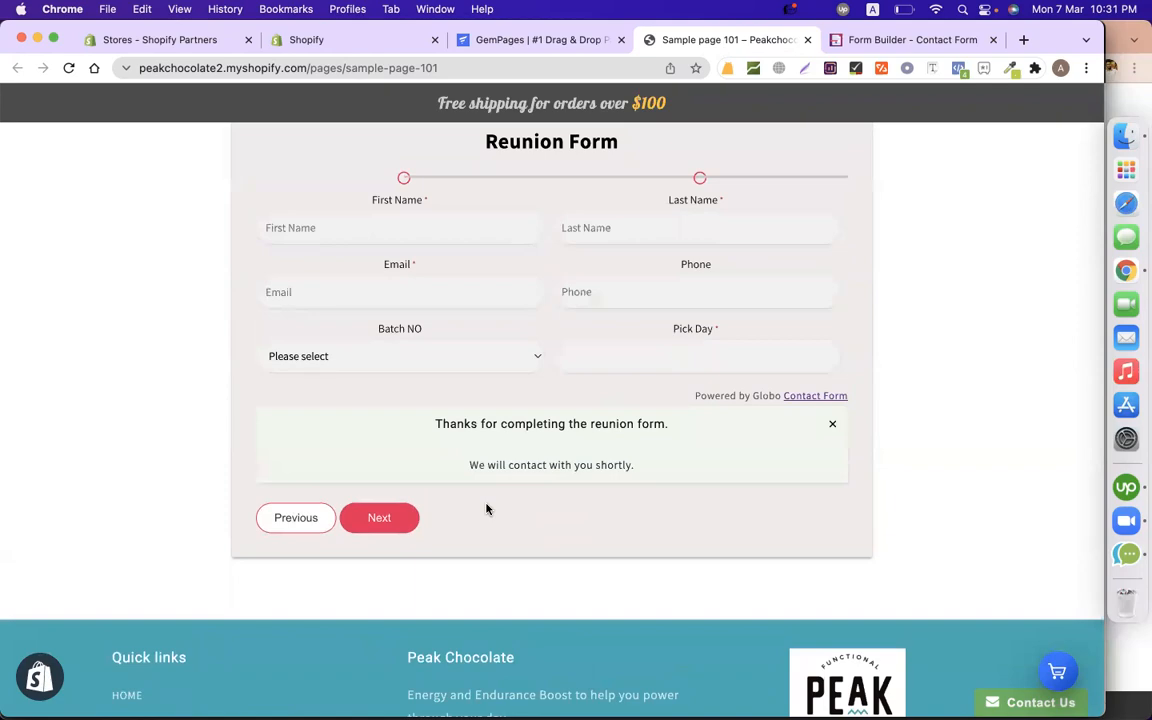
pyautogui.scroll(5, 890, 504)
pyautogui.scroll(-5, 890, 504)
pyautogui.scroll(5, 890, 504)
pyautogui.scroll(-6, 890, 504)
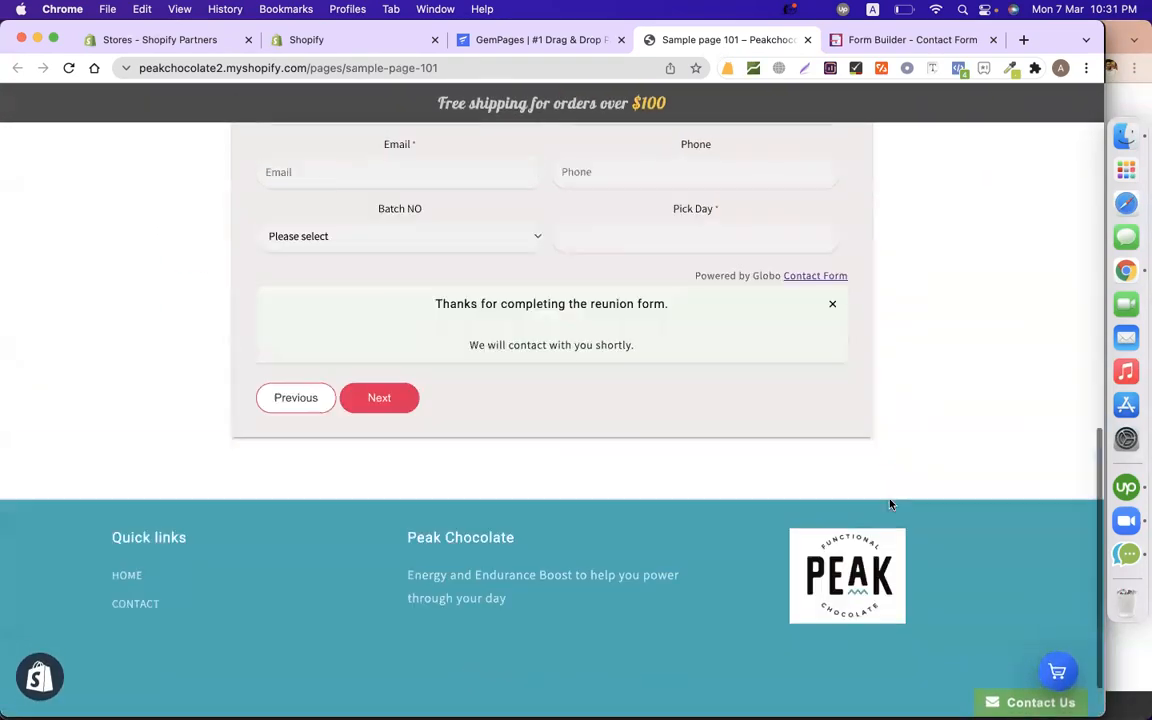
pyautogui.scroll(10, 890, 504)
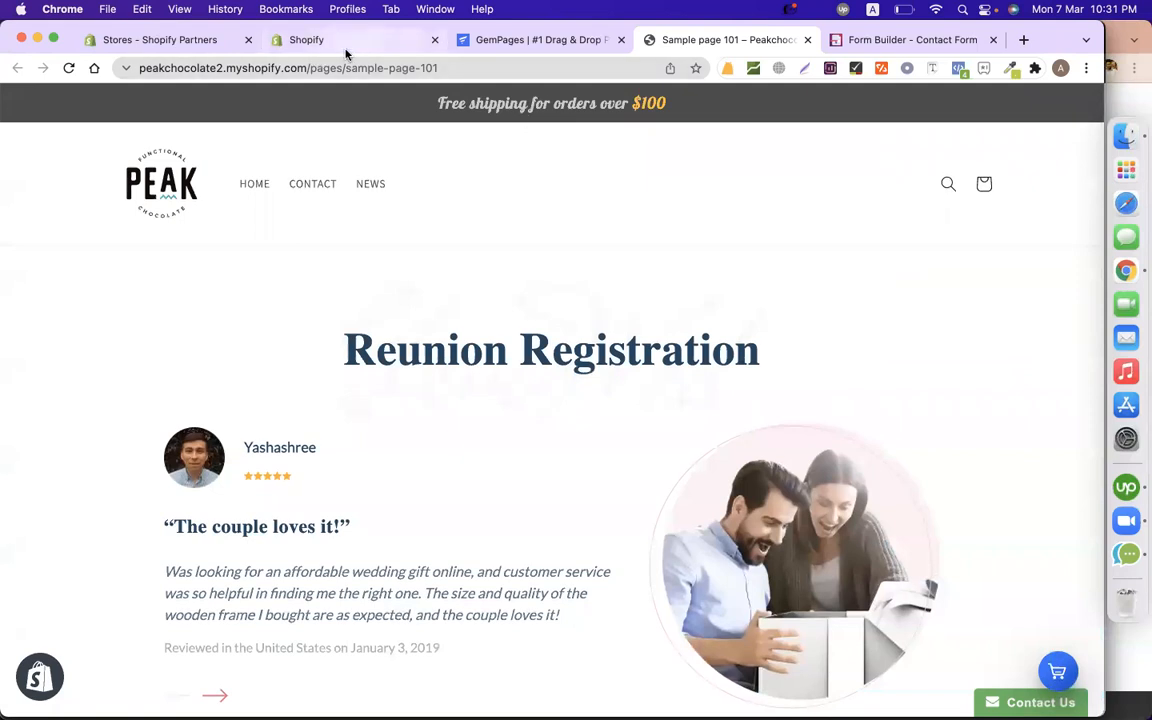
# Open the live Dawn theme's editor from Online Store themes.
pyautogui.click(340, 42)
pyautogui.click(90, 380)
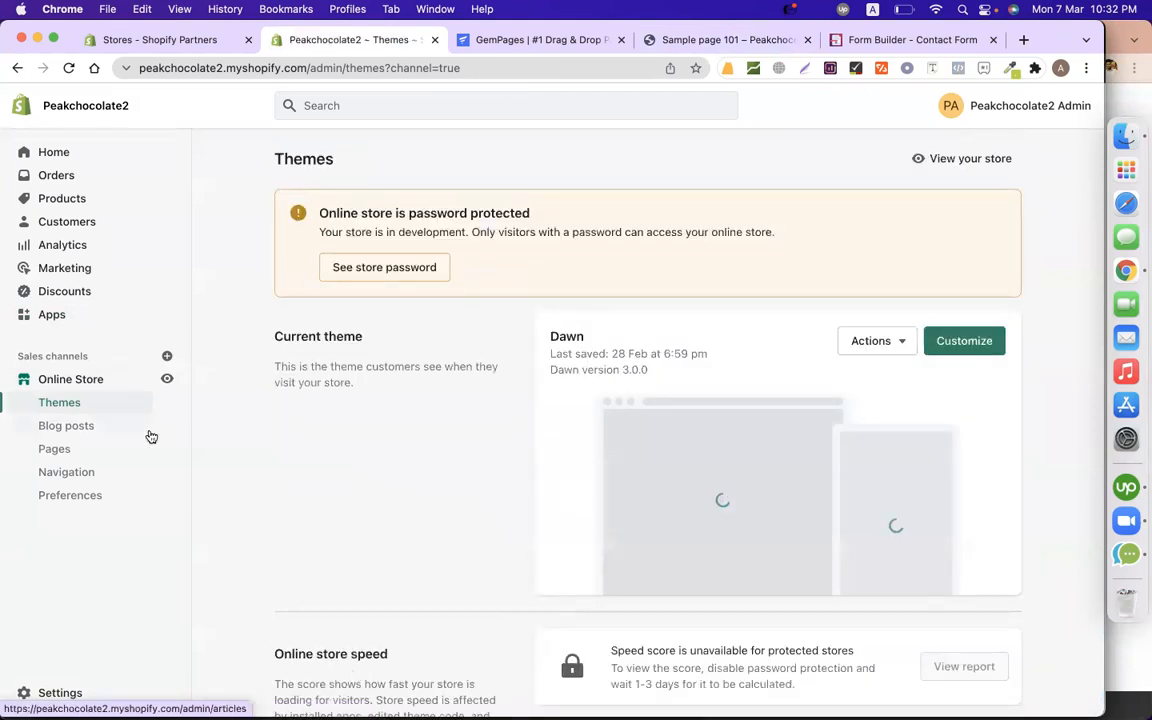
pyautogui.click(963, 342)
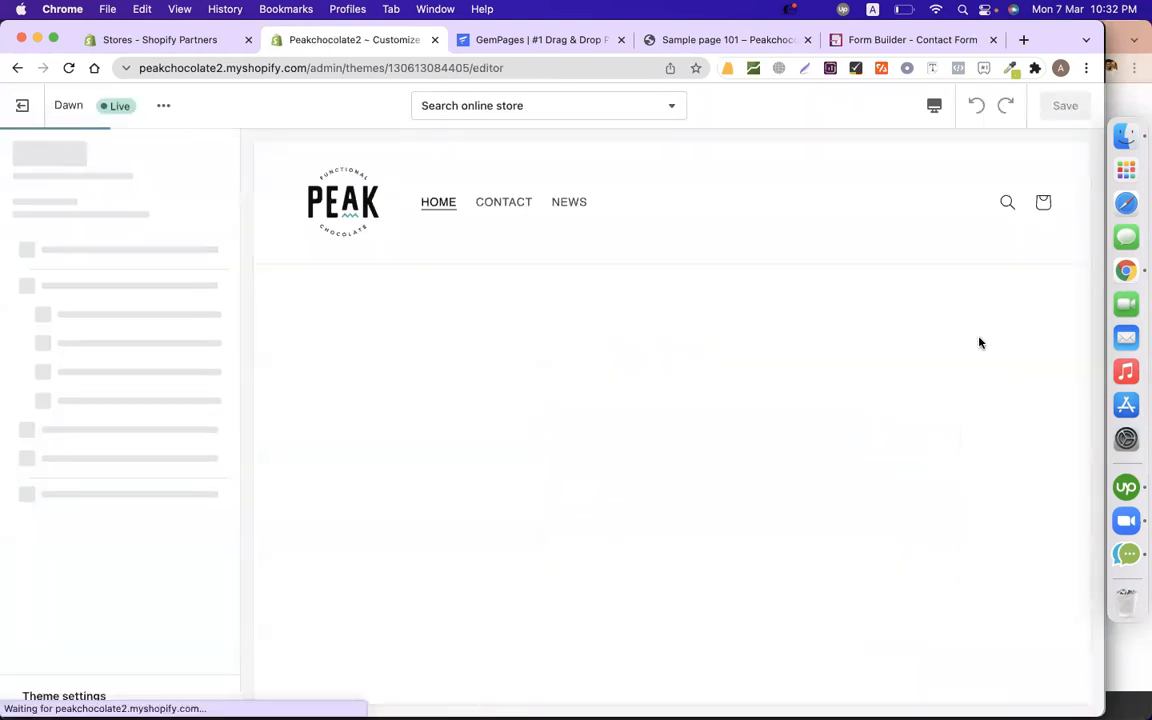
# Add an Image with text section to the Home page from the expanded section list.
pyautogui.scroll(-5, 977, 340)
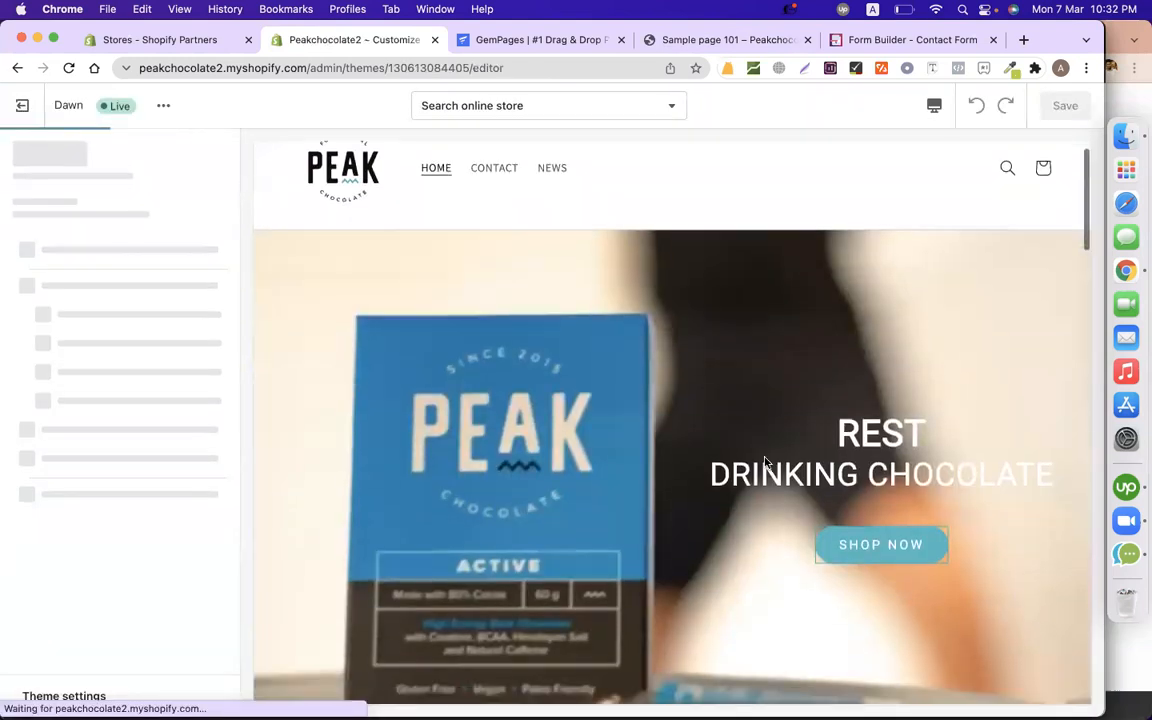
pyautogui.click(69, 287)
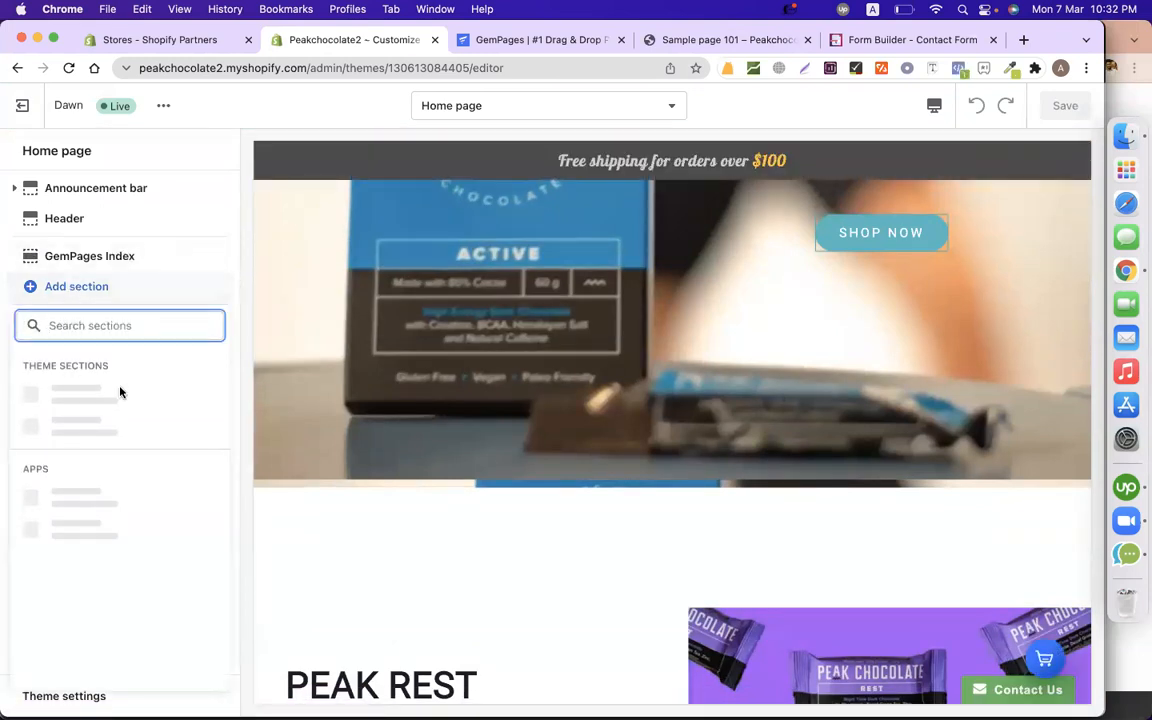
pyautogui.scroll(-3, 105, 547)
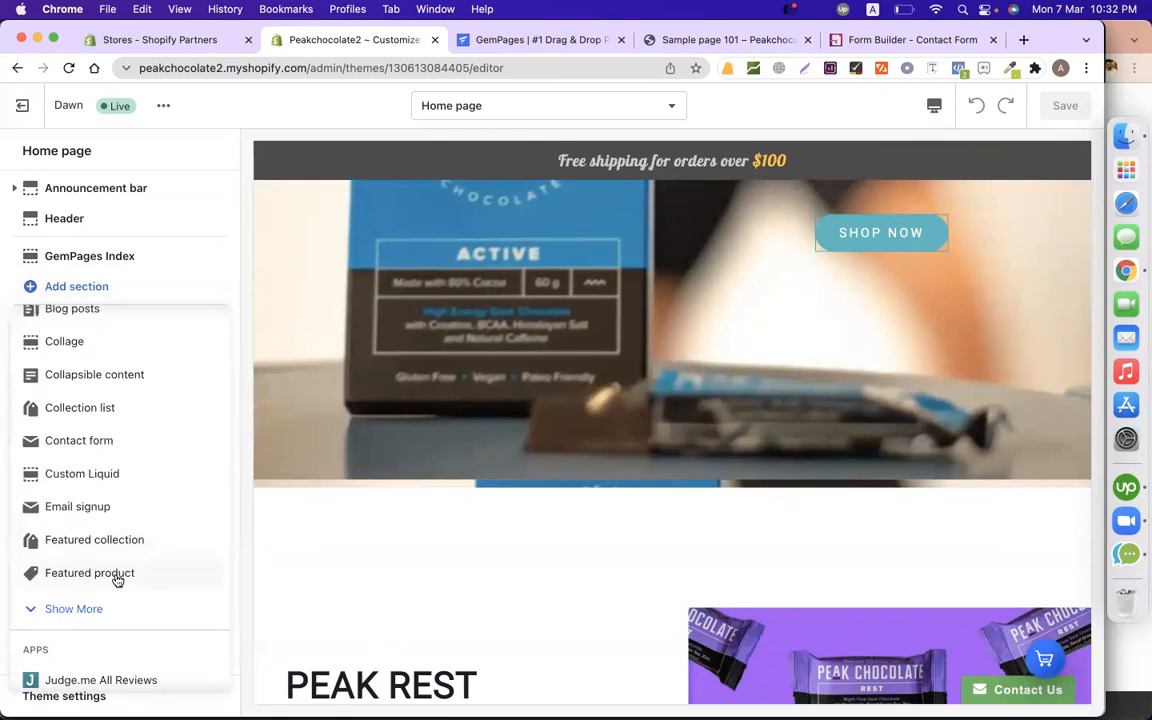
pyautogui.scroll(3, 110, 494)
pyautogui.scroll(-9, 140, 494)
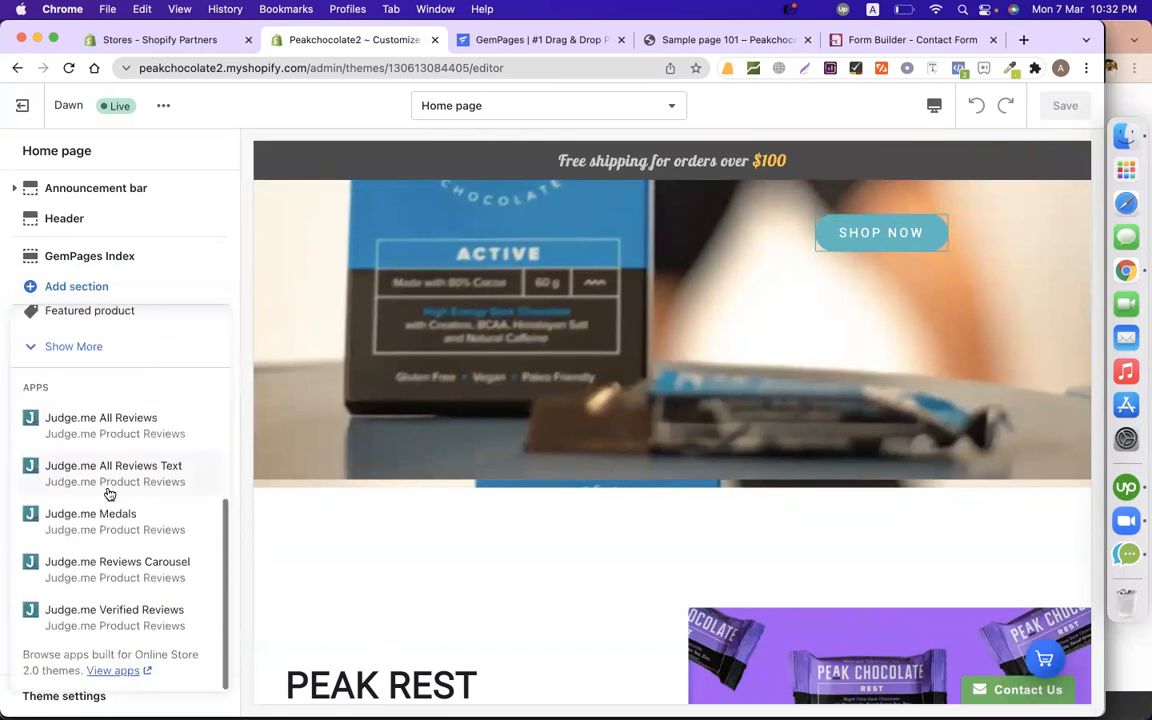
pyautogui.scroll(2, 82, 465)
pyautogui.click(100, 432)
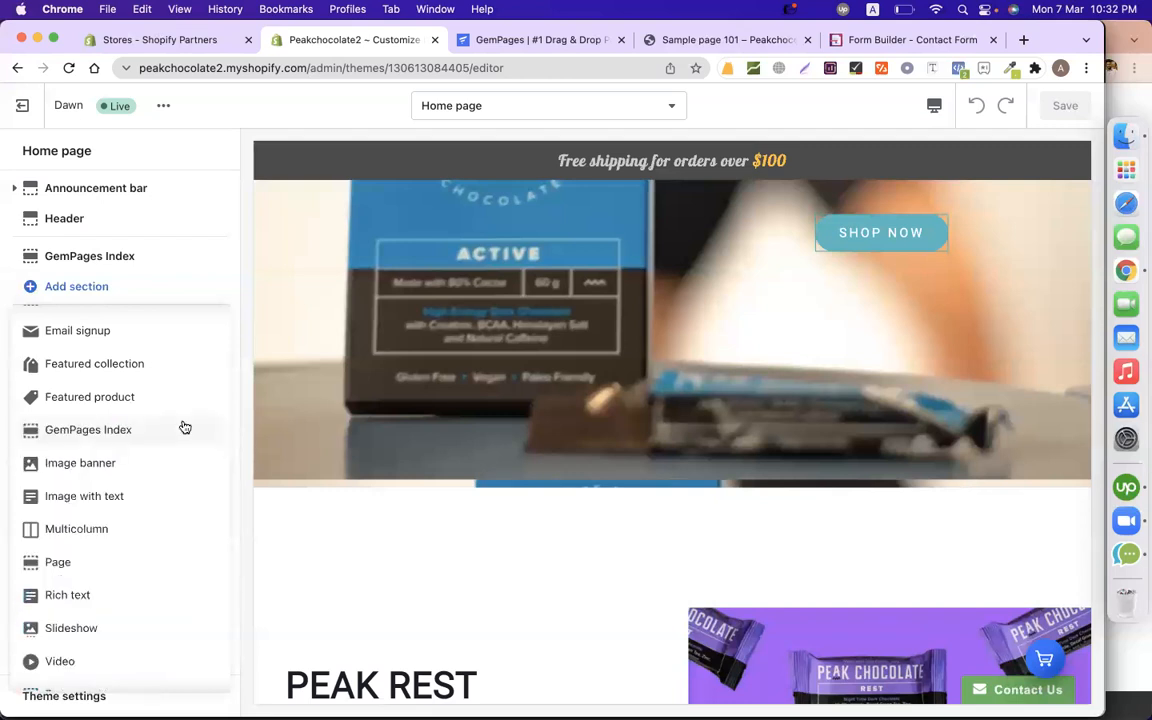
pyautogui.click(137, 496)
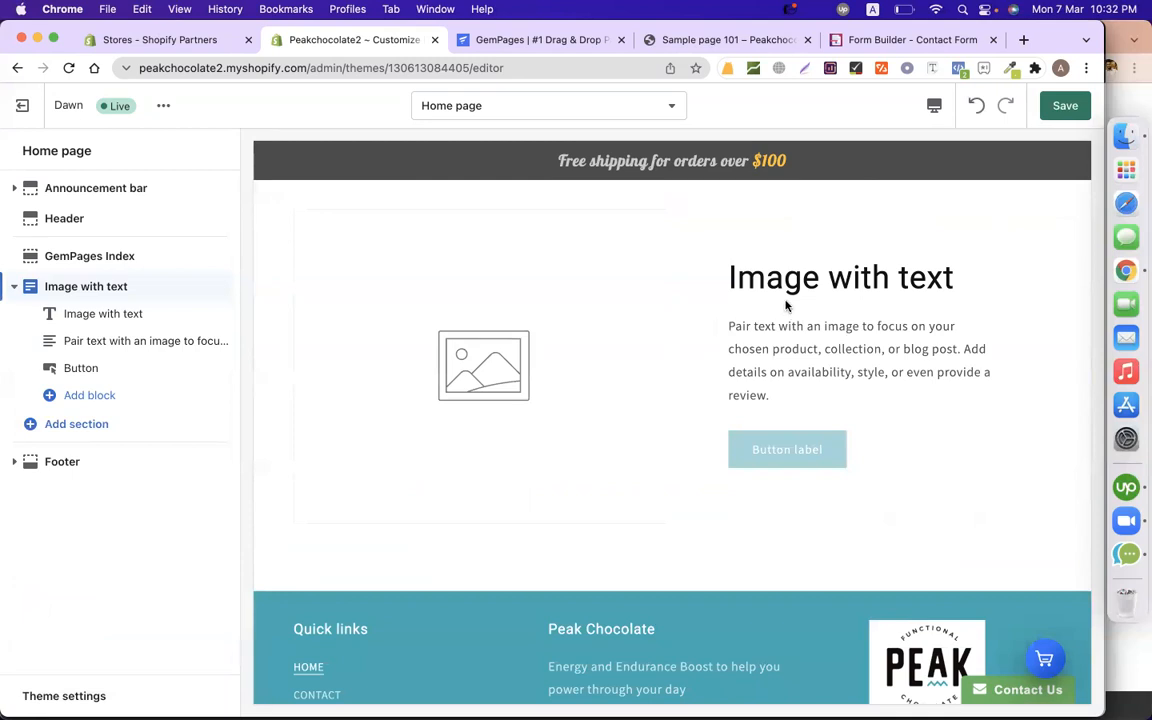
# Replace the section's paragraph text with the formbuilder shortcode.
pyautogui.click(110, 349)
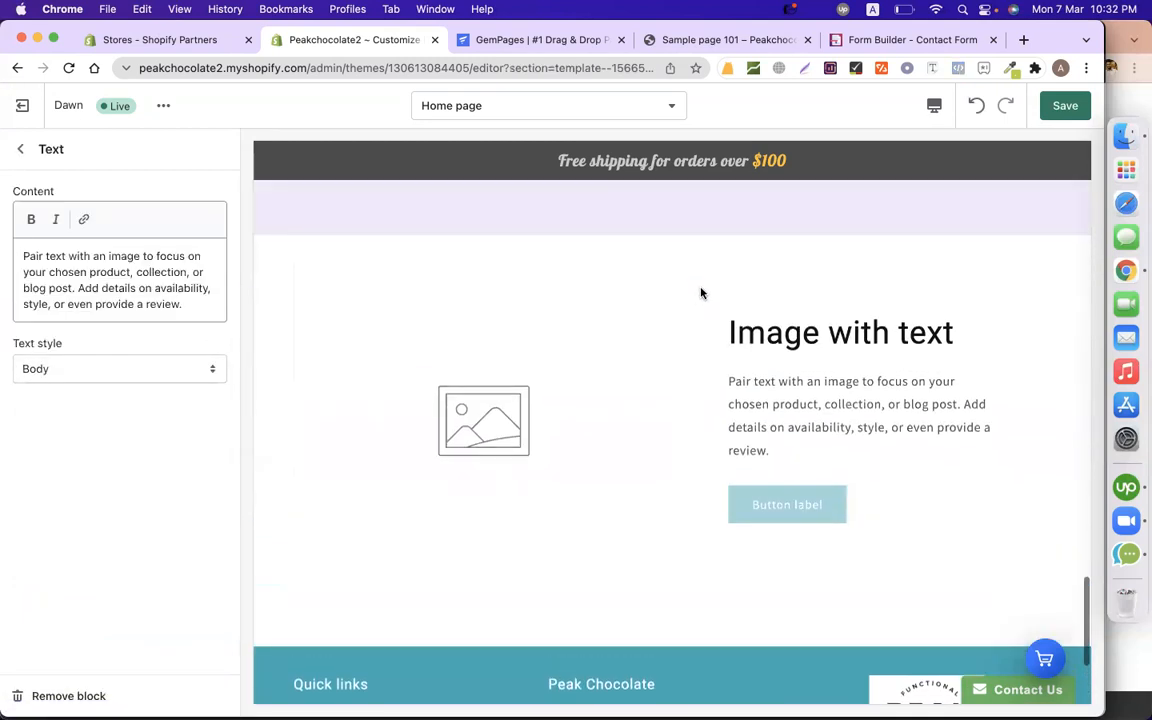
pyautogui.press('super+a')
pyautogui.write('{formbuilder:NzM4Njk=}')
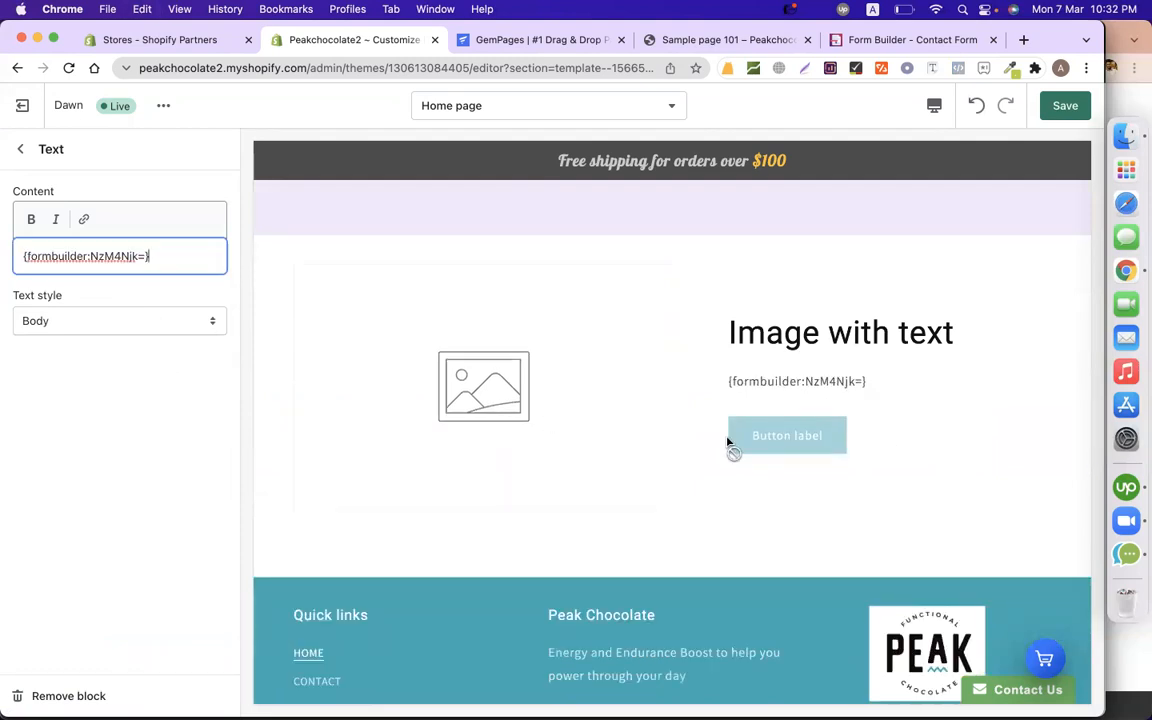
pyautogui.click(21, 148)
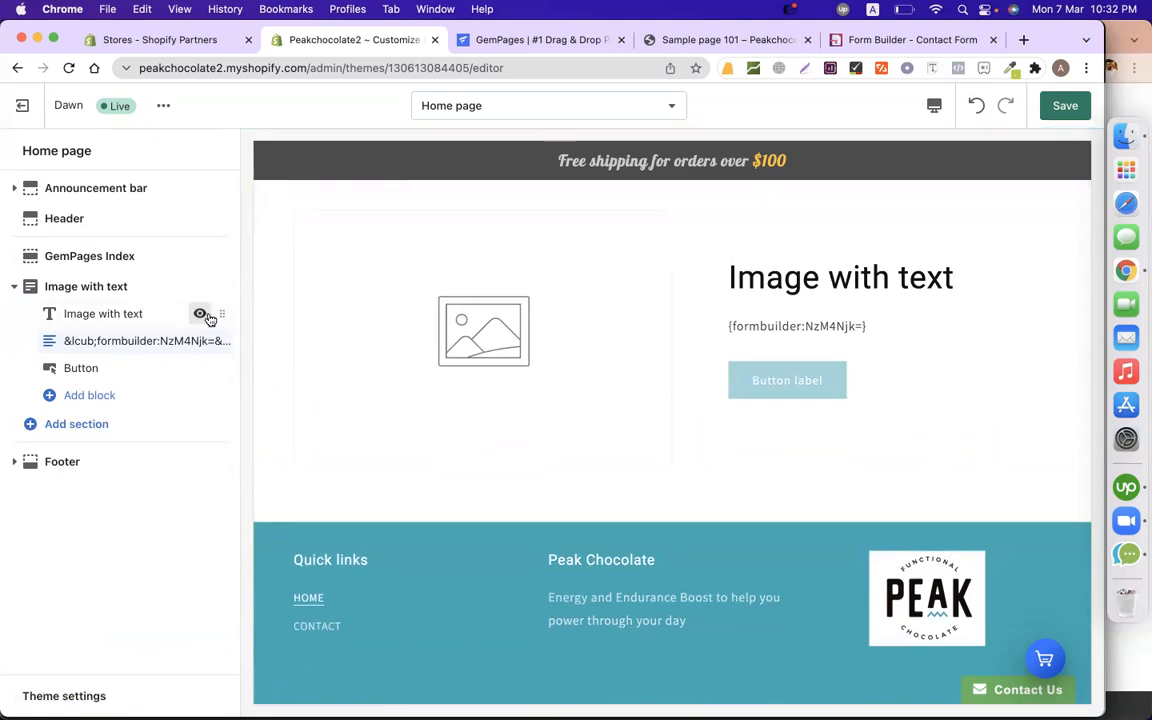
# Remove the section's button, retitle the heading 'Reunion Registration', and save the home page.
pyautogui.click(150, 375)
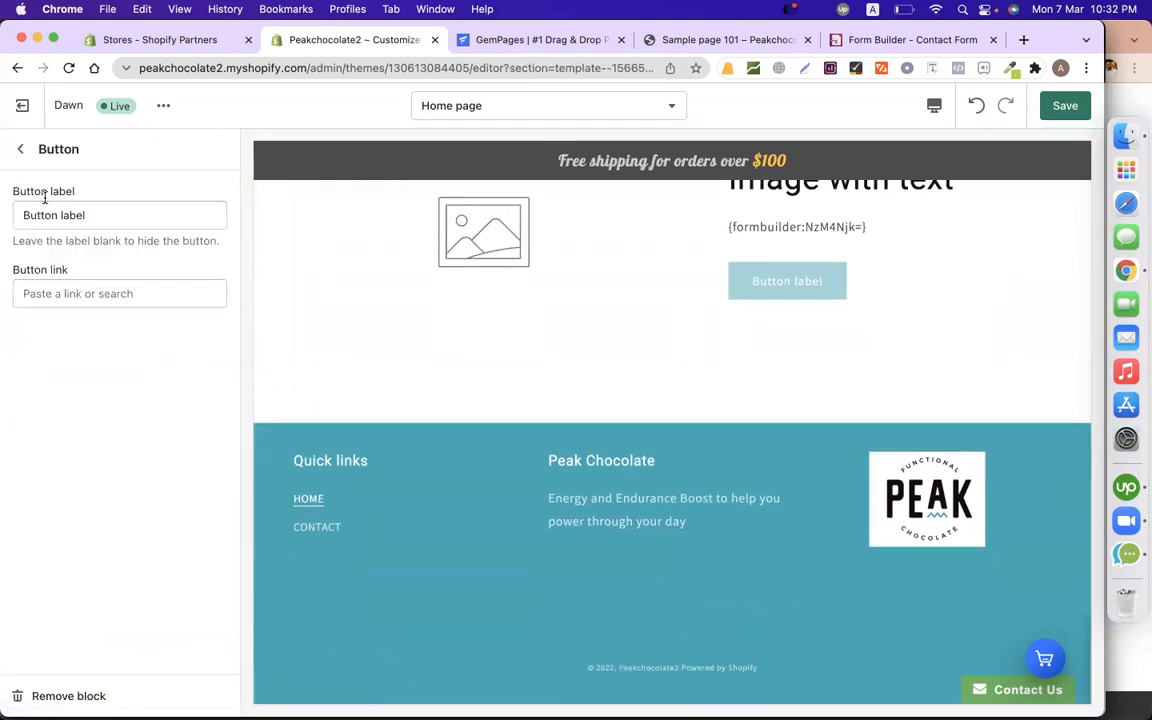
pyautogui.click(58, 697)
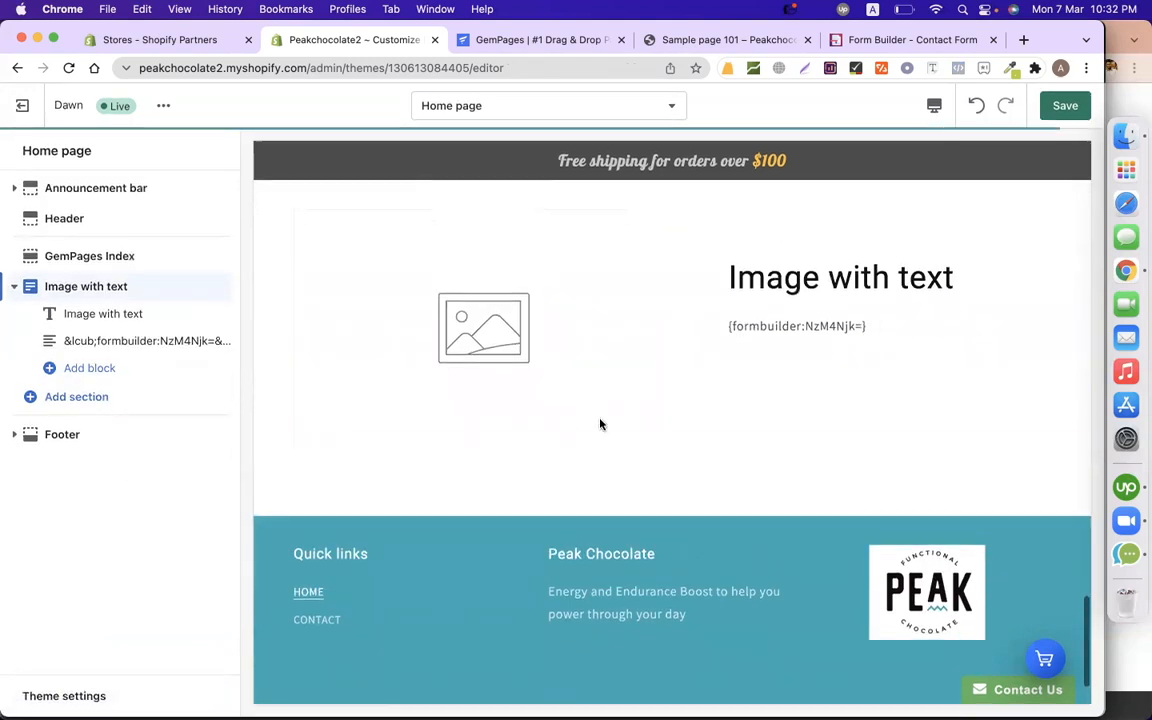
pyautogui.click(134, 310)
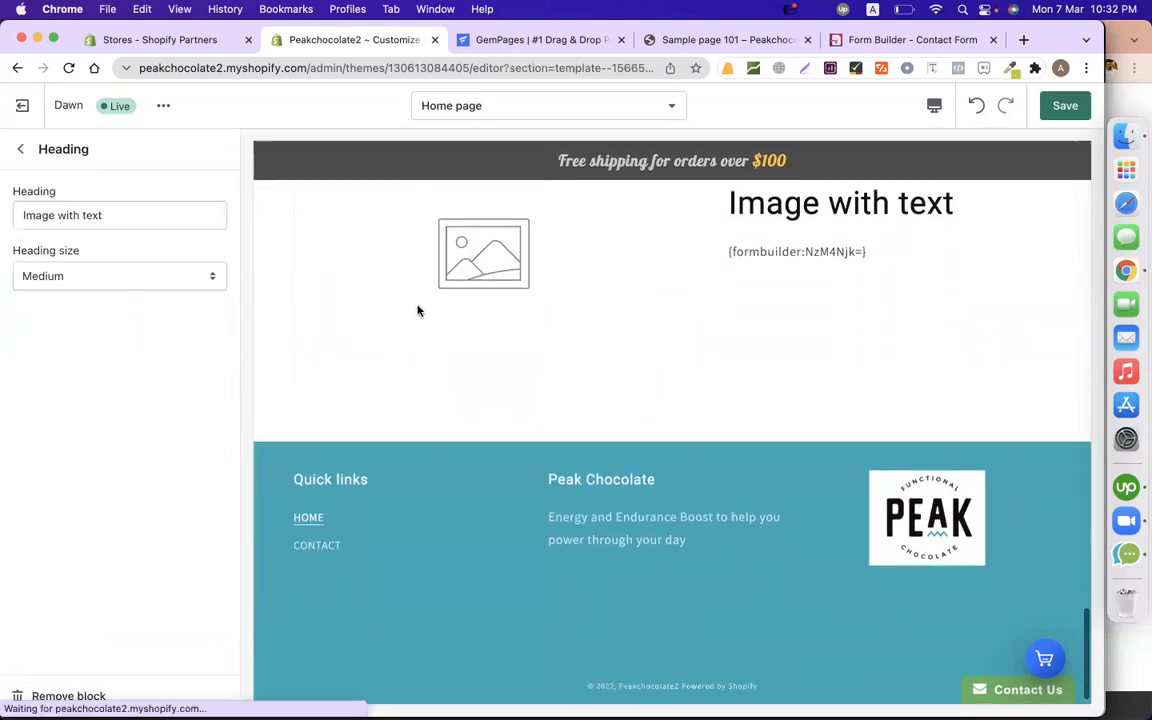
pyautogui.tripleClick(167, 226)
pyautogui.write('Reun')
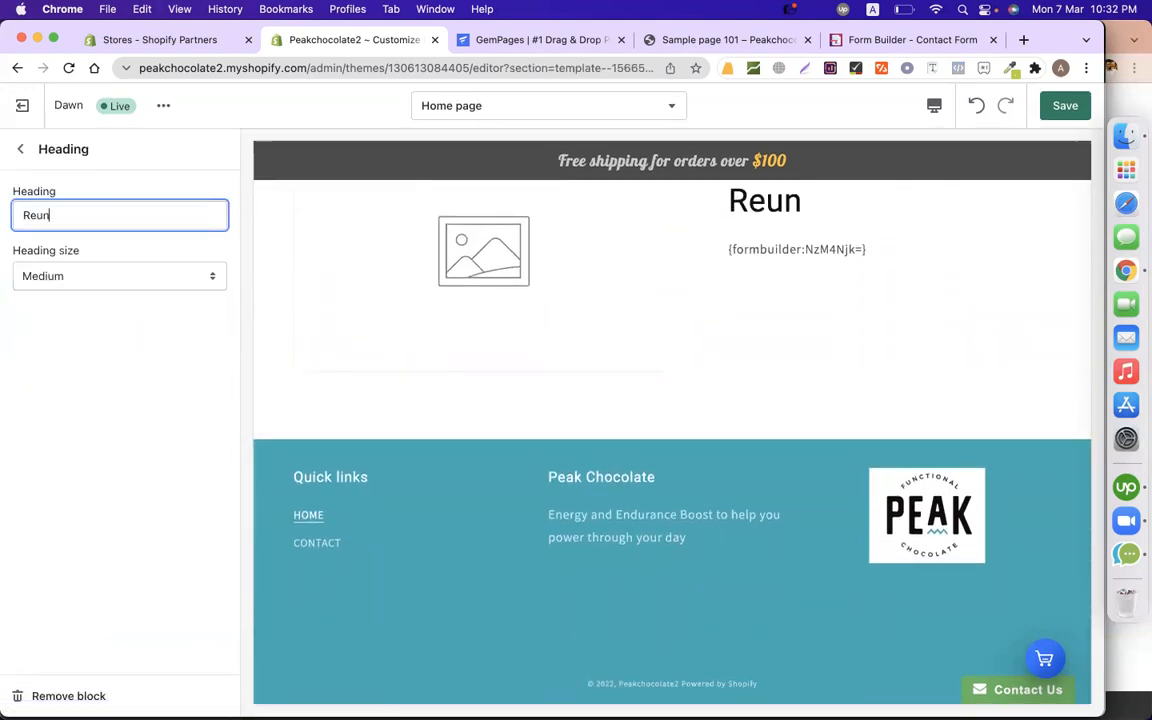
pyautogui.write('ion Reg')
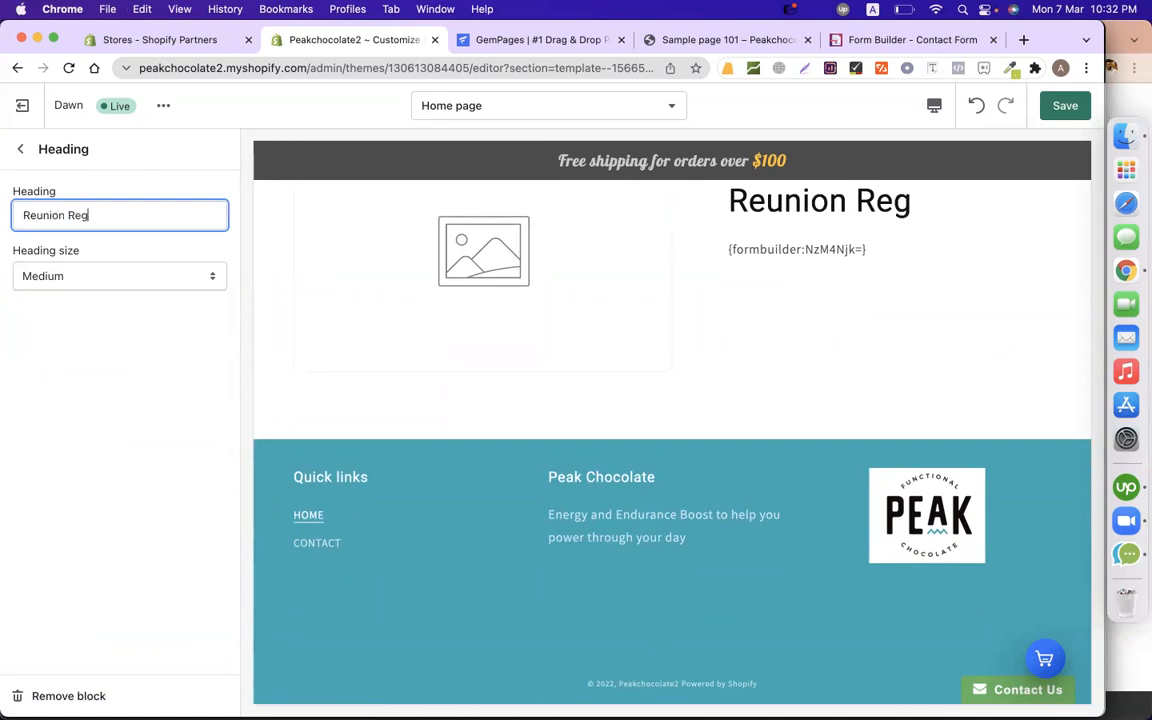
pyautogui.write('istration')
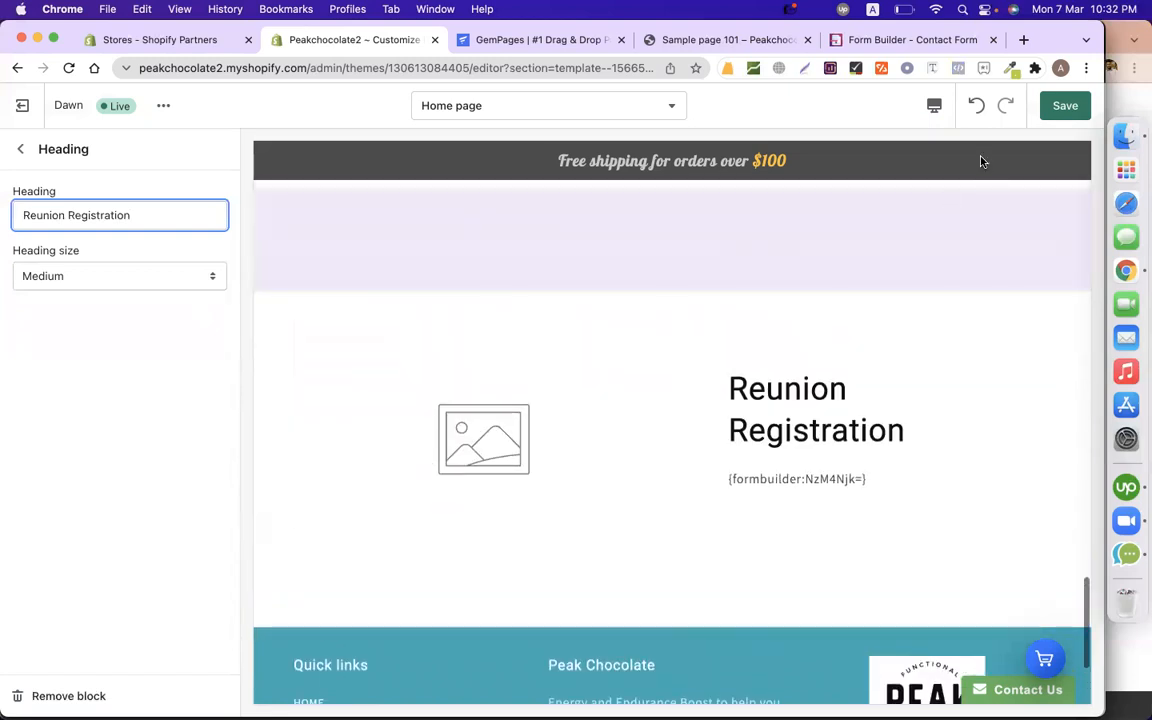
pyautogui.click(1063, 108)
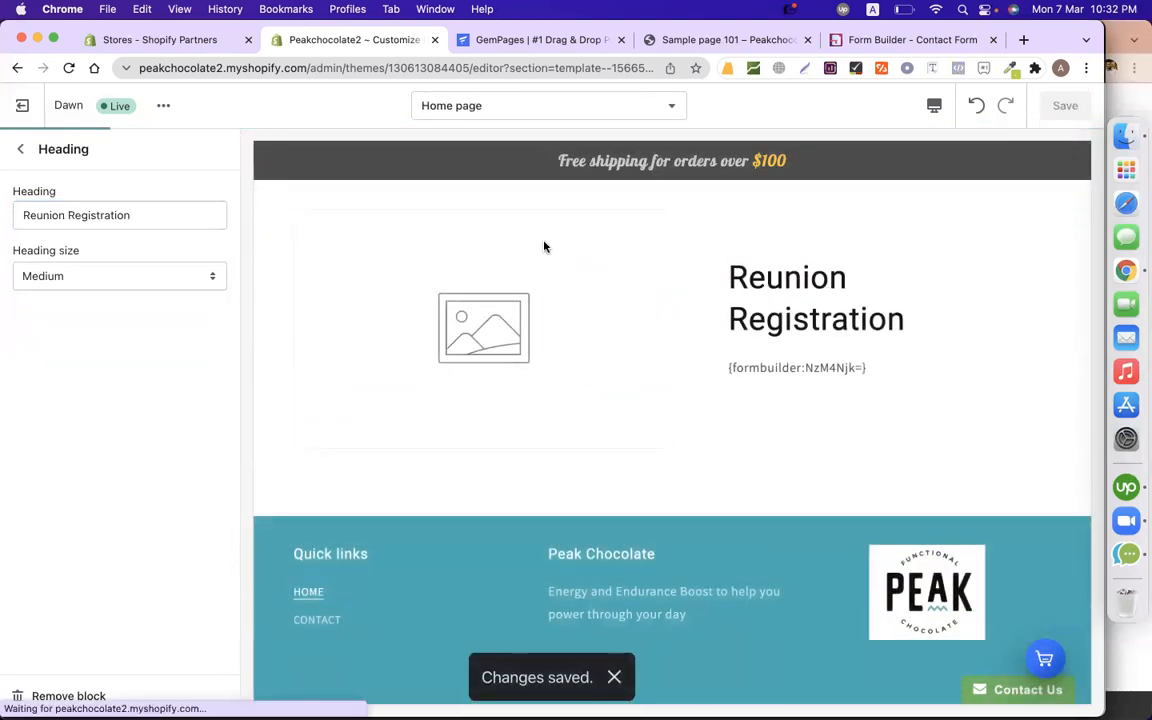
pyautogui.click(856, 40)
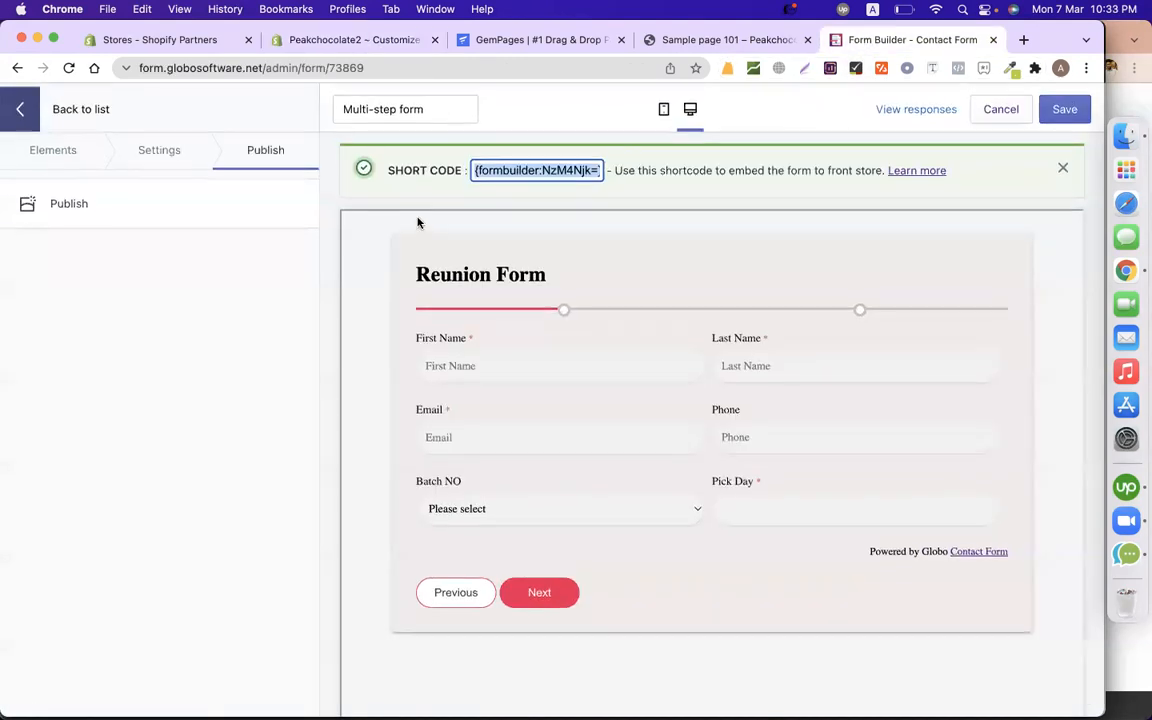
# Save the Reunion Form and switch to the Chrome profile holding the shopify_all spreadsheet.
pyautogui.click(1066, 108)
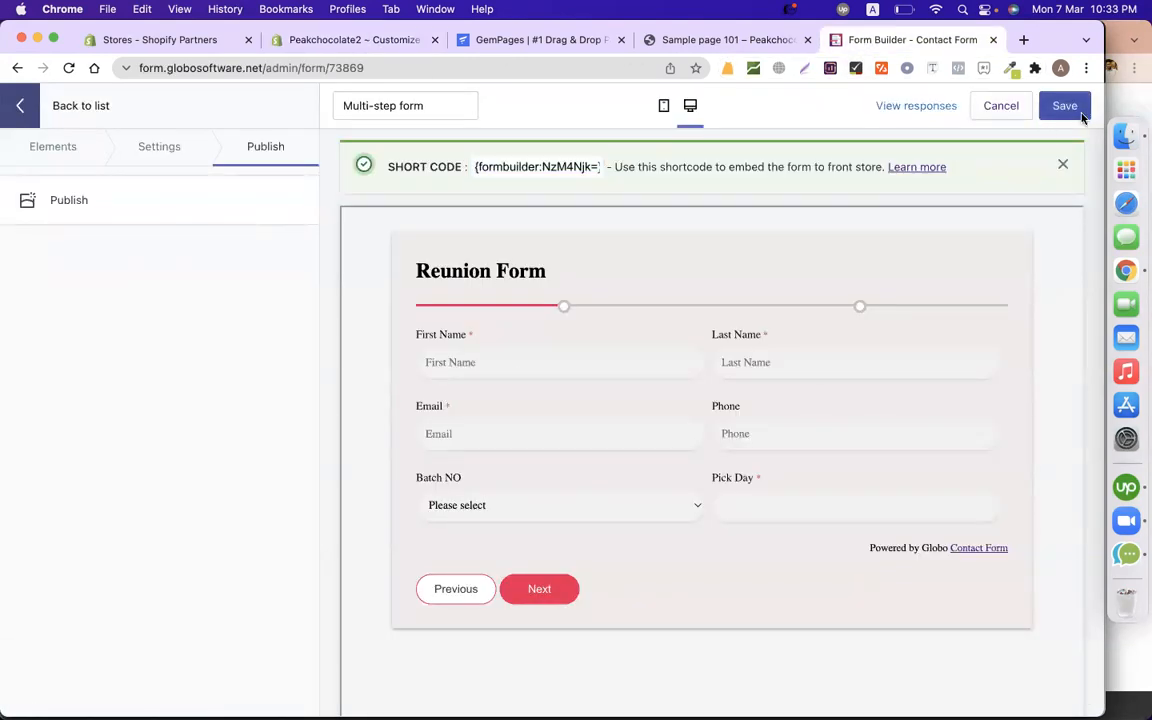
pyautogui.click(1061, 68)
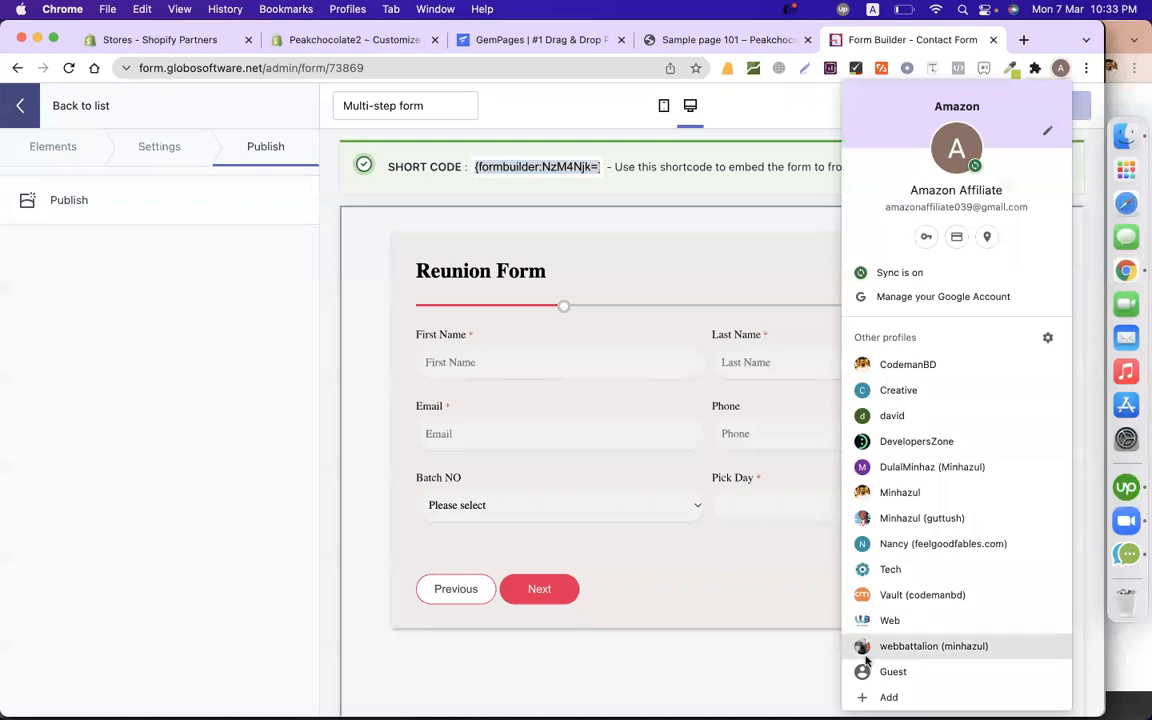
pyautogui.click(926, 492)
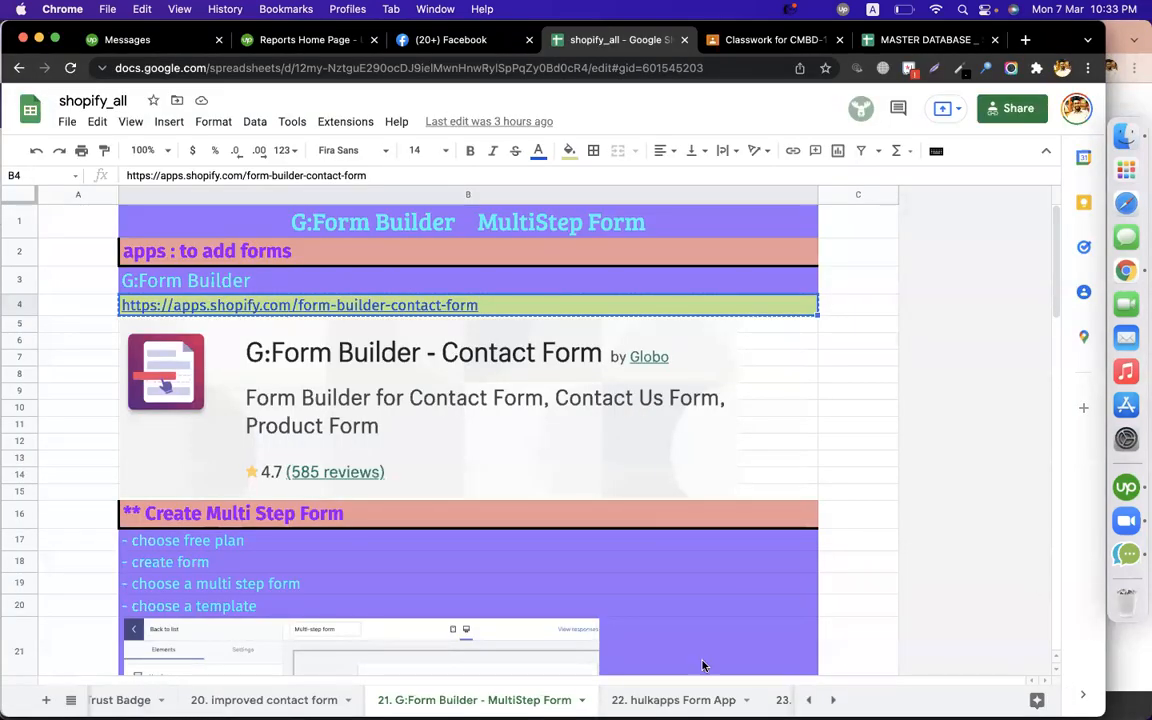
pyautogui.click(673, 700)
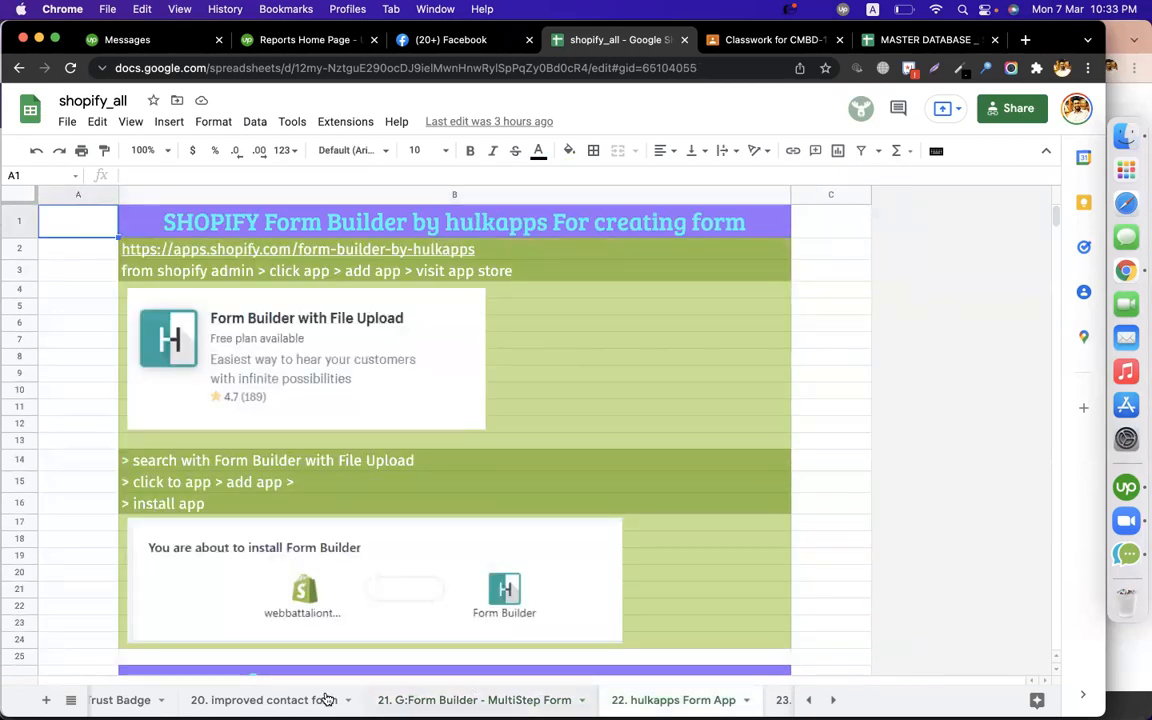
pyautogui.hotkey('alt', 'Up')
pyautogui.hotkey('alt', 'Up')
pyautogui.hotkey('alt', 'Down')
pyautogui.hscroll(3, 527, 699)
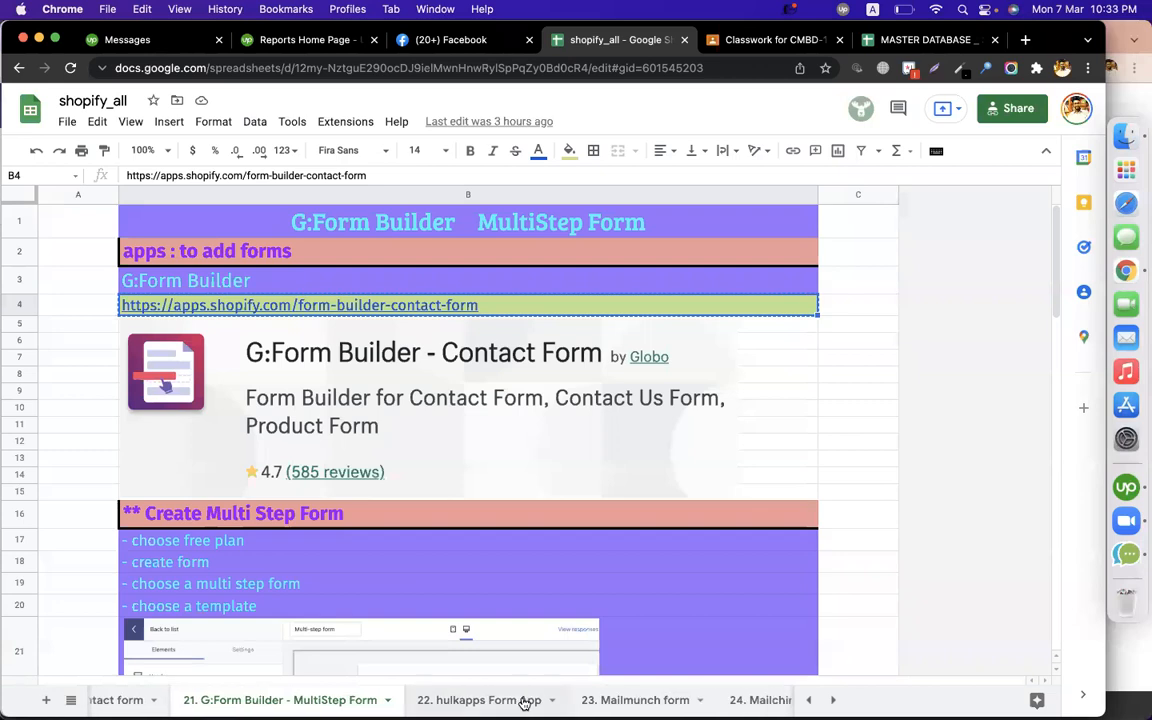
pyautogui.hscroll(3, 689, 699)
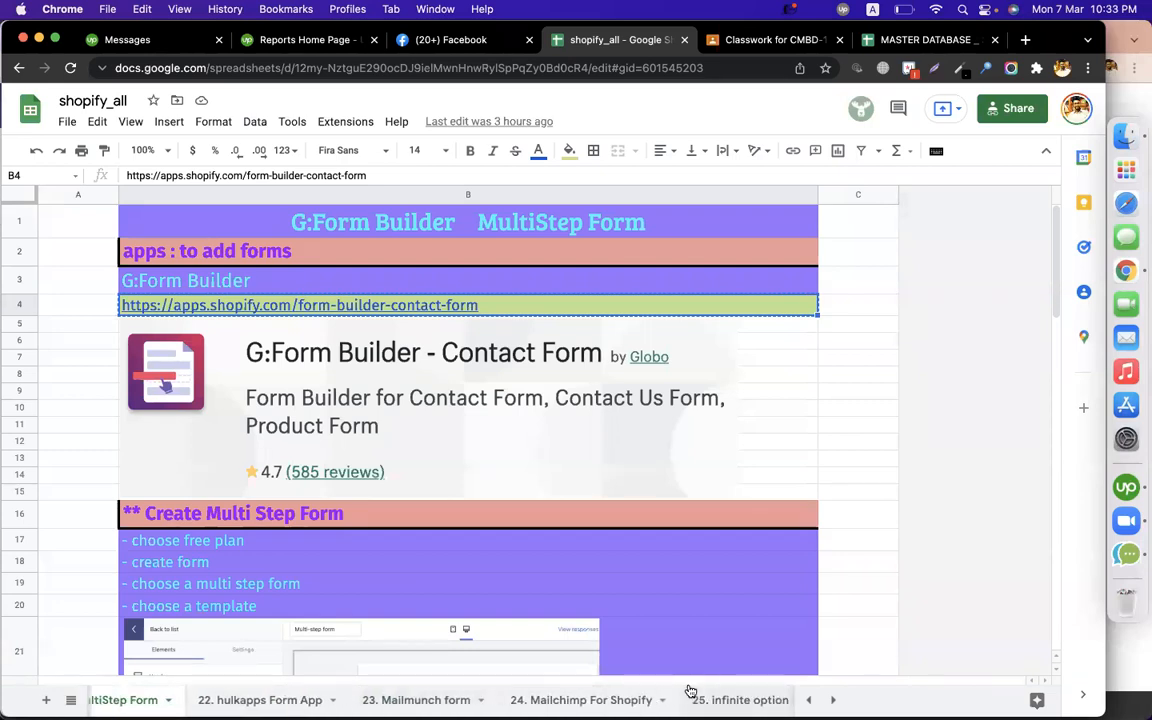